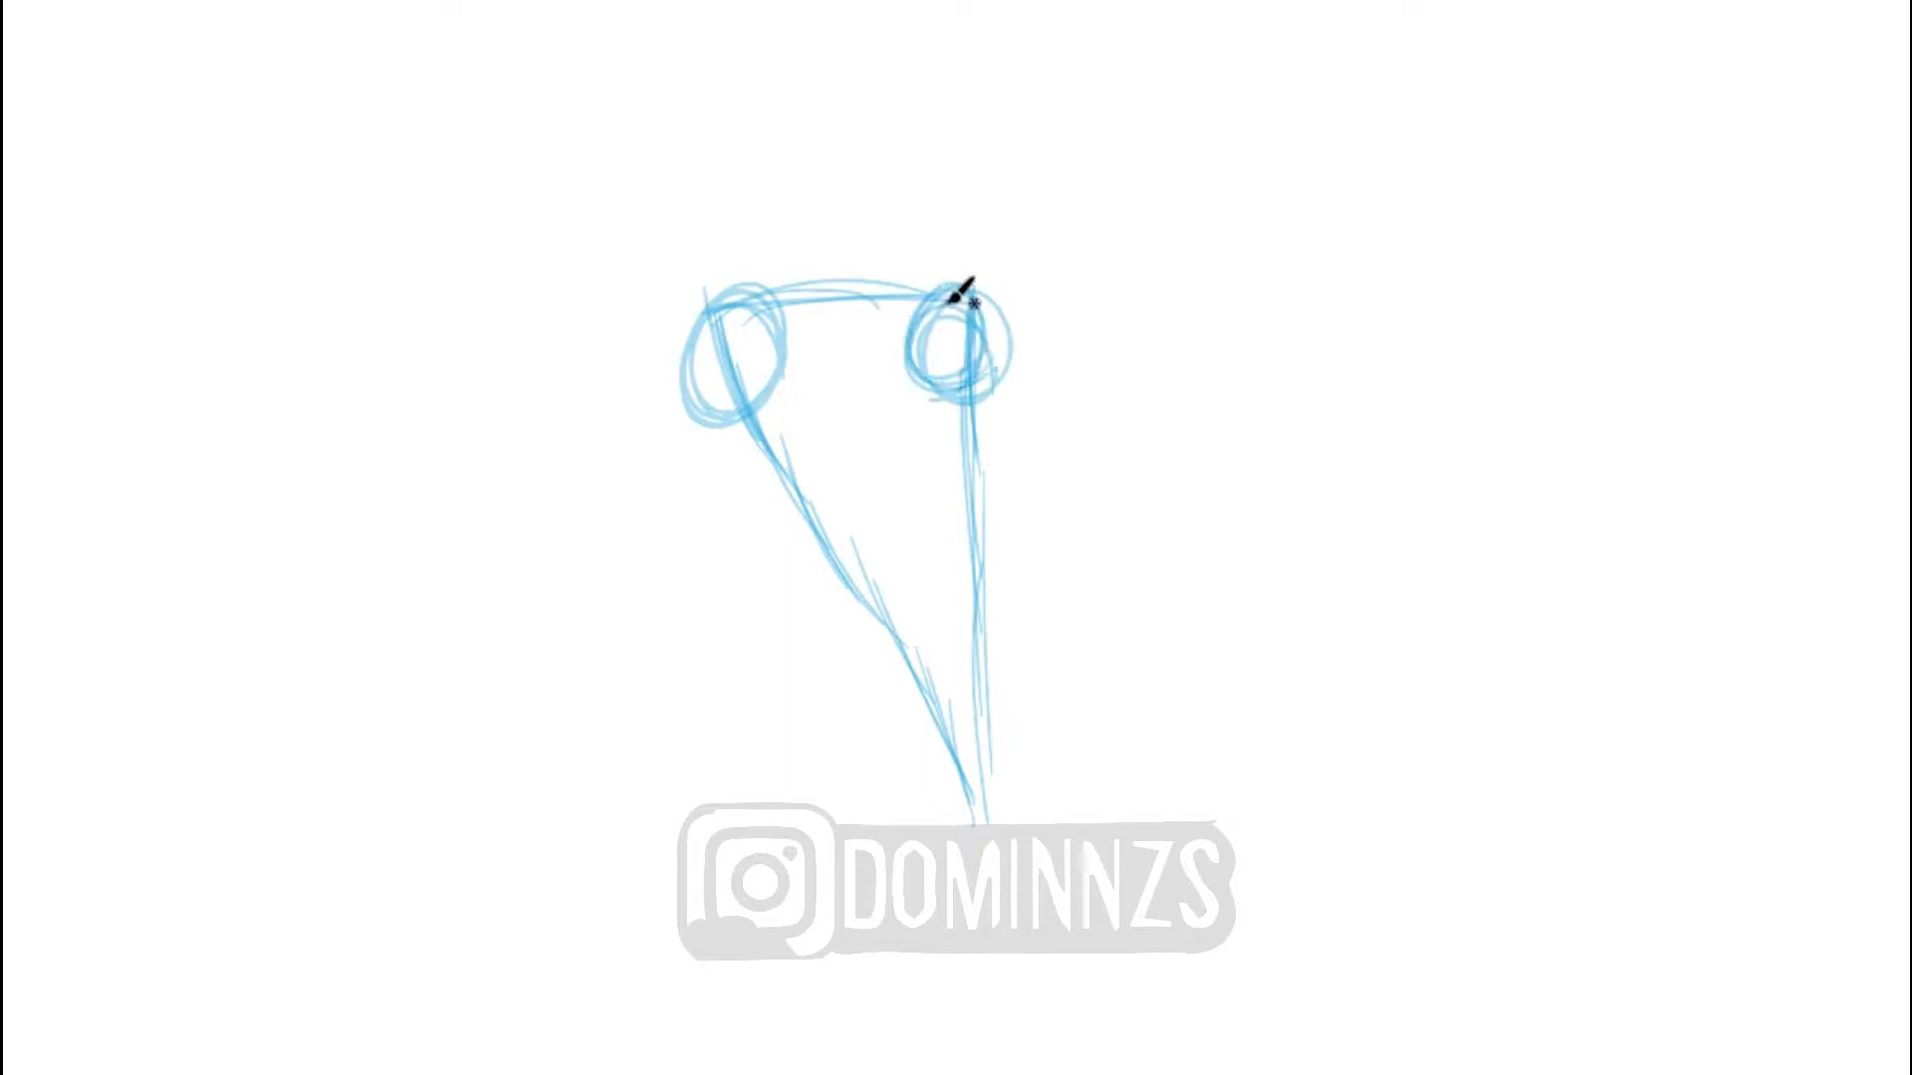
Step: Sketch the character's right arm from the shoulder circle down, with upper arm, forearm, wrist line and hand
left_click_drag(683, 642, 782, 301)
left_click_drag(749, 440, 685, 627)
mouse_move(602, 823)
left_mouse_down()
mouse_move(684, 721)
mouse_move(606, 753)
mouse_move(719, 681)
mouse_move(711, 586)
mouse_move(529, 938)
mouse_move(606, 947)
left_mouse_up()
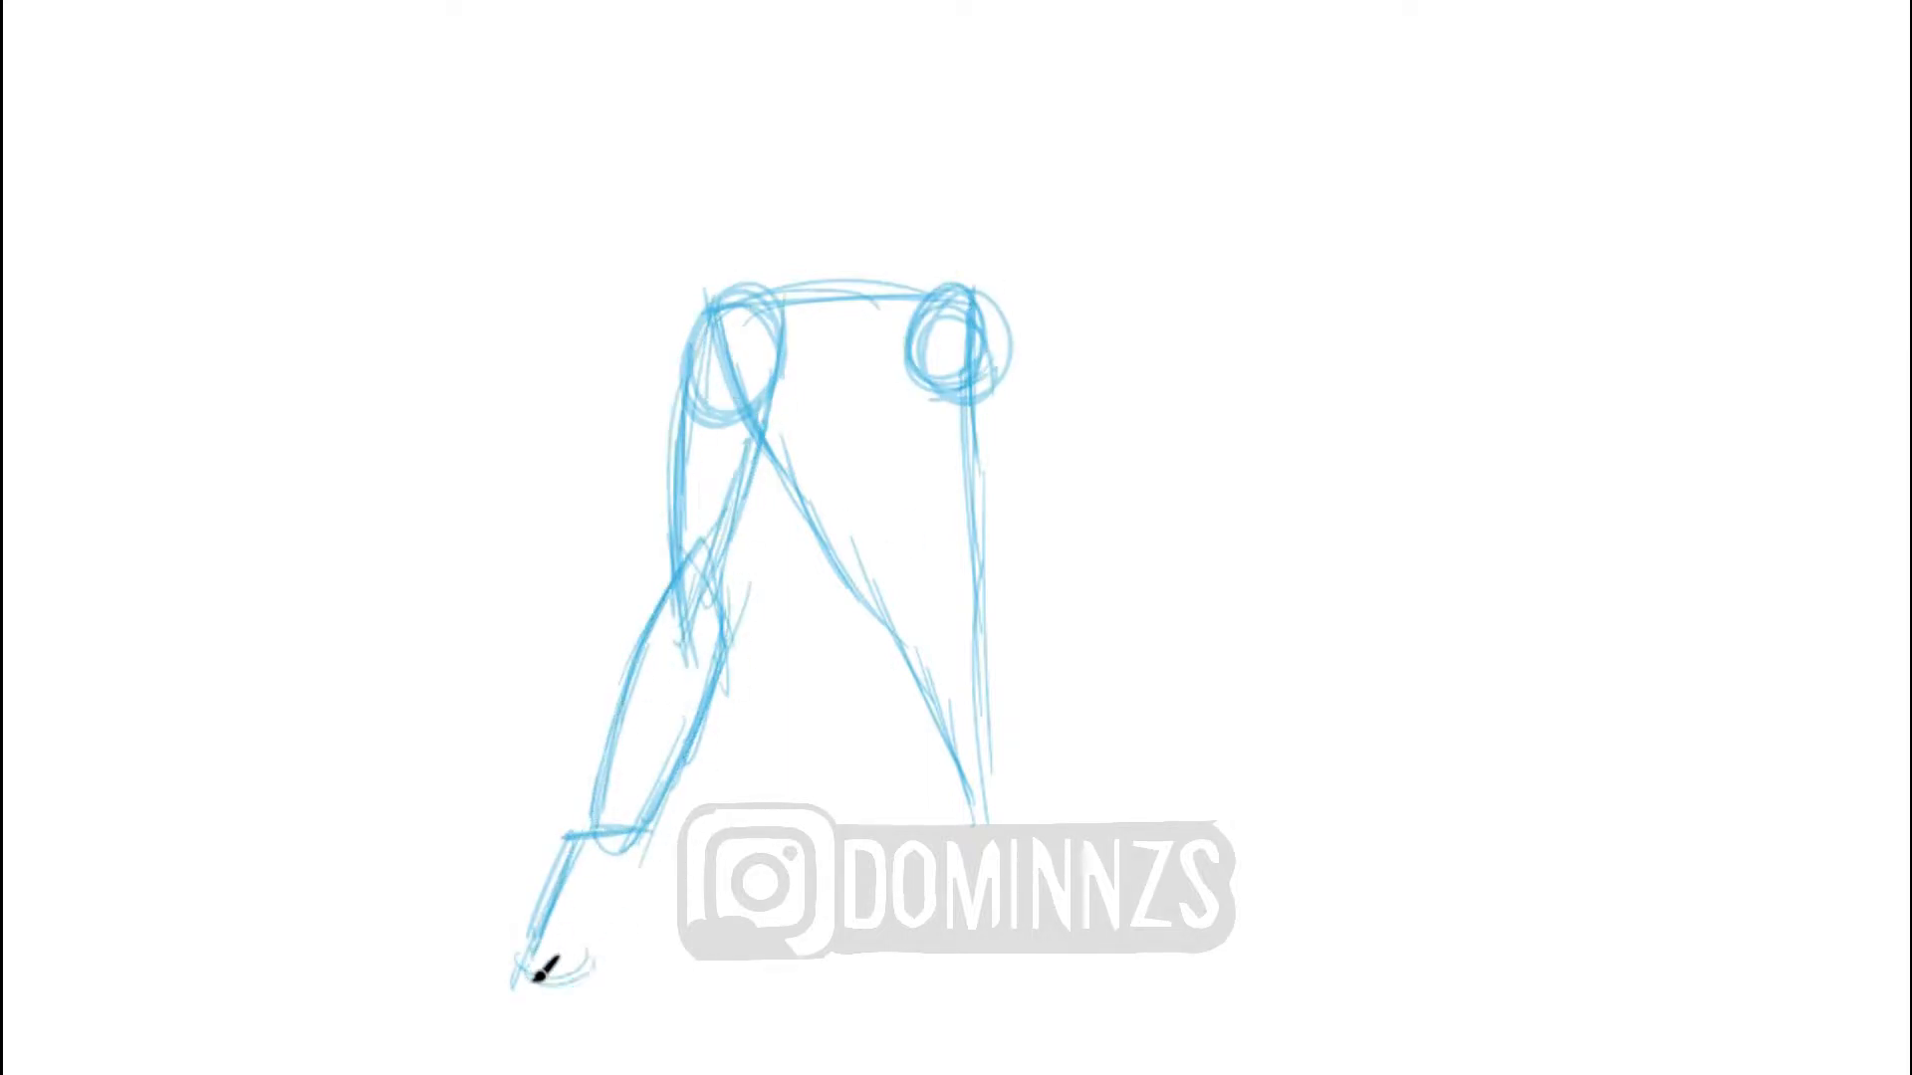
left_click_drag(547, 842, 683, 824)
Step: Sketch a hip circle at the base of the torso and the two tapering thighs below it
mouse_move(1066, 638)
left_mouse_down()
mouse_move(1081, 645)
mouse_move(1005, 617)
mouse_move(985, 649)
left_mouse_up()
left_click_drag(891, 605, 834, 841)
left_click_drag(963, 642, 896, 886)
left_click_drag(858, 688, 825, 966)
mouse_move(896, 881)
left_mouse_down()
mouse_move(831, 975)
mouse_move(965, 702)
left_mouse_up()
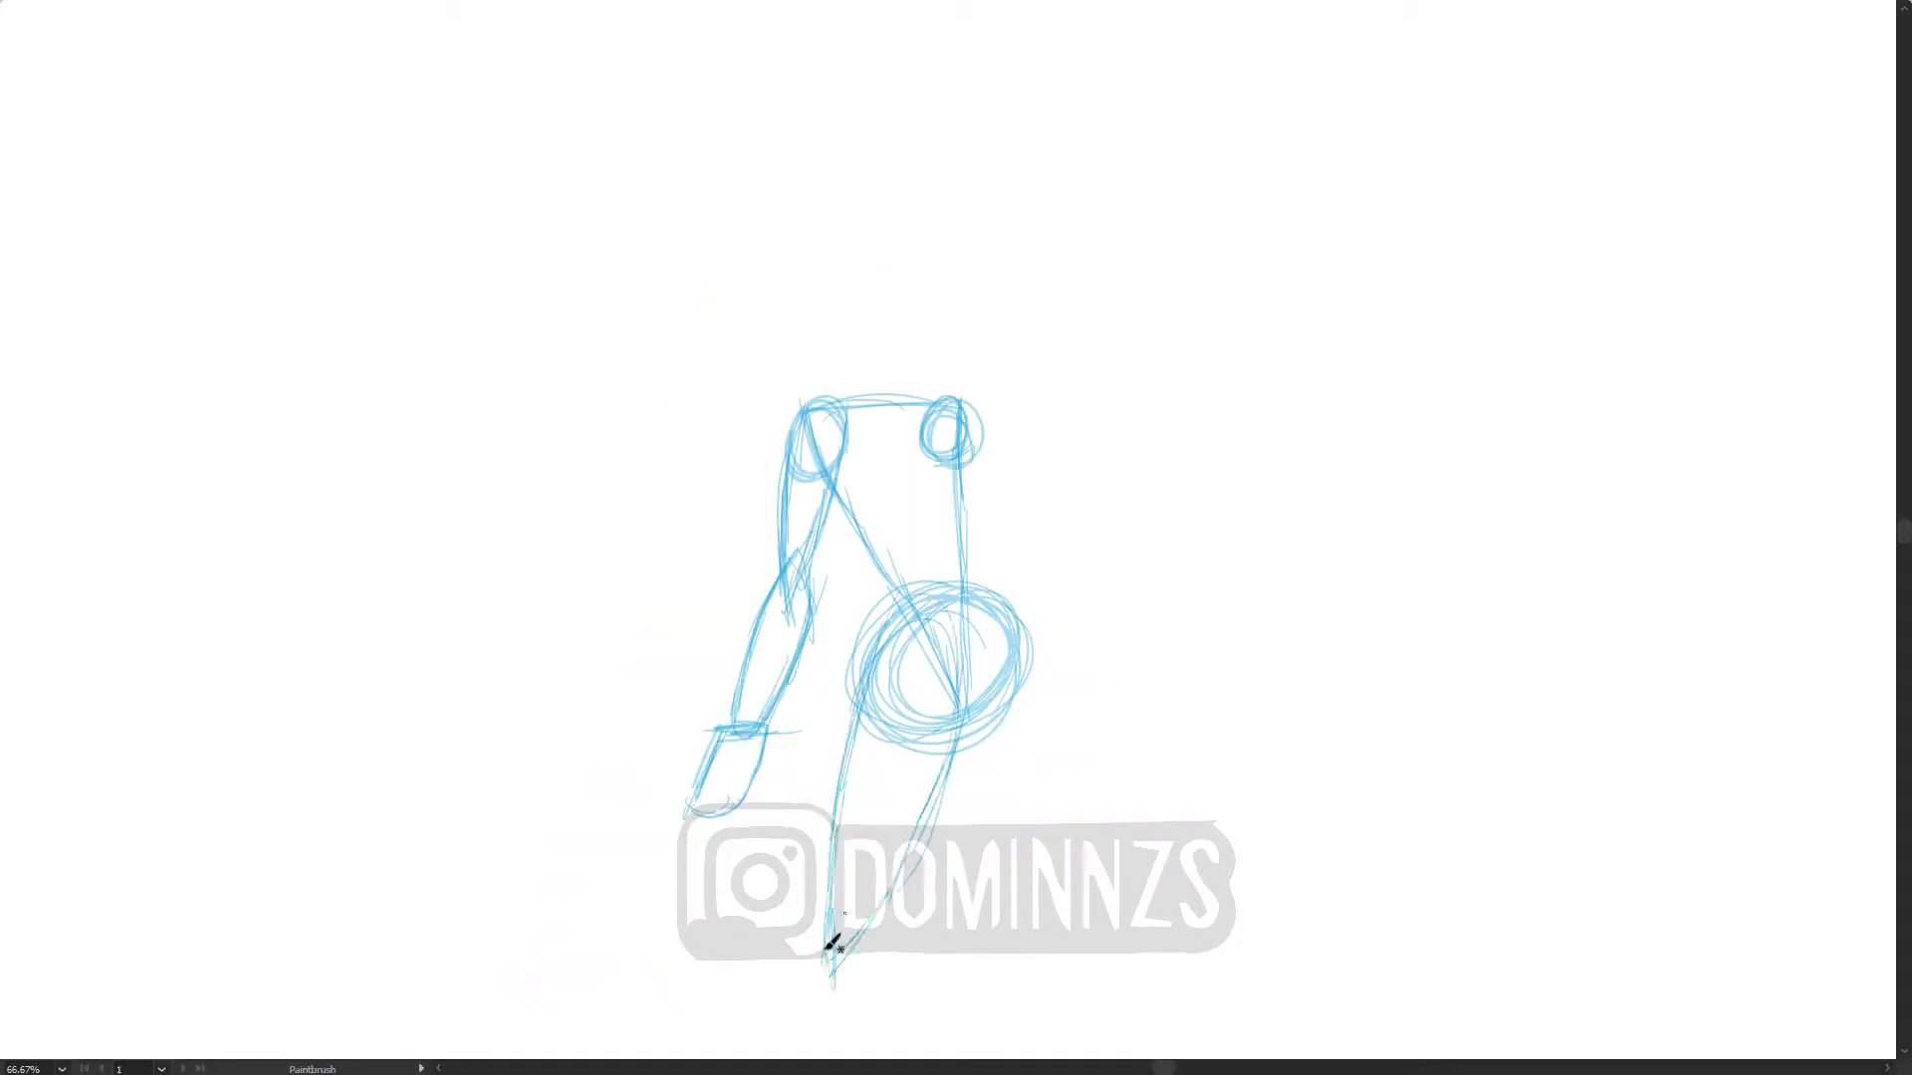
mouse_move(1029, 623)
left_mouse_down()
mouse_move(952, 756)
mouse_move(1010, 961)
left_mouse_up()
Step: Sketch the character's left arm angling outward from the shoulder, with forearm and blocky hand
mouse_move(934, 406)
left_mouse_down()
mouse_move(964, 434)
mouse_move(999, 570)
left_mouse_up()
left_click_drag(929, 460, 1021, 588)
left_click_drag(970, 435, 1020, 580)
mouse_move(981, 508)
left_mouse_down()
mouse_move(1073, 619)
mouse_move(1084, 659)
left_mouse_up()
left_click_drag(1068, 616, 1085, 695)
left_click_drag(1000, 557, 1115, 732)
left_click_drag(1085, 668, 1121, 762)
left_click_drag(1117, 697, 1125, 819)
Step: Sketch the neck on the shoulder line and an oval head outline above it
left_click_drag(850, 389, 872, 368)
mouse_move(916, 371)
left_mouse_down()
mouse_move(870, 392)
mouse_move(948, 398)
left_mouse_up()
mouse_move(1003, 836)
left_mouse_down()
mouse_move(783, 548)
mouse_move(751, 399)
left_mouse_up()
left_click_drag(755, 439, 1020, 123)
left_click_drag(876, 204, 1130, 224)
left_click_drag(1012, 177, 1218, 458)
left_click_drag(1198, 380, 1226, 717)
left_click_drag(1226, 659, 1109, 837)
left_click_drag(847, 765, 1090, 839)
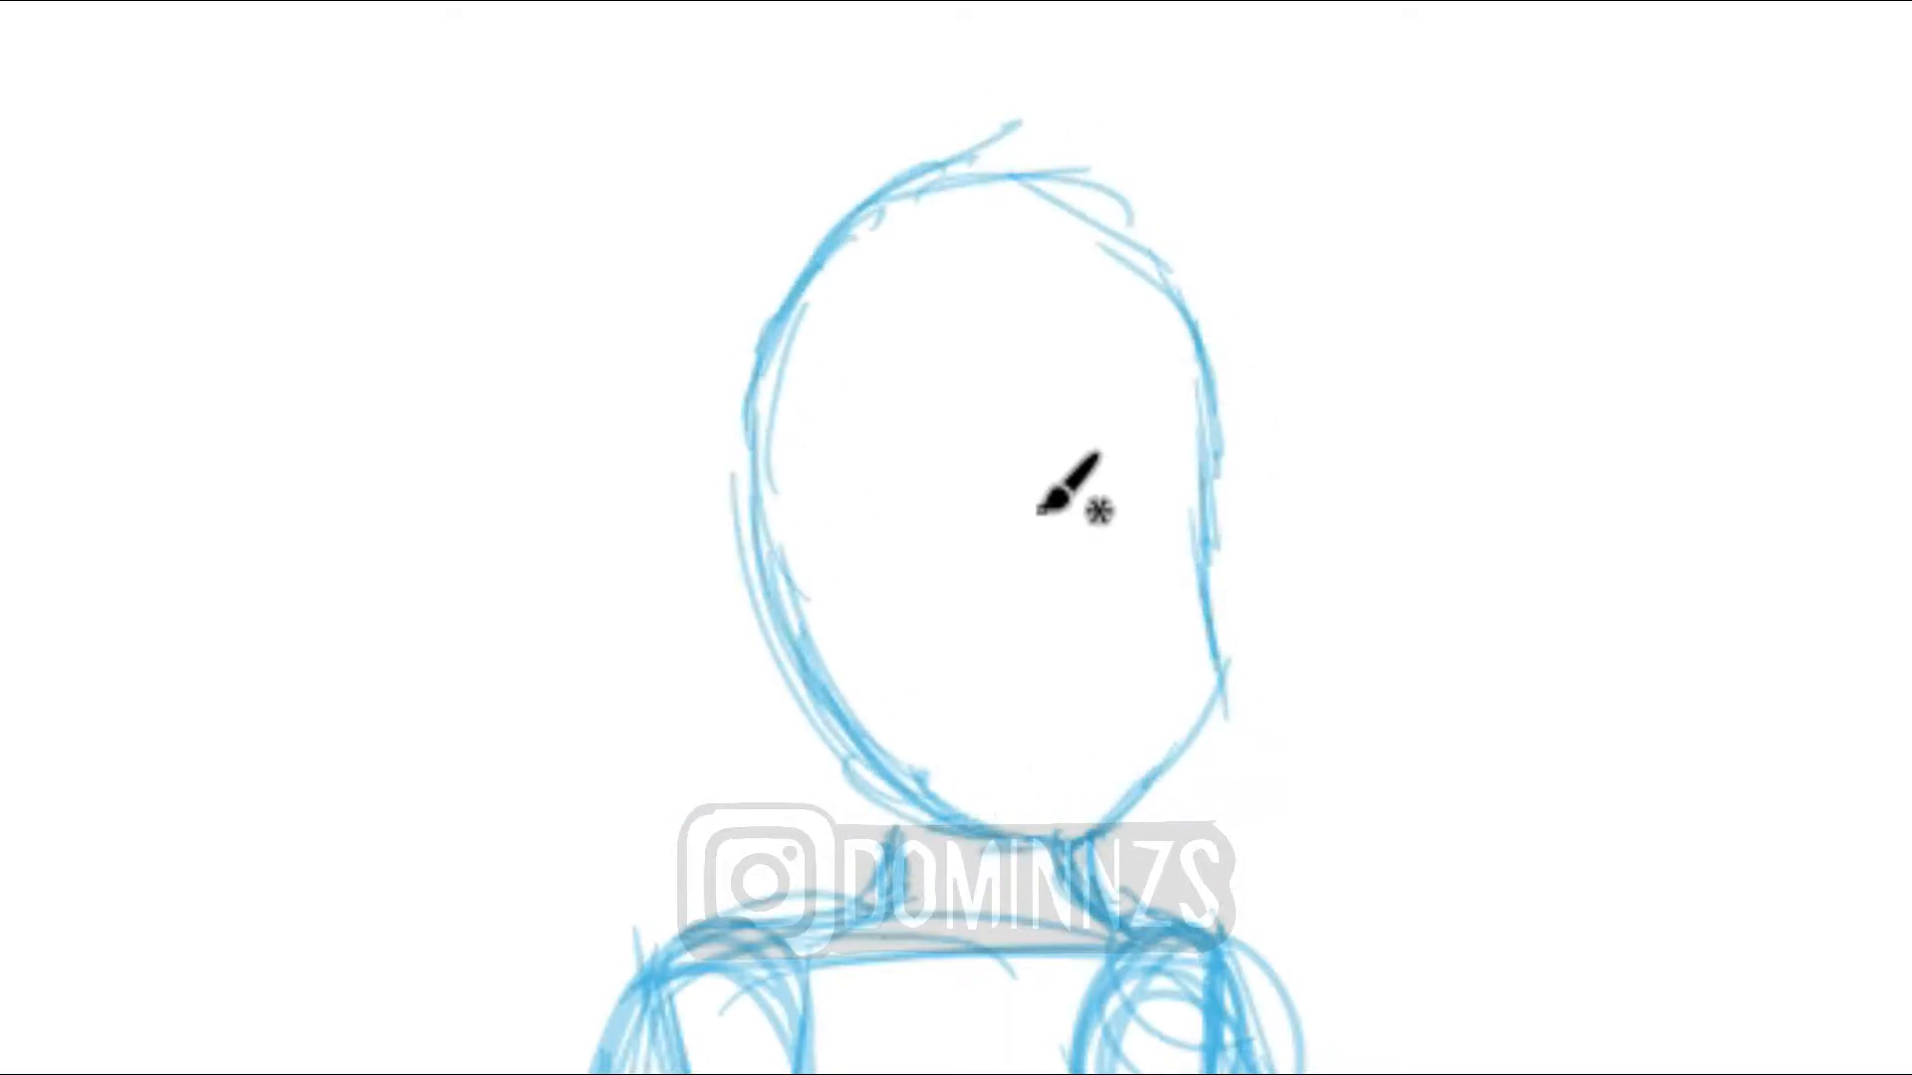
Step: Draw horizontal guidelines for the facial features and a curved vertical centre line across the head
left_click_drag(587, 524, 1190, 513)
left_click_drag(657, 520, 1299, 496)
left_click_drag(547, 604, 1399, 576)
left_click_drag(787, 632, 1205, 602)
left_click_drag(618, 715, 1379, 692)
mouse_move(989, 915)
left_mouse_down()
mouse_move(1126, 457)
mouse_move(1044, 98)
left_mouse_up()
left_click_drag(964, 10, 1143, 658)
Step: Delete the construction circles at both shoulders and the line across the character's right wrist
key("v")
left_click_drag(836, 440, 811, 464)
key("Delete")
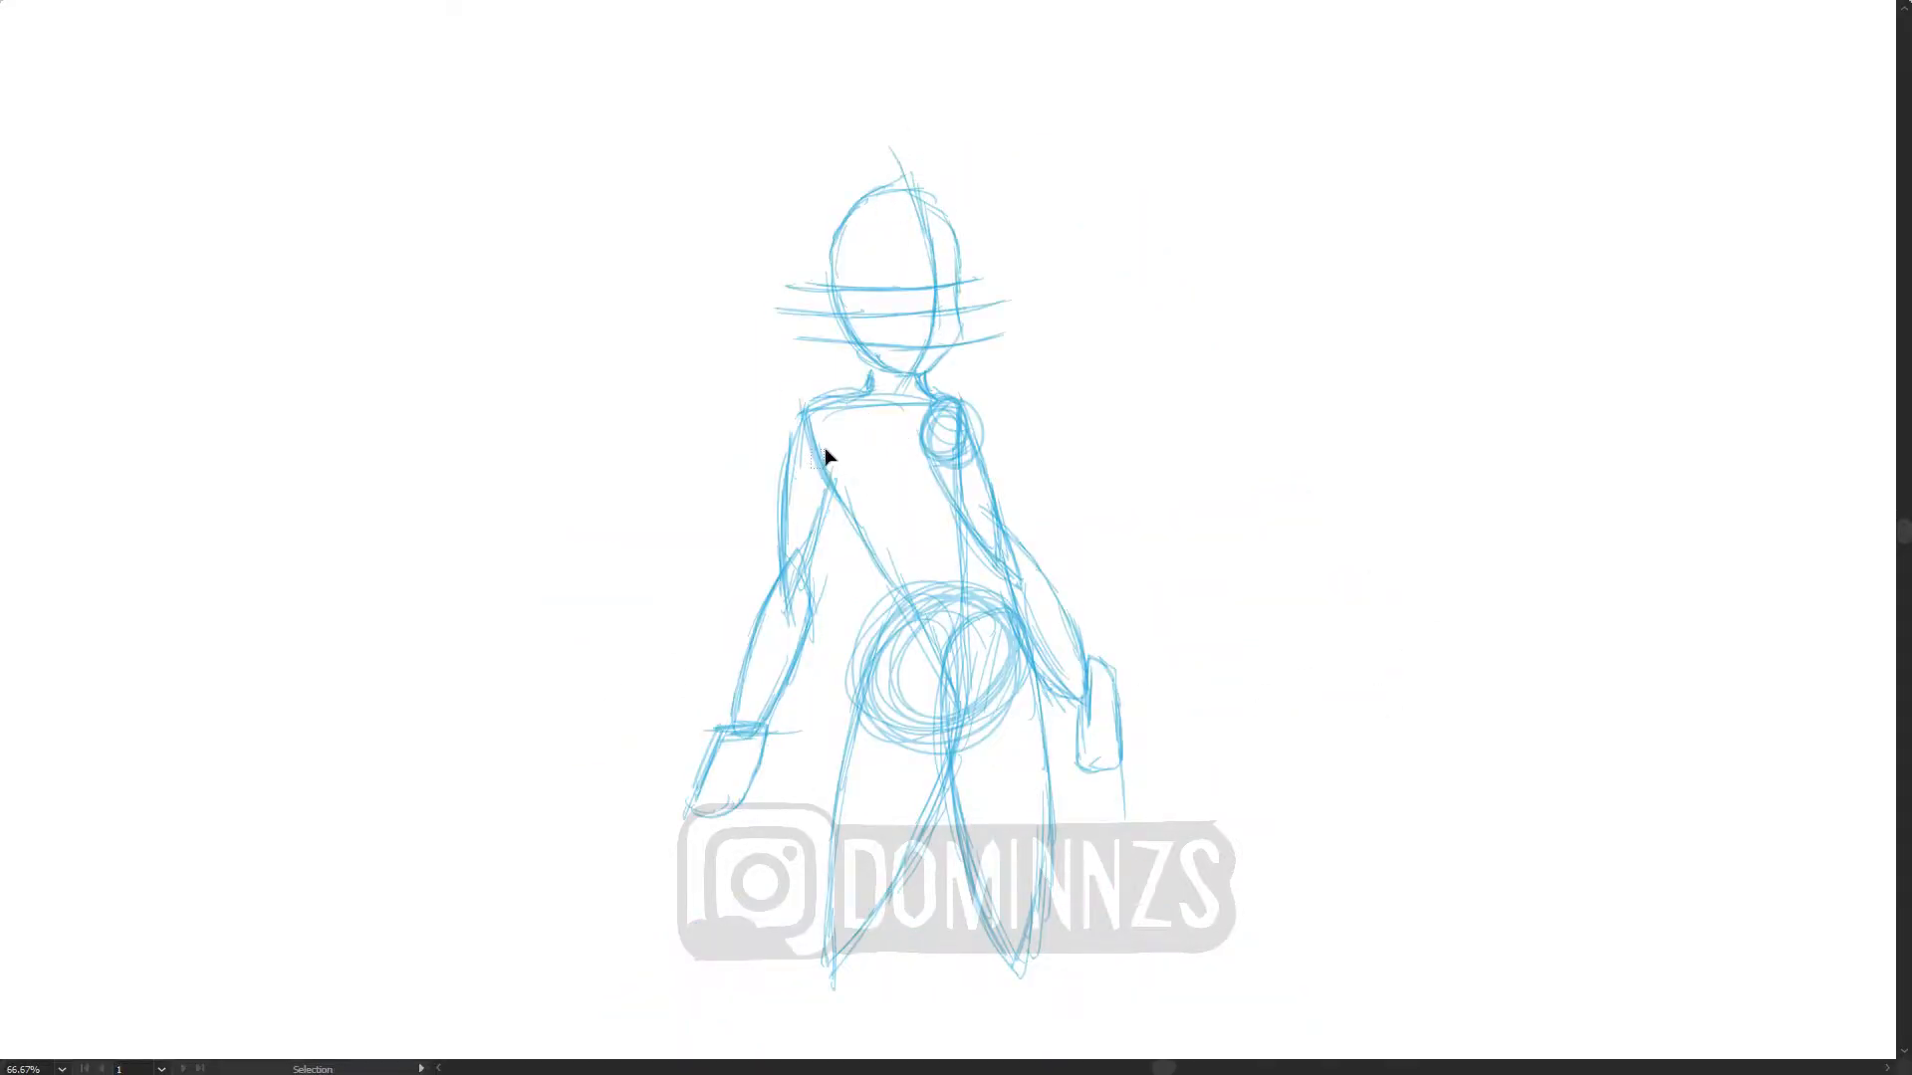
key("Delete")
left_click_drag(740, 743, 752, 725)
key("Delete")
left_click_drag(930, 464, 946, 436)
key("Delete")
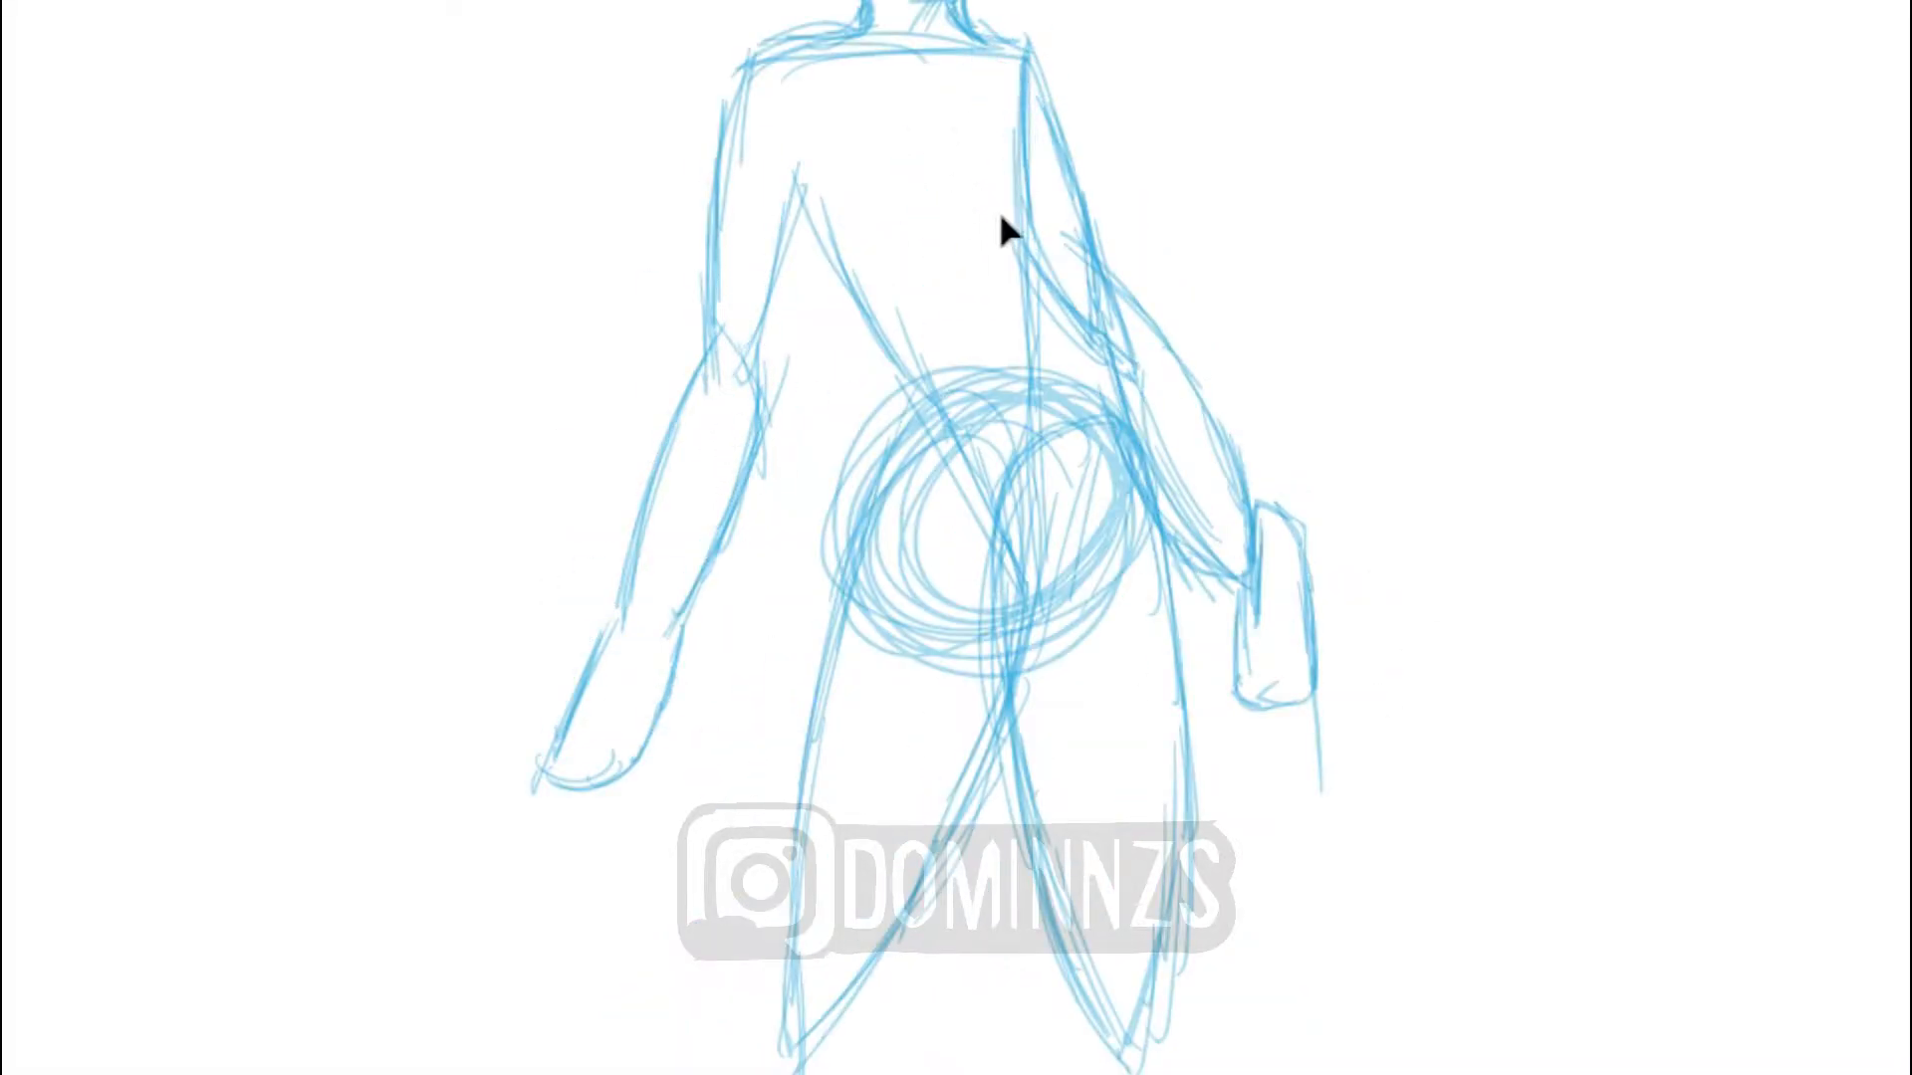
Step: Delete the straight line across the shoulders and the overlapping hip circle strokes
left_click_drag(970, 114, 926, 40)
key("Delete")
left_click_drag(926, 637, 971, 592)
key("Delete")
left_click_drag(991, 582, 1046, 546)
key("Delete")
Step: Reinforce the body contour with brush strokes along the shoulders, arms, waist and outer thighs
key("b")
mouse_move(777, 926)
left_mouse_down()
mouse_move(840, 653)
mouse_move(840, 248)
left_mouse_up()
mouse_move(827, 159)
left_mouse_down()
mouse_move(749, 466)
mouse_move(665, 622)
left_mouse_up()
mouse_move(863, 30)
left_mouse_down()
mouse_move(773, 43)
mouse_move(603, 669)
left_mouse_up()
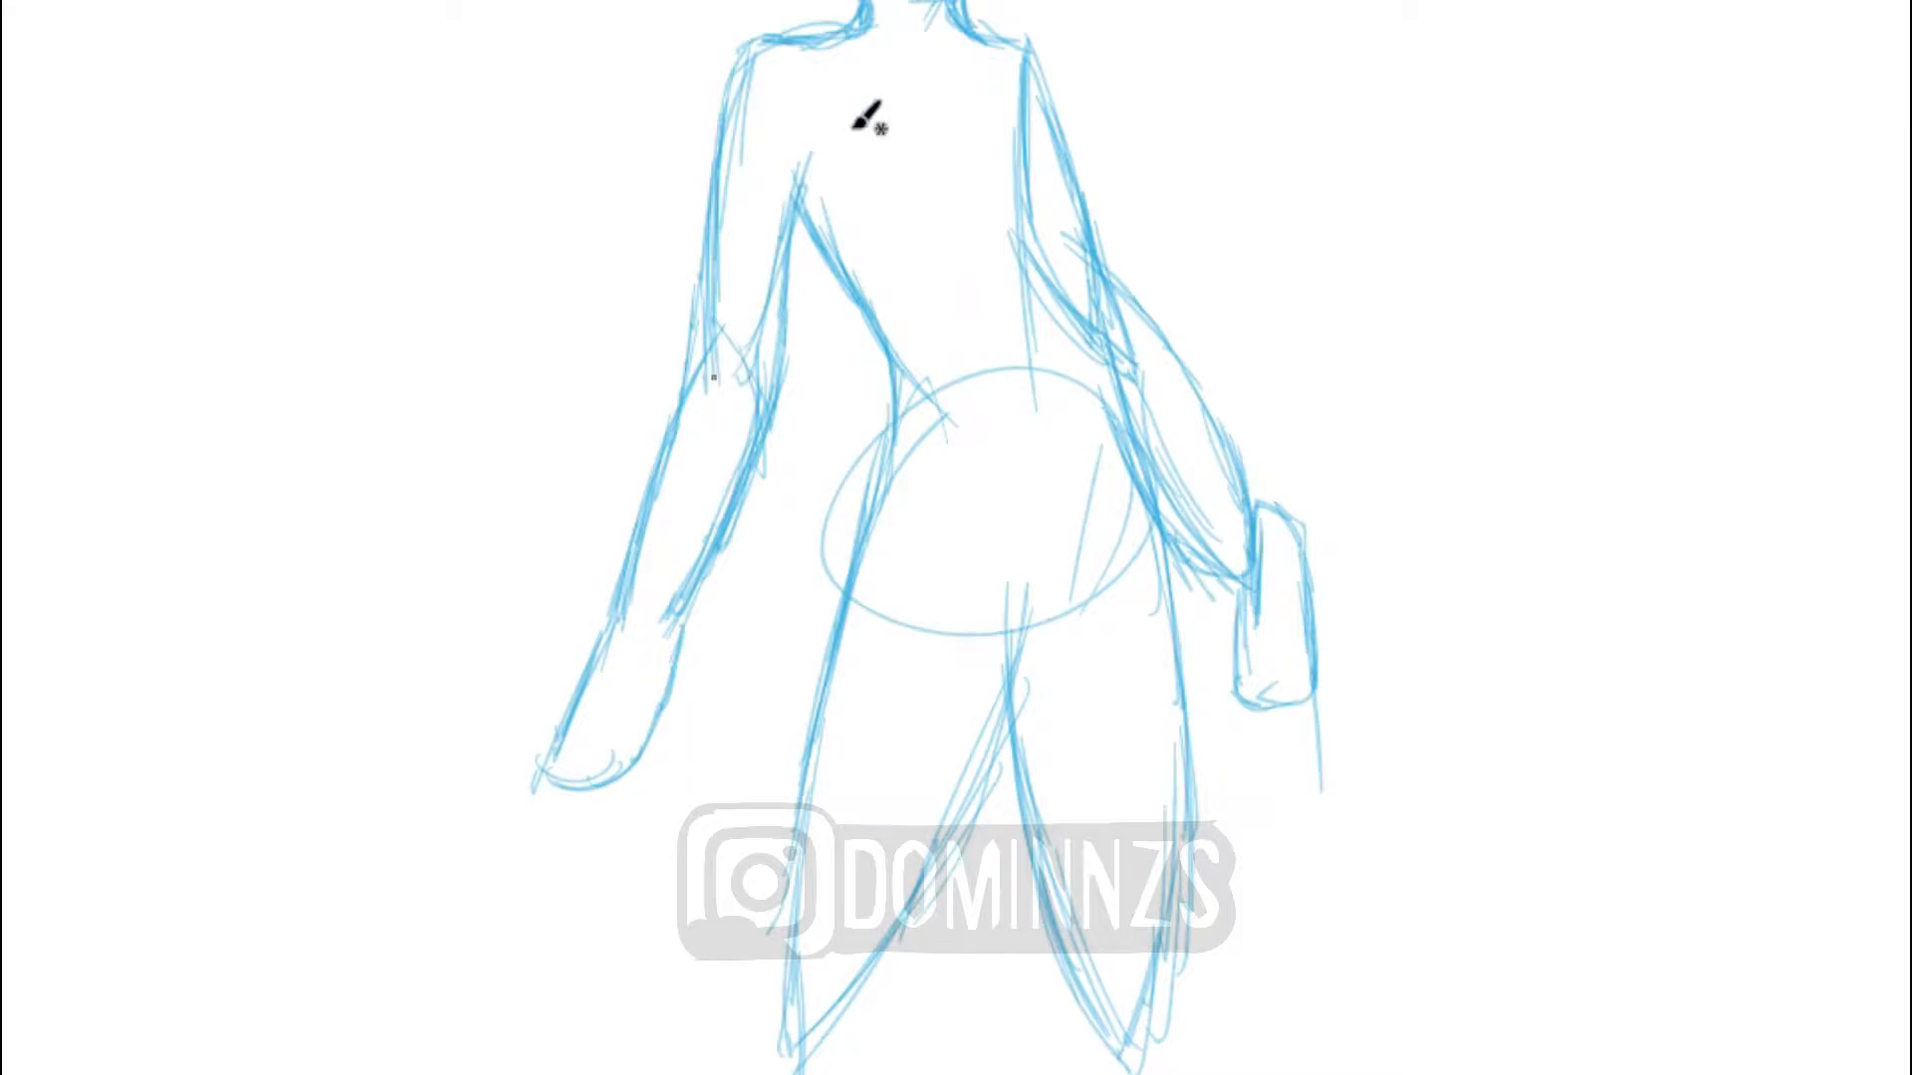
mouse_move(963, 15)
left_mouse_down()
mouse_move(1041, 80)
mouse_move(1250, 538)
left_mouse_up()
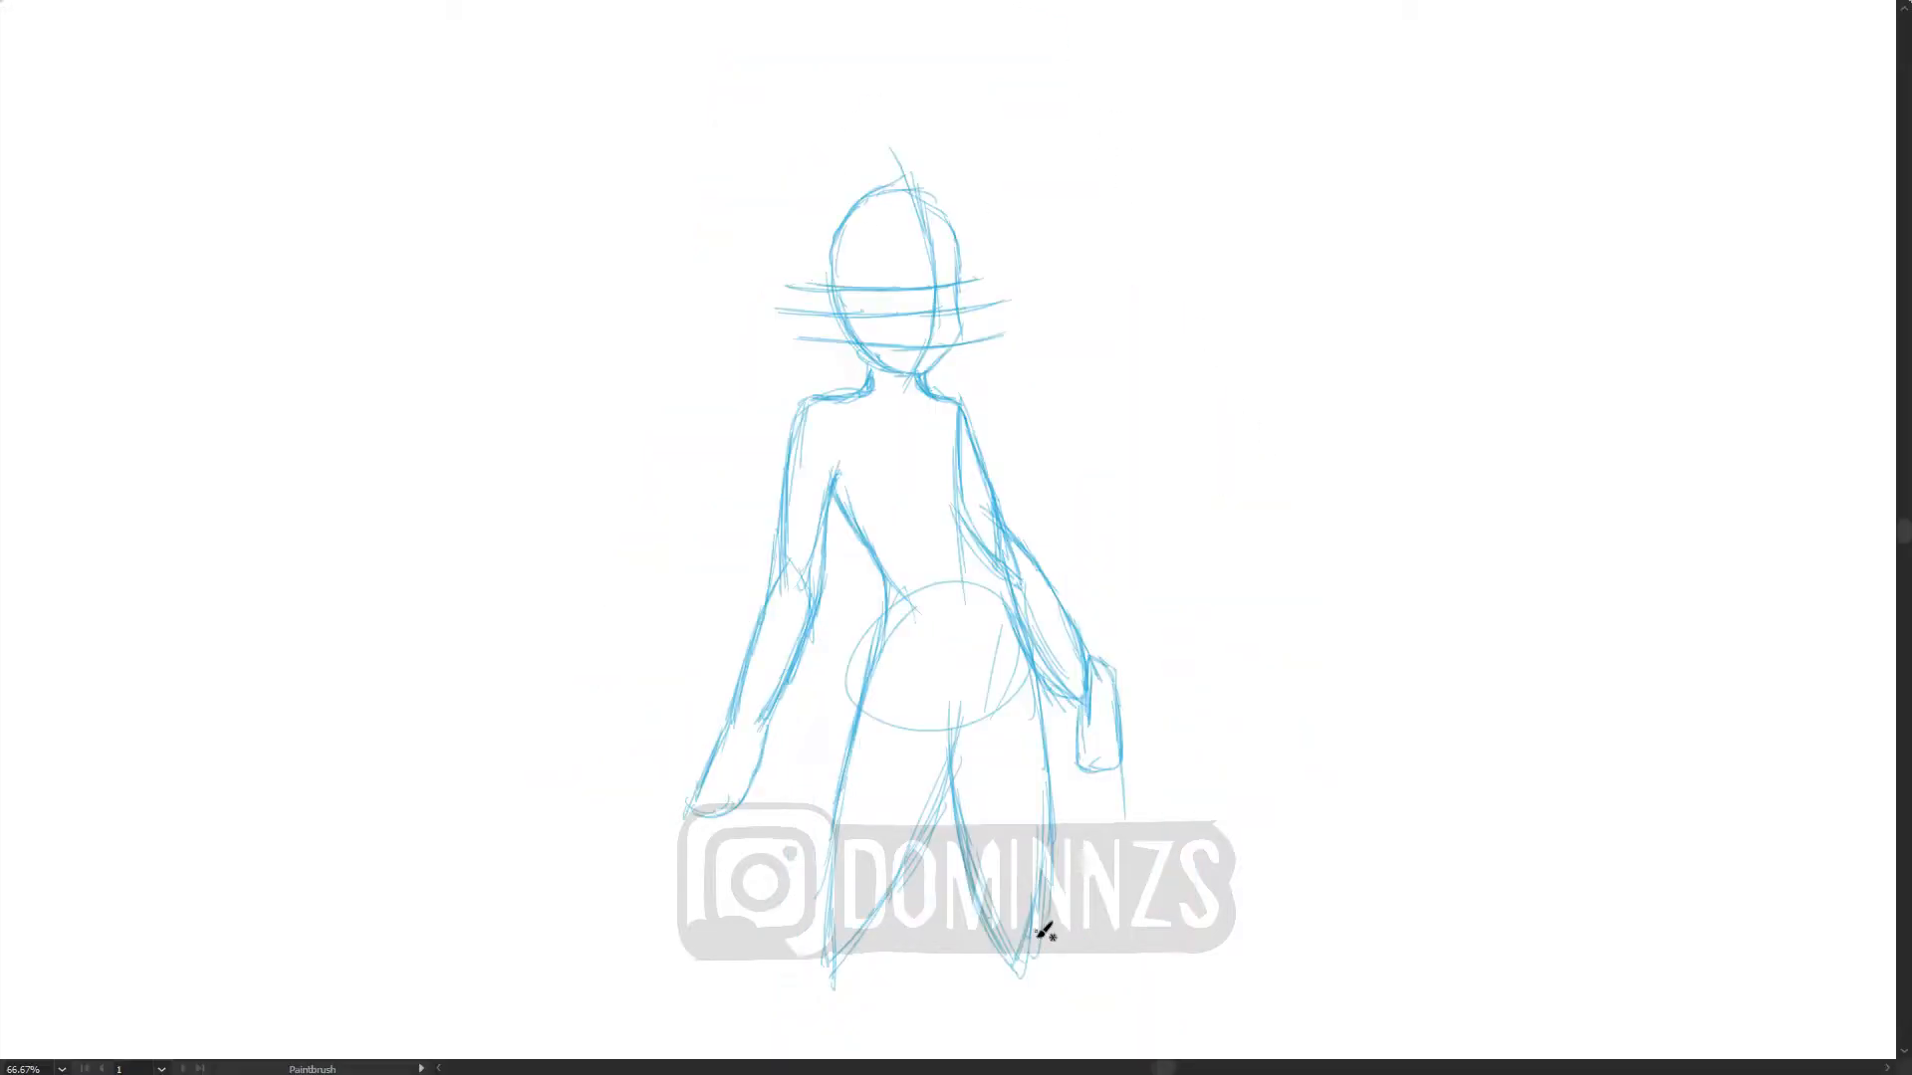
left_click_drag(1033, 904, 987, 505)
Step: Sketch the chest contours on the upper torso, connecting them to the armpit
mouse_move(1008, 623)
left_mouse_down()
mouse_move(984, 480)
mouse_move(948, 409)
left_mouse_up()
left_click_drag(917, 479, 893, 486)
left_click_drag(900, 490, 847, 456)
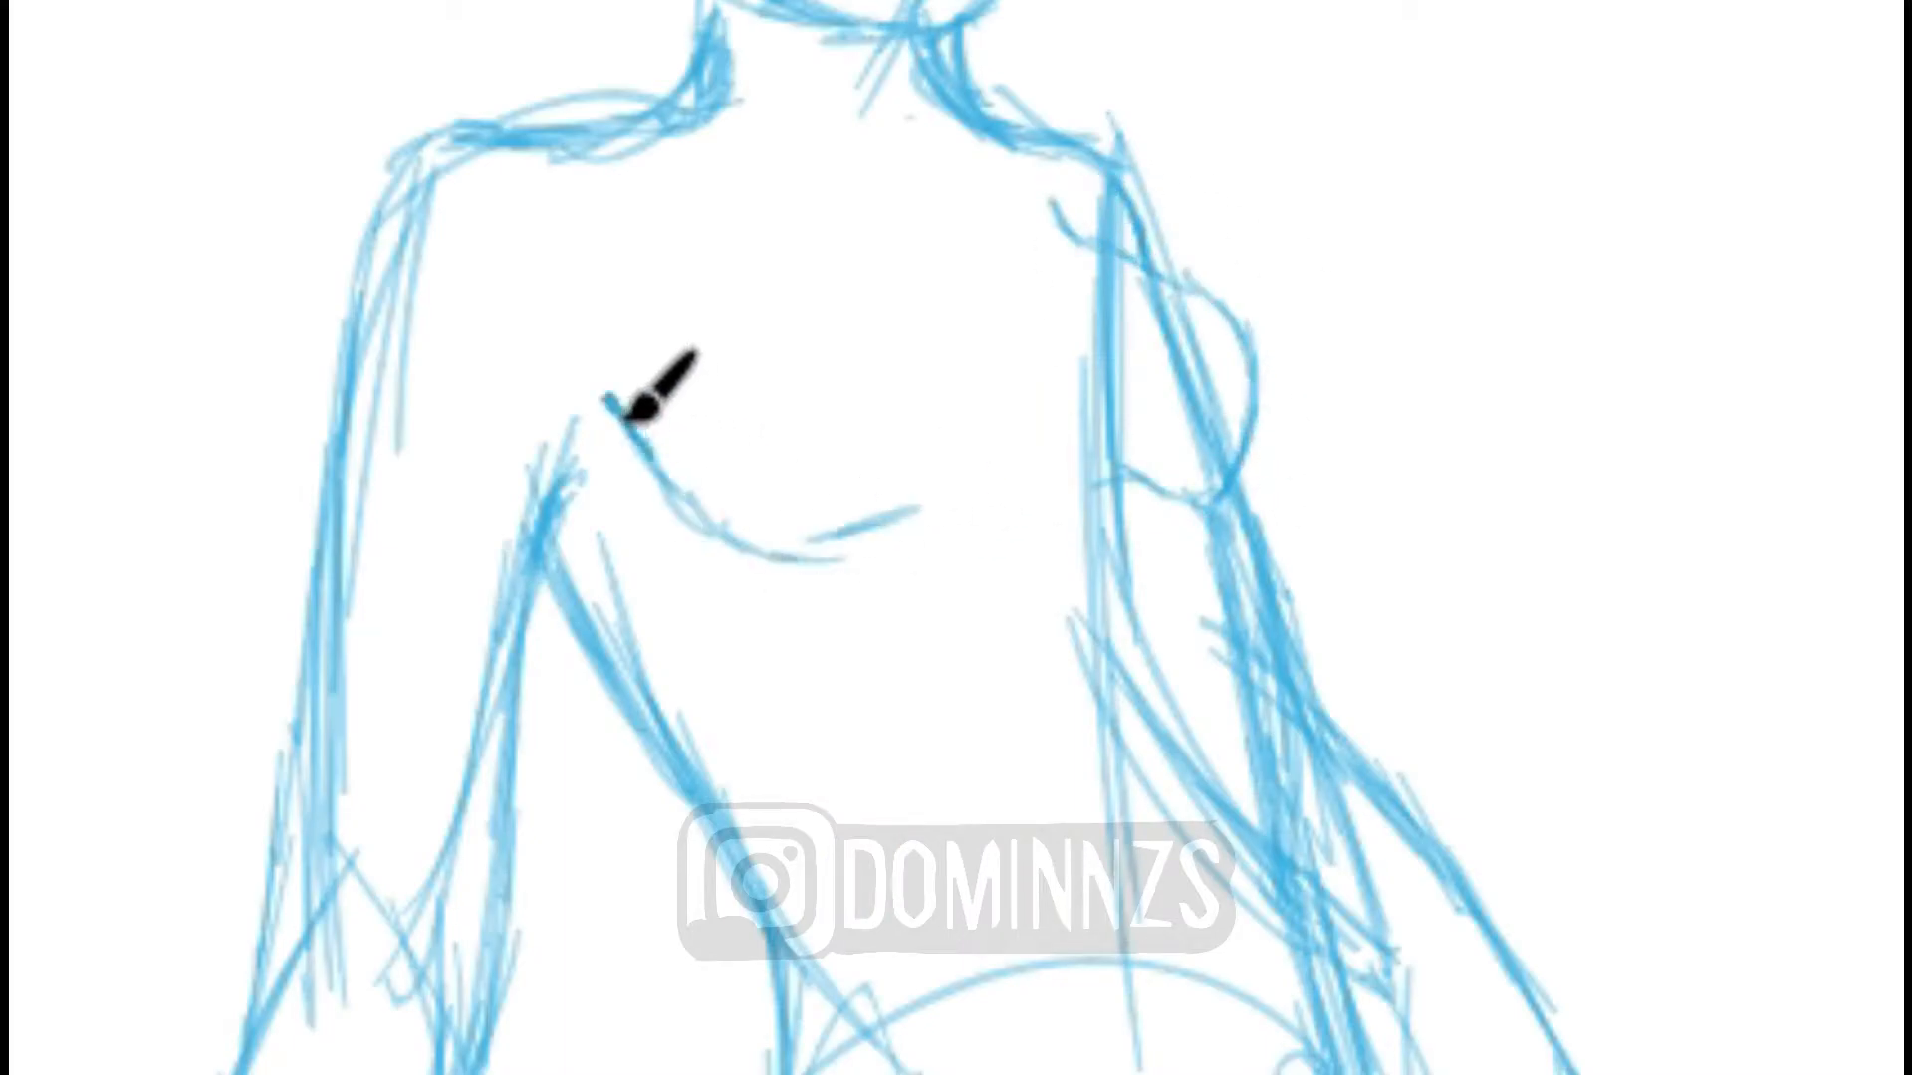
left_click_drag(534, 440, 617, 426)
Step: Delete the old torso side line behind the chest and the overlapping construction strokes on the arms
key("v")
left_click(1138, 647)
key("Delete")
left_click_drag(1114, 401, 1177, 389)
key("Delete")
left_click_drag(326, 991, 359, 822)
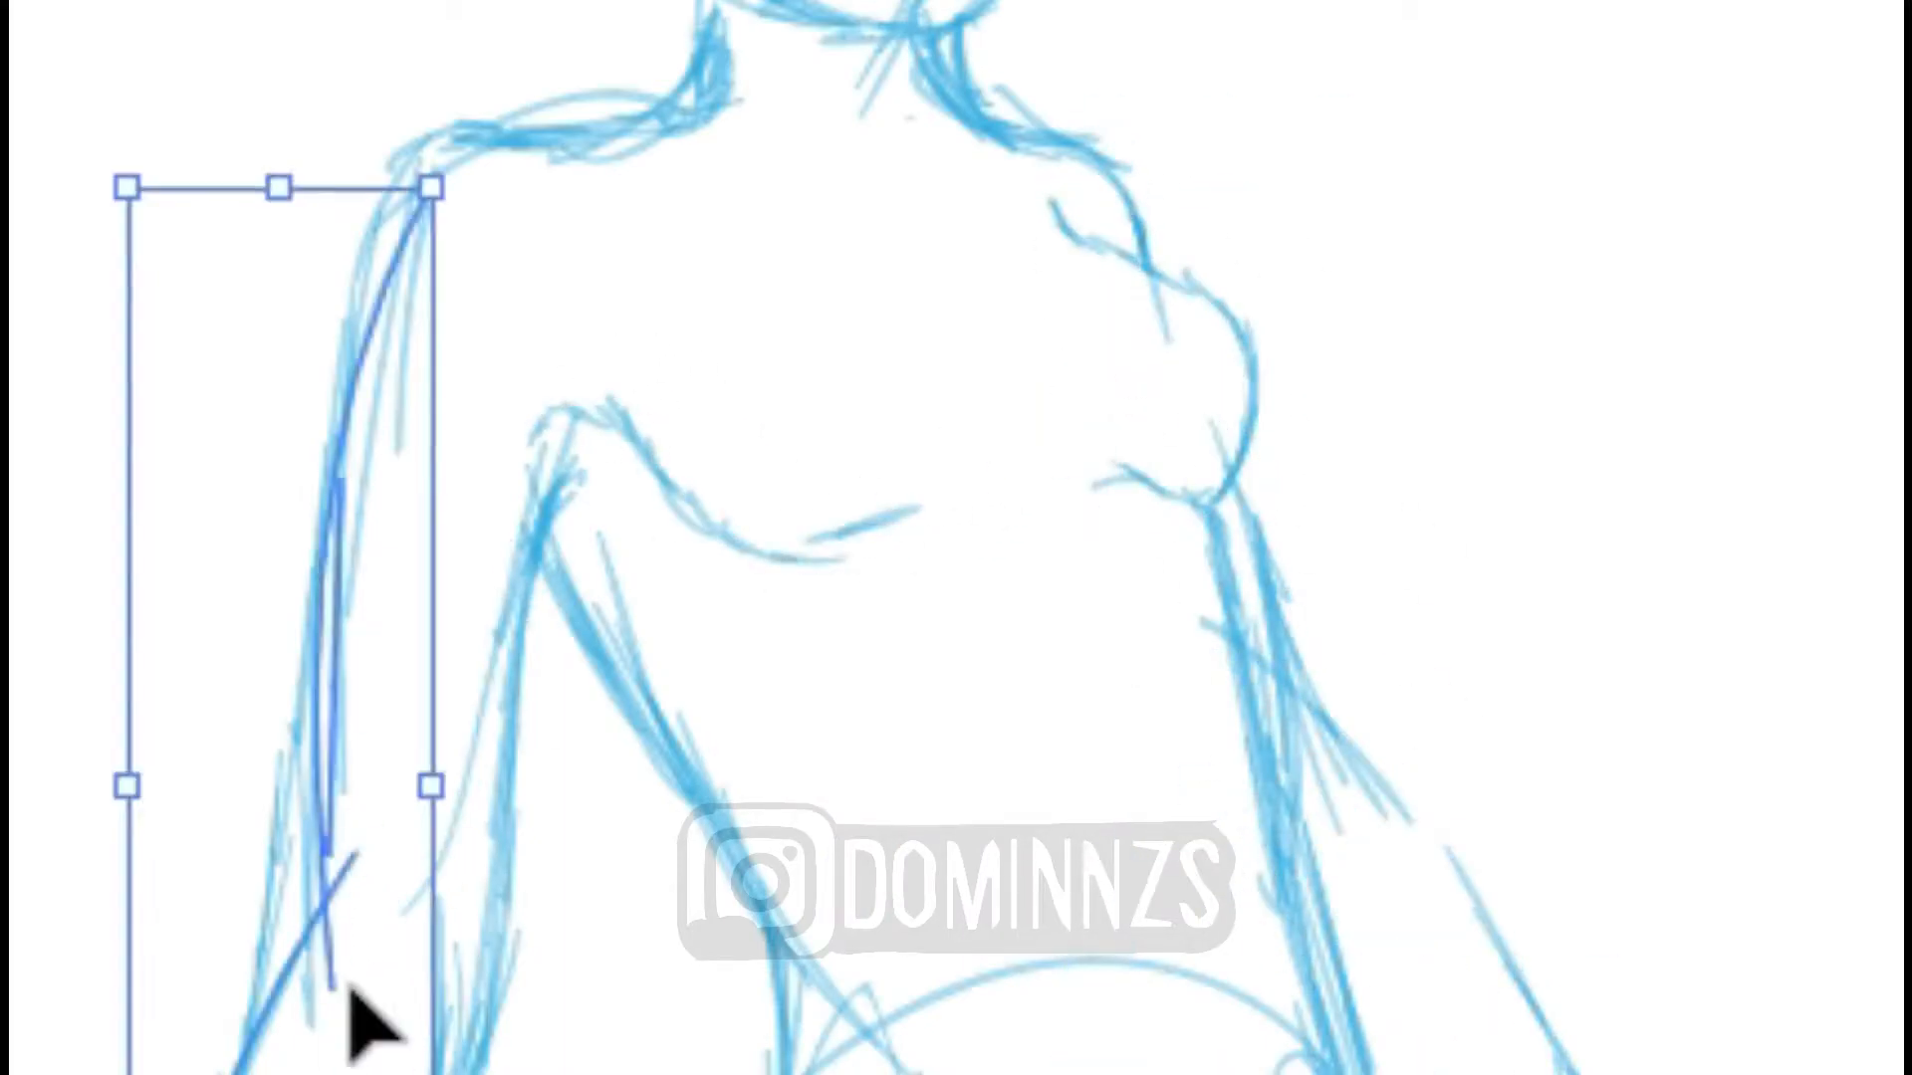
key("Delete")
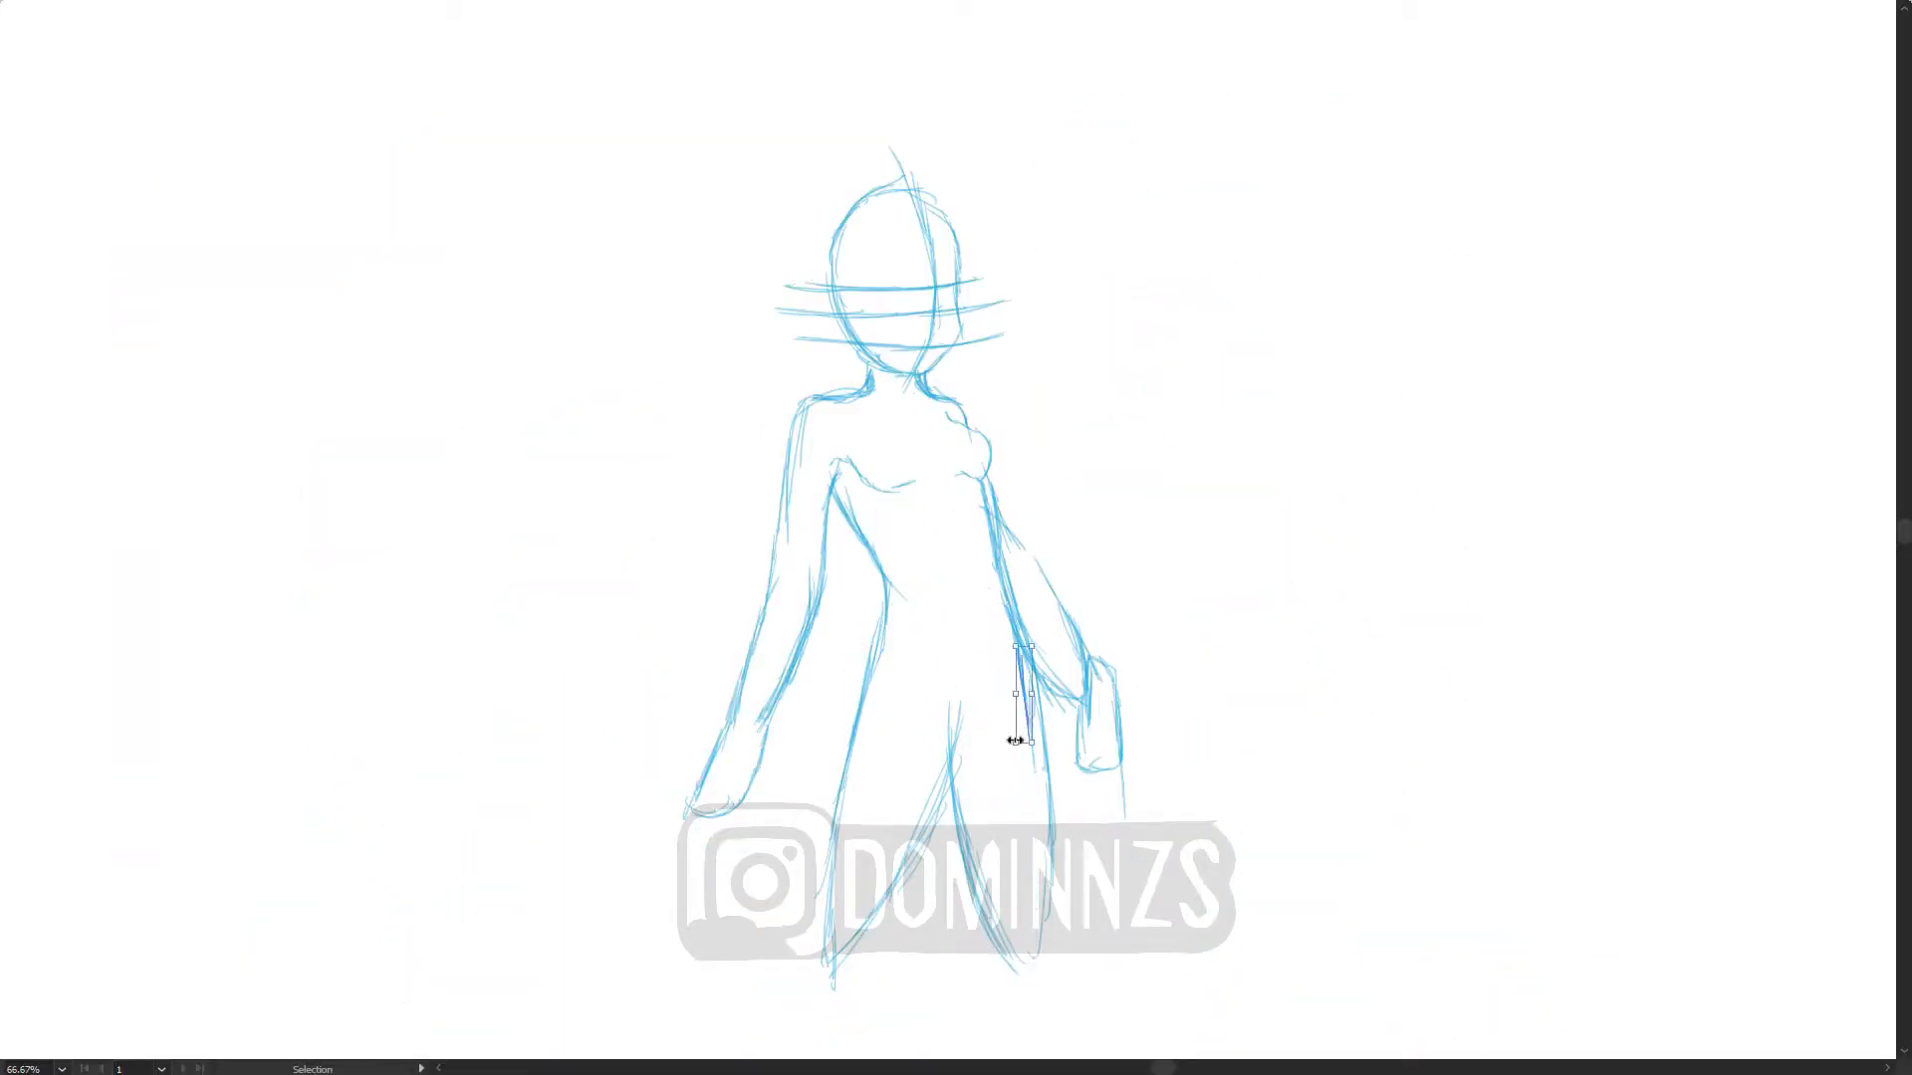
Step: Redraw cleaner contours for the character's left arm, both sides of the torso and the thighs
left_click_drag(989, 478, 1080, 636)
mouse_move(810, 925)
left_mouse_down()
mouse_move(862, 681)
mouse_move(834, 489)
left_mouse_up()
left_click_drag(983, 481, 1036, 908)
left_click_drag(857, 939, 924, 812)
Step: Delete the leftover rough strokes along the outer edges of both thighs
key("v")
left_click(831, 908)
key("Delete")
left_click(1032, 818)
key("Delete")
key("b")
mouse_move(1033, 664)
left_mouse_down()
mouse_move(1049, 903)
mouse_move(1055, 844)
left_mouse_up()
key("ctrl+z")
key("ctrl+z")
Step: Delete the stray stroke at the wrist of the character's left hand
key("v")
left_click(1089, 693)
key("Delete")
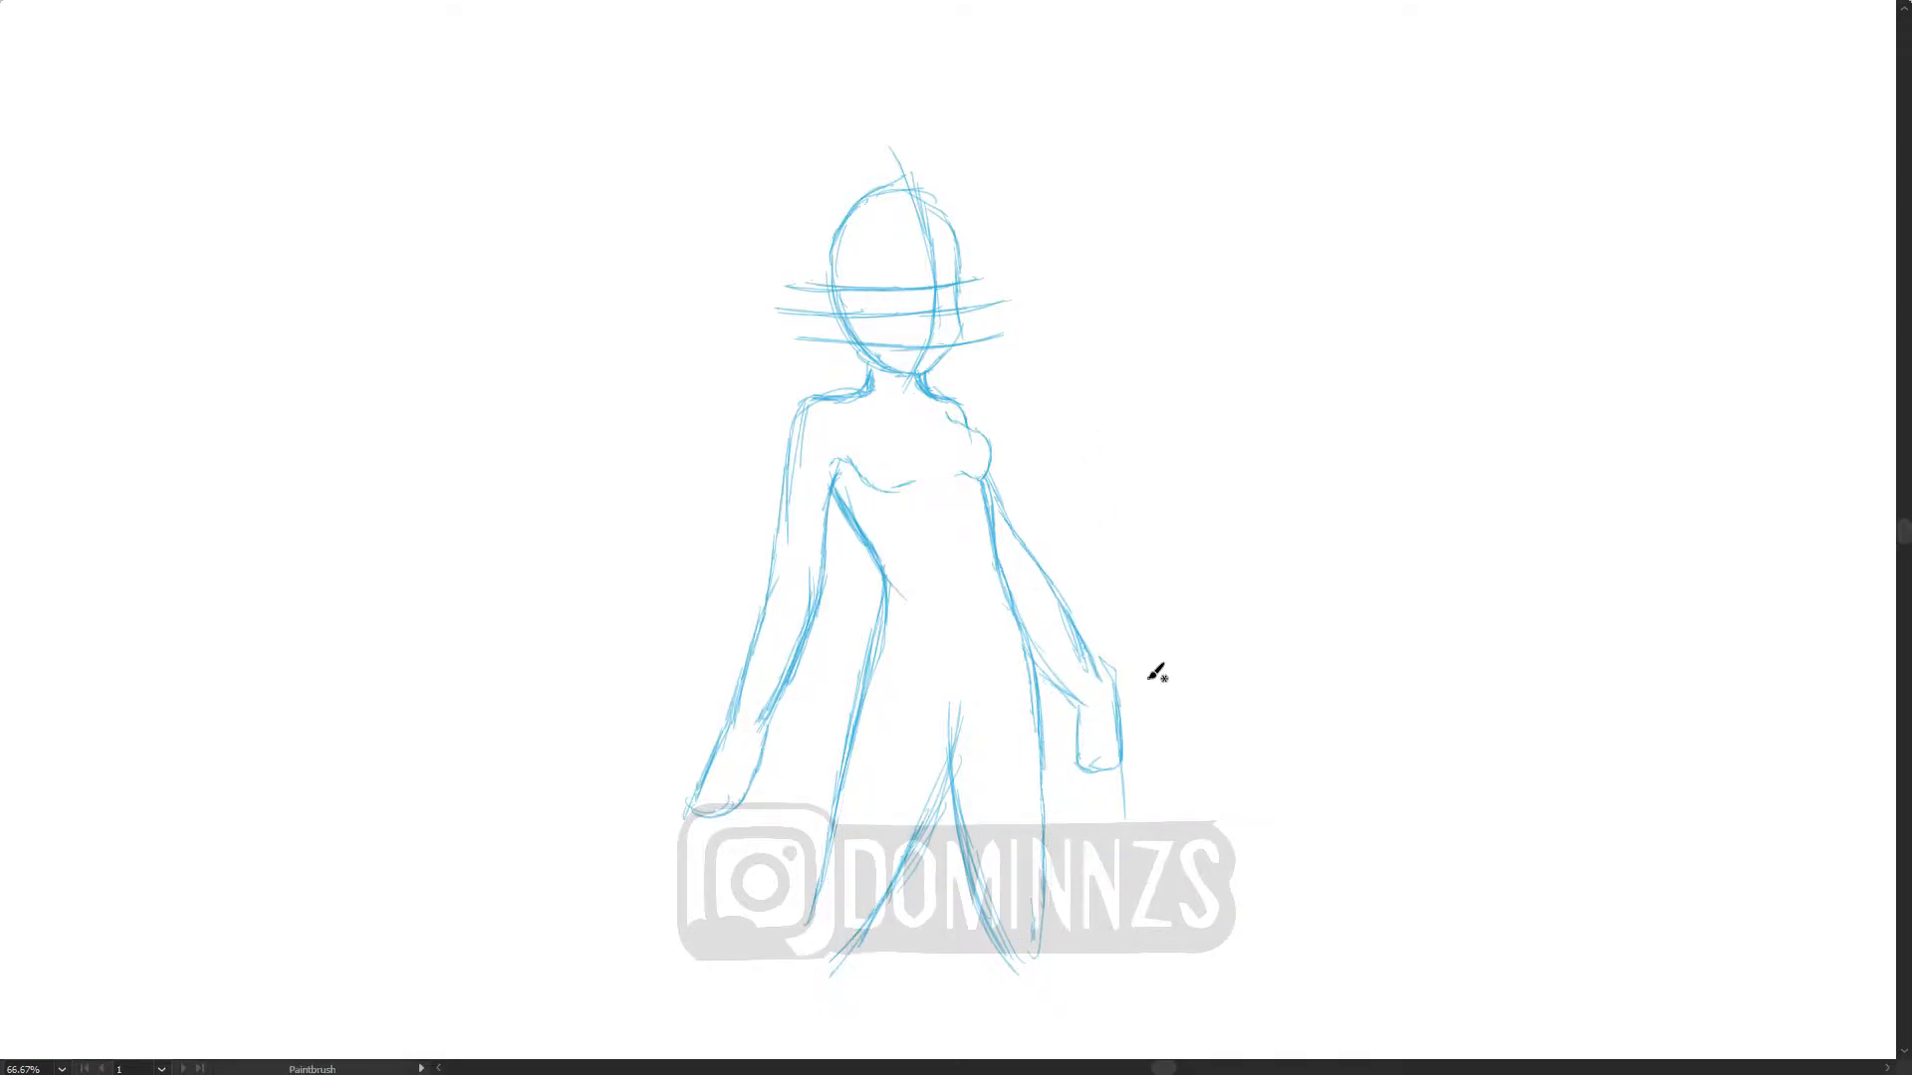
Step: Sketch both eyes along the upper face guideline, with irises, lashes and lower-lid marks
left_click_drag(885, 302, 900, 306)
left_click_drag(868, 283, 882, 296)
left_click_drag(878, 292, 908, 271)
left_click_drag(905, 270, 939, 288)
left_click_drag(939, 289, 947, 271)
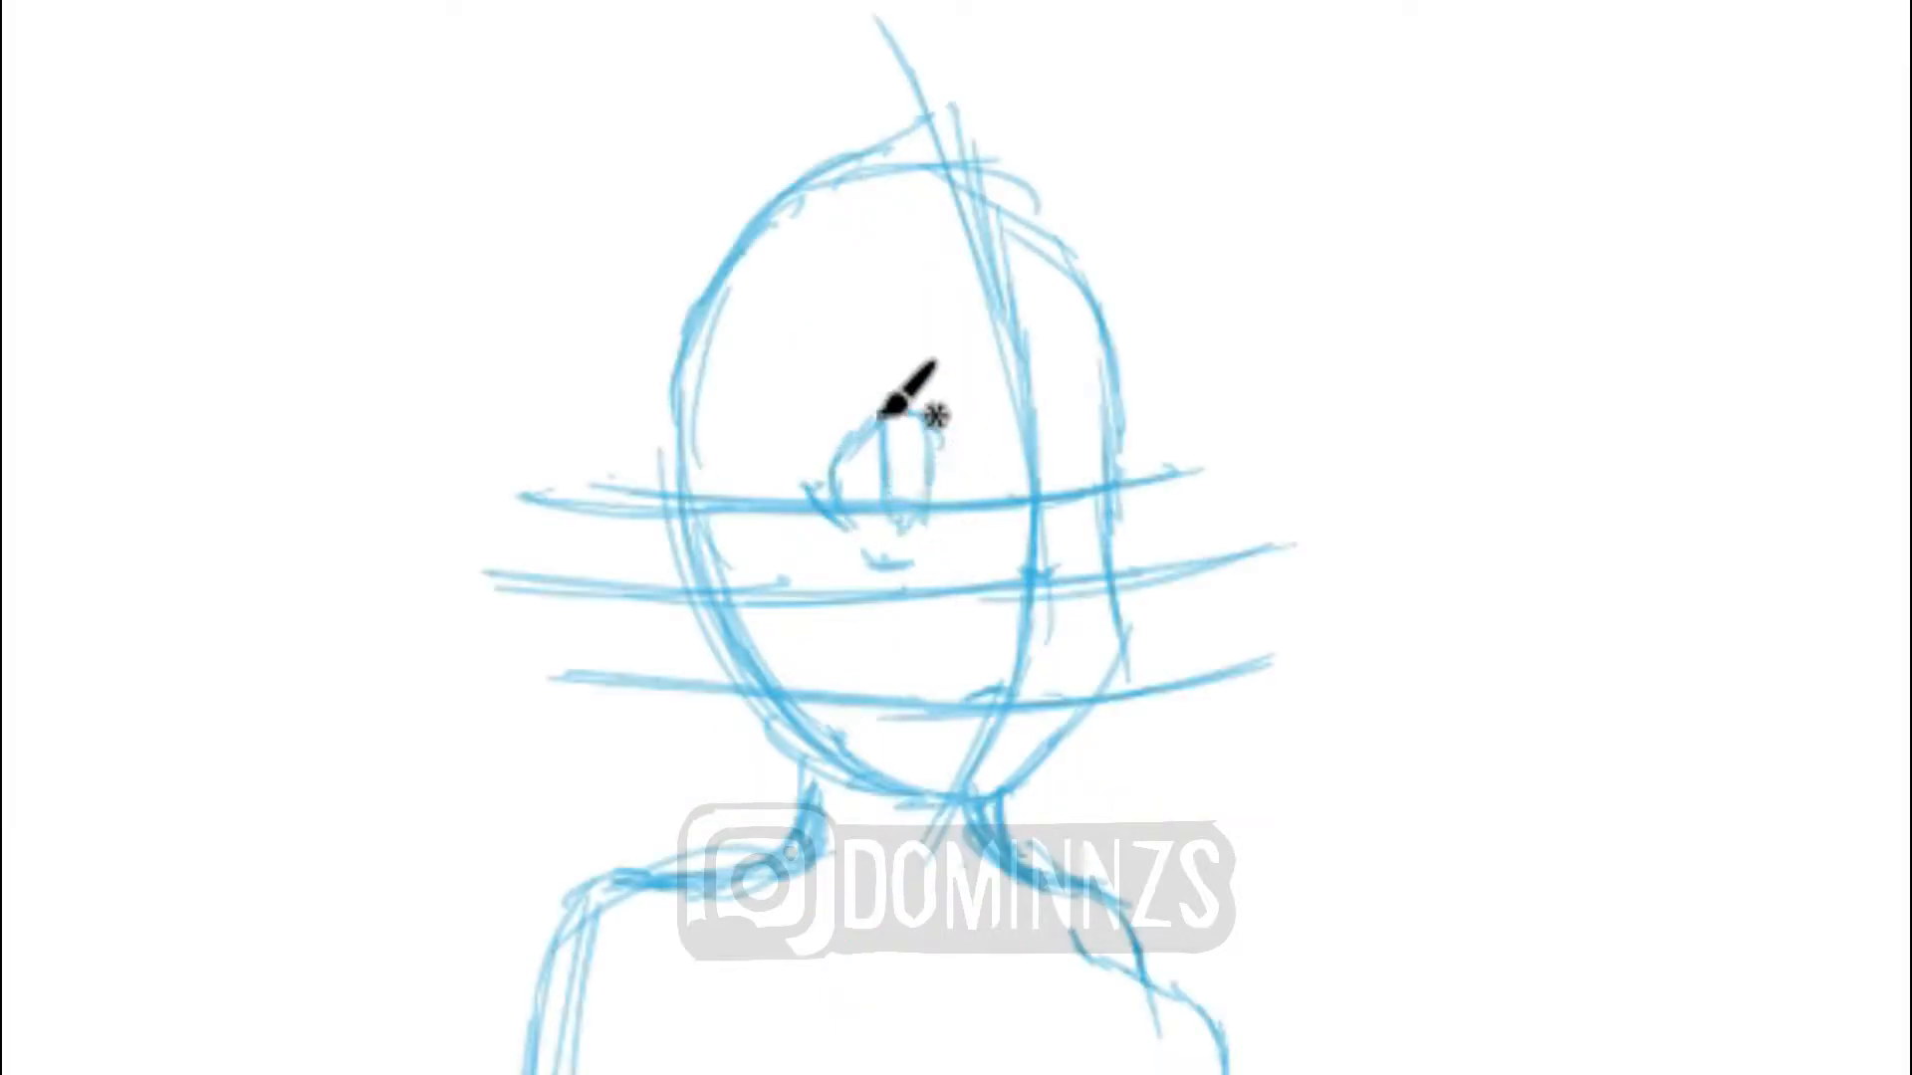
left_click_drag(1044, 438, 1108, 486)
left_click_drag(1075, 549, 1092, 549)
Step: Sketch the hair around the head, with a parted fringe, long face-framing strands and flipped-out ends
left_click_drag(806, 665, 933, 974)
mouse_move(933, 974)
left_mouse_down()
mouse_move(853, 772)
mouse_move(807, 434)
left_mouse_up()
mouse_move(817, 490)
left_mouse_down()
mouse_move(884, 418)
mouse_move(1006, 204)
left_mouse_up()
mouse_move(936, 971)
left_mouse_down()
mouse_move(870, 900)
mouse_move(607, 433)
left_mouse_up()
mouse_move(617, 799)
left_mouse_down()
mouse_move(576, 691)
mouse_move(451, 523)
left_mouse_up()
mouse_move(463, 525)
left_mouse_down()
mouse_move(557, 567)
mouse_move(962, 97)
left_mouse_up()
mouse_move(926, 119)
left_mouse_down()
mouse_move(1051, 127)
mouse_move(1160, 558)
left_mouse_up()
left_click_drag(1180, 269, 1145, 598)
mouse_move(1195, 792)
left_mouse_down()
mouse_move(1135, 797)
mouse_move(1235, 612)
left_mouse_up()
Step: Delete the horizontal face guideline strokes running through the mouth, nose and eyes
key("v")
left_click(954, 707)
key("Delete")
left_click(944, 601)
key("Delete")
left_click(936, 505)
key("Delete")
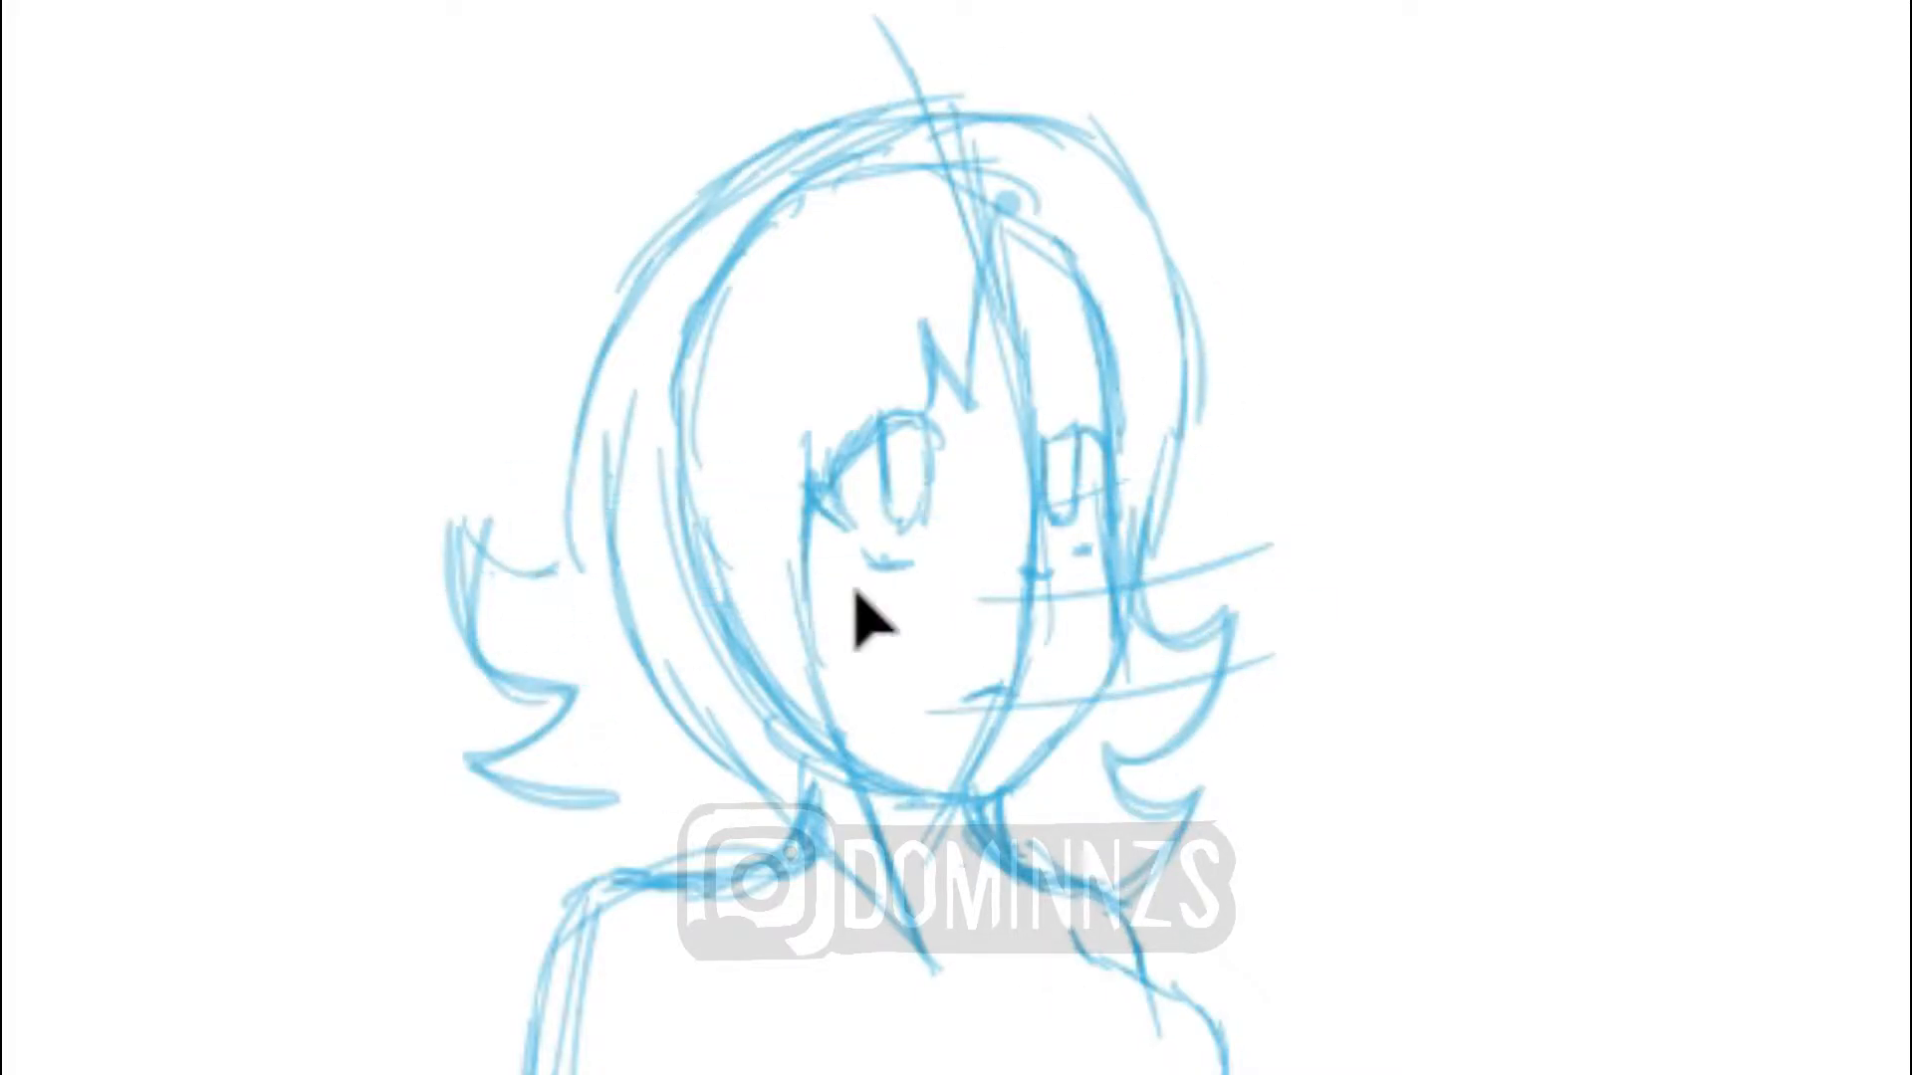
Step: Delete the vertical centre line and the remaining guideline segments from the face
left_click(1029, 597)
key("Delete")
left_click(1038, 396)
key("Delete")
left_click(1028, 580)
key("Delete")
left_click(954, 711)
key("Delete")
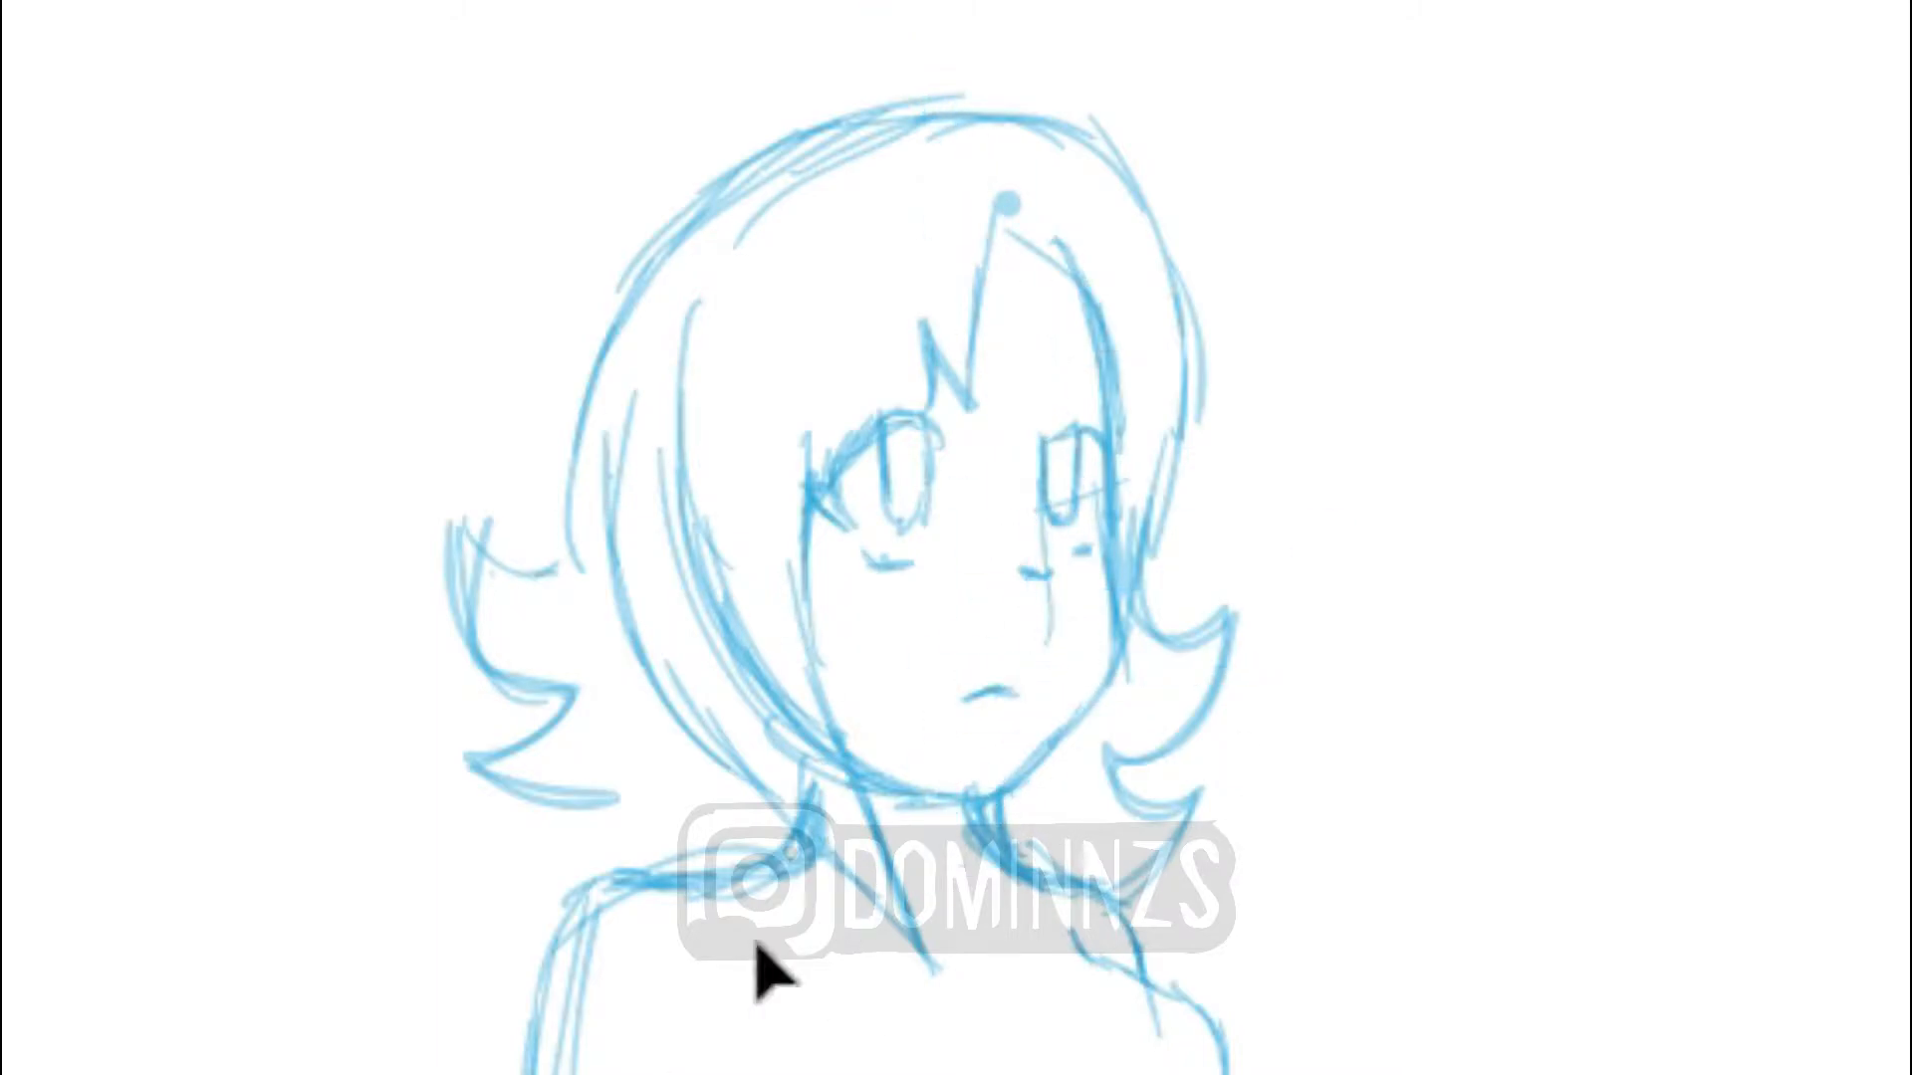
Step: Strengthen the hair strand beside the character's right cheek and delete the leftover stroke at the neck
left_click_drag(665, 661, 801, 829)
left_click_drag(707, 709, 936, 970)
left_click(820, 804)
key("Delete")
Step: Sketch a collar around the neck, with bands under the chin and at the neck base
left_click_drag(894, 864, 1014, 872)
left_click_drag(1019, 785, 1016, 862)
left_click_drag(876, 787, 1013, 785)
left_click_drag(786, 779, 774, 852)
Step: Add a lower flipped-out hair lock above the character's right shoulder and refine the strands framing the face
left_click_drag(713, 753, 448, 838)
left_click_drag(618, 798, 430, 864)
left_click_drag(431, 865, 560, 920)
mouse_move(801, 814)
left_mouse_down()
mouse_move(934, 962)
mouse_move(681, 448)
left_mouse_up()
mouse_move(846, 732)
left_mouse_down()
mouse_move(752, 435)
mouse_move(926, 372)
left_mouse_up()
Step: Draw arched eyebrows above both eyes and refine the jawline and the hair on the character's left side
left_click_drag(801, 406, 922, 363)
left_click_drag(1028, 379, 1147, 387)
left_click_drag(862, 776, 1000, 780)
left_click_drag(1002, 781, 1090, 663)
left_click_drag(1123, 190, 1111, 685)
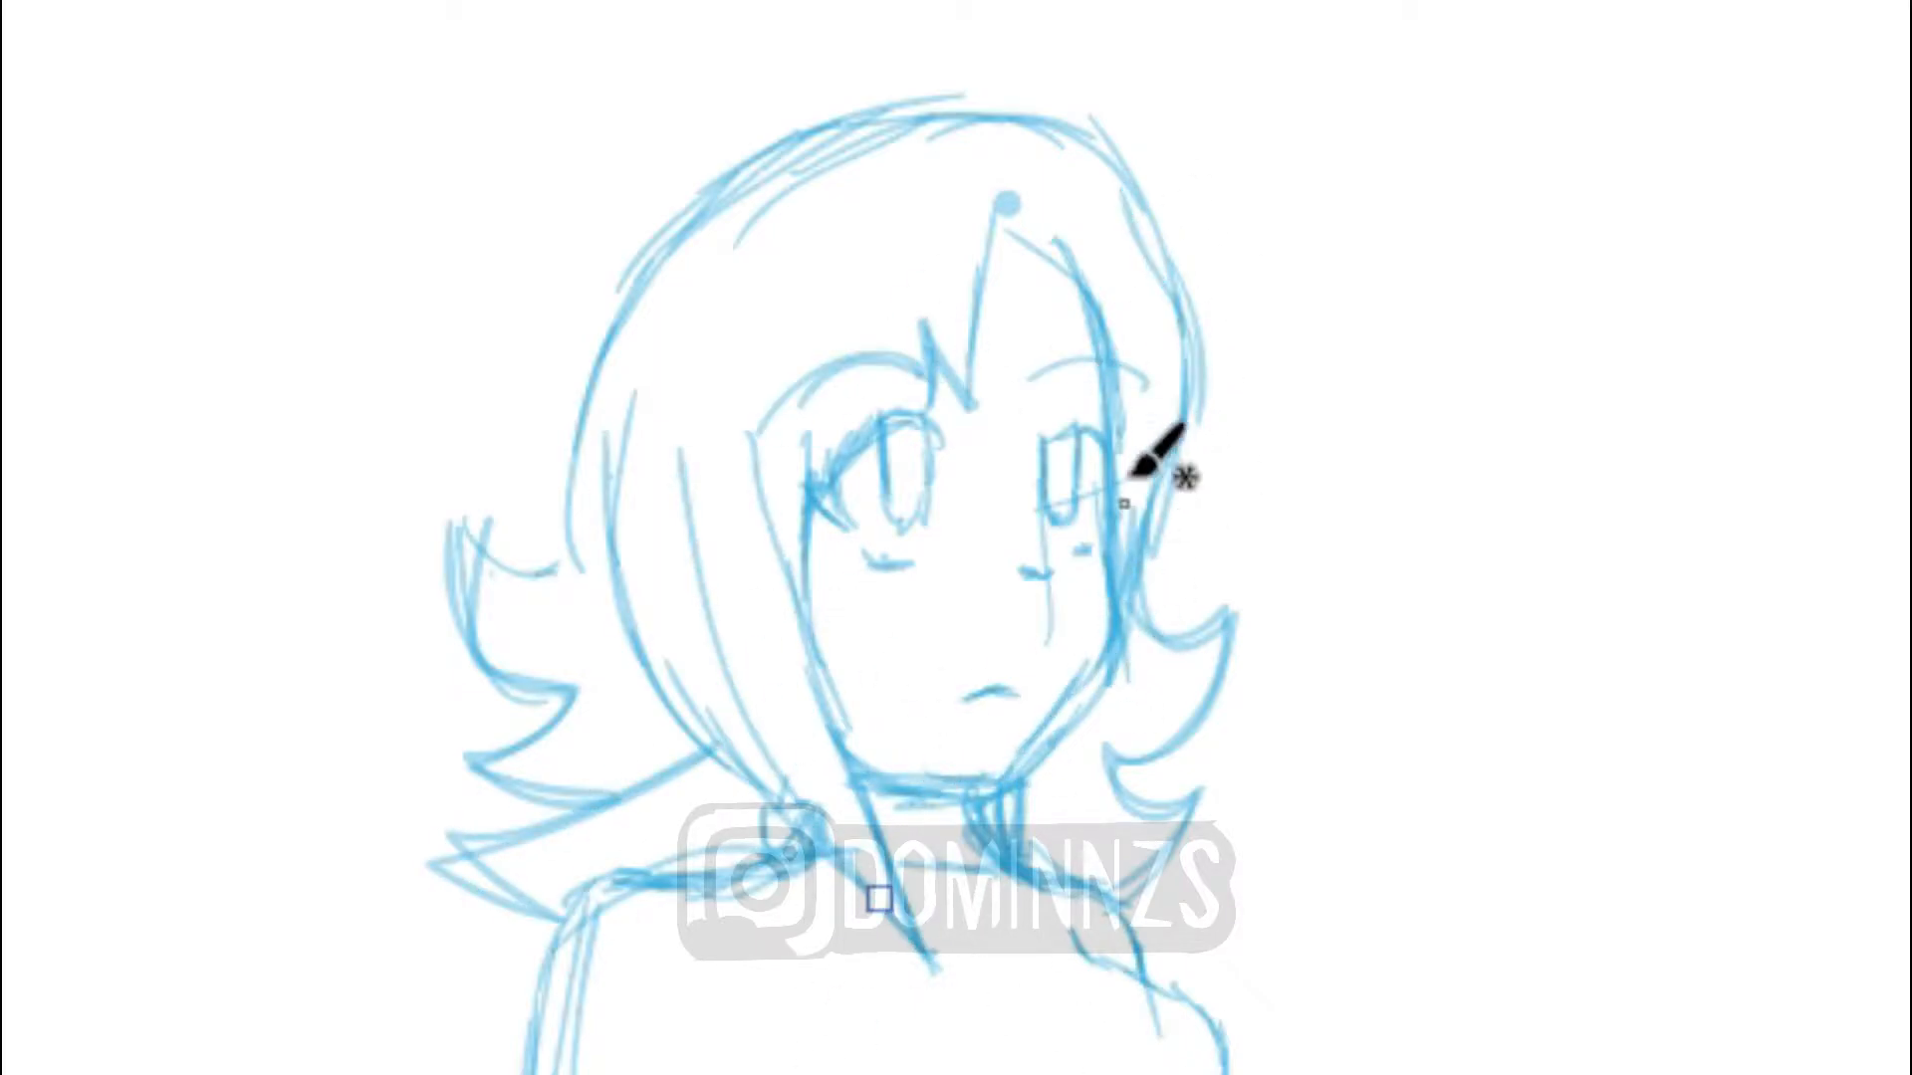
left_click_drag(1076, 302, 1111, 553)
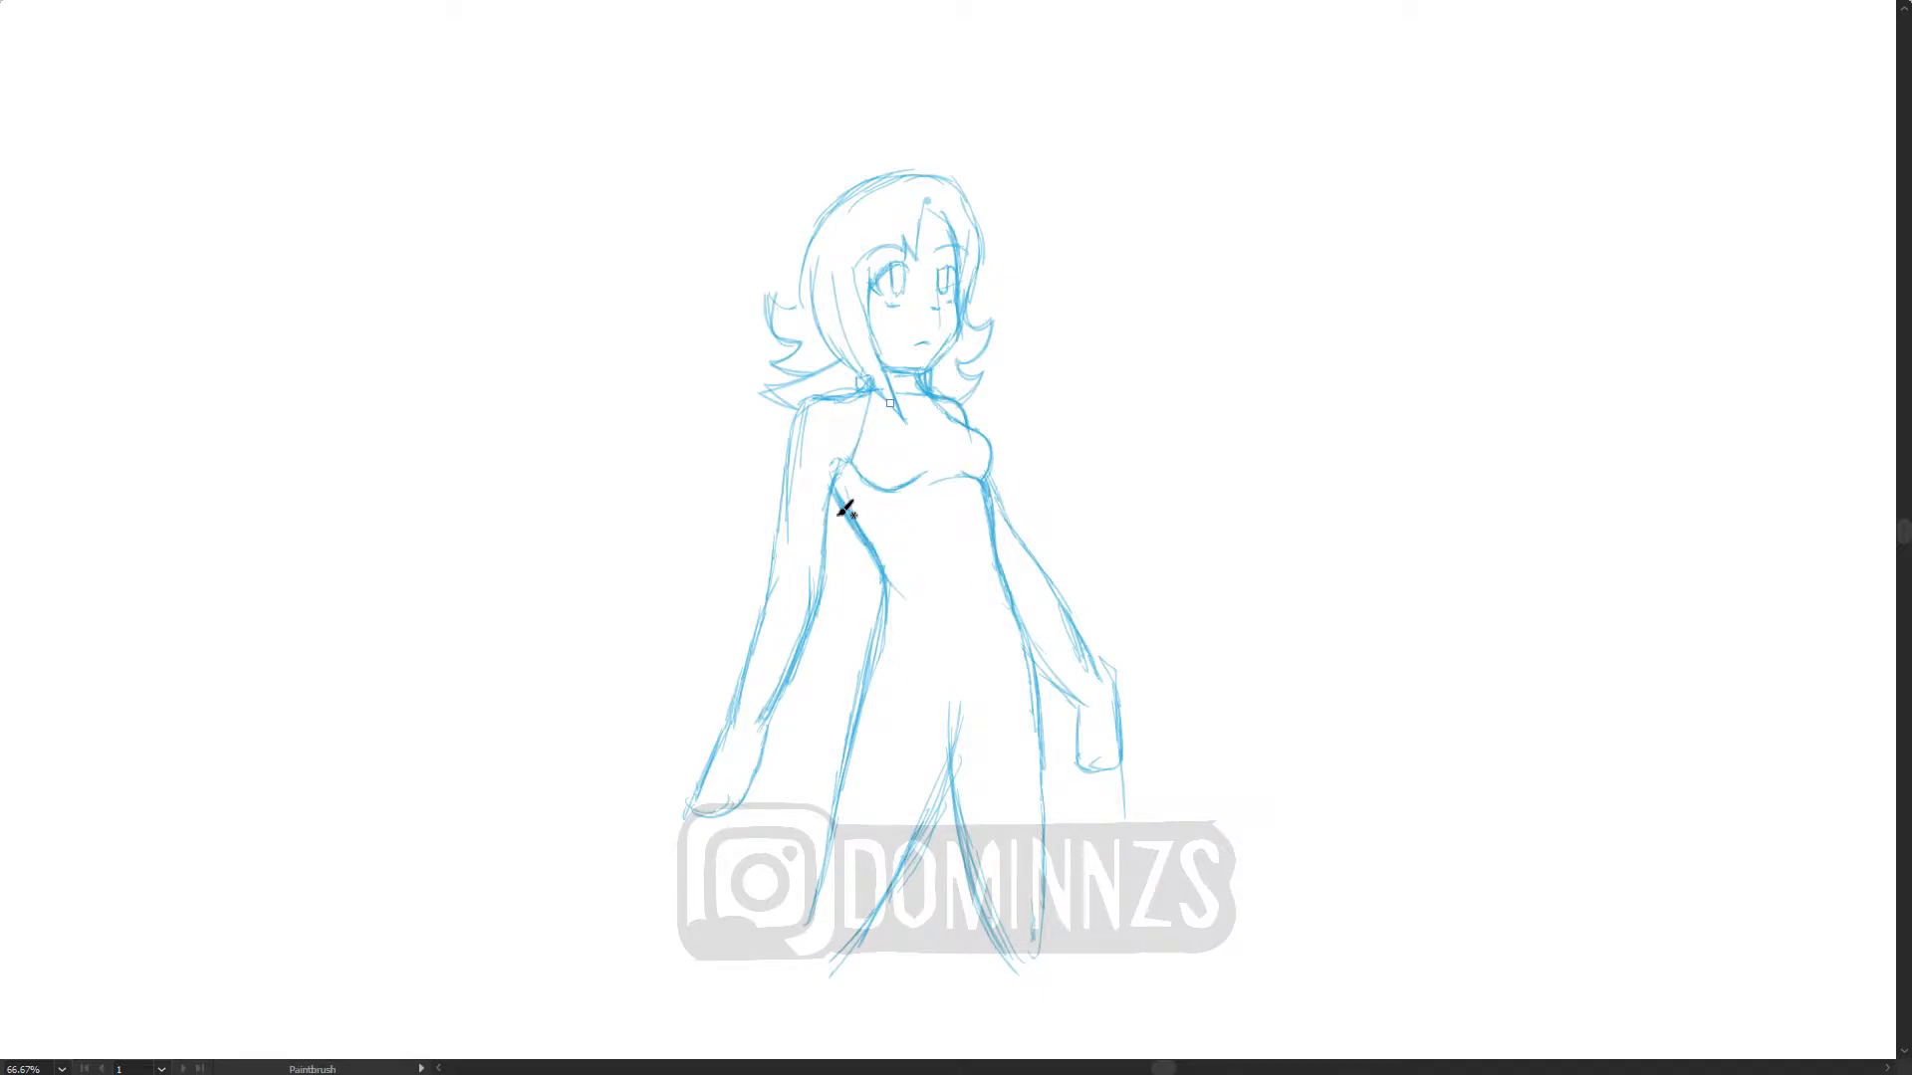
Step: Touch up the character's right inner arm and handwrite the note "Guantlets?" with an arrow pointing to it
mouse_move(827, 533)
left_mouse_down()
mouse_move(783, 525)
mouse_move(839, 486)
left_mouse_up()
left_click_drag(431, 728, 541, 700)
left_click_drag(336, 649, 416, 660)
left_click_drag(418, 659, 462, 654)
left_click(462, 664)
Step: Sketch a large gauntlet with a pointed elbow and a wrist cuff over the character's right forearm
mouse_move(769, 717)
left_mouse_down()
mouse_move(700, 736)
mouse_move(759, 515)
left_mouse_up()
mouse_move(759, 515)
left_mouse_down()
mouse_move(775, 547)
mouse_move(763, 724)
left_mouse_up()
left_click_drag(793, 645, 776, 585)
mouse_move(775, 589)
left_mouse_down()
mouse_move(824, 598)
mouse_move(746, 784)
mouse_move(687, 808)
left_mouse_up()
left_click_drag(697, 732, 765, 721)
mouse_move(824, 600)
left_mouse_down()
mouse_move(793, 673)
mouse_move(790, 644)
left_mouse_up()
Step: Delete the old forearm lines inside the gauntlet and redraw its inner edge up to the elbow
key("v")
left_click(753, 647)
key("Delete")
left_click(794, 669)
key("Delete")
key("Delete")
key("b")
left_click_drag(766, 728, 827, 609)
Step: Sketch a wrapped cloth around the hips with a diagonal lower edge and fold lines
mouse_move(1031, 661)
left_mouse_down()
mouse_move(845, 746)
mouse_move(871, 592)
left_mouse_up()
left_click_drag(871, 585, 1029, 629)
left_click_drag(1018, 648, 923, 695)
left_click_drag(908, 628, 1017, 643)
left_click_drag(908, 636, 1016, 636)
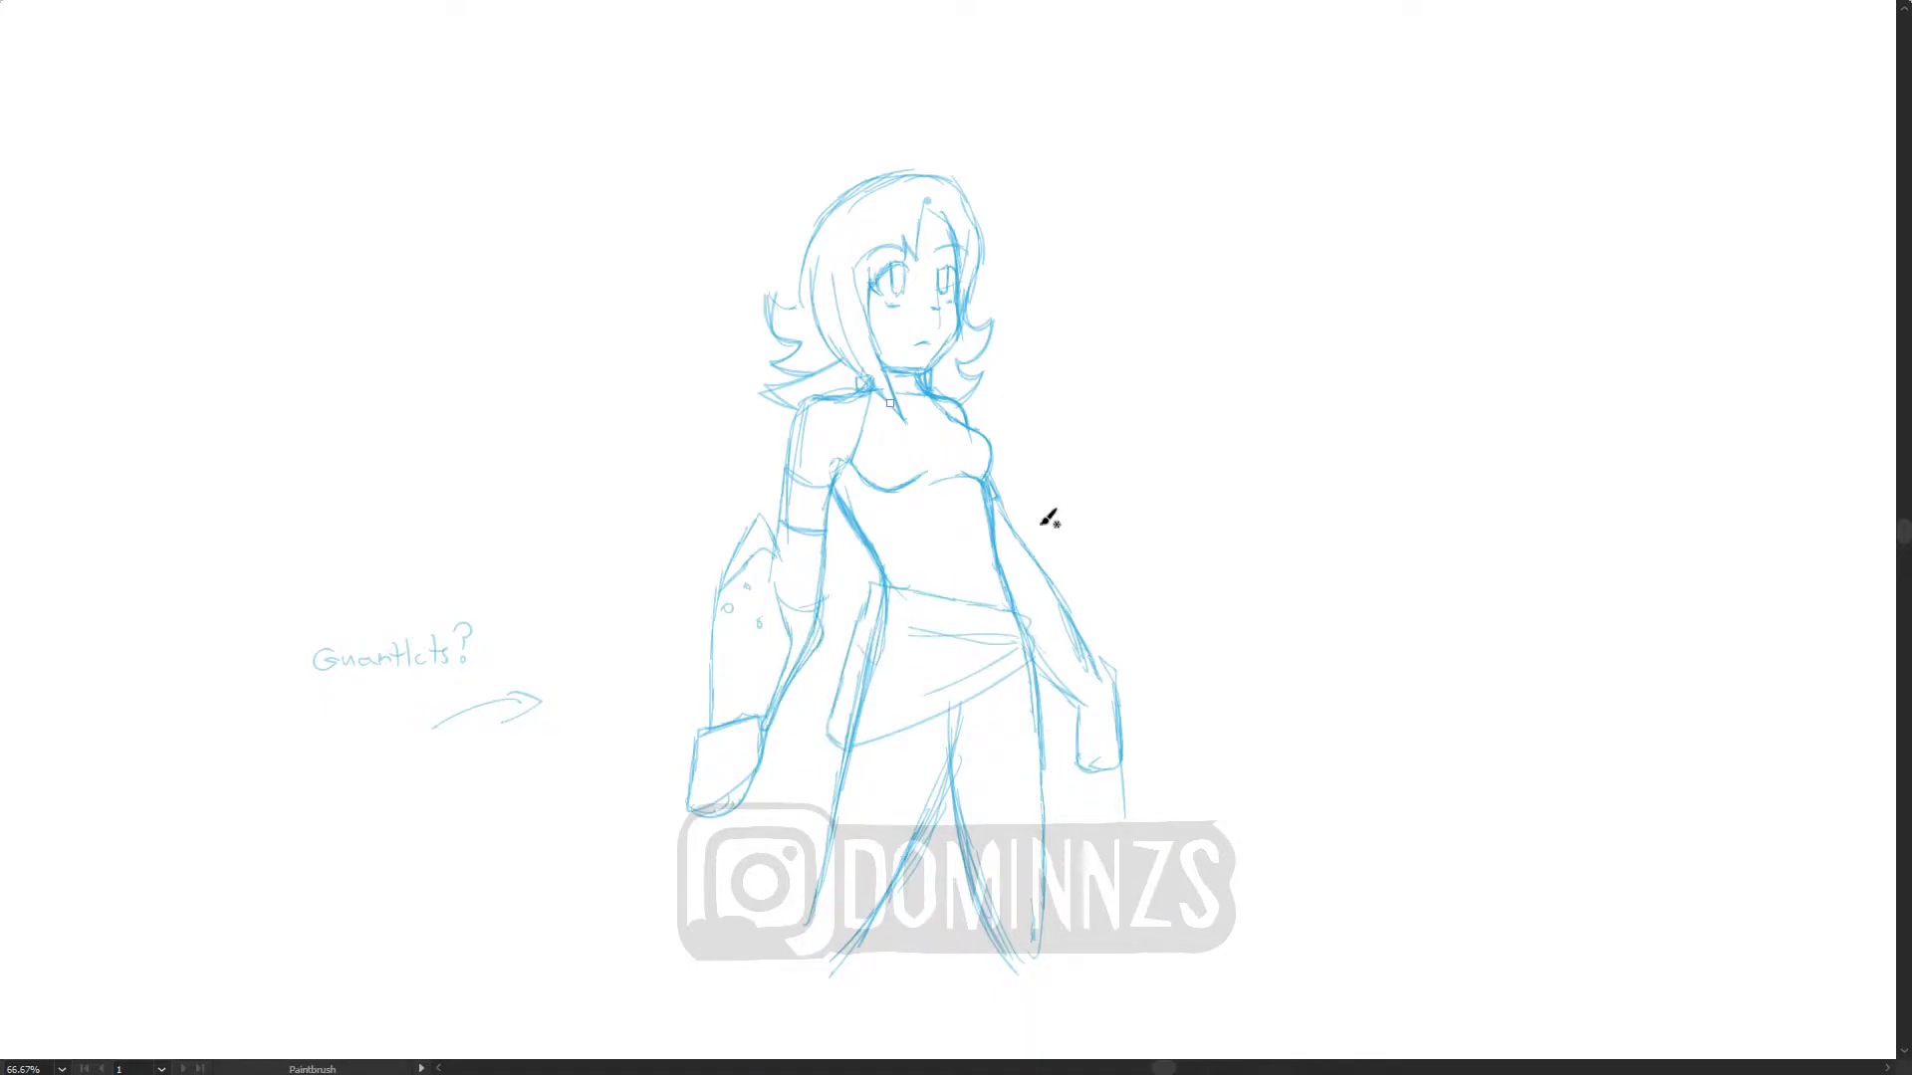
Step: Sketch a shield on the character's left forearm and label it "Shield" with an arrow pointing to it
left_click_drag(1016, 530, 1109, 815)
left_click_drag(1063, 647, 1105, 827)
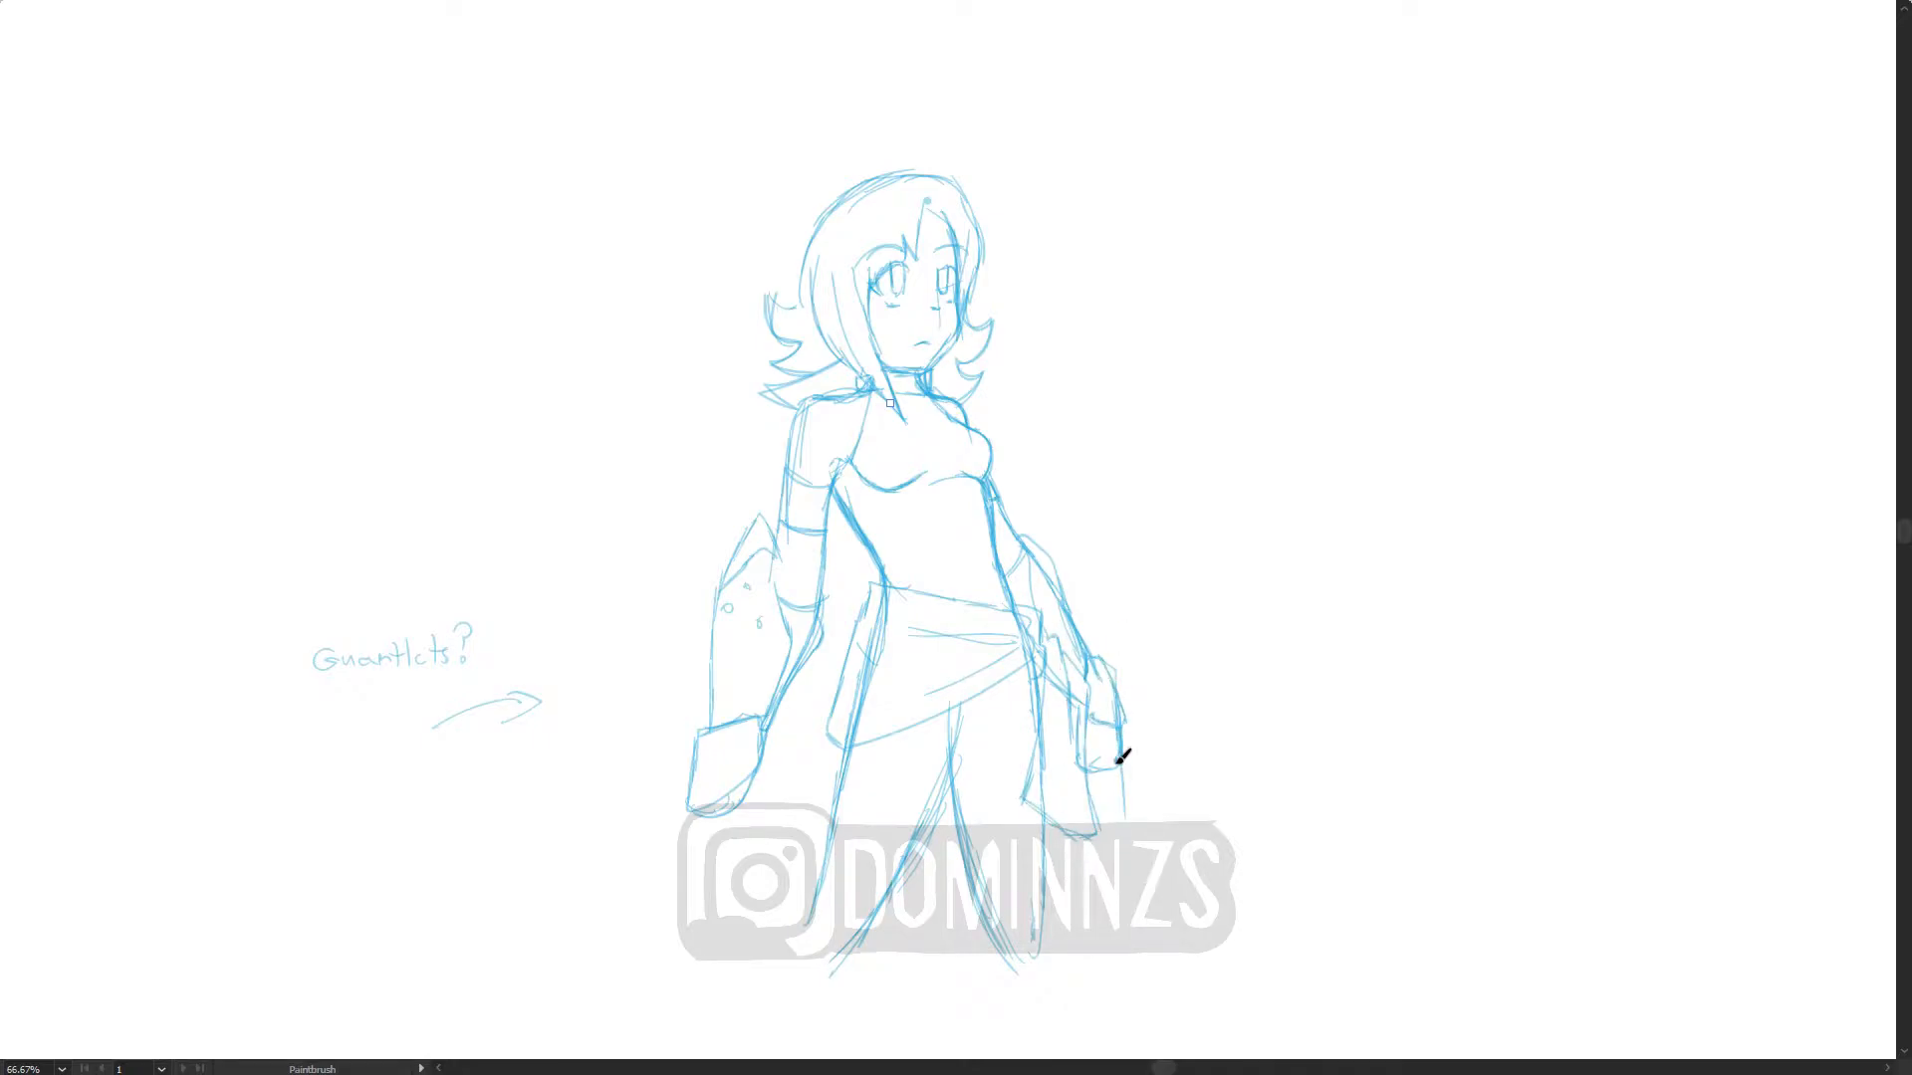
mouse_move(1260, 514)
left_mouse_down()
mouse_move(1161, 525)
mouse_move(1215, 541)
left_mouse_up()
left_click_drag(1257, 543, 1245, 559)
left_click_drag(1265, 541, 1264, 563)
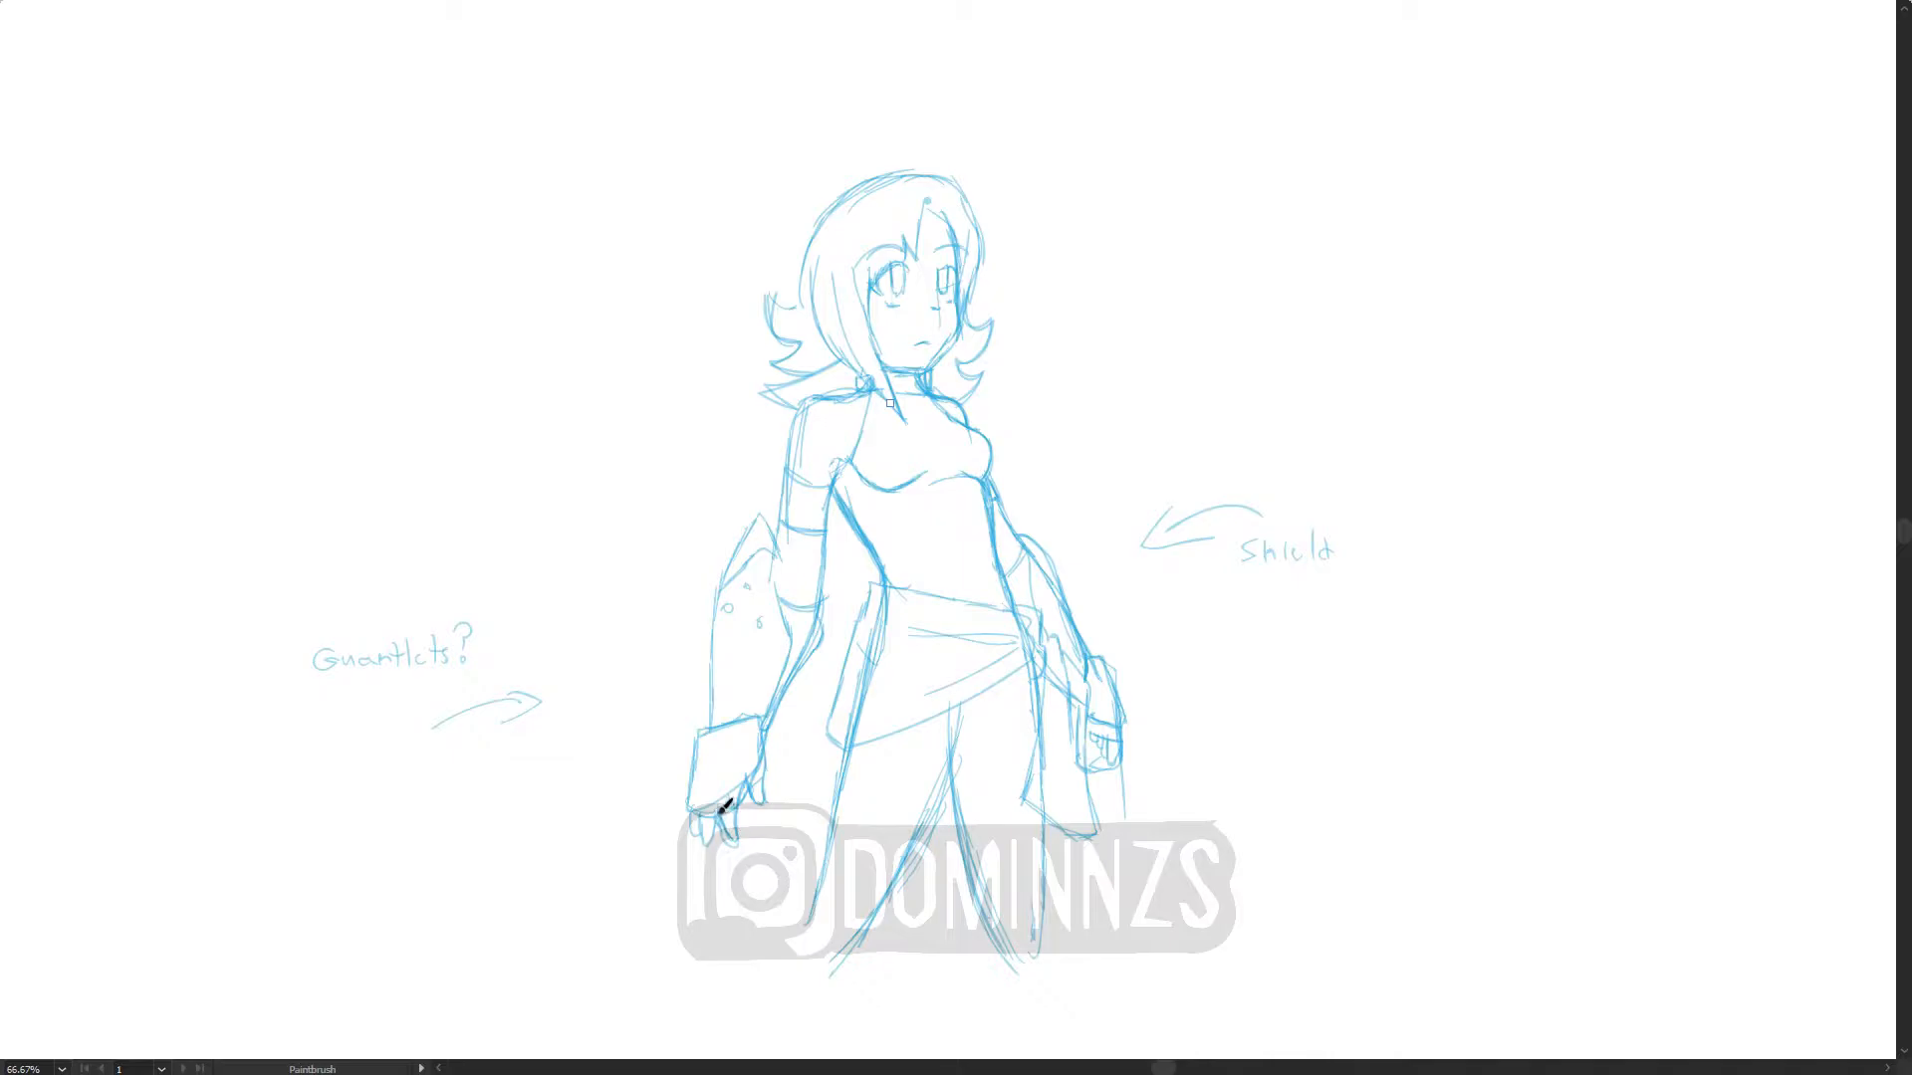
Step: Write the note "ewww?" beside the character's right hand with an arrow pointing to it
left_click_drag(579, 904, 649, 878)
left_click_drag(627, 874, 651, 878)
left_click_drag(486, 882, 474, 899)
left_click_drag(498, 882, 563, 874)
left_click_drag(560, 846, 568, 865)
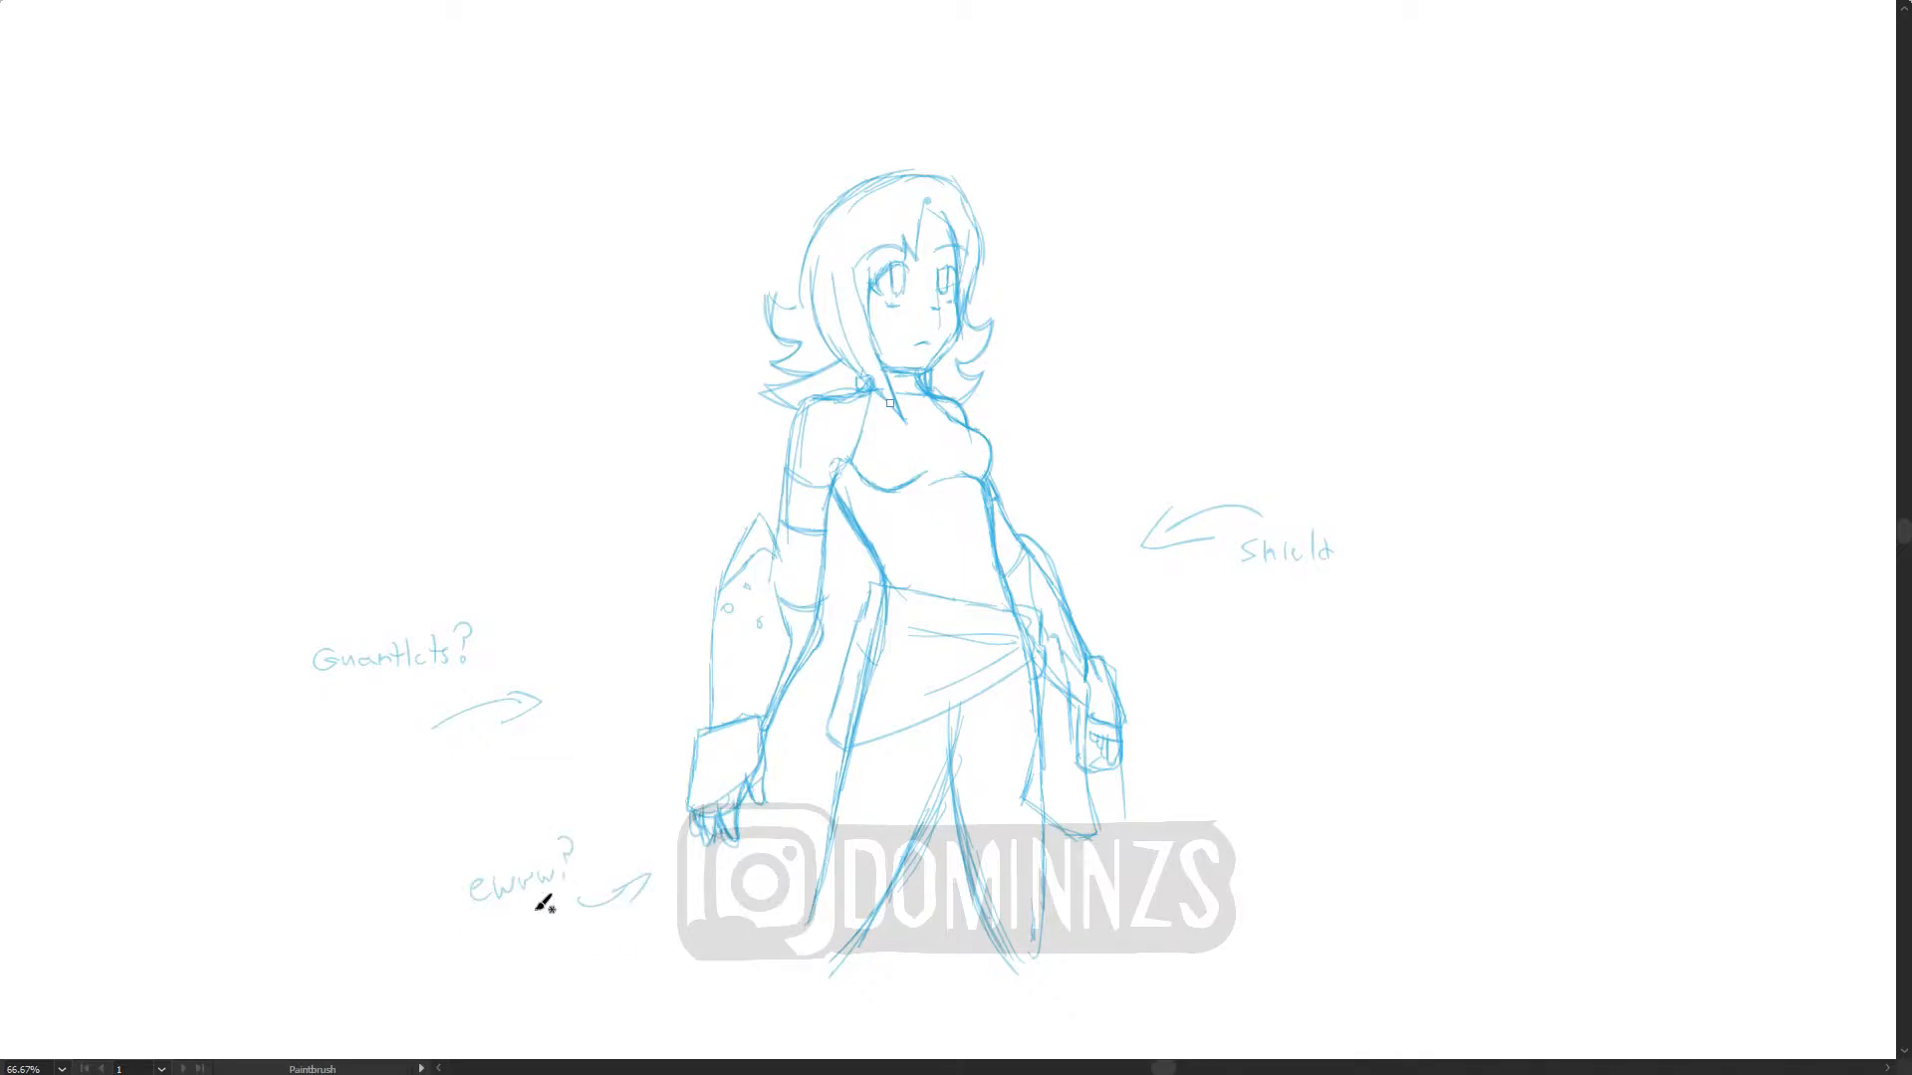
Step: Add vertical corset seams and an upper bust edge, and sketch a lumpy outline along the outside of the left forearm
left_click_drag(762, 724, 689, 810)
mouse_move(901, 503)
left_mouse_down()
mouse_move(926, 582)
mouse_move(984, 527)
left_mouse_up()
left_click_drag(858, 456, 978, 432)
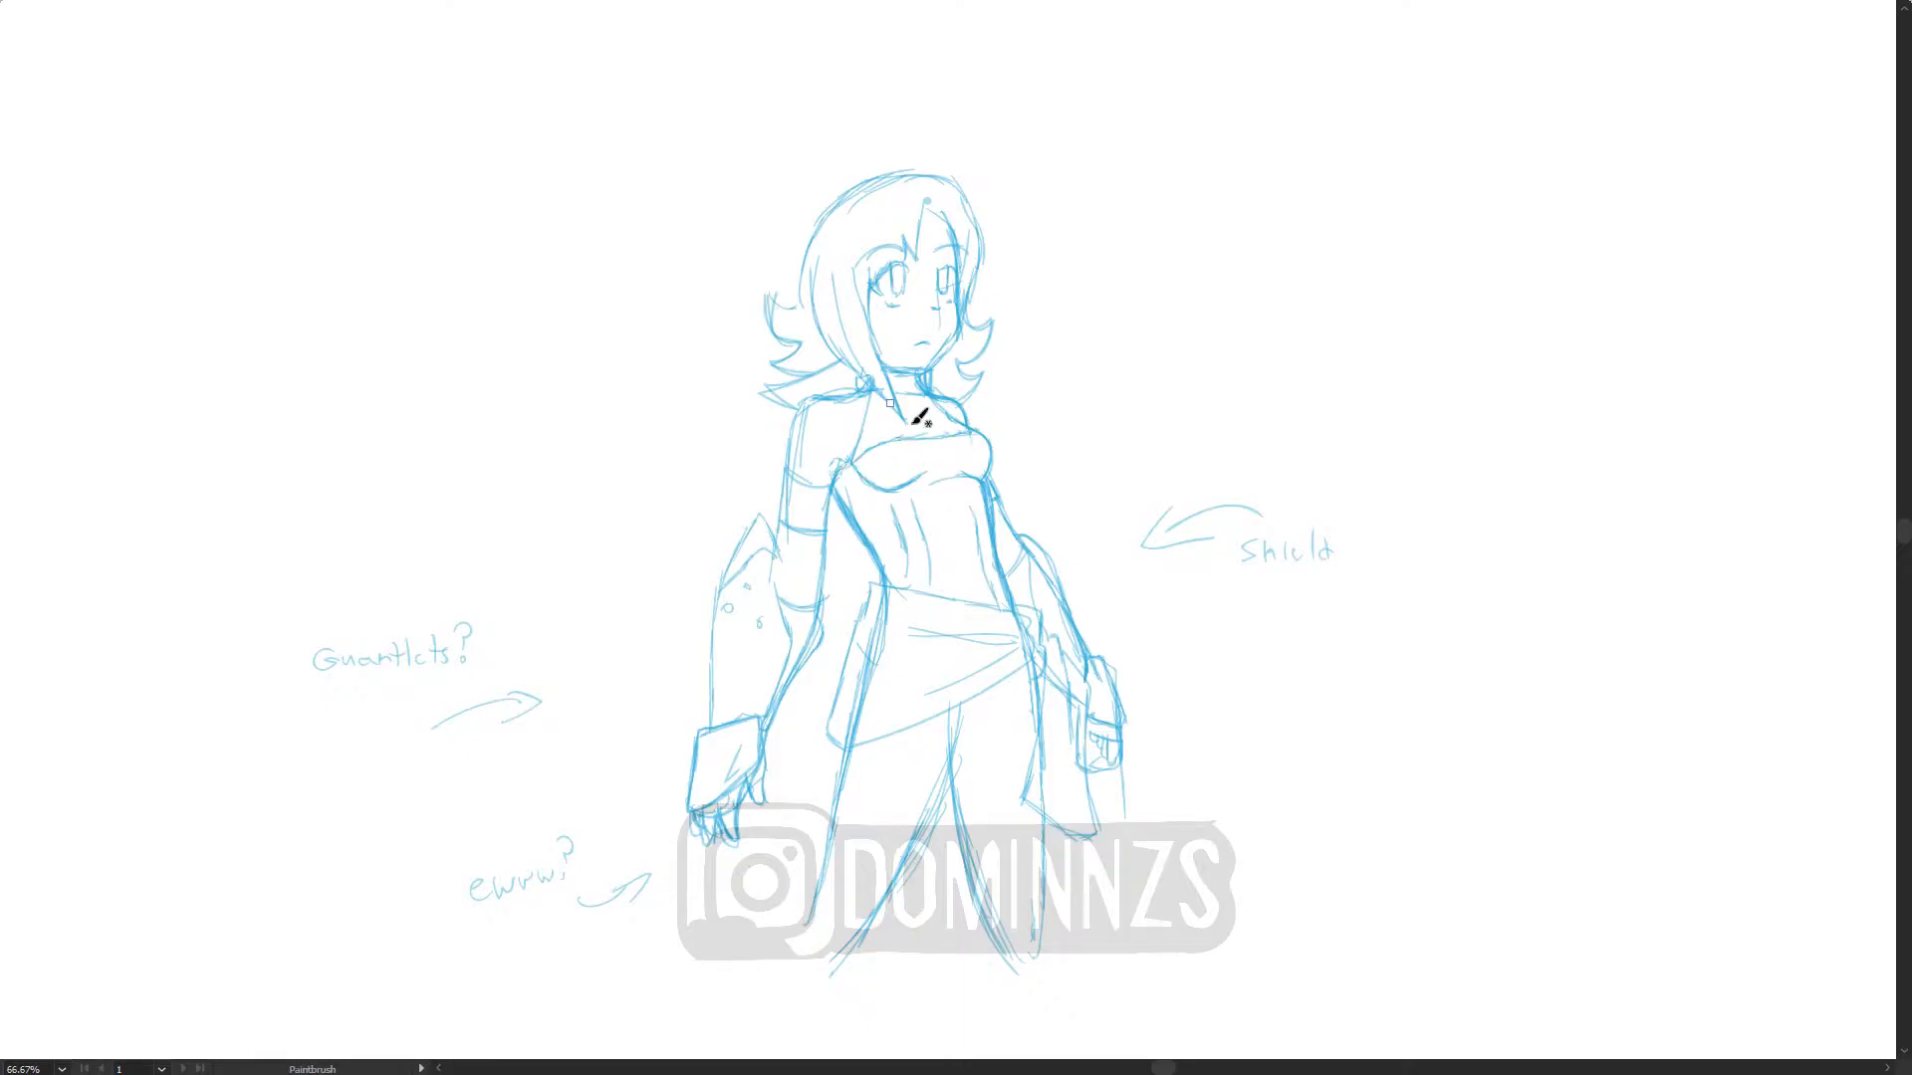
left_click_drag(792, 468, 824, 393)
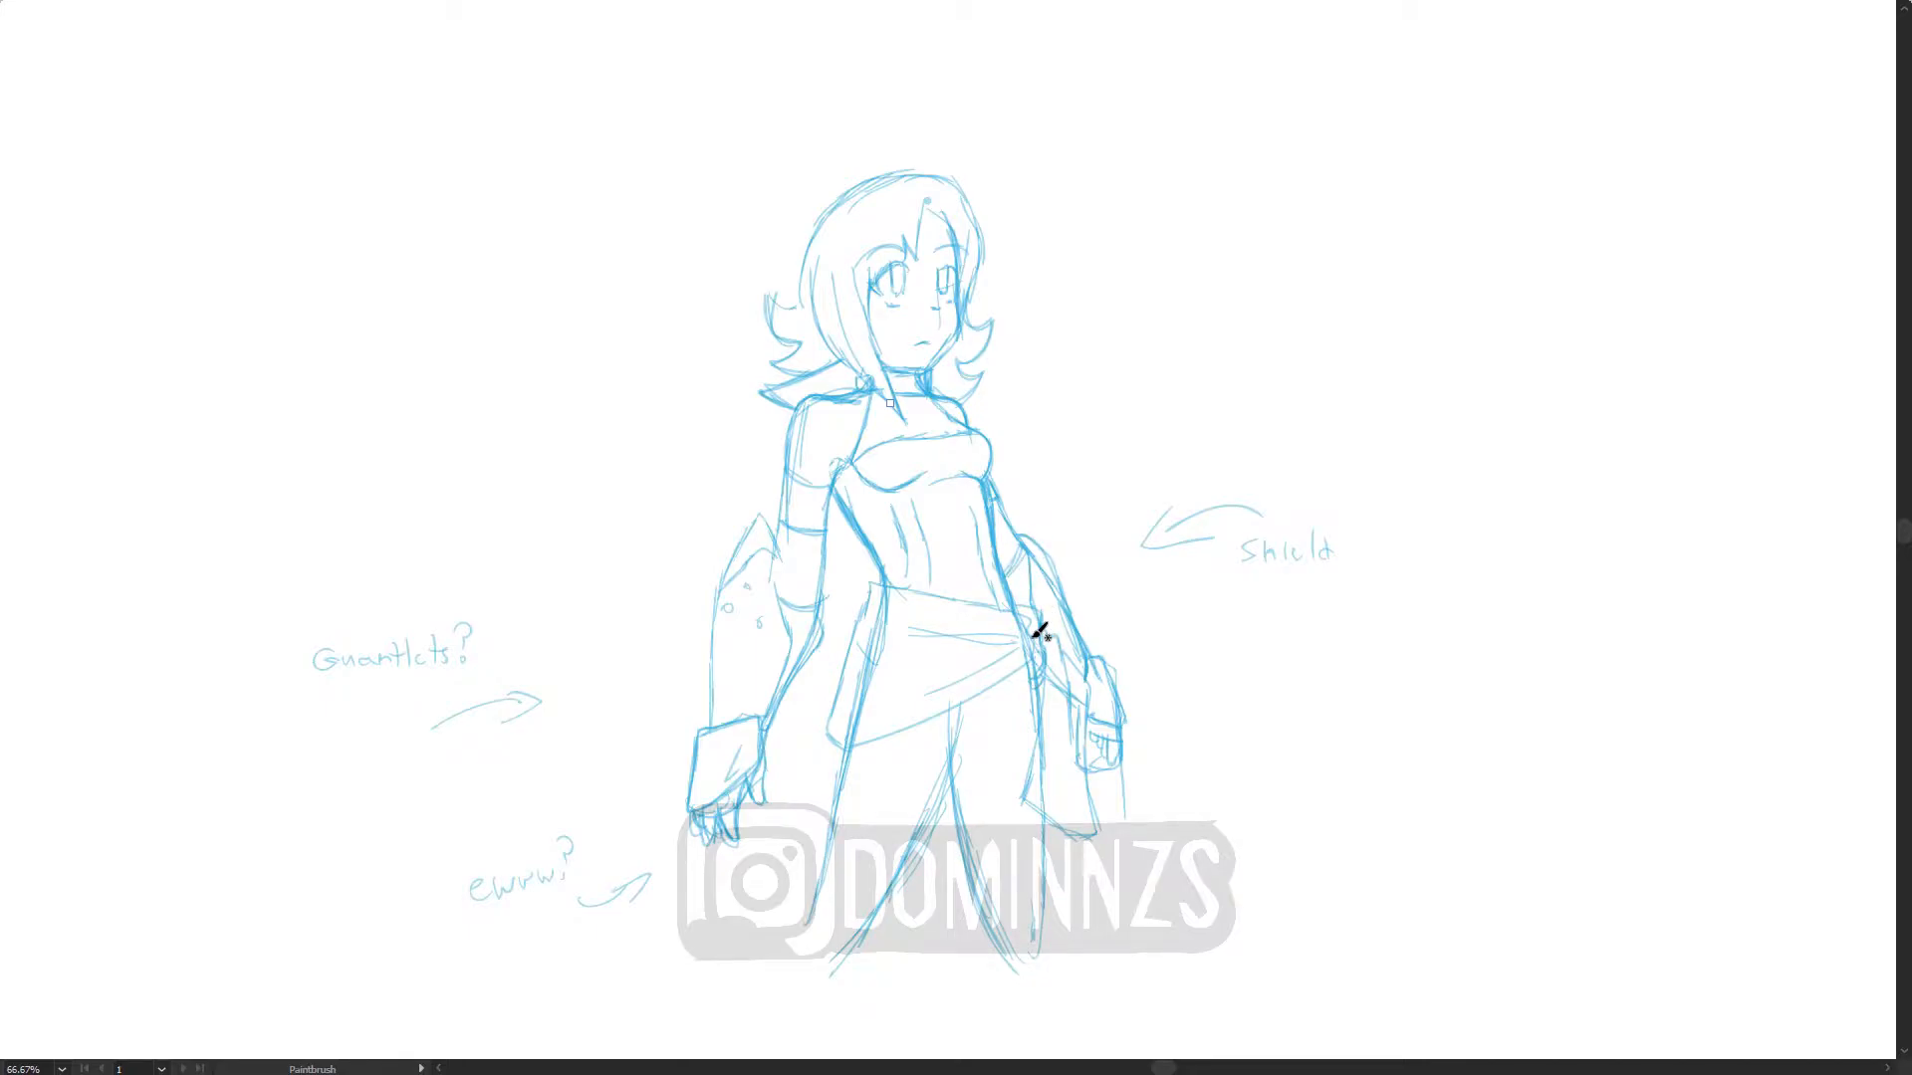
left_click_drag(1076, 537, 1119, 622)
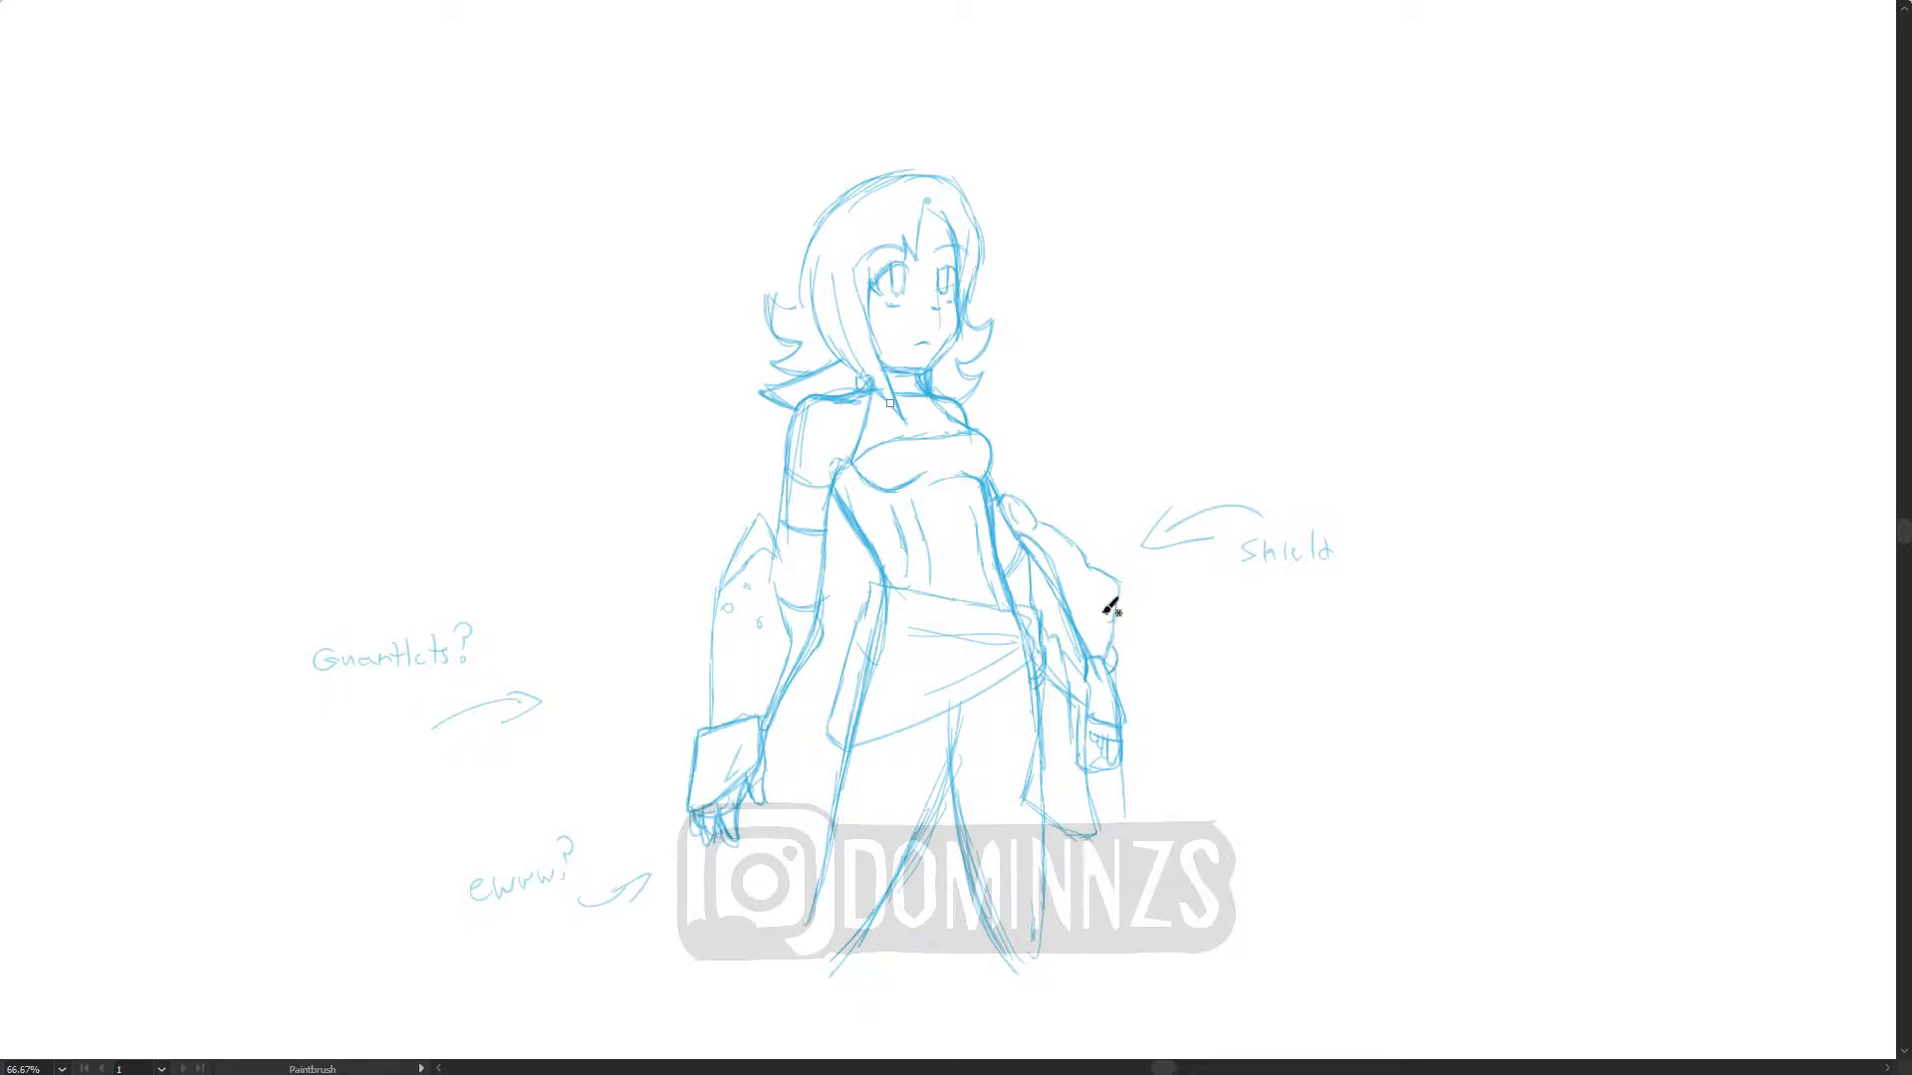
Step: Delete the overlapping construction lines around the hip cloth, its hanging end and the left hand
key("v")
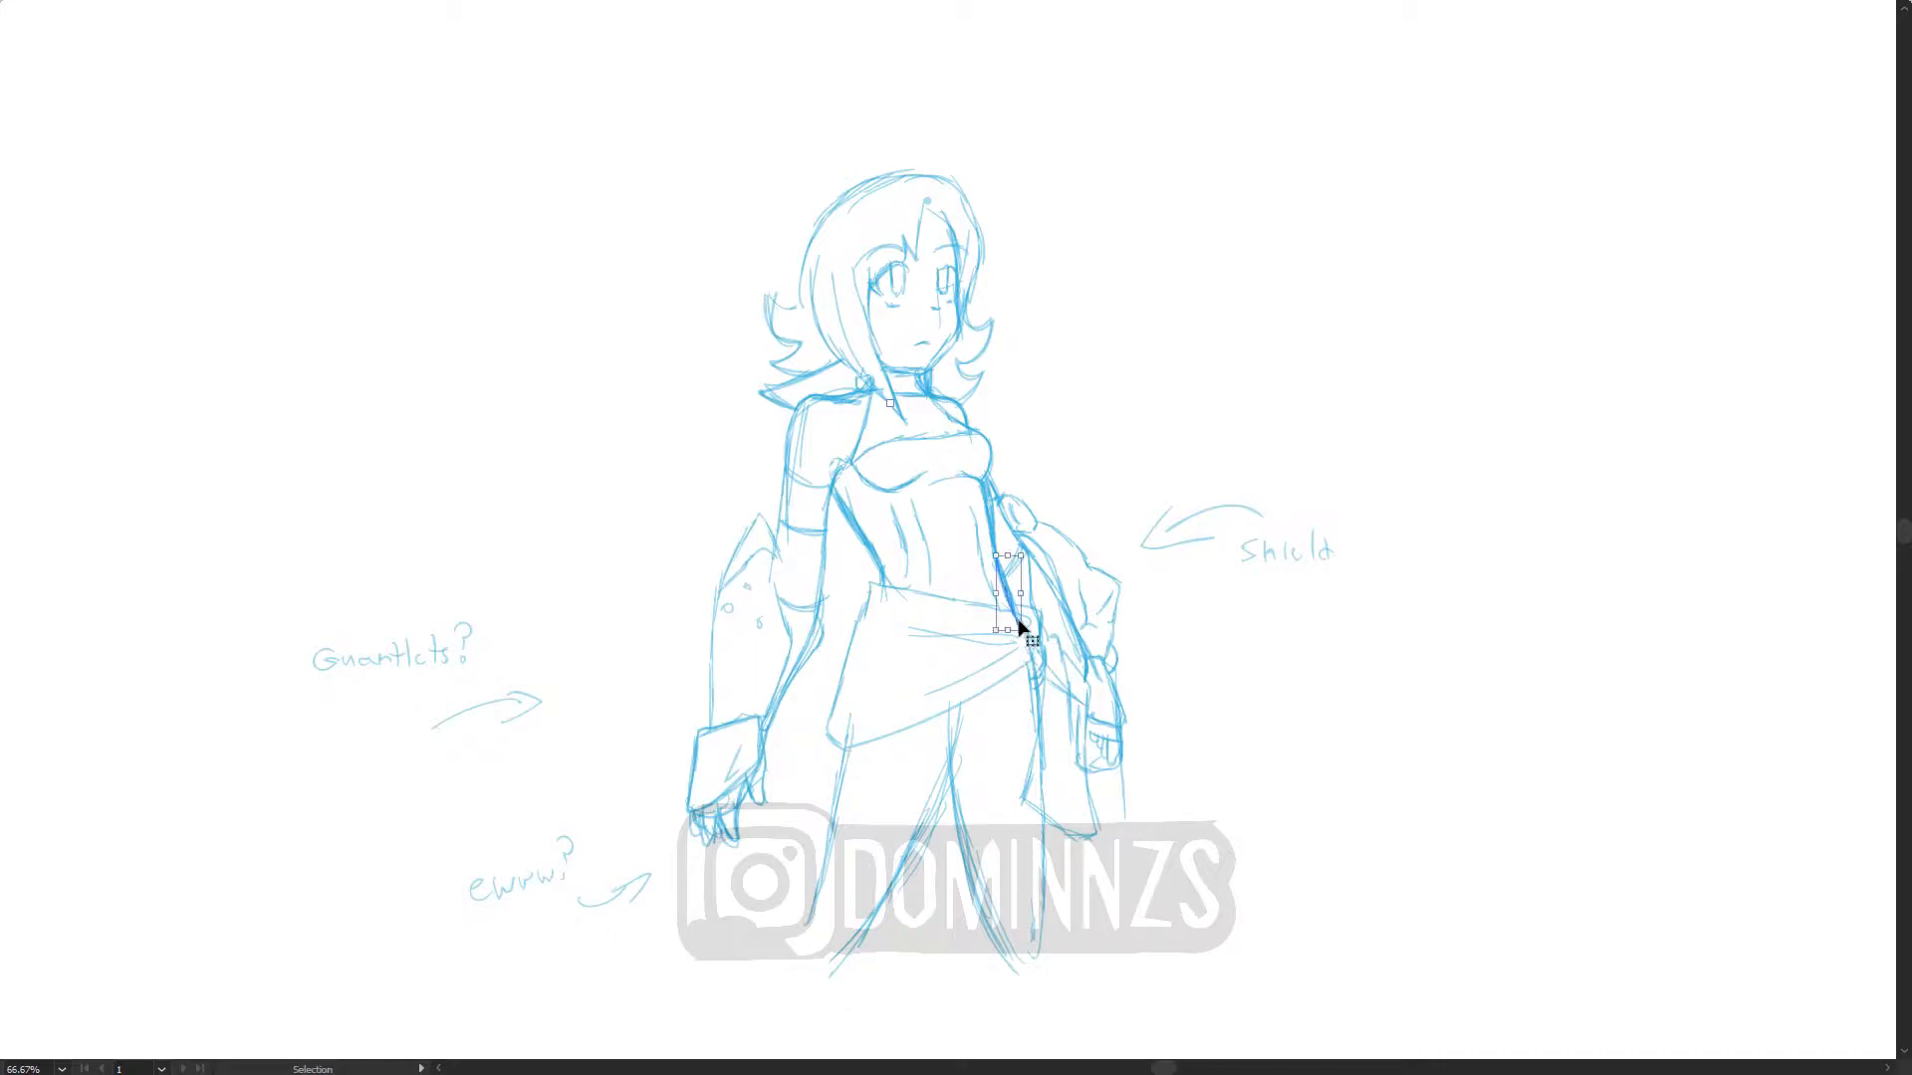
left_click(1079, 774)
key("Delete")
left_click(1080, 731)
key("Delete")
left_click(1045, 775)
key("Delete")
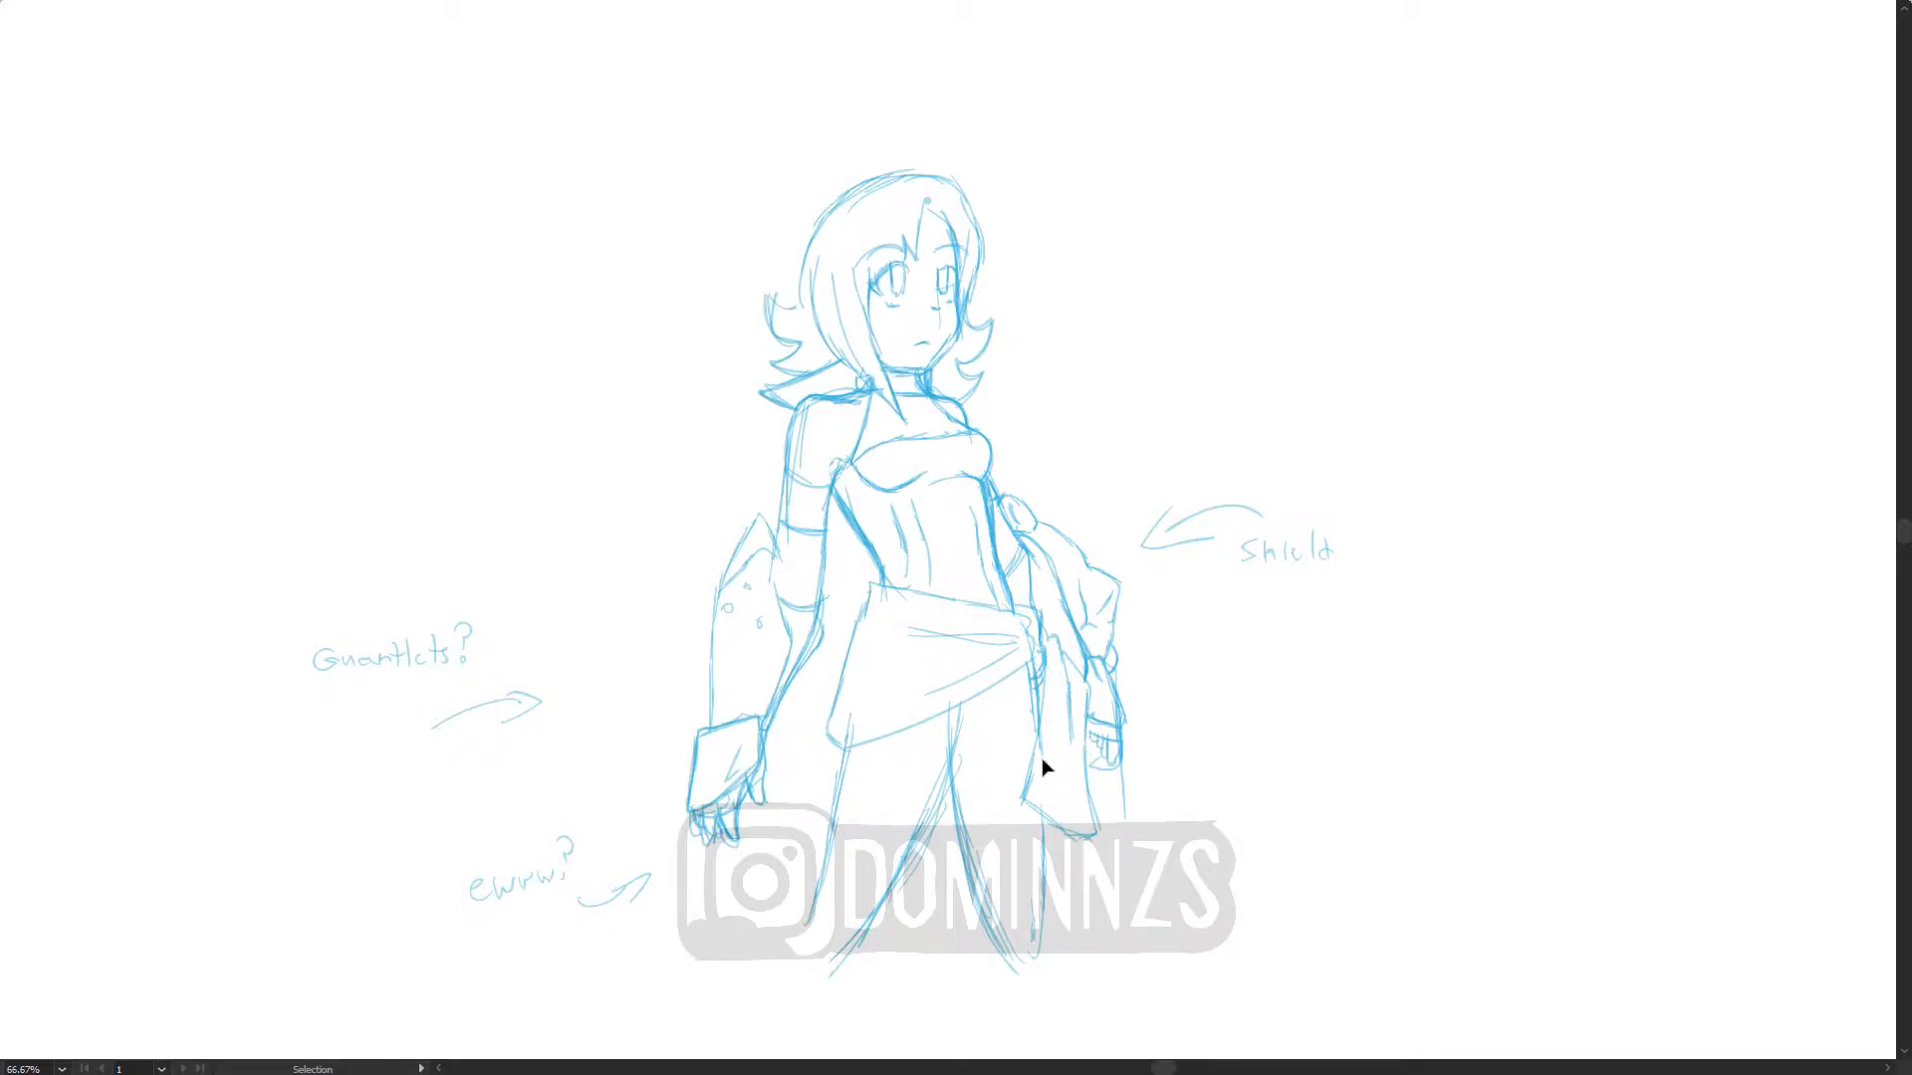
Step: Delete the stray dark strokes around the character's neck
key("ctrl+equal")
key("ctrl+equal")
left_click(894, 203)
key("Delete")
left_click(871, 162)
key("Delete")
key("ctrl+minus")
key("ctrl+minus")
Step: Reinforce the hip cloth with darker strokes along its diagonal lower edge and fold lines
key("alt+b")
left_click_drag(836, 742, 1032, 624)
left_click_drag(938, 688, 1005, 649)
left_click_drag(904, 626, 1021, 635)
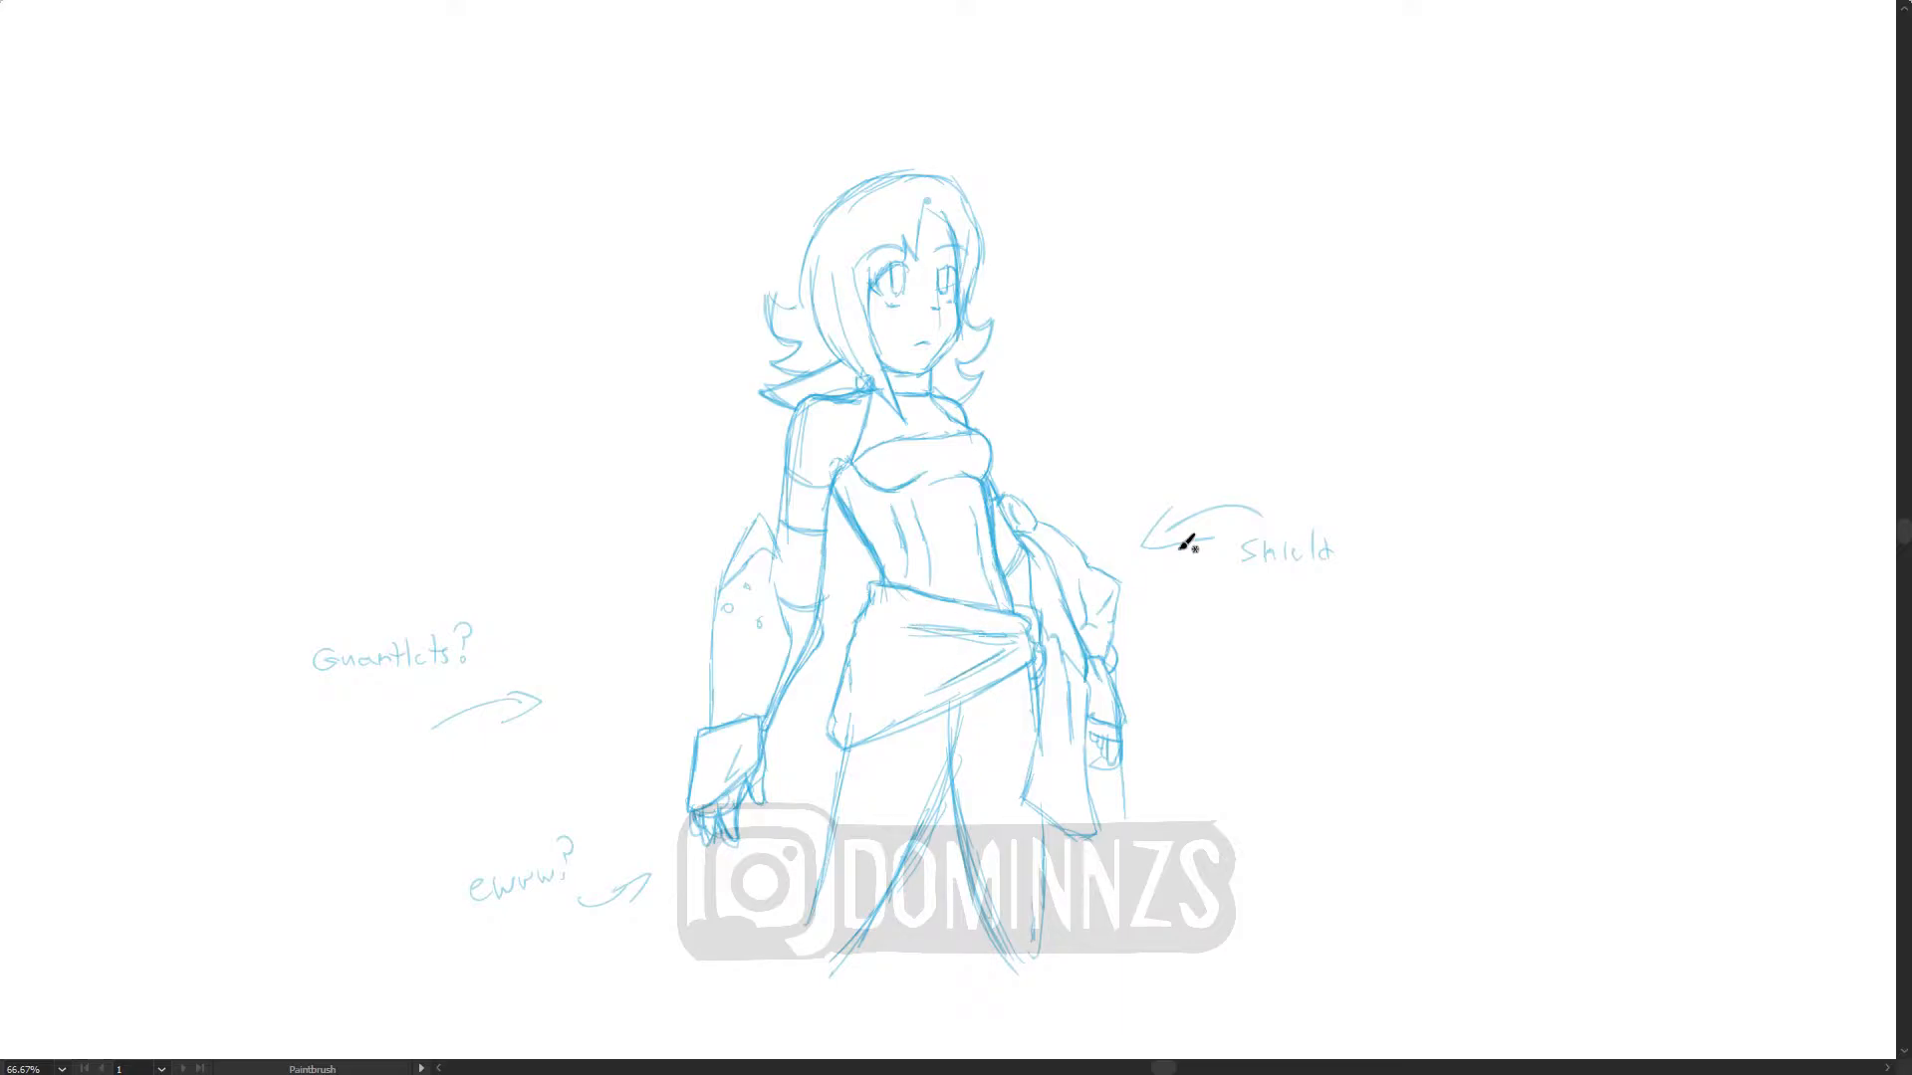
Step: Sketch the thighs, tall boot tops and a long pointed cloth strip hanging between the legs
mouse_move(840, 749)
left_mouse_down()
mouse_move(821, 936)
mouse_move(858, 946)
left_mouse_up()
mouse_move(901, 846)
left_mouse_down()
mouse_move(830, 809)
mouse_move(936, 769)
left_mouse_up()
left_click_drag(1029, 665, 1036, 741)
left_click_drag(1039, 813, 1036, 936)
left_click_drag(1035, 936, 981, 950)
left_click_drag(996, 838, 1014, 834)
mouse_move(898, 713)
left_mouse_down()
mouse_move(938, 821)
mouse_move(953, 971)
left_mouse_up()
left_click_drag(1026, 662, 972, 911)
left_click_drag(986, 816, 950, 926)
Step: Delete the old leg construction lines that cross the hanging cloth and boots
key("v")
left_click(932, 796)
key("Delete")
left_click(1013, 956)
key("Delete")
left_click(978, 886)
key("Delete")
Step: Fade the blue sketch, lock its layer and add a new layer for the detail drawing
key("f")
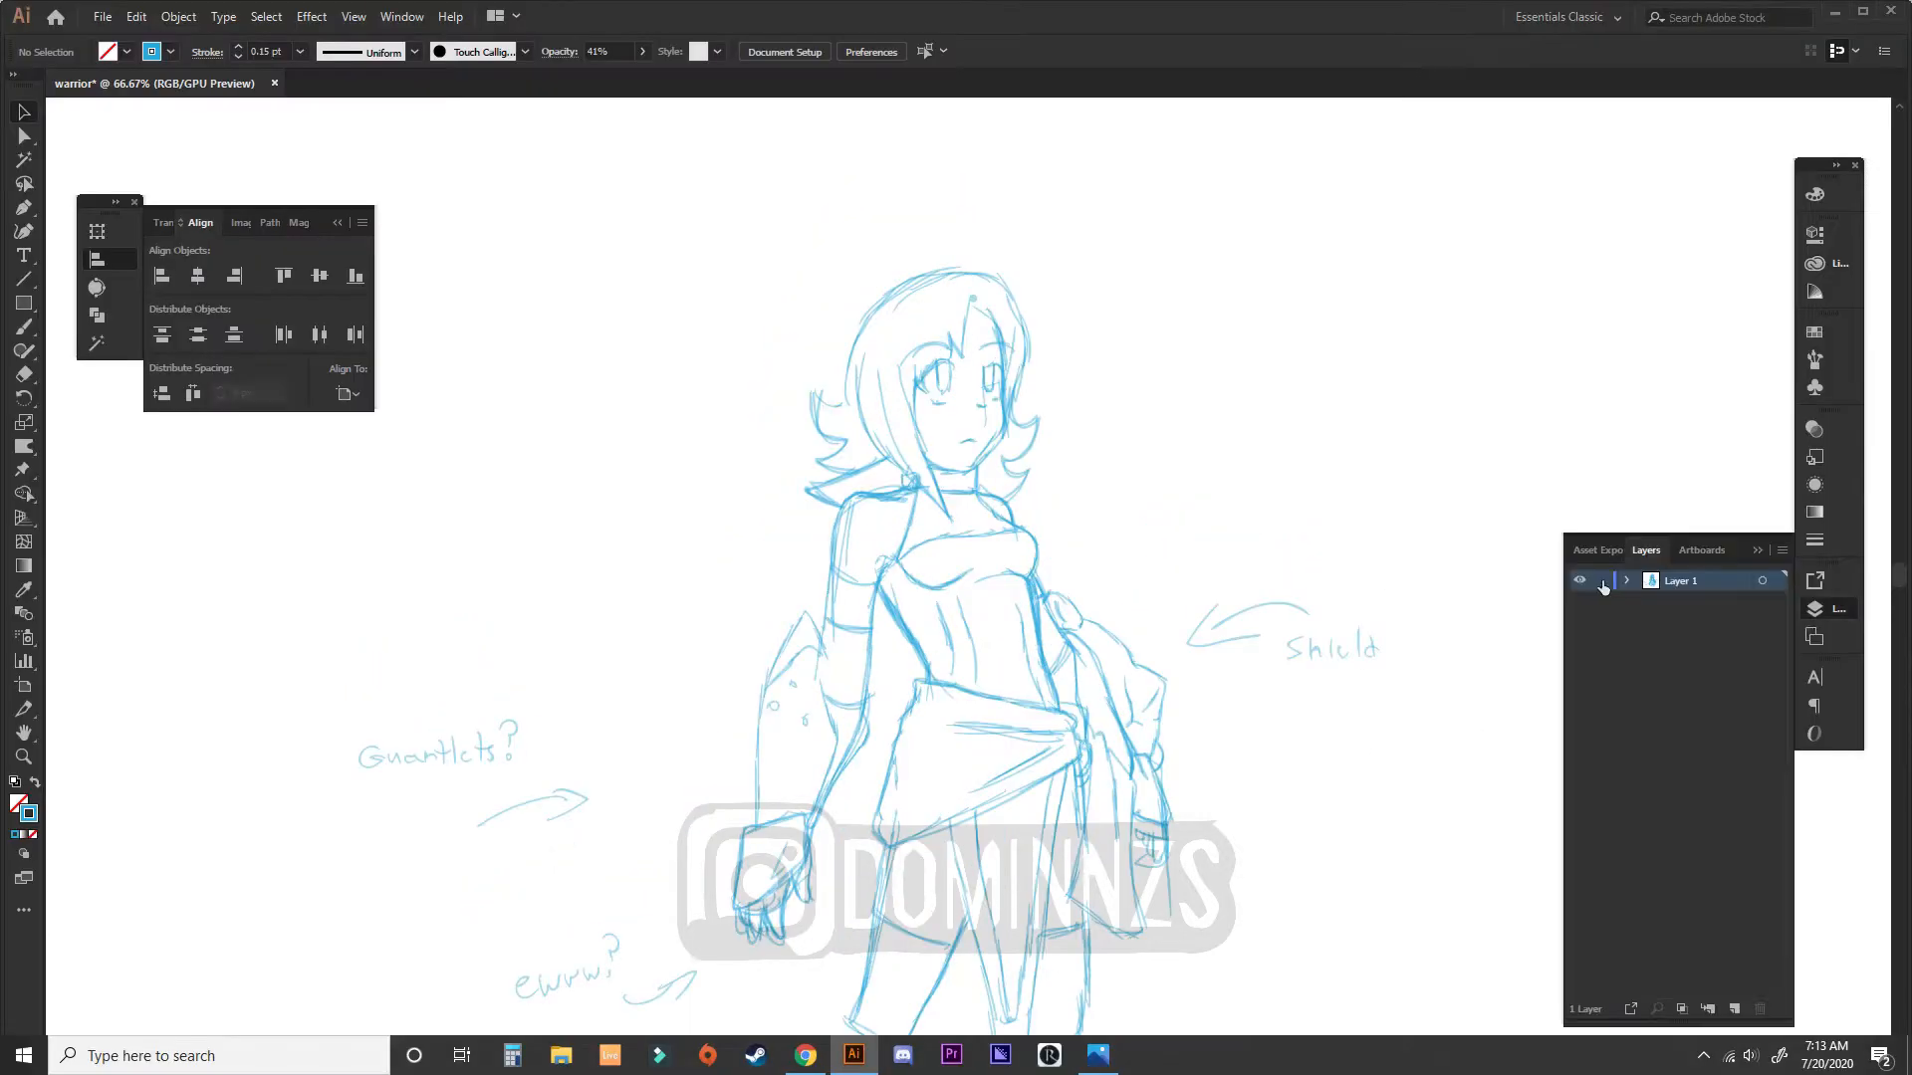
key("ctrl+a")
left_click(1601, 580)
left_click(1735, 1008)
Step: Set the paintbrush stroke colour to red, try it with short strokes and undo the test marks
key("b")
left_click_drag(561, 277, 558, 343)
left_click(171, 51)
left_click_drag(498, 233, 499, 295)
left_click_drag(526, 221, 525, 287)
key("ctrl+z")
key("ctrl+z")
key("f")
key("f")
Step: Write the red heading "Detail!" in the empty area beside the character's head
left_click_drag(1243, 253, 1241, 305)
left_click_drag(1268, 293, 1285, 303)
left_click_drag(1296, 264, 1297, 305)
left_click_drag(1323, 291, 1329, 305)
left_click_drag(1339, 289, 1339, 307)
left_click_drag(1353, 270, 1353, 309)
left_click_drag(1375, 306, 1372, 269)
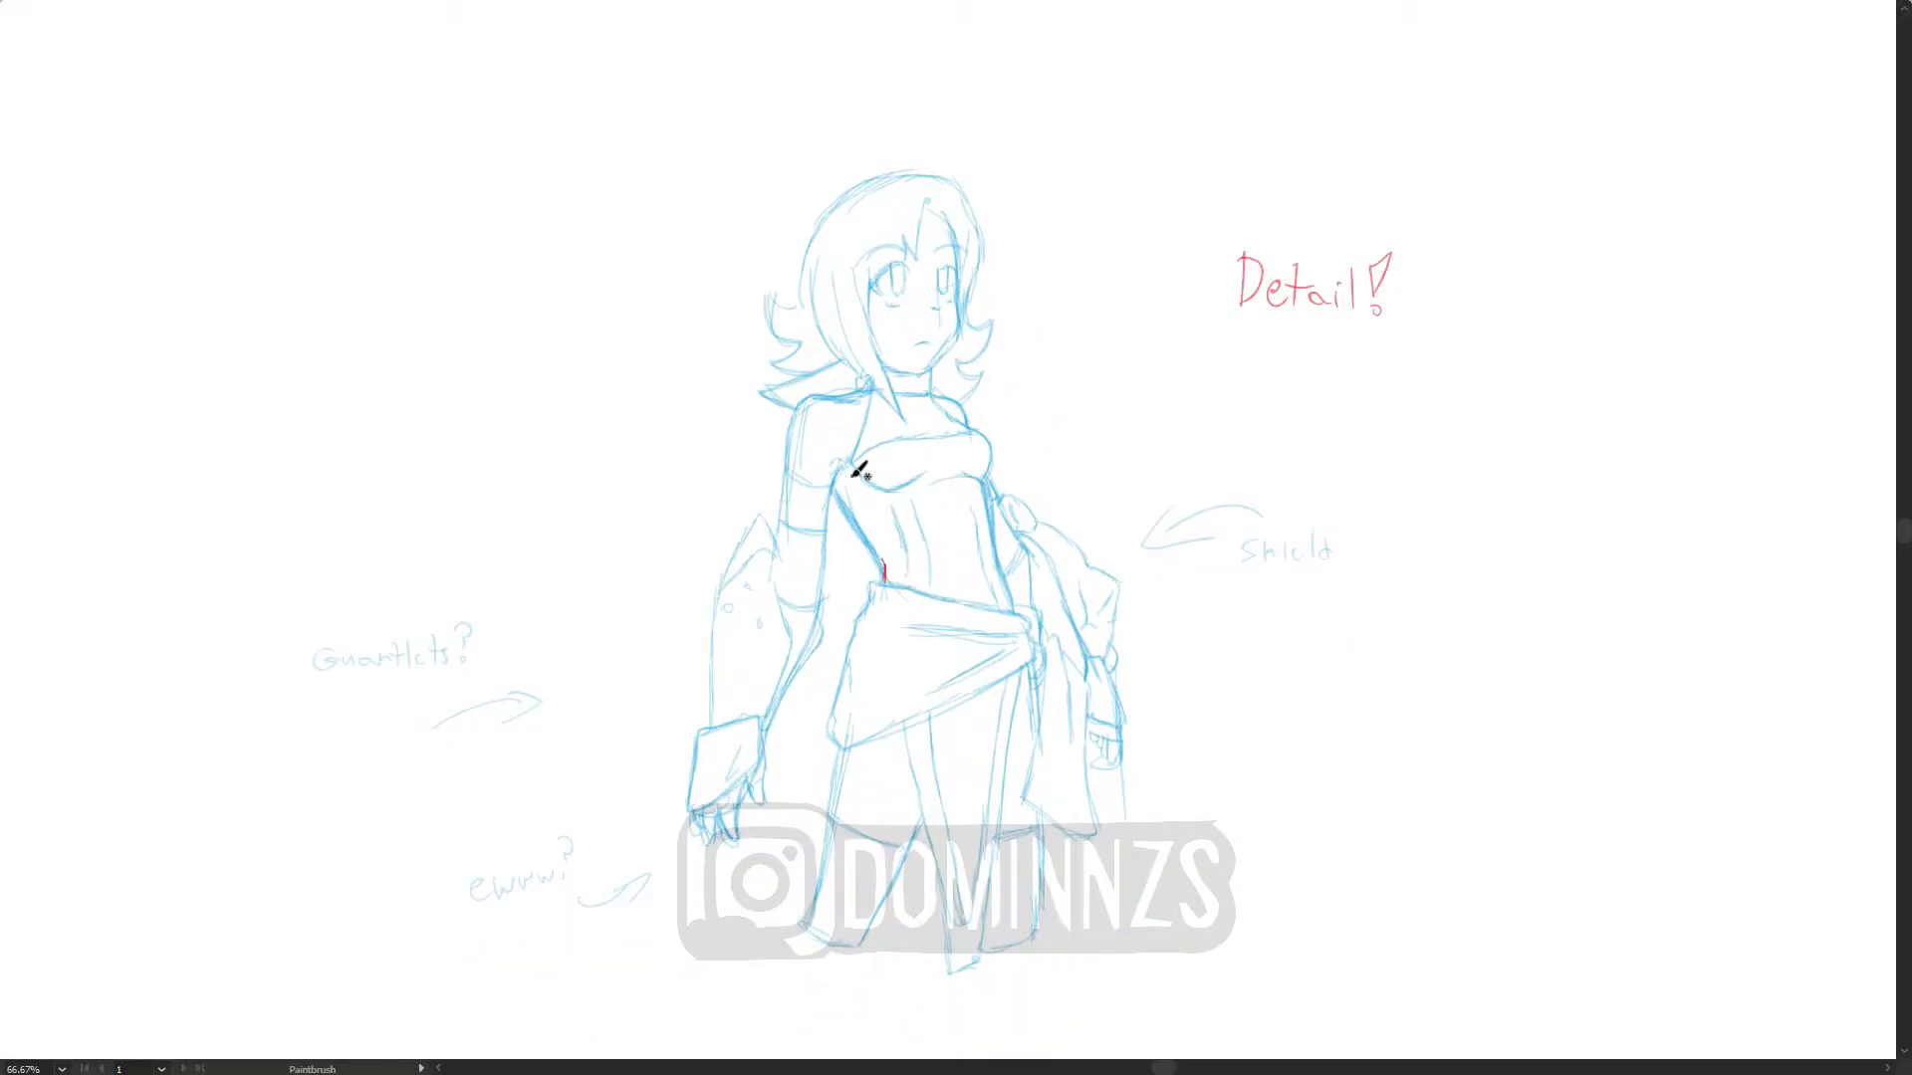
Step: Trace the torso, right upper arm with its bands, corset seams and bust in red
left_click_drag(845, 487, 842, 491)
left_click_drag(818, 602, 847, 464)
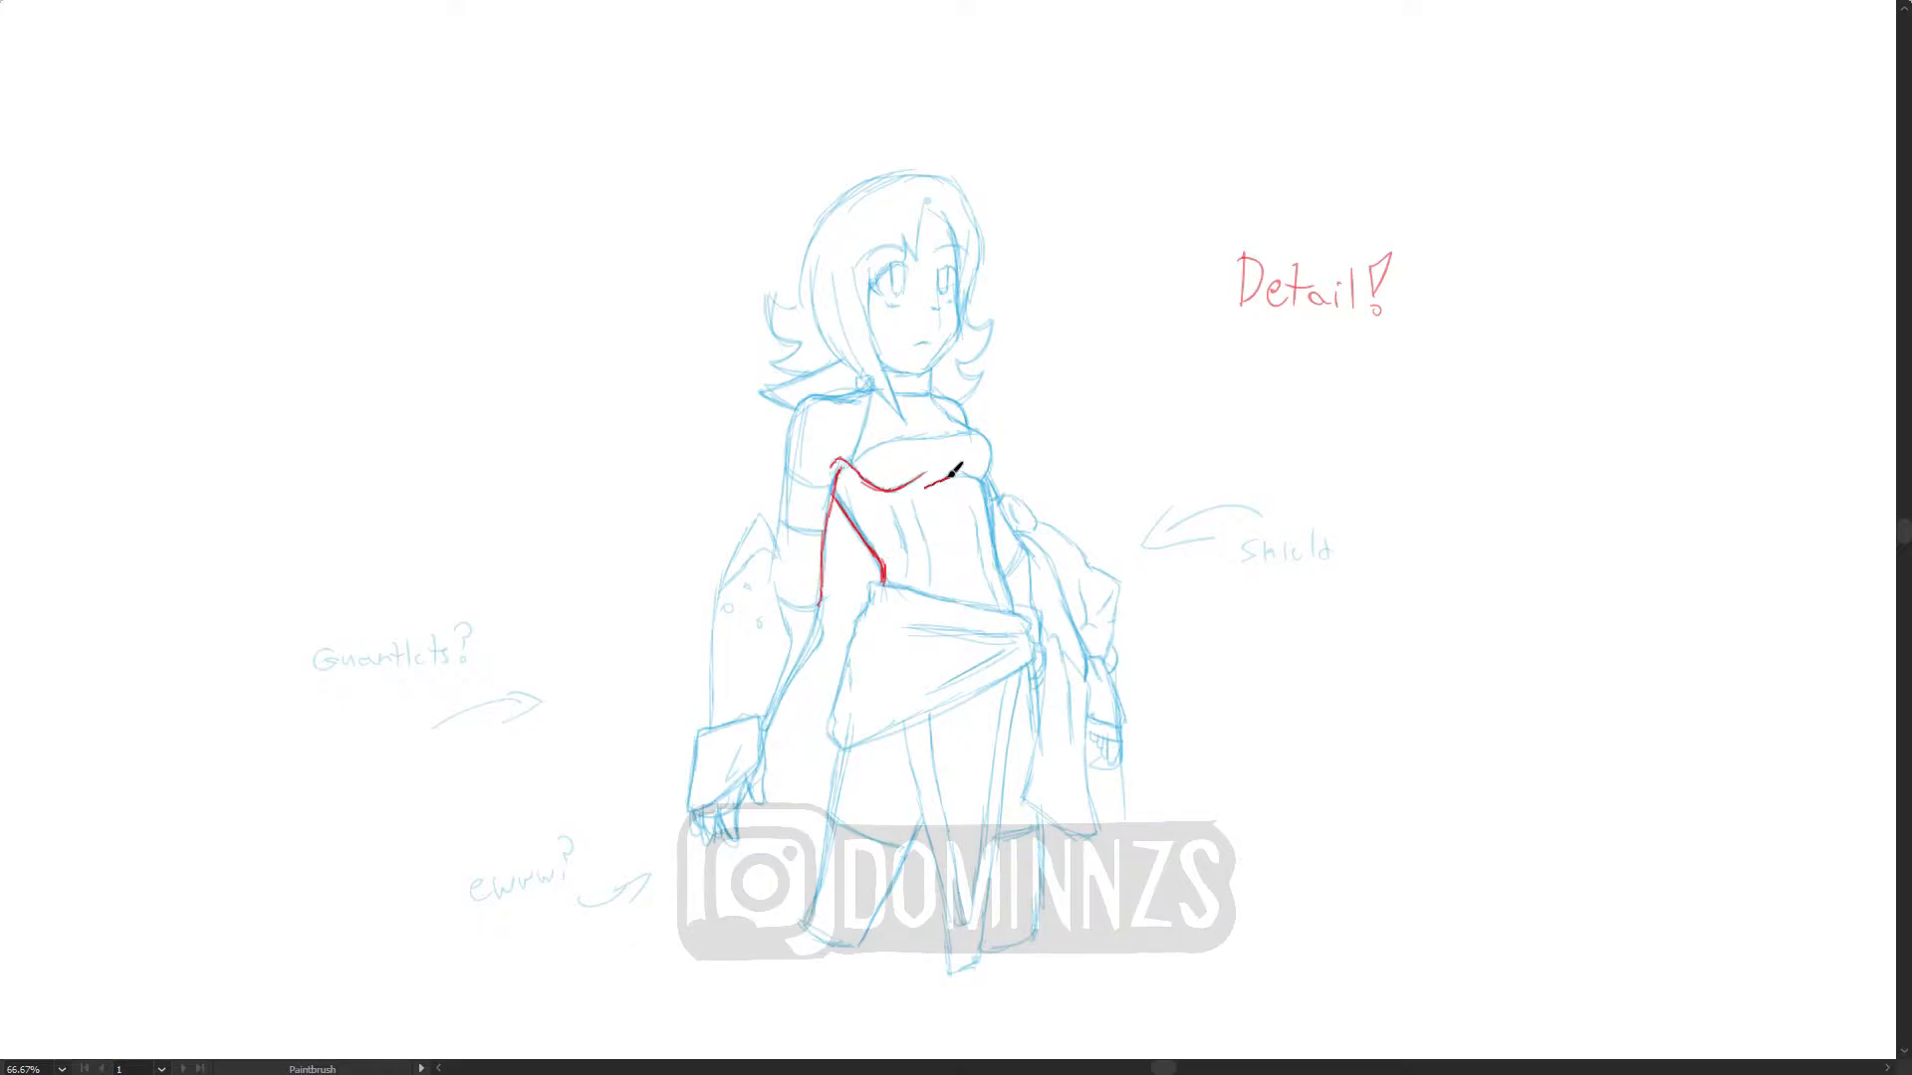
left_click_drag(988, 477, 1010, 607)
mouse_move(859, 396)
left_mouse_down()
mouse_move(787, 475)
mouse_move(824, 604)
left_mouse_up()
left_click_drag(788, 485, 834, 468)
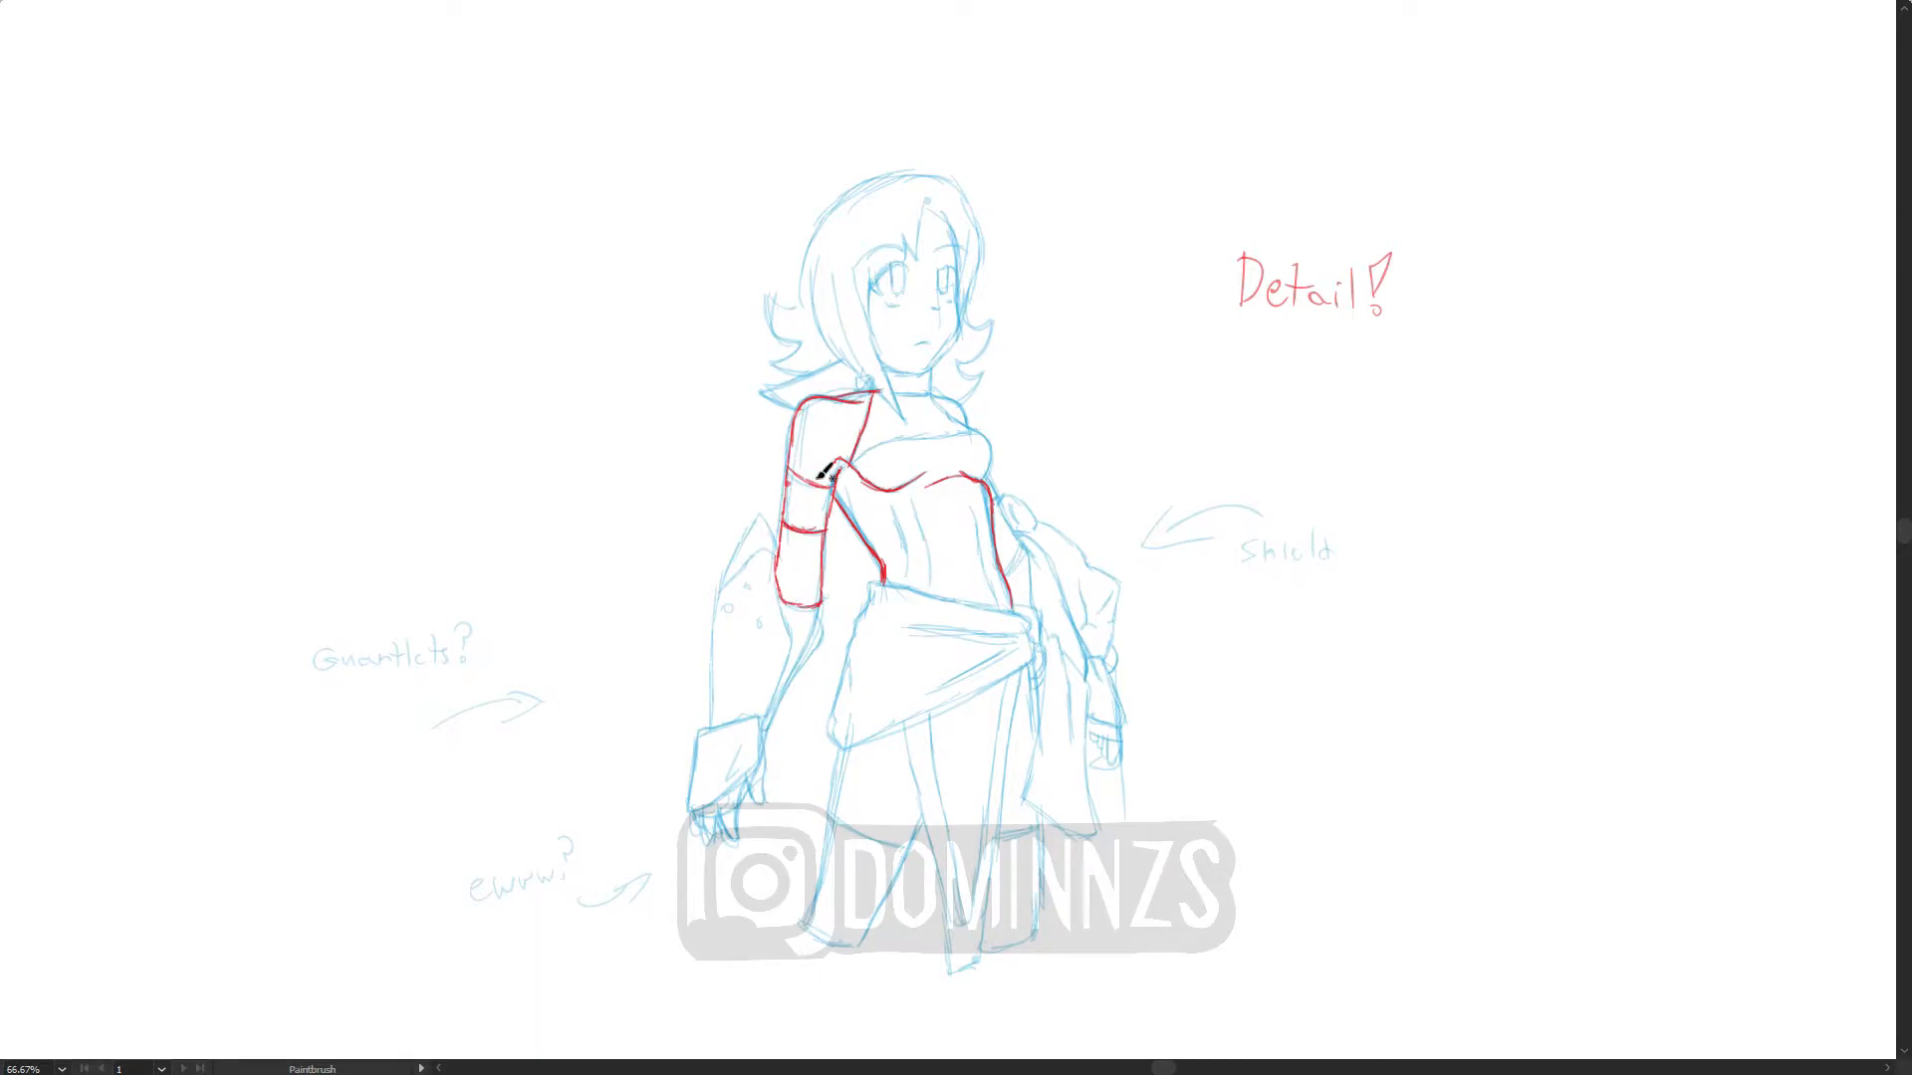
mouse_move(910, 586)
left_mouse_down()
mouse_move(892, 498)
mouse_move(931, 576)
mouse_move(977, 498)
left_mouse_up()
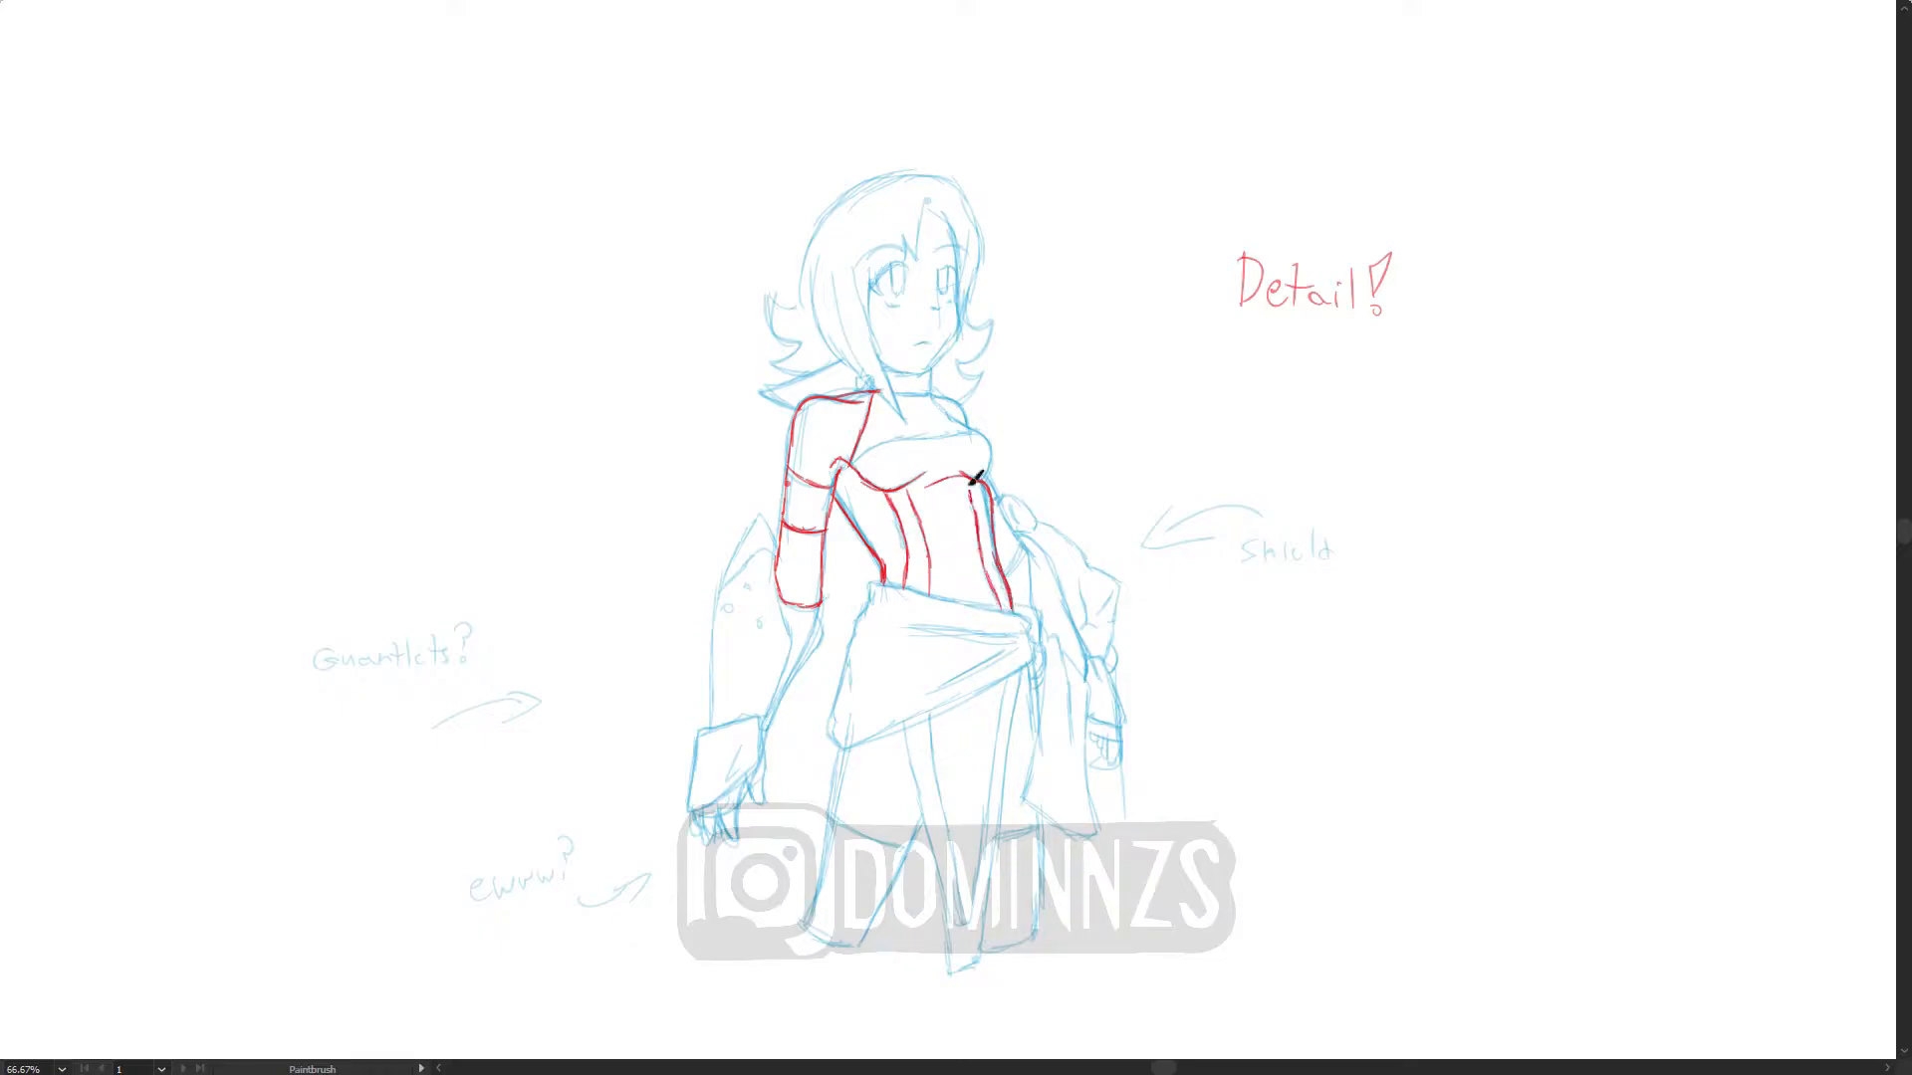
left_click_drag(855, 450, 976, 430)
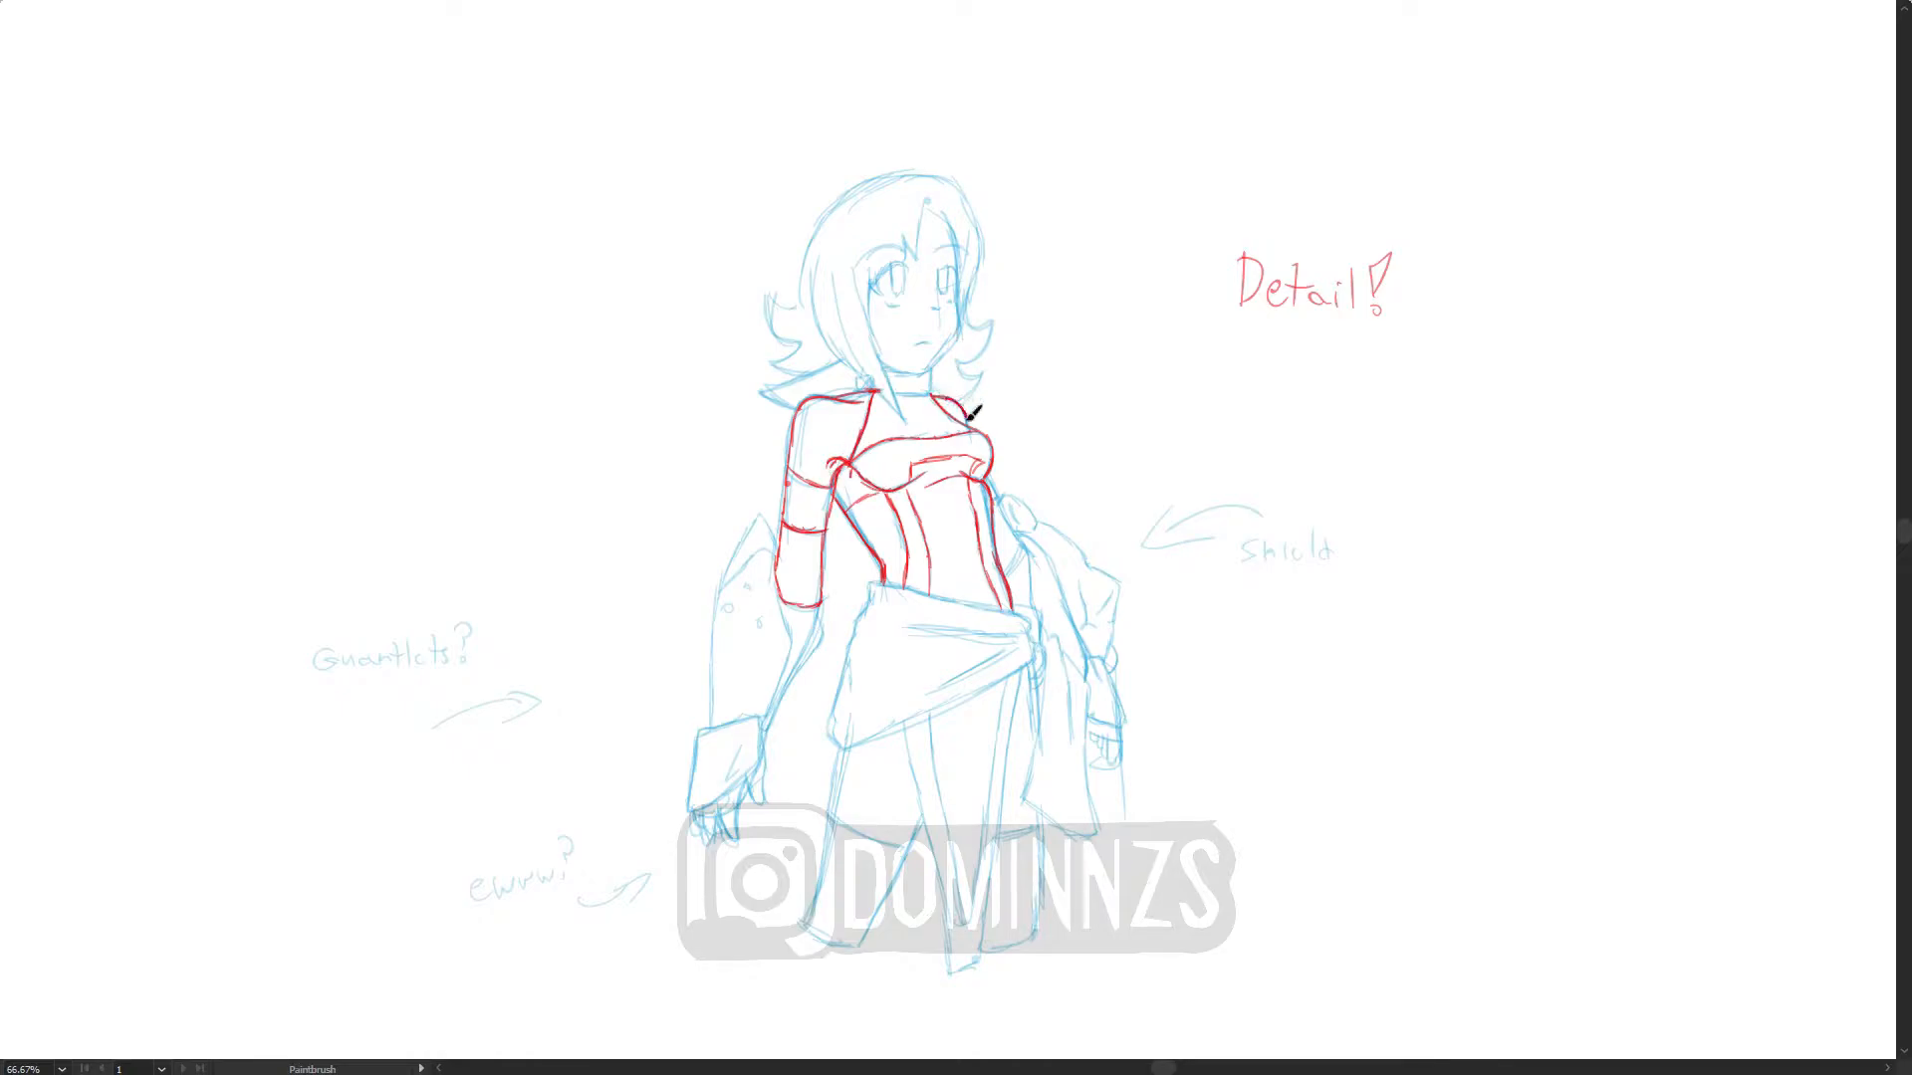
Step: Trace the hair, face, eyes and choker in red, adding a curled strand at the crown
left_click_drag(832, 284, 878, 390)
left_click_drag(905, 421, 855, 282)
mouse_move(881, 356)
left_mouse_down()
mouse_move(874, 256)
mouse_move(928, 202)
mouse_move(965, 286)
mouse_move(976, 209)
left_mouse_up()
mouse_move(874, 388)
left_mouse_down()
mouse_move(822, 299)
mouse_move(814, 327)
mouse_move(815, 257)
left_mouse_up()
mouse_move(777, 394)
left_mouse_down()
mouse_move(805, 368)
mouse_move(788, 297)
mouse_move(857, 184)
mouse_move(990, 175)
mouse_move(985, 321)
left_mouse_up()
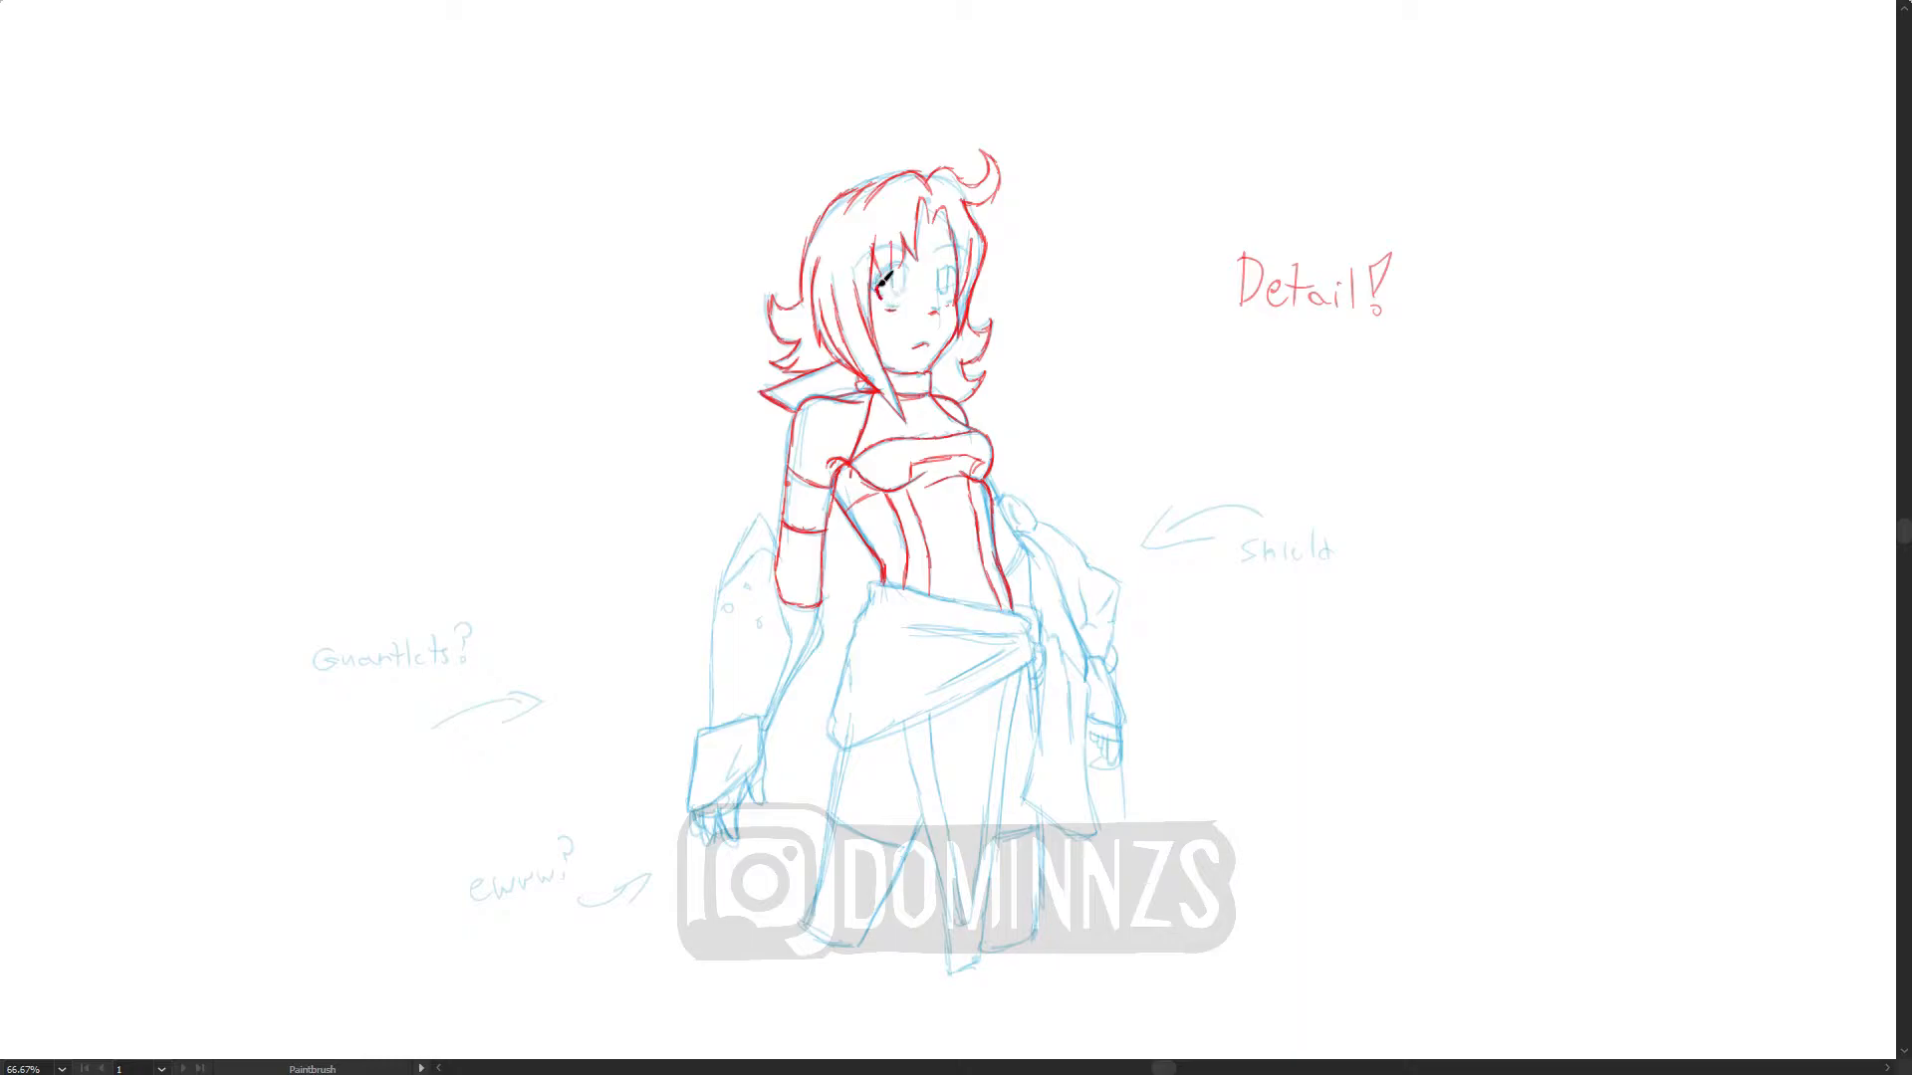
left_click_drag(924, 245, 857, 270)
Step: Trace the hip cloth in red with its folds, side knot and hanging end
mouse_move(1012, 609)
left_mouse_down()
mouse_move(875, 592)
mouse_move(845, 738)
mouse_move(951, 709)
mouse_move(1037, 649)
left_mouse_up()
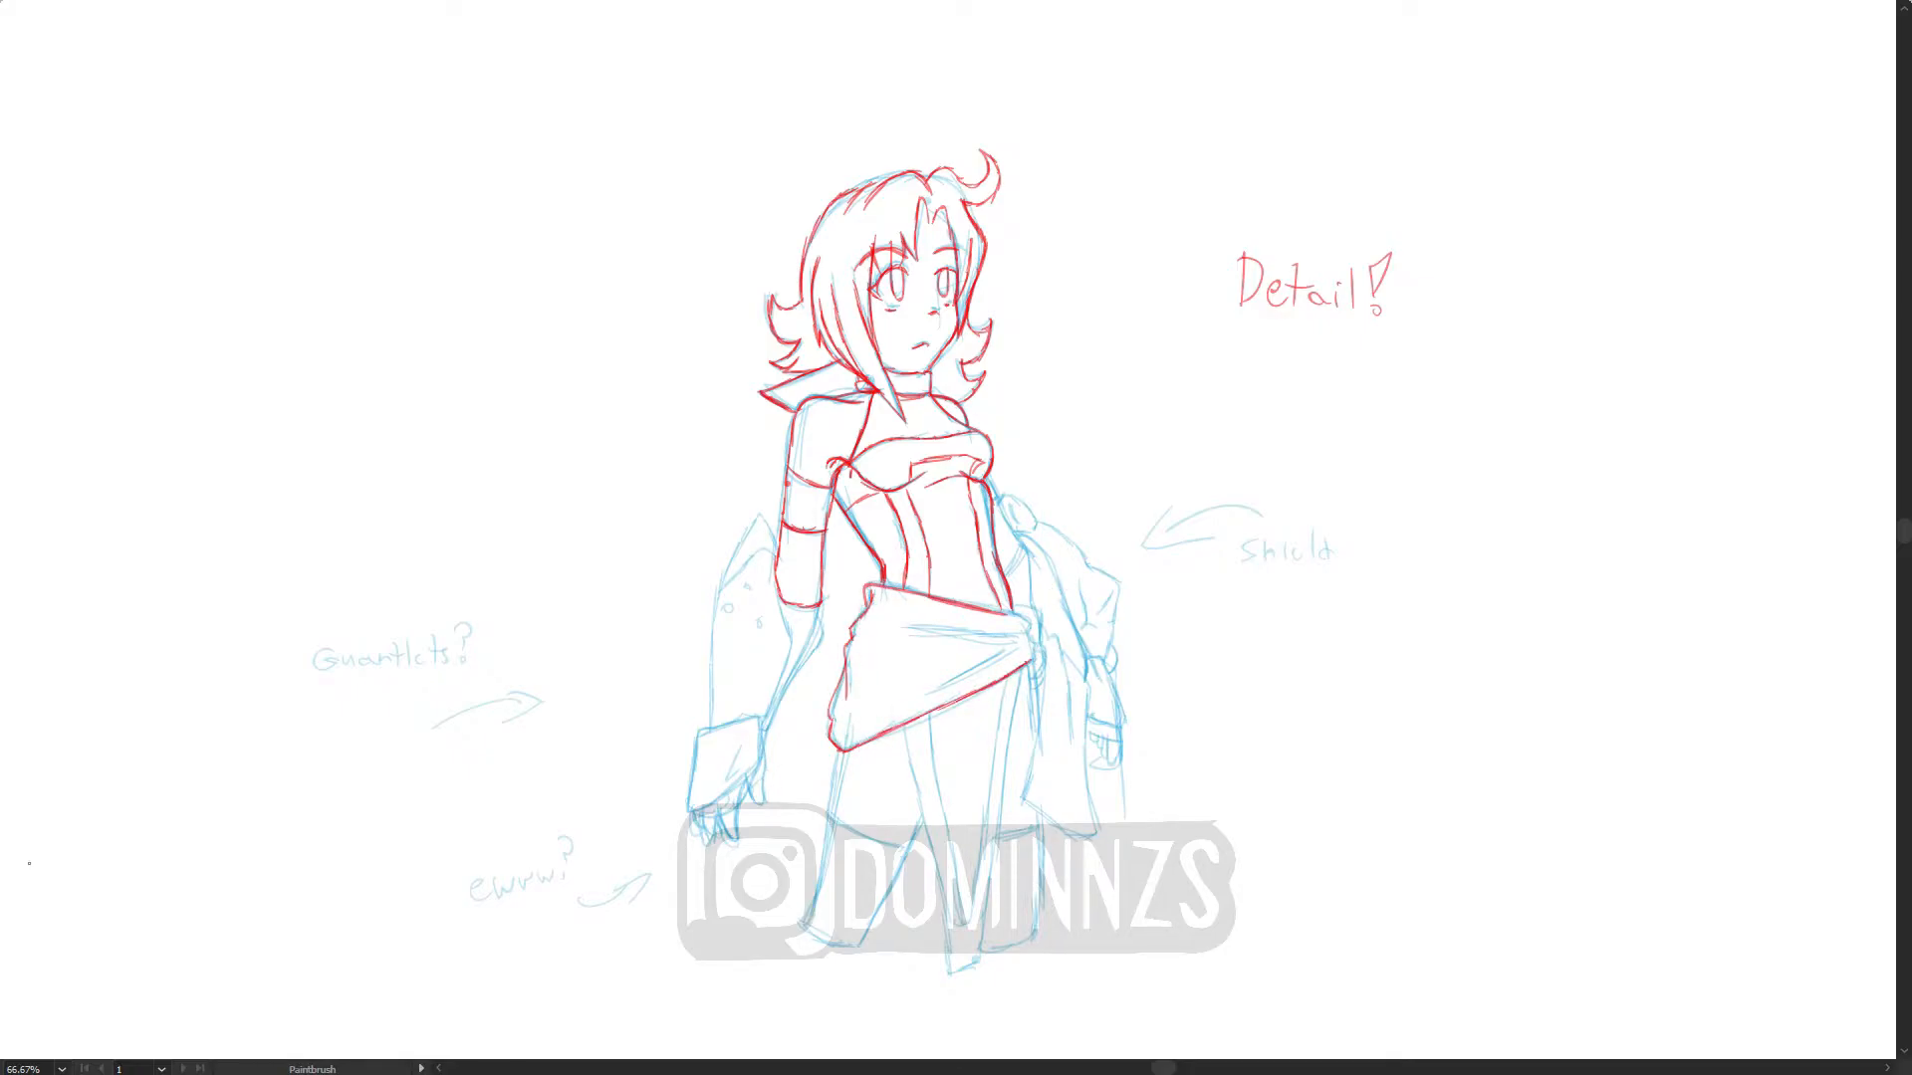
left_click_drag(1026, 629, 908, 630)
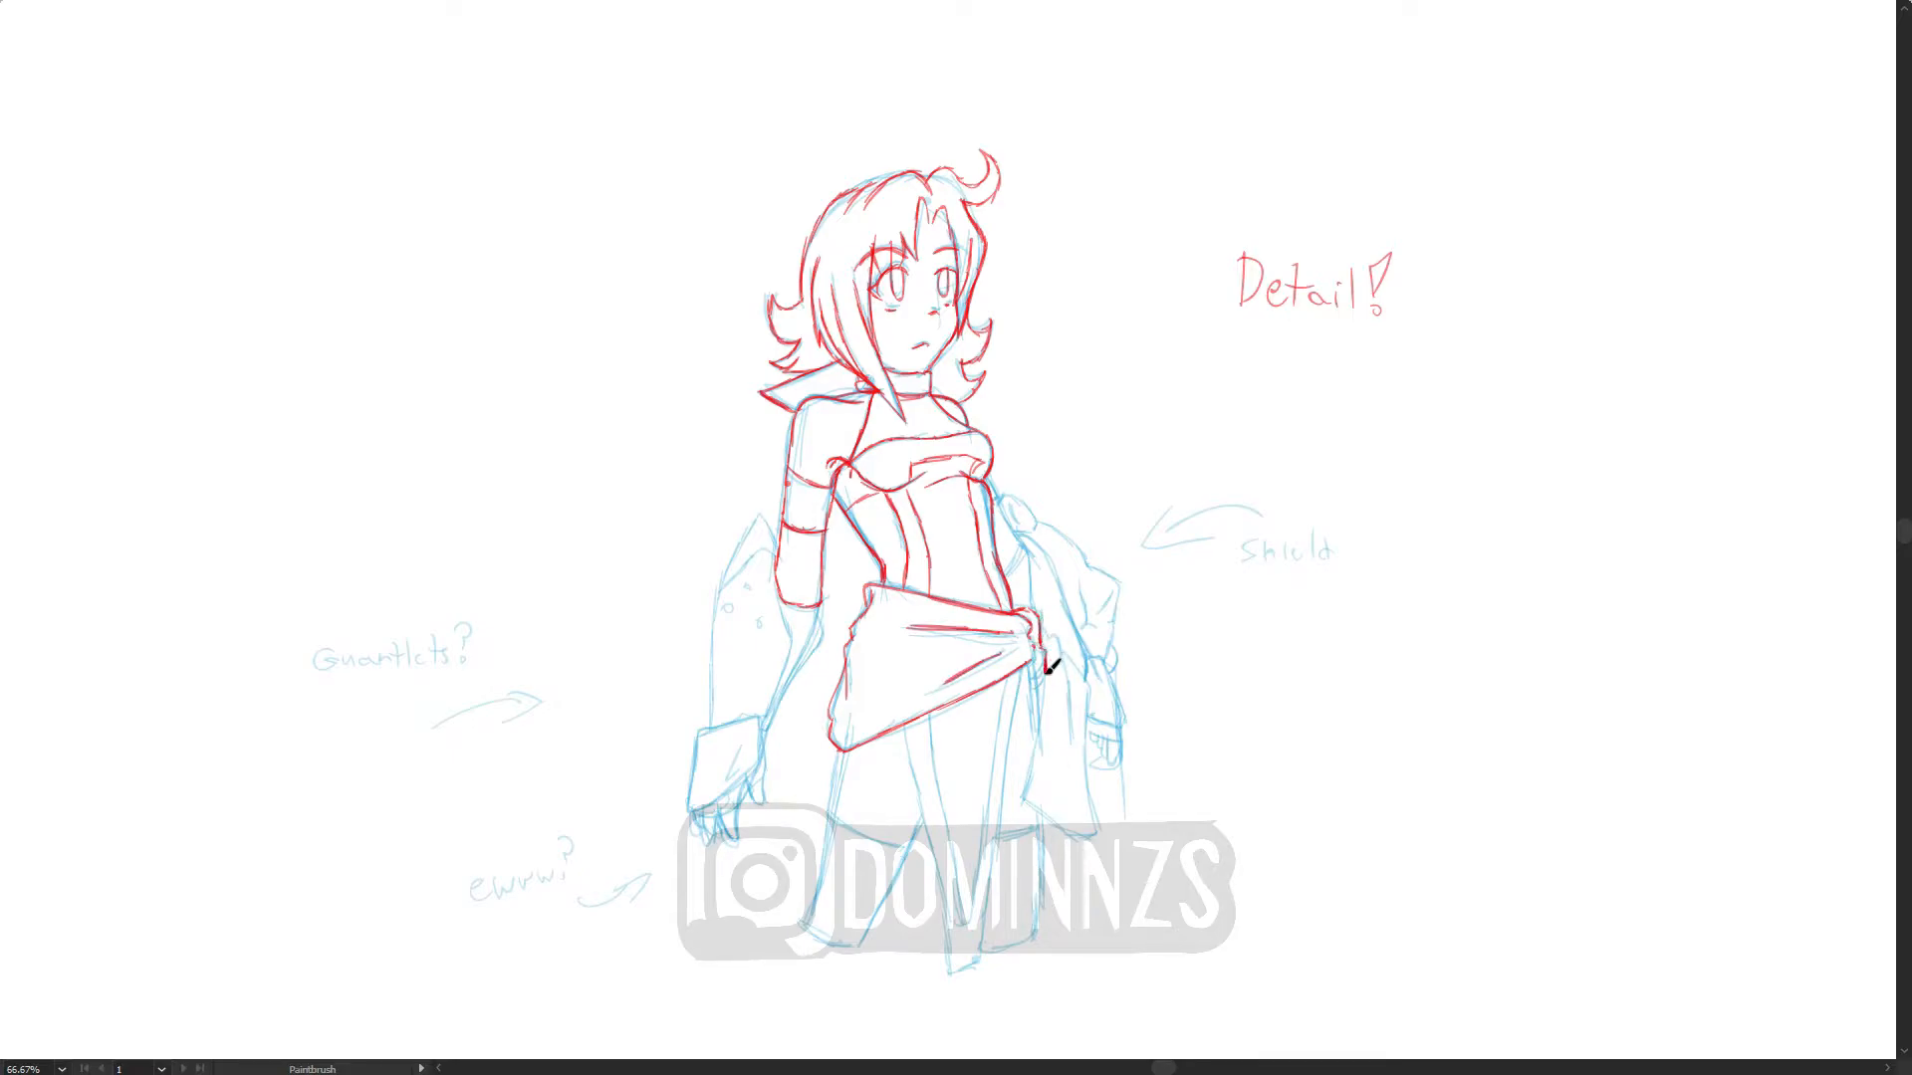
mouse_move(1054, 662)
left_mouse_down()
mouse_move(1026, 795)
mouse_move(1101, 814)
mouse_move(1073, 659)
left_mouse_up()
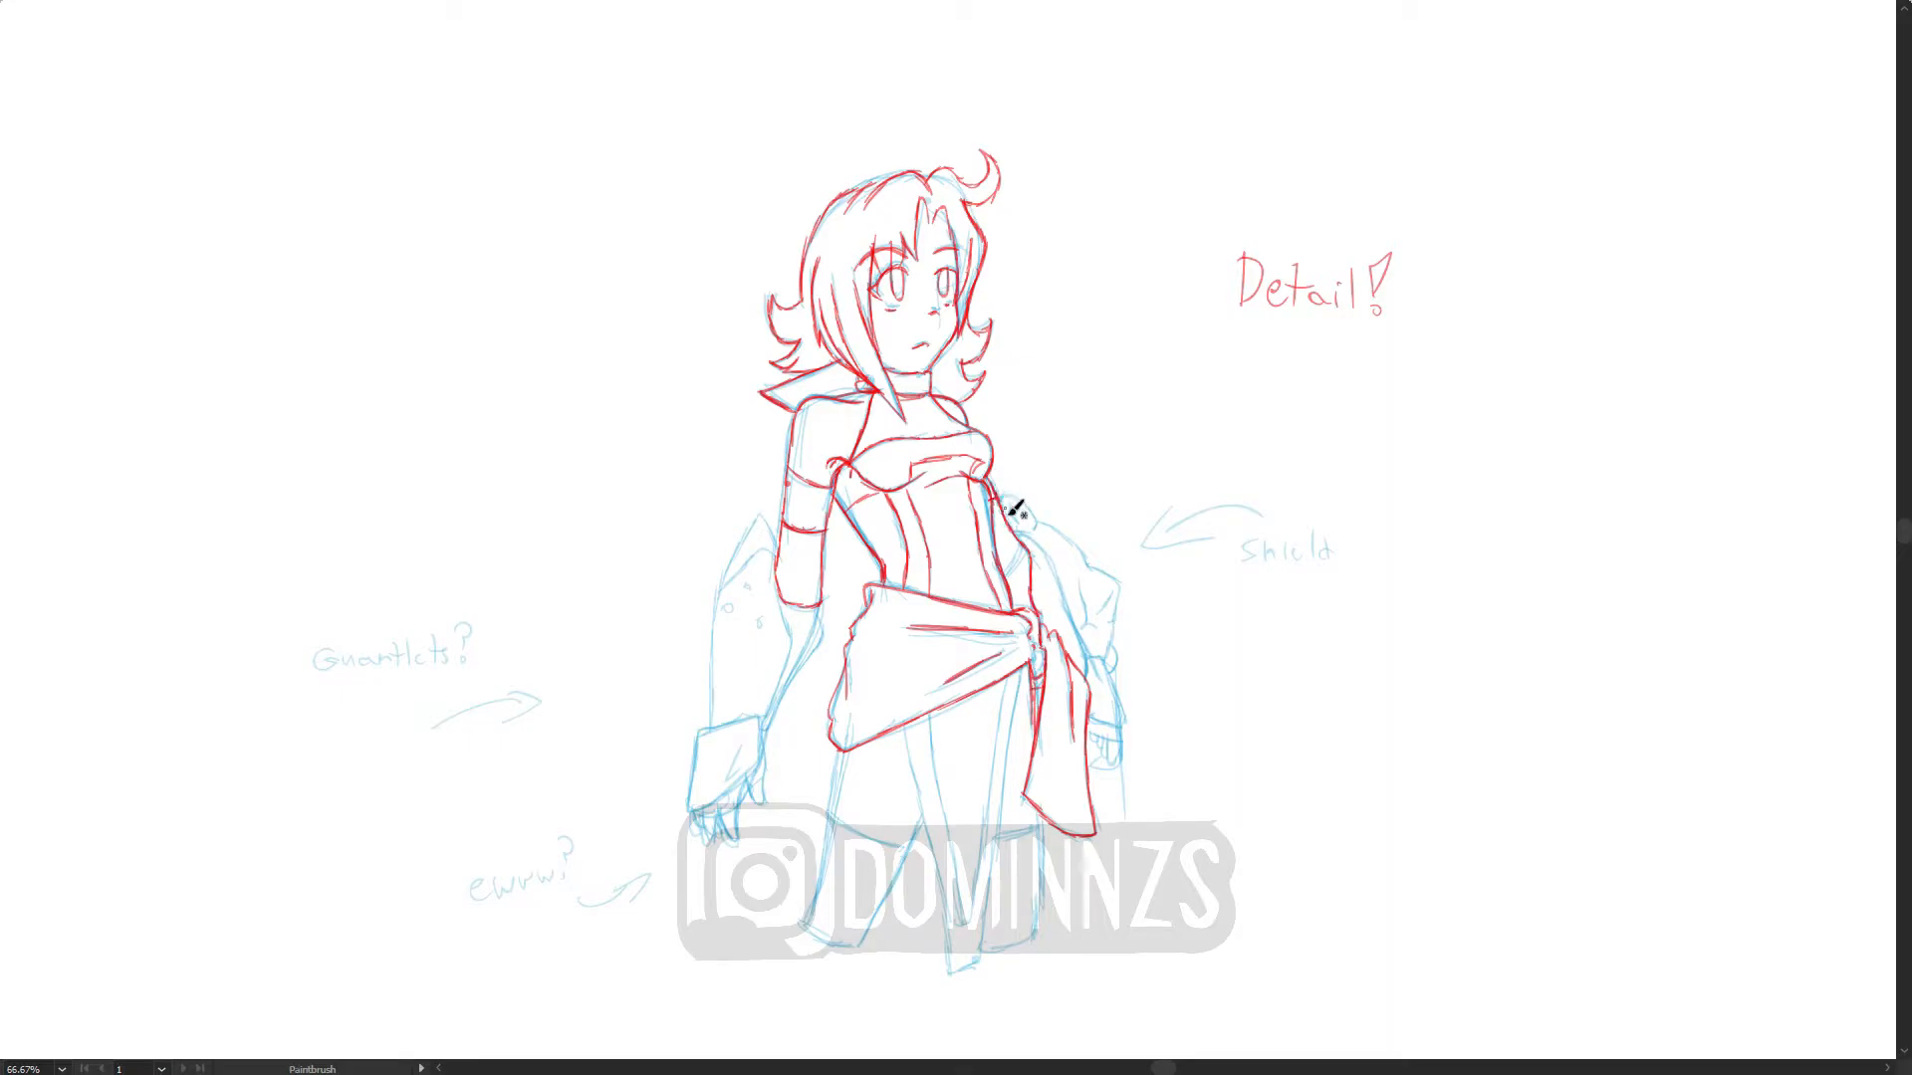
Step: Trace the legs, boots, front cloth strip and the right gauntlet with its hand in red
mouse_move(848, 754)
left_mouse_down()
mouse_move(826, 942)
mouse_move(857, 946)
mouse_move(907, 841)
mouse_move(894, 941)
mouse_move(922, 913)
mouse_move(930, 827)
mouse_move(950, 932)
mouse_move(980, 966)
mouse_move(1008, 701)
mouse_move(968, 923)
mouse_move(906, 817)
left_mouse_up()
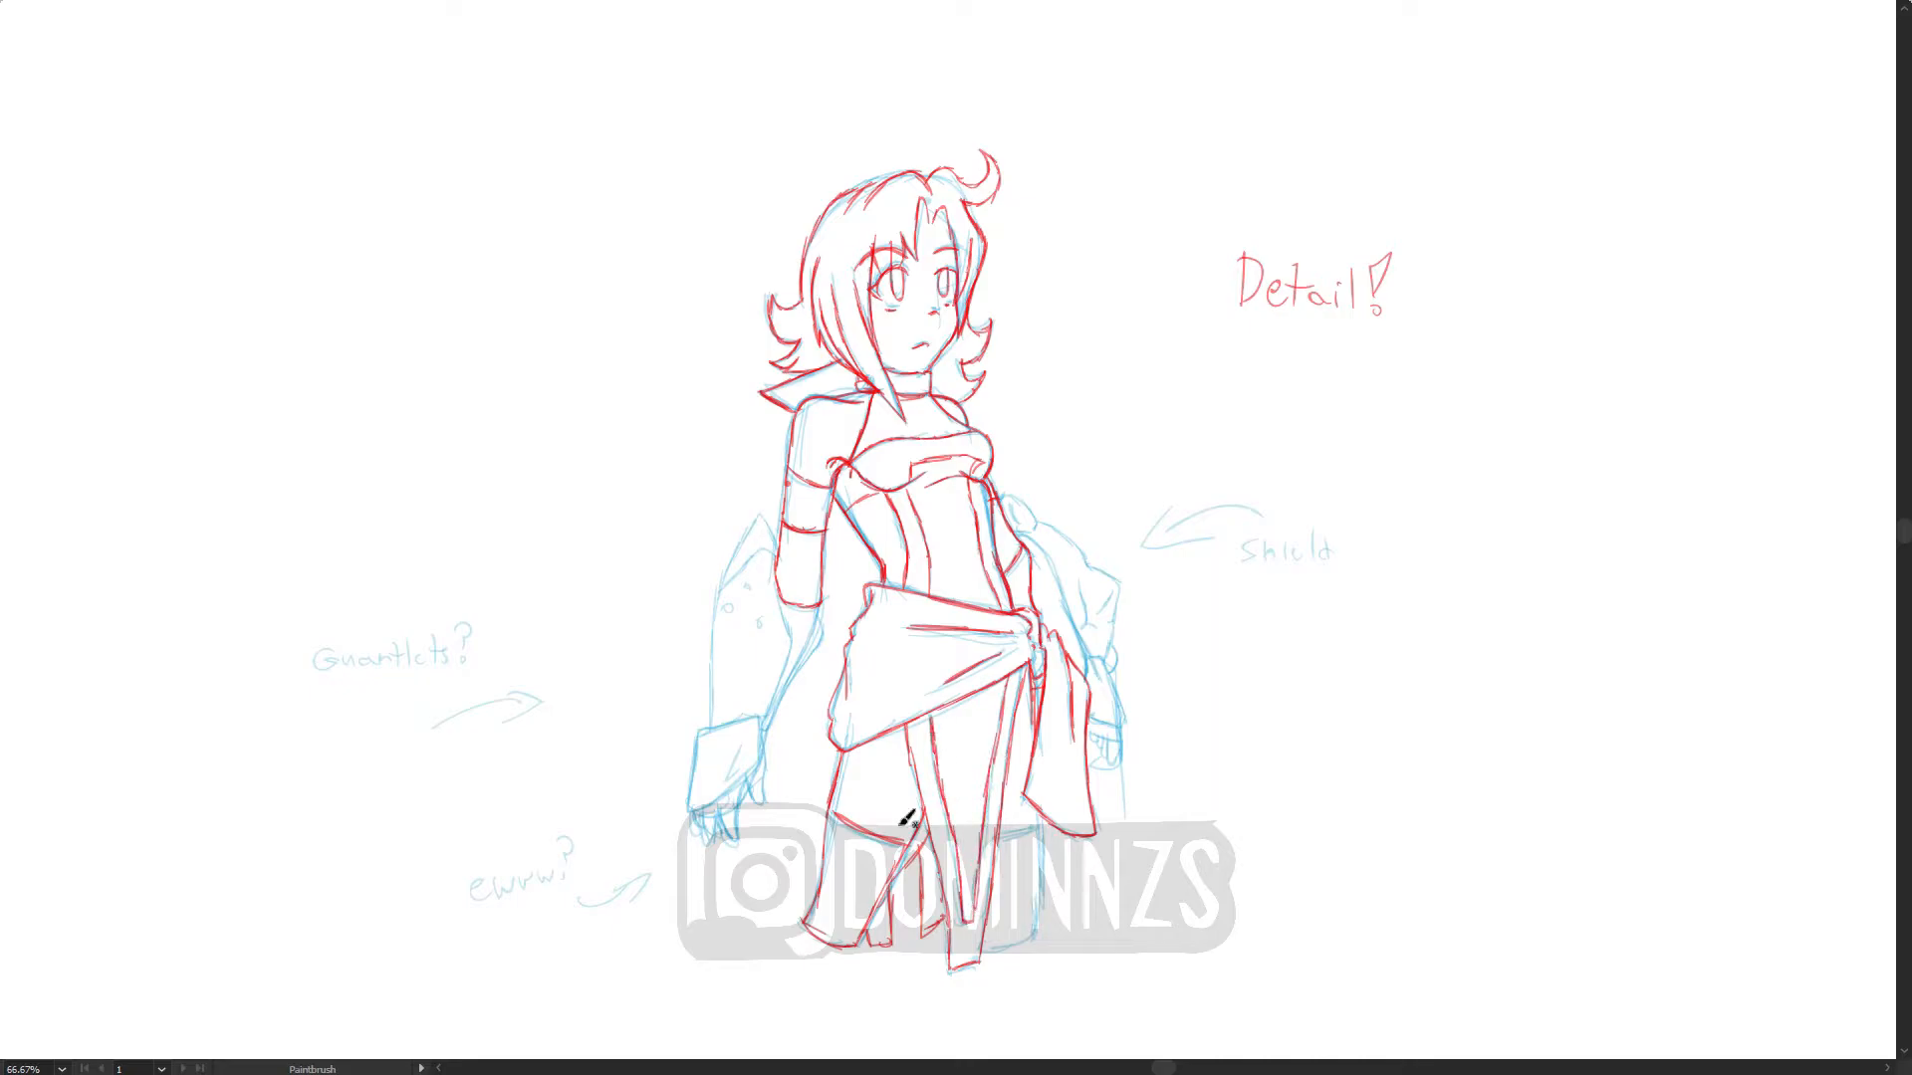
mouse_move(1041, 814)
left_mouse_down()
mouse_move(1006, 891)
mouse_move(1055, 851)
left_mouse_up()
mouse_move(791, 595)
left_mouse_down()
mouse_move(767, 730)
mouse_move(821, 657)
mouse_move(813, 635)
mouse_move(778, 736)
mouse_move(762, 755)
mouse_move(756, 722)
mouse_move(691, 804)
mouse_move(745, 784)
mouse_move(714, 714)
mouse_move(722, 598)
mouse_move(747, 567)
left_mouse_up()
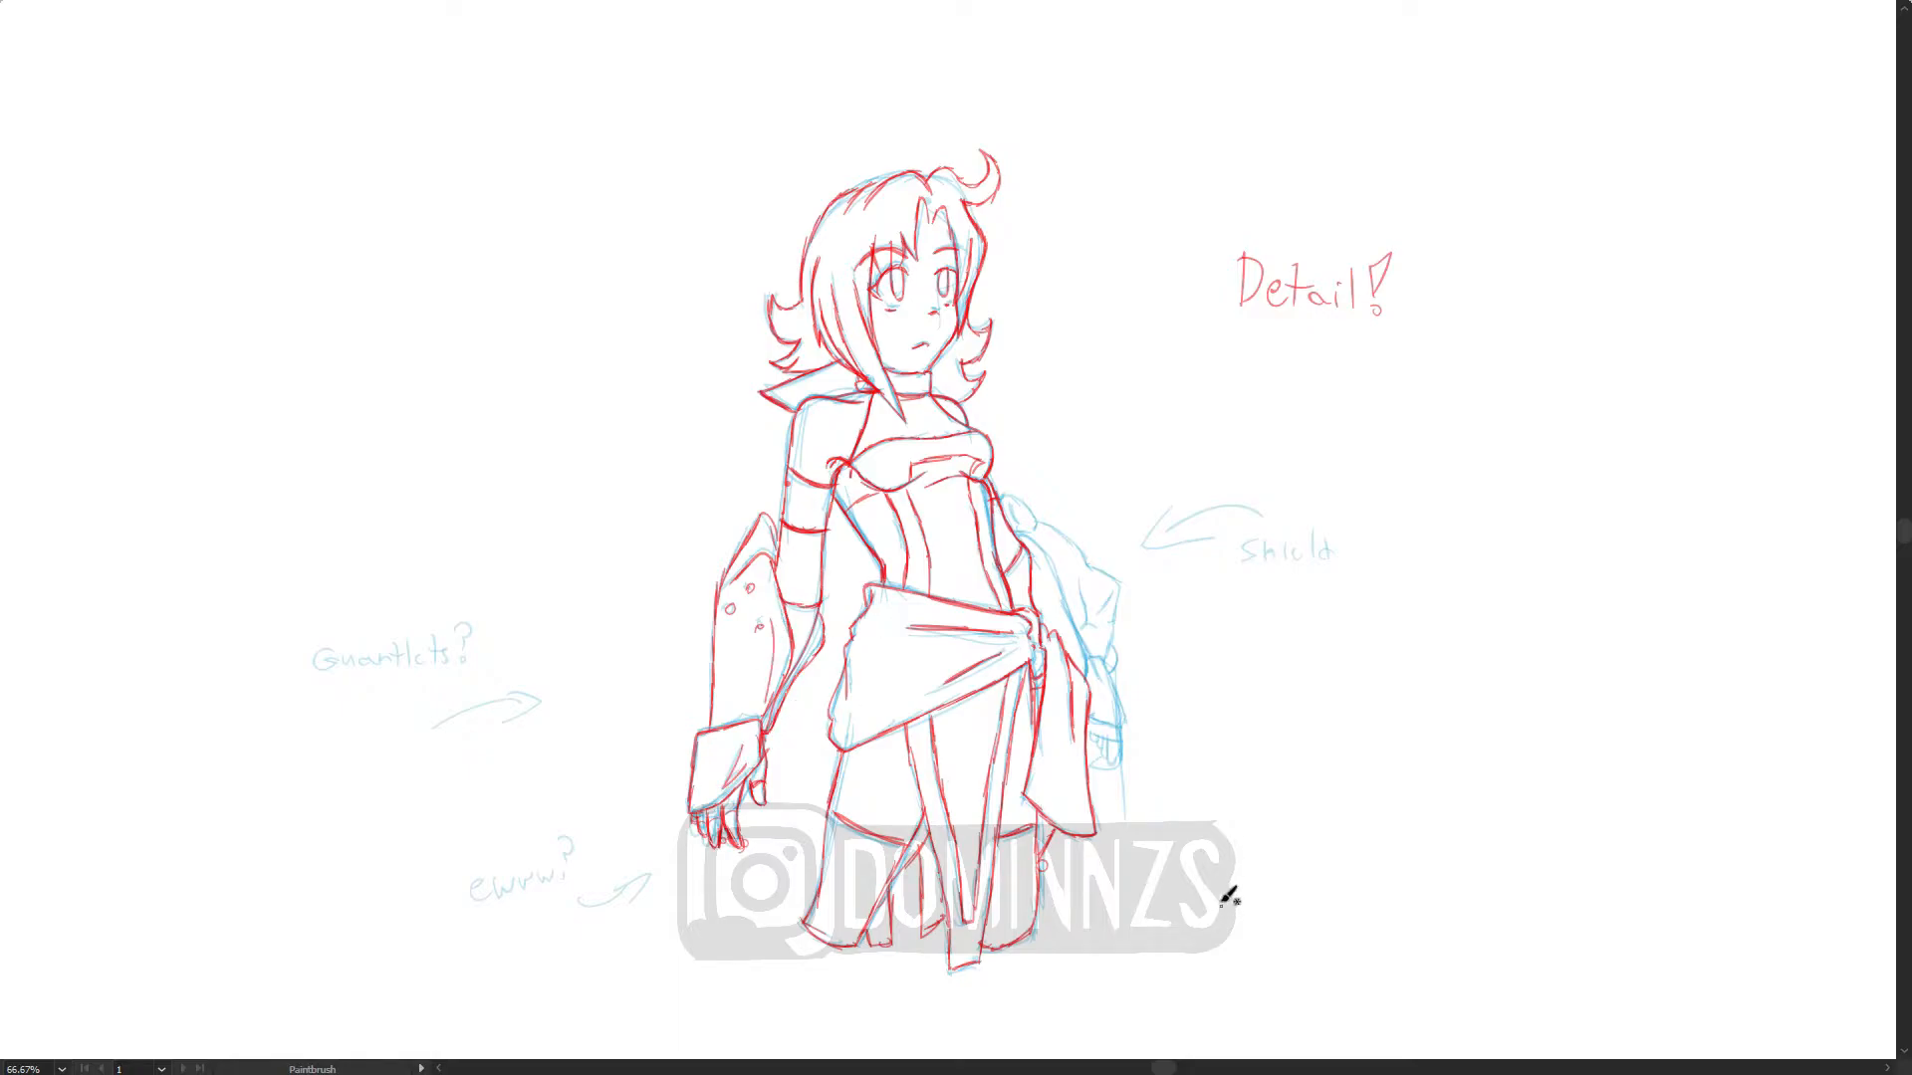
Step: Hatch the upper chest, the right arm band and the inside of the left elbow in red
left_click_drag(876, 434, 896, 408)
mouse_move(889, 436)
left_mouse_down()
mouse_move(884, 395)
mouse_move(936, 402)
left_mouse_up()
left_click_drag(936, 432, 961, 408)
left_click_drag(1008, 582, 1025, 553)
left_click_drag(1015, 597, 1035, 564)
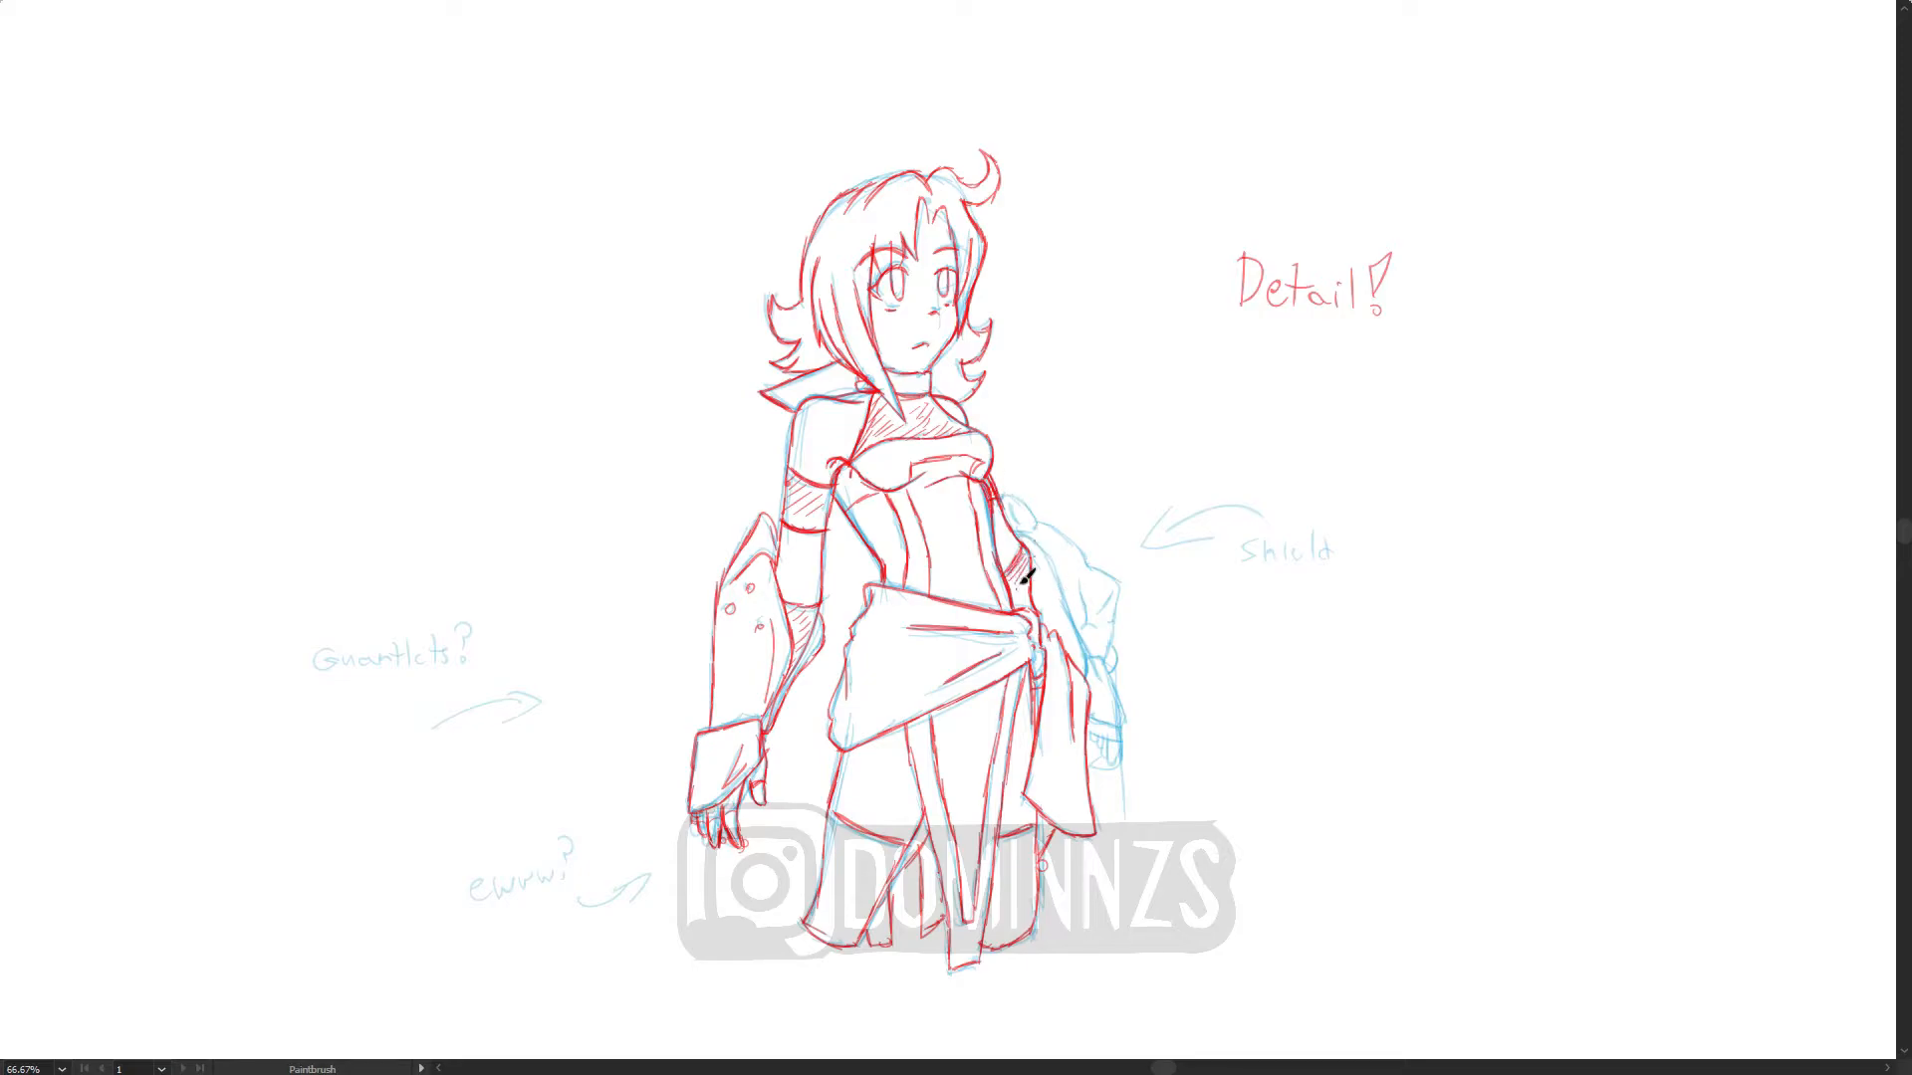
Step: Trace the left forearm, hand and the lumpy outline along the forearm in red
left_click_drag(1095, 654, 1032, 533)
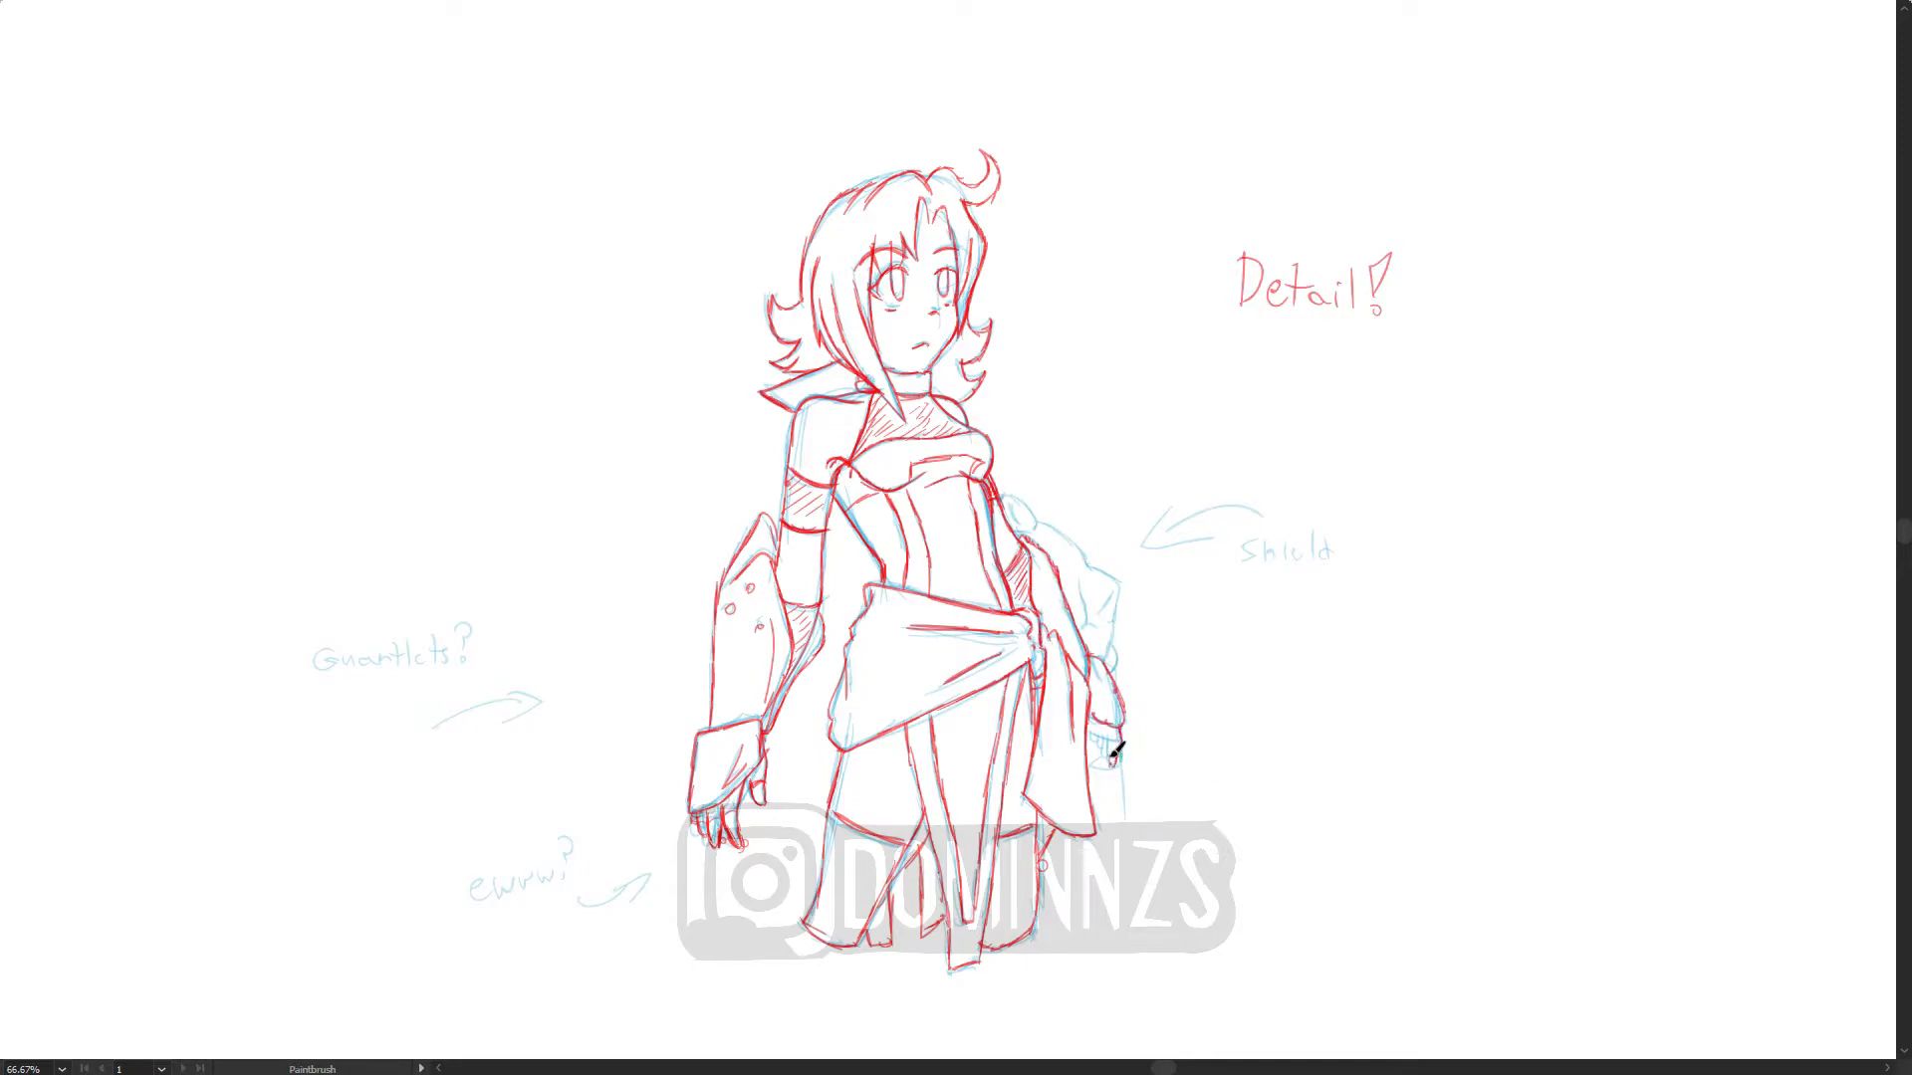
right_click(1324, 820)
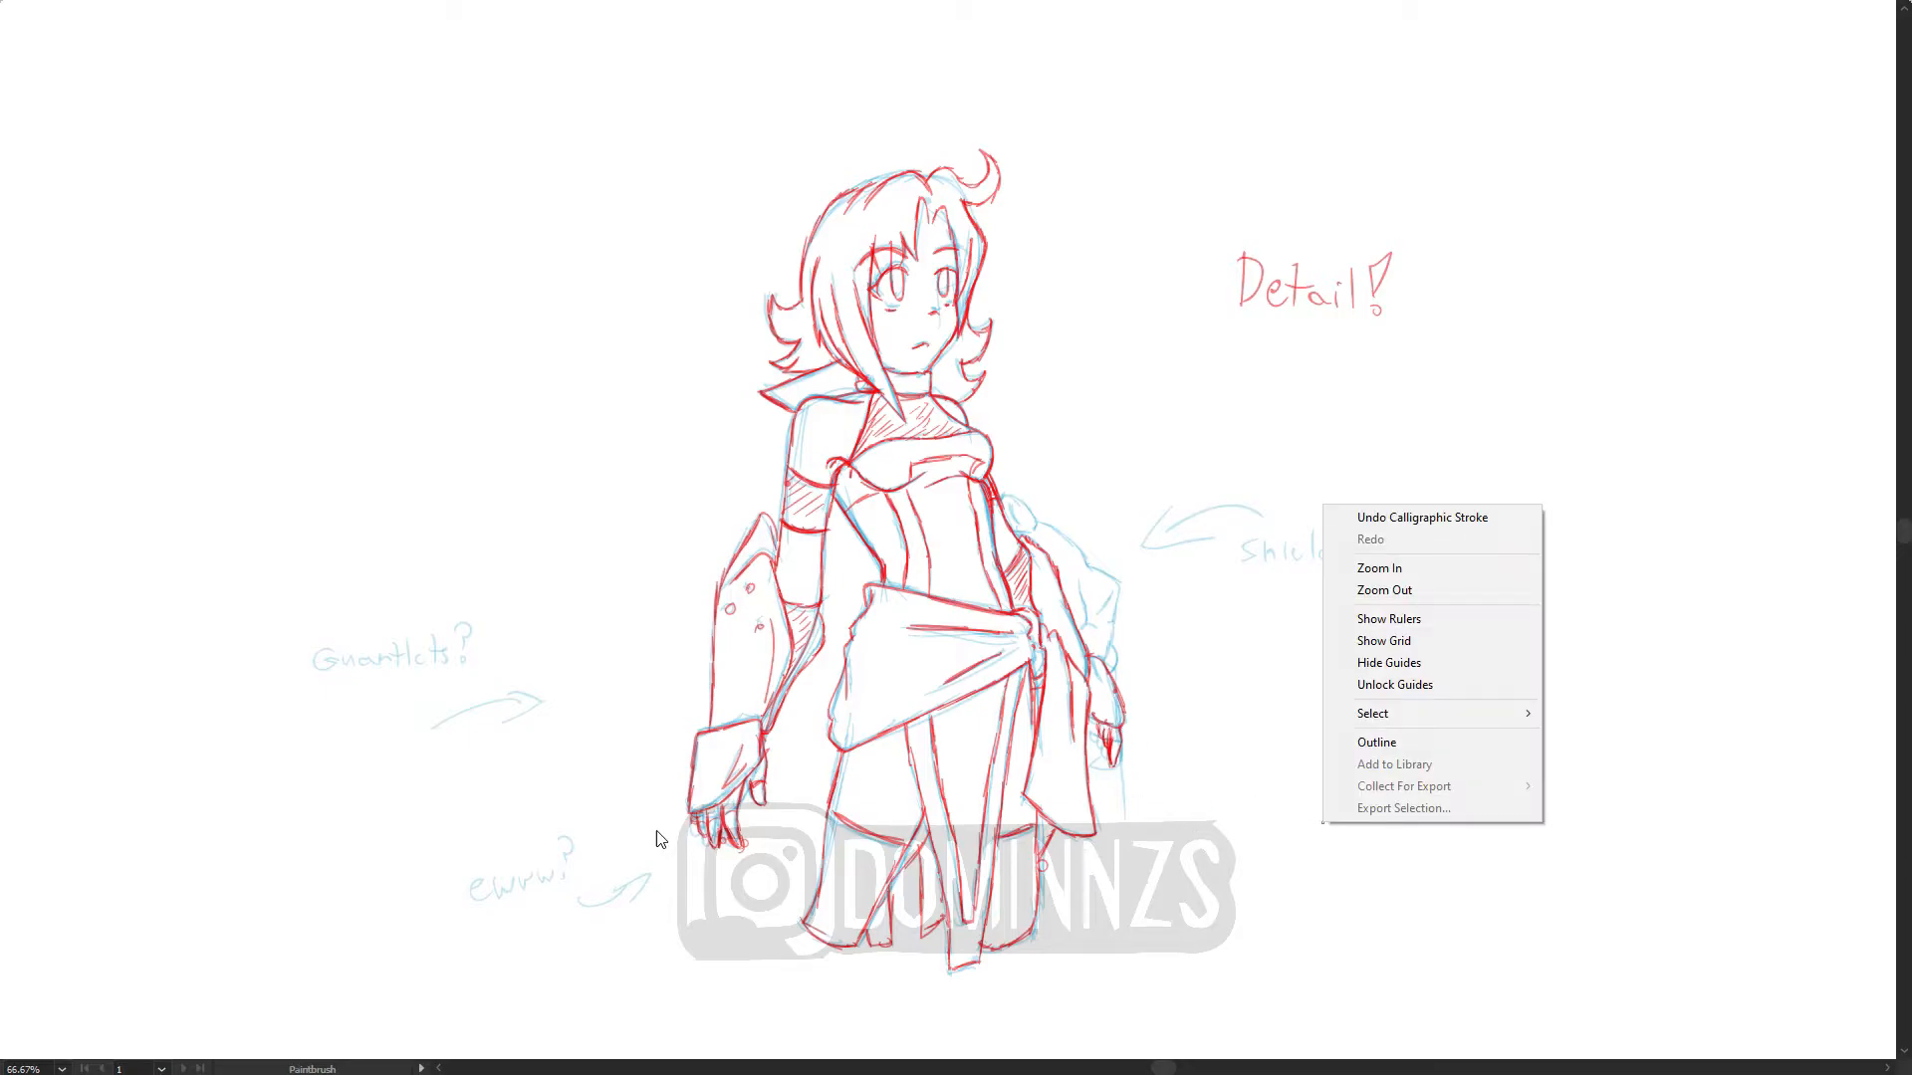
key("Escape")
key("b")
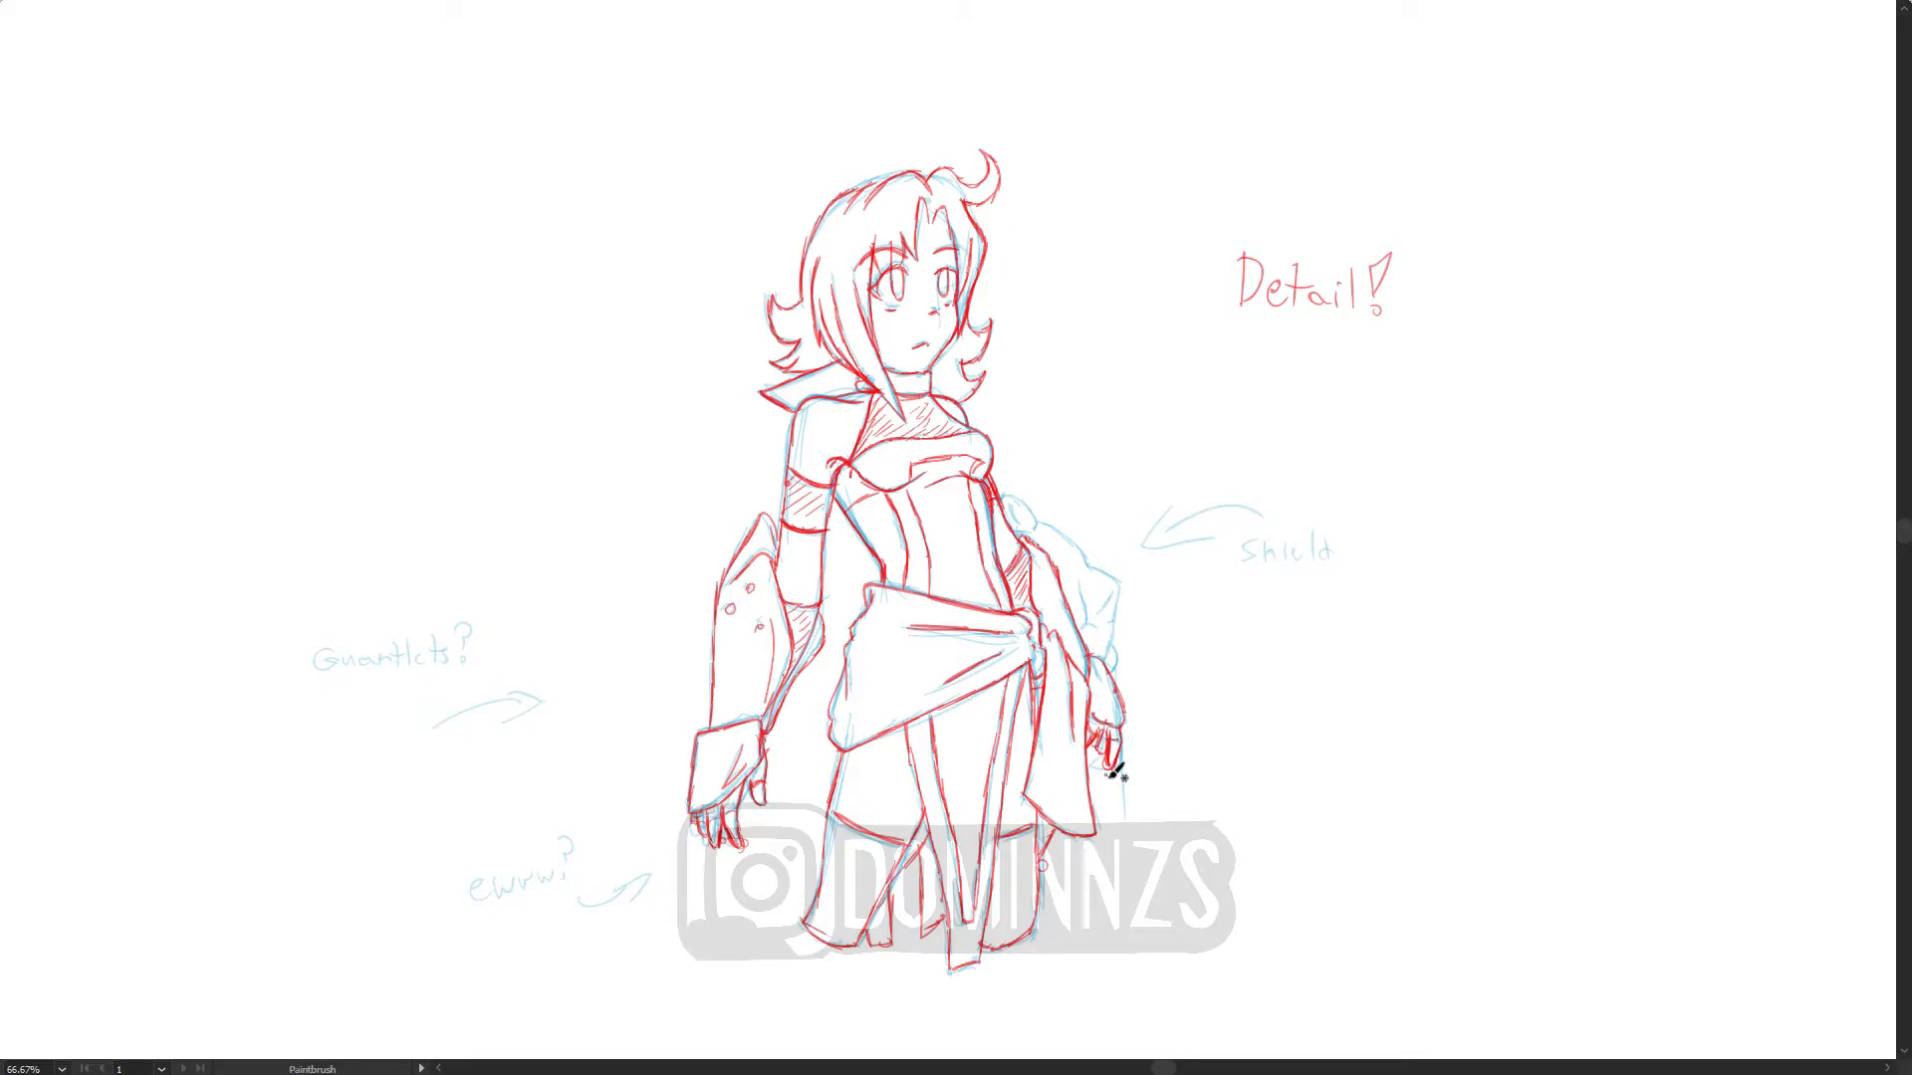
left_click_drag(1062, 522, 1119, 572)
left_click_drag(1021, 511, 986, 488)
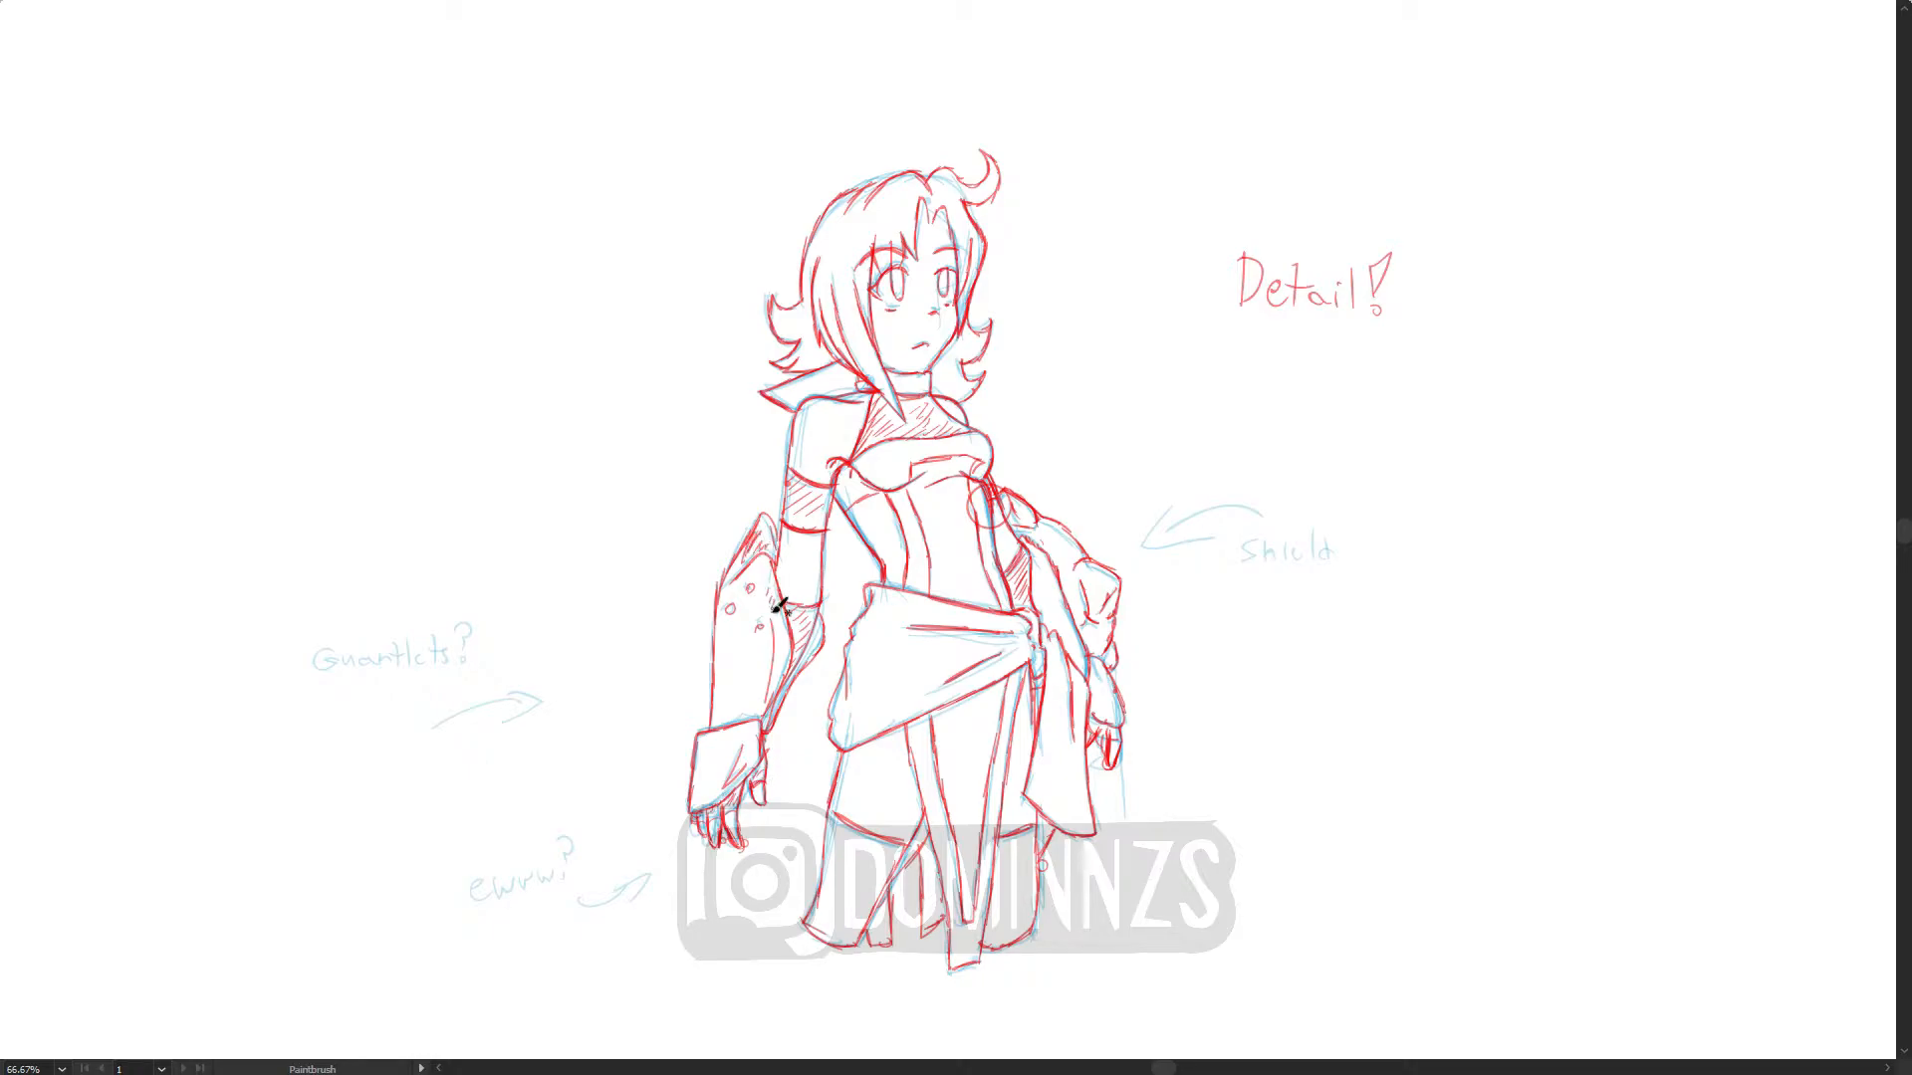
Step: Add red hatching to the thighs, the hip cloth's knot and its hanging end, undoing the last stroke
left_click_drag(908, 754, 899, 809)
mouse_move(1026, 681)
left_mouse_down()
mouse_move(1024, 773)
mouse_move(1037, 733)
mouse_move(979, 701)
mouse_move(1012, 676)
mouse_move(974, 736)
left_mouse_up()
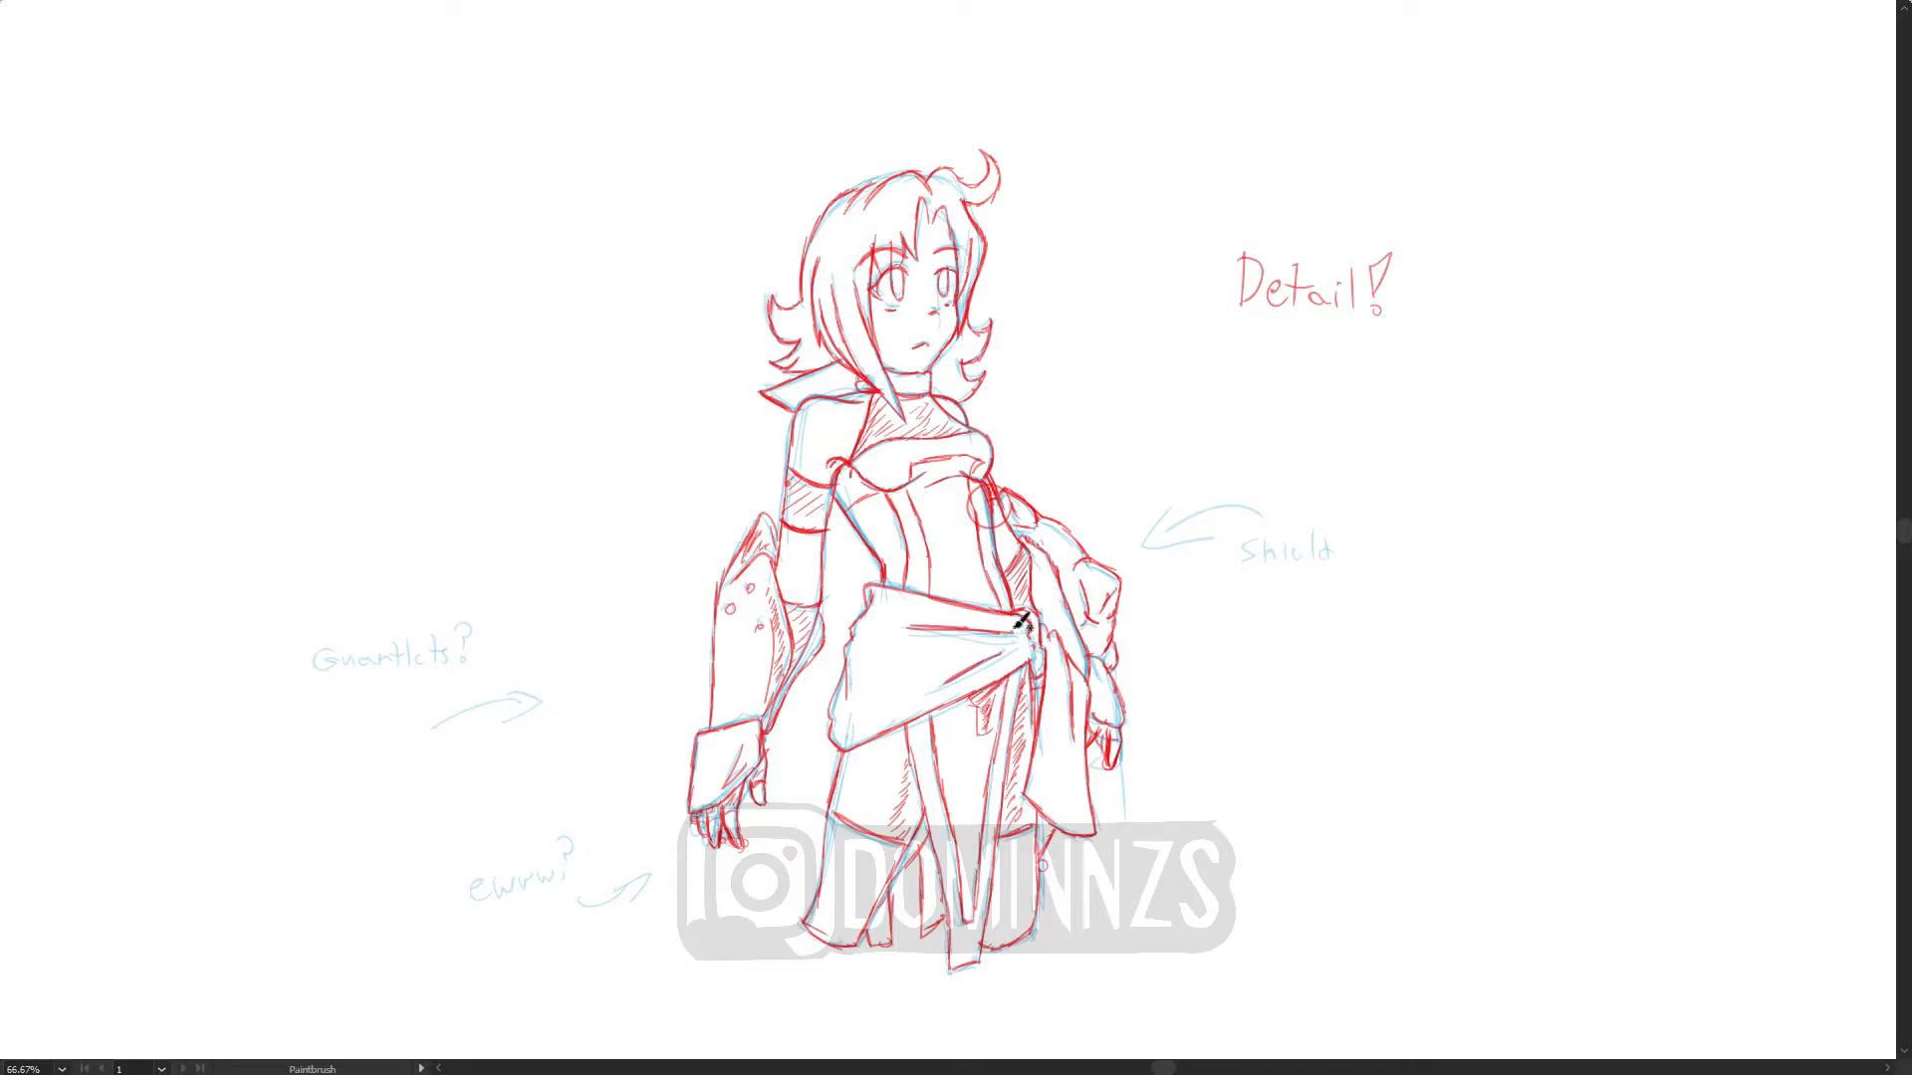
mouse_move(1024, 652)
left_mouse_down()
mouse_move(990, 640)
mouse_move(1014, 636)
left_mouse_up()
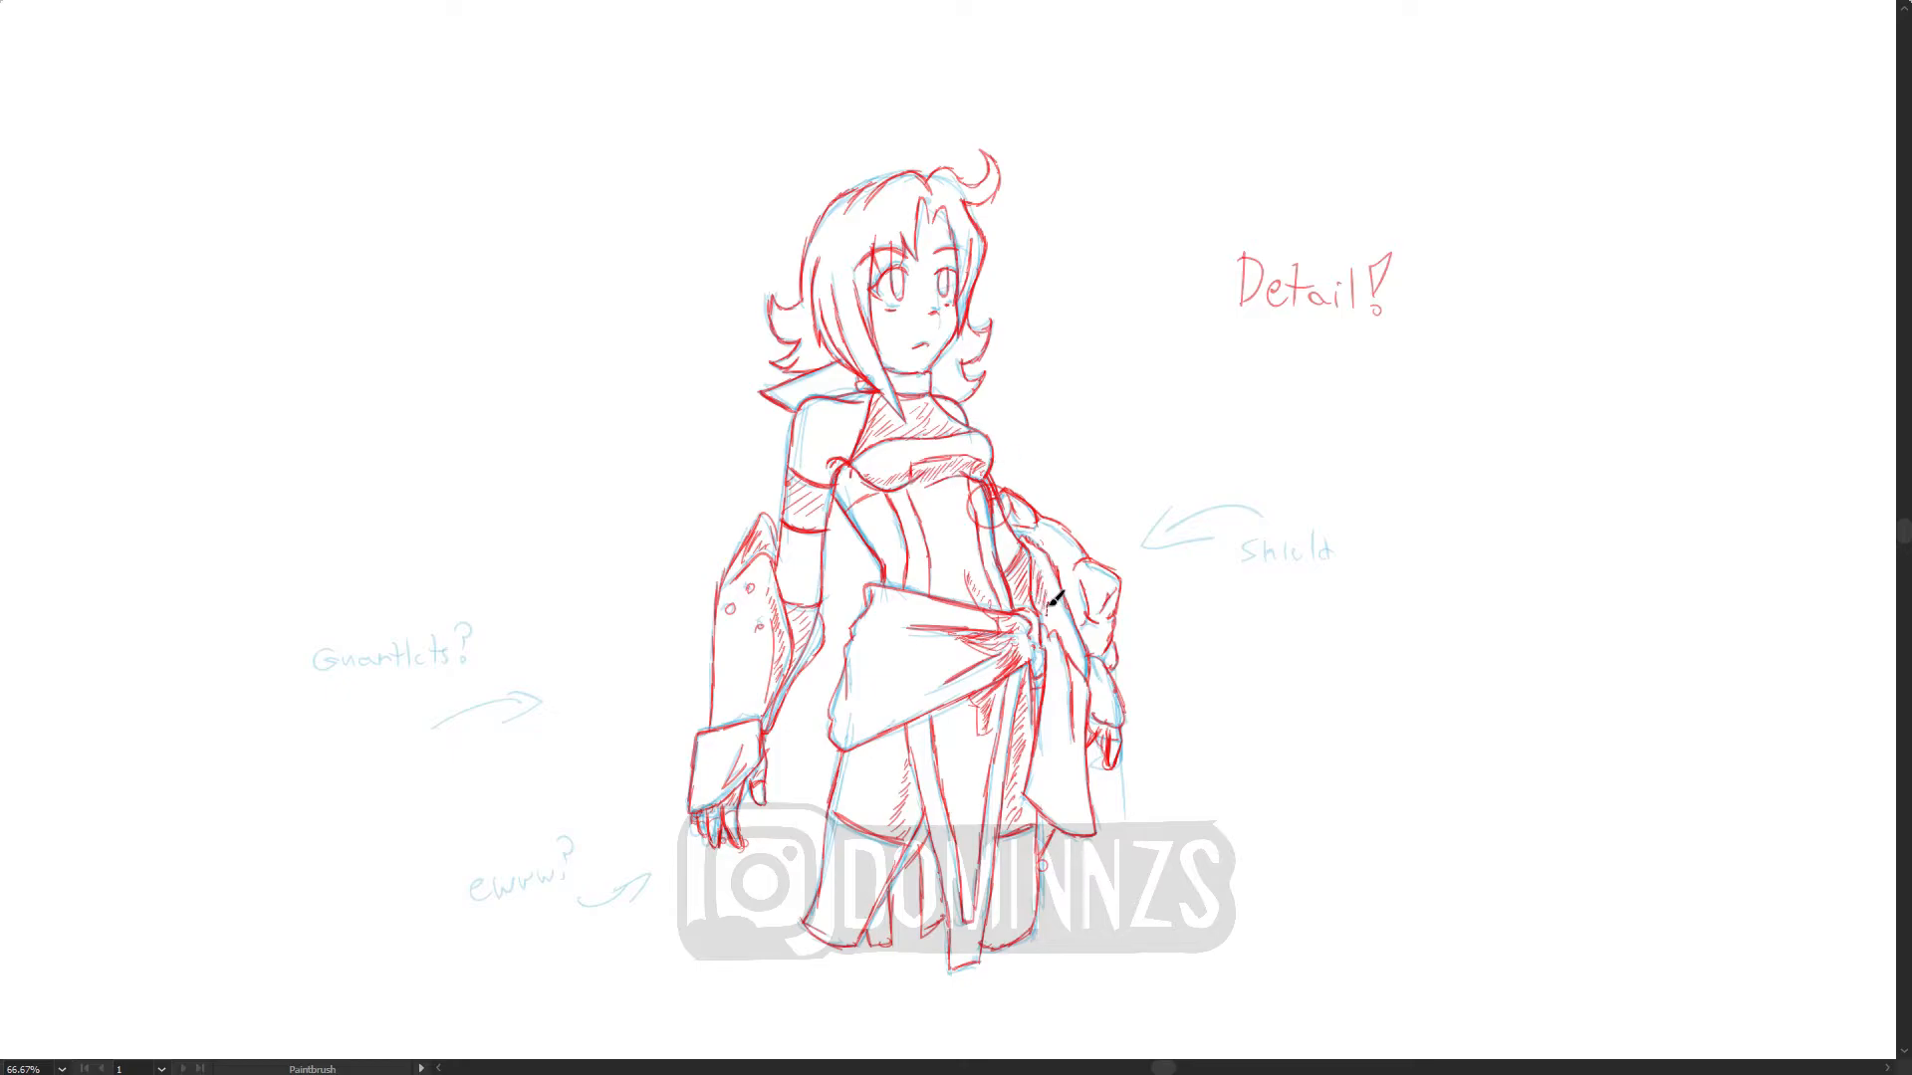
mouse_move(1070, 784)
left_mouse_down()
mouse_move(1075, 767)
mouse_move(1087, 812)
left_mouse_up()
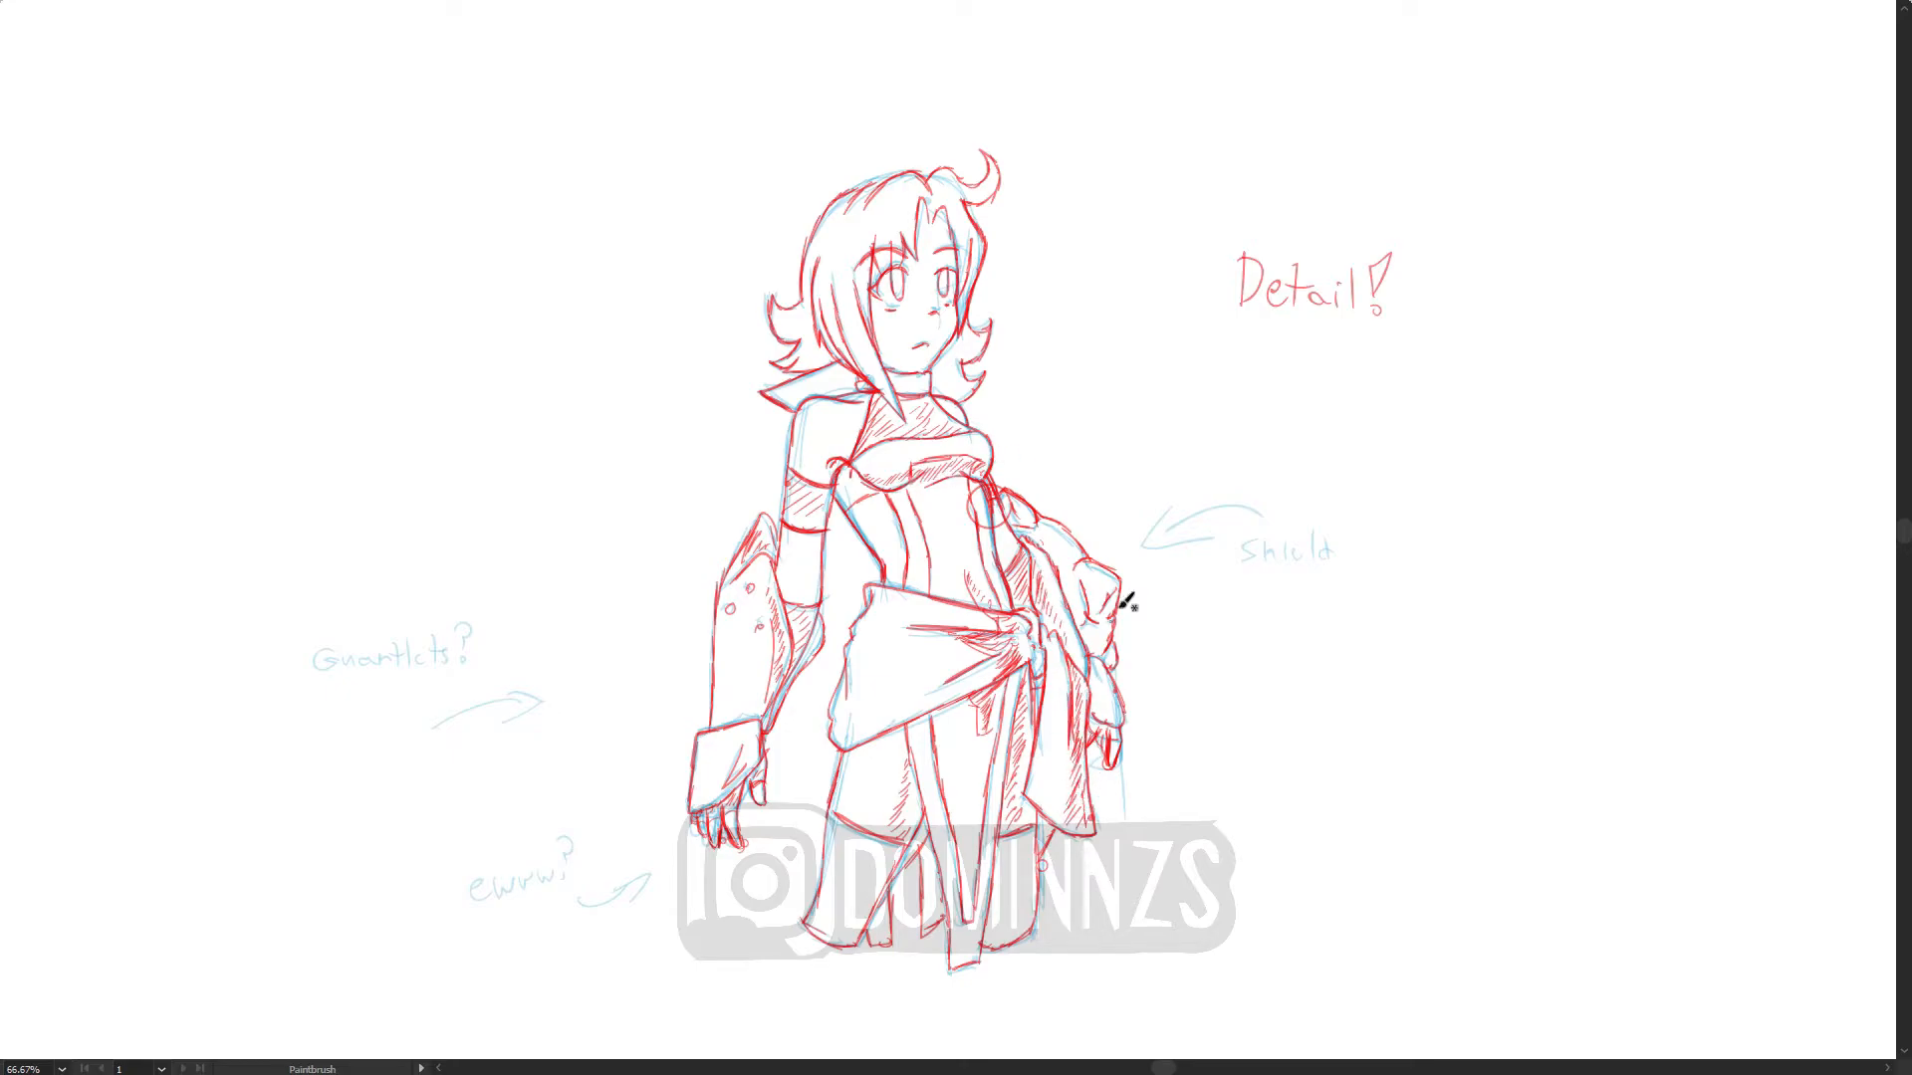
key("ctrl+z")
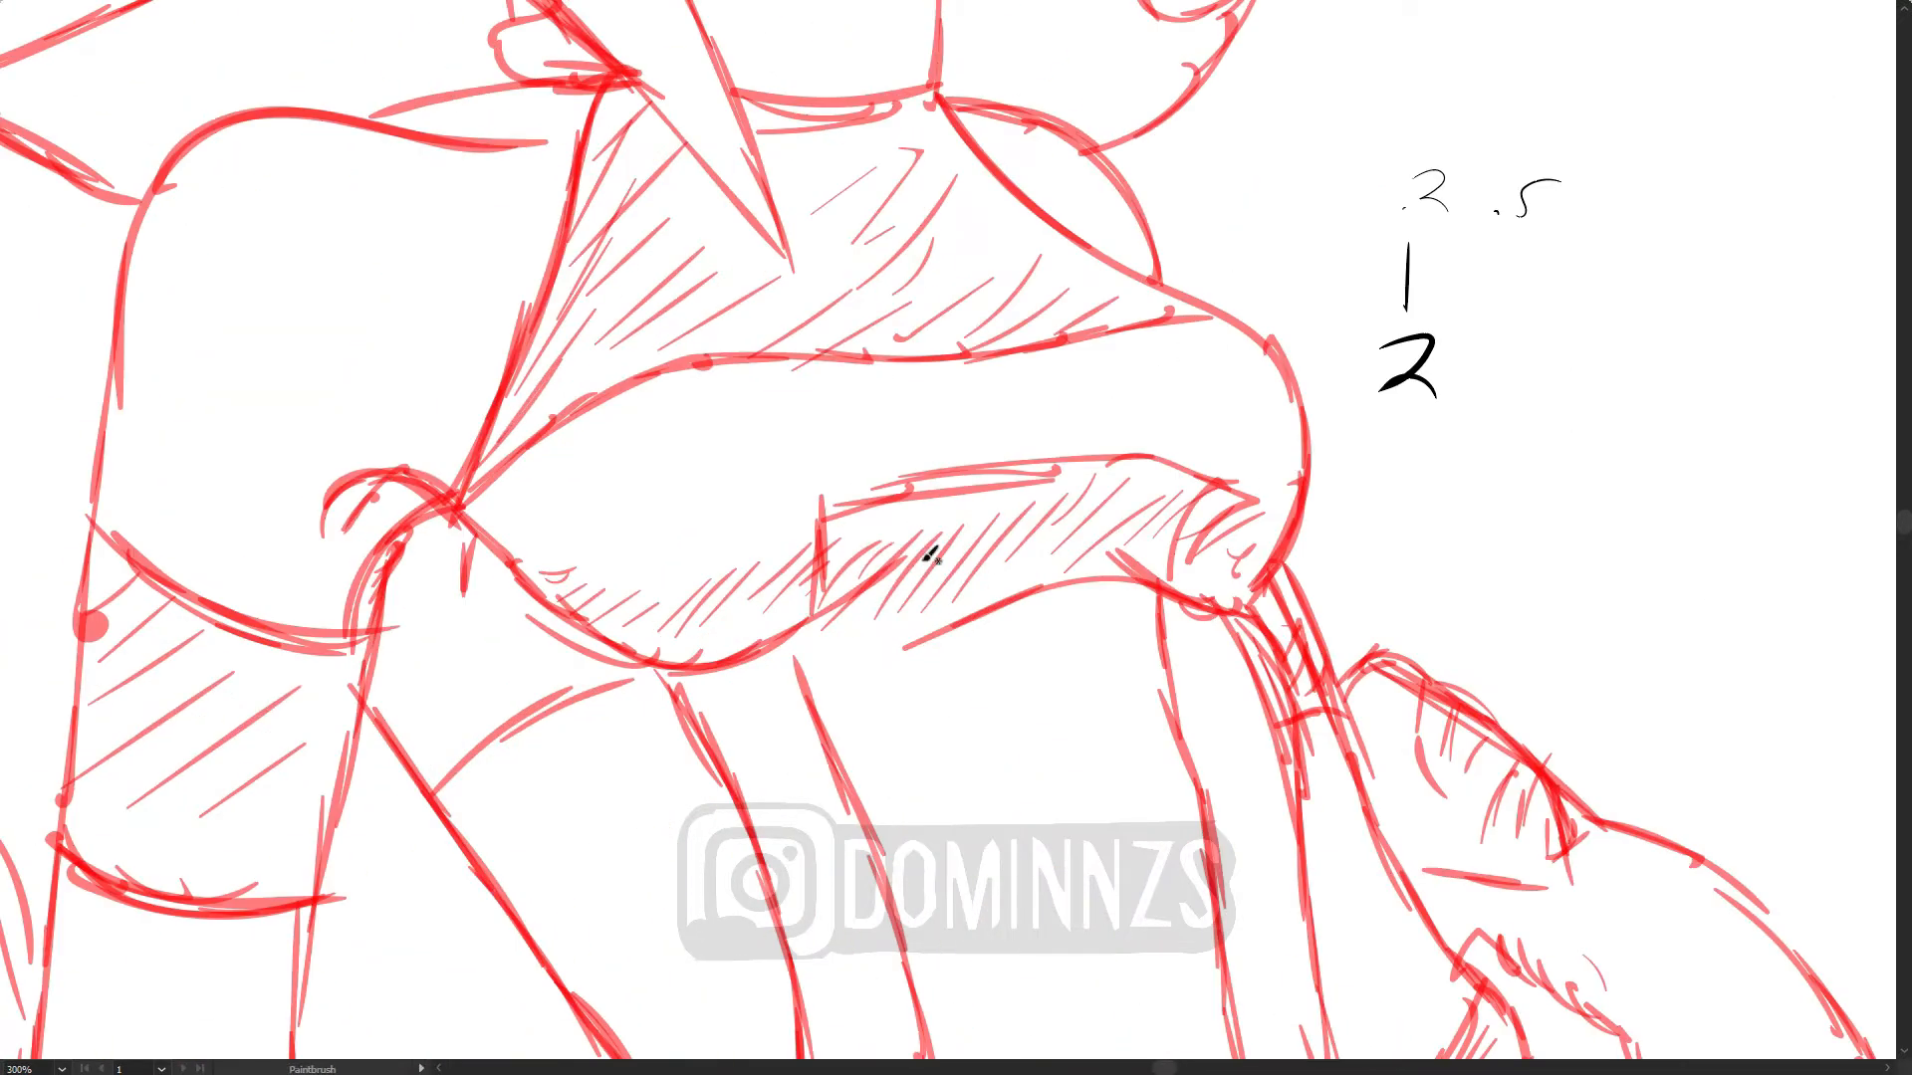
Step: Ink the lower bust contour in black, change the brush stroke weight and write "3" below the width samples
left_click_drag(333, 513, 911, 558)
scroll(1103, 815, "down", 1)
key("f")
left_click(300, 51)
left_click(326, 187)
key("b")
left_click_drag(1292, 574, 1292, 600)
Step: Ink the contour from the neck over the left side of the chest and around the bust in black
scroll(1403, 649, "up", 2)
left_click_drag(813, 621, 1037, 380)
key("ctrl+z")
scroll(956, 398, "down", 1)
mouse_move(670, 265)
left_mouse_down()
mouse_move(973, 779)
mouse_move(864, 741)
left_mouse_up()
scroll(995, 632, "down", 1)
left_click(1096, 508, "ctrl")
left_click(1144, 508, "ctrl")
Step: Ink the curved corset seam below the bust and the side of the torso down to the waist
left_click_drag(447, 873, 742, 652)
key("ctrl+z")
left_click(1245, 466, "ctrl")
left_click(1520, 570, "ctrl")
key("ctrl+z")
left_click_drag(592, 754, 747, 653)
scroll(747, 653, "down", 1)
left_click_drag(708, 732, 562, 481)
Step: Ink the short edge joining the right side of the waist to the hip cloth, redoing the first attempt
key("ctrl+minus")
key("f")
key("f")
key("ctrl+equal")
left_click_drag(1148, 648, 1081, 840)
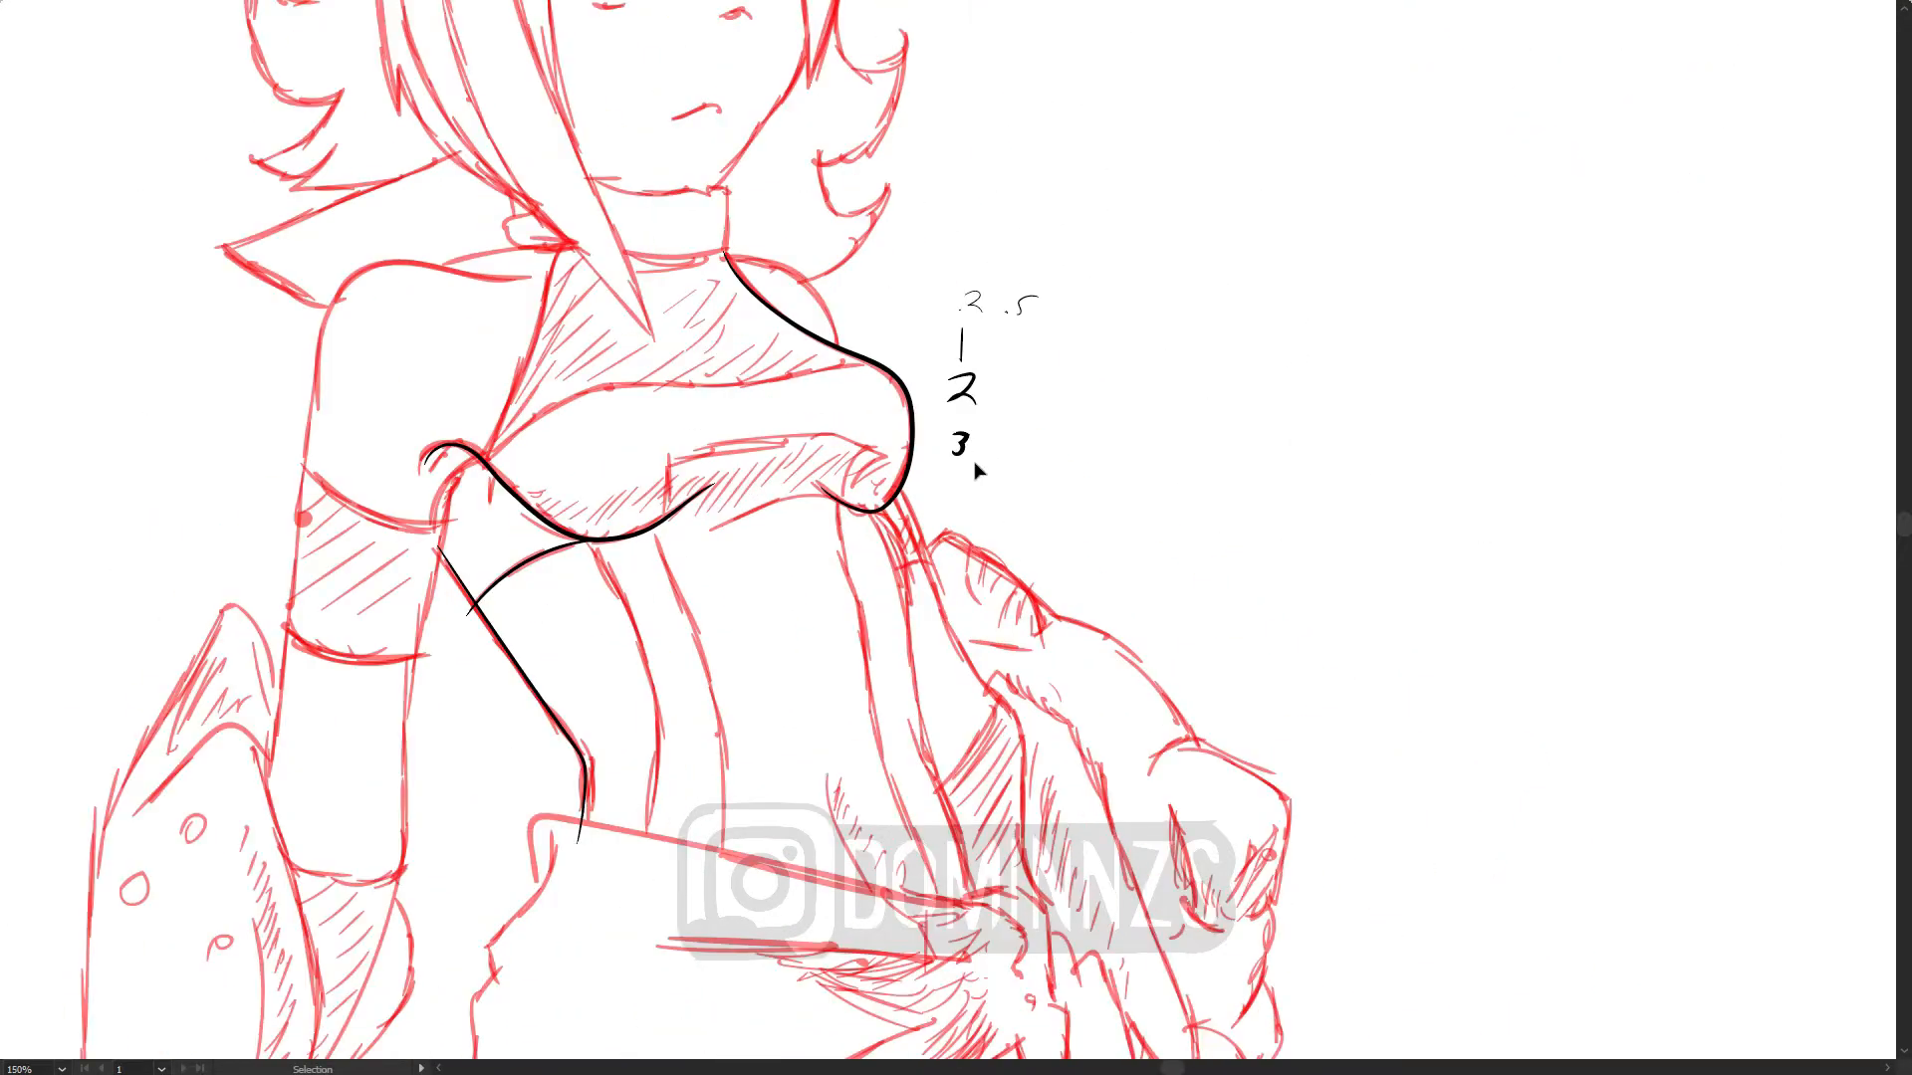
key("ctrl+z")
mouse_move(658, 740)
left_mouse_down()
mouse_move(594, 543)
mouse_move(645, 870)
left_mouse_up()
Step: Ink the right arm's inner and outer contours up to the shoulder, the lower arm band and the halter edge
mouse_move(655, 528)
left_mouse_down()
mouse_move(725, 878)
mouse_move(841, 504)
left_mouse_up()
left_click_drag(503, 462, 487, 505)
mouse_move(493, 466)
left_mouse_down()
mouse_move(447, 519)
mouse_move(381, 944)
left_mouse_up()
left_click_drag(329, 679, 427, 694)
mouse_move(366, 803)
left_mouse_down()
mouse_move(423, 324)
mouse_move(625, 295)
left_mouse_up()
mouse_move(502, 282)
left_mouse_down()
mouse_move(654, 271)
mouse_move(579, 472)
left_mouse_up()
Step: Ink the bust's upper edge, the upper arm band line and the folded trim across the bust
mouse_move(582, 475)
left_mouse_down()
mouse_move(974, 366)
mouse_move(989, 381)
left_mouse_up()
key("ctrl+z")
left_click_drag(381, 647, 529, 671)
left_click_drag(391, 484, 548, 536)
left_click_drag(586, 681, 510, 673)
left_click_drag(685, 528, 900, 449)
Step: Ink the vertical corset seams and the curved line under the left side of the bust
scroll(1051, 848, "up", 2)
mouse_move(868, 928)
left_mouse_down()
mouse_move(741, 594)
mouse_move(670, 177)
left_mouse_up()
left_click_drag(670, 177, 872, 527)
left_click_drag(609, 579, 891, 525)
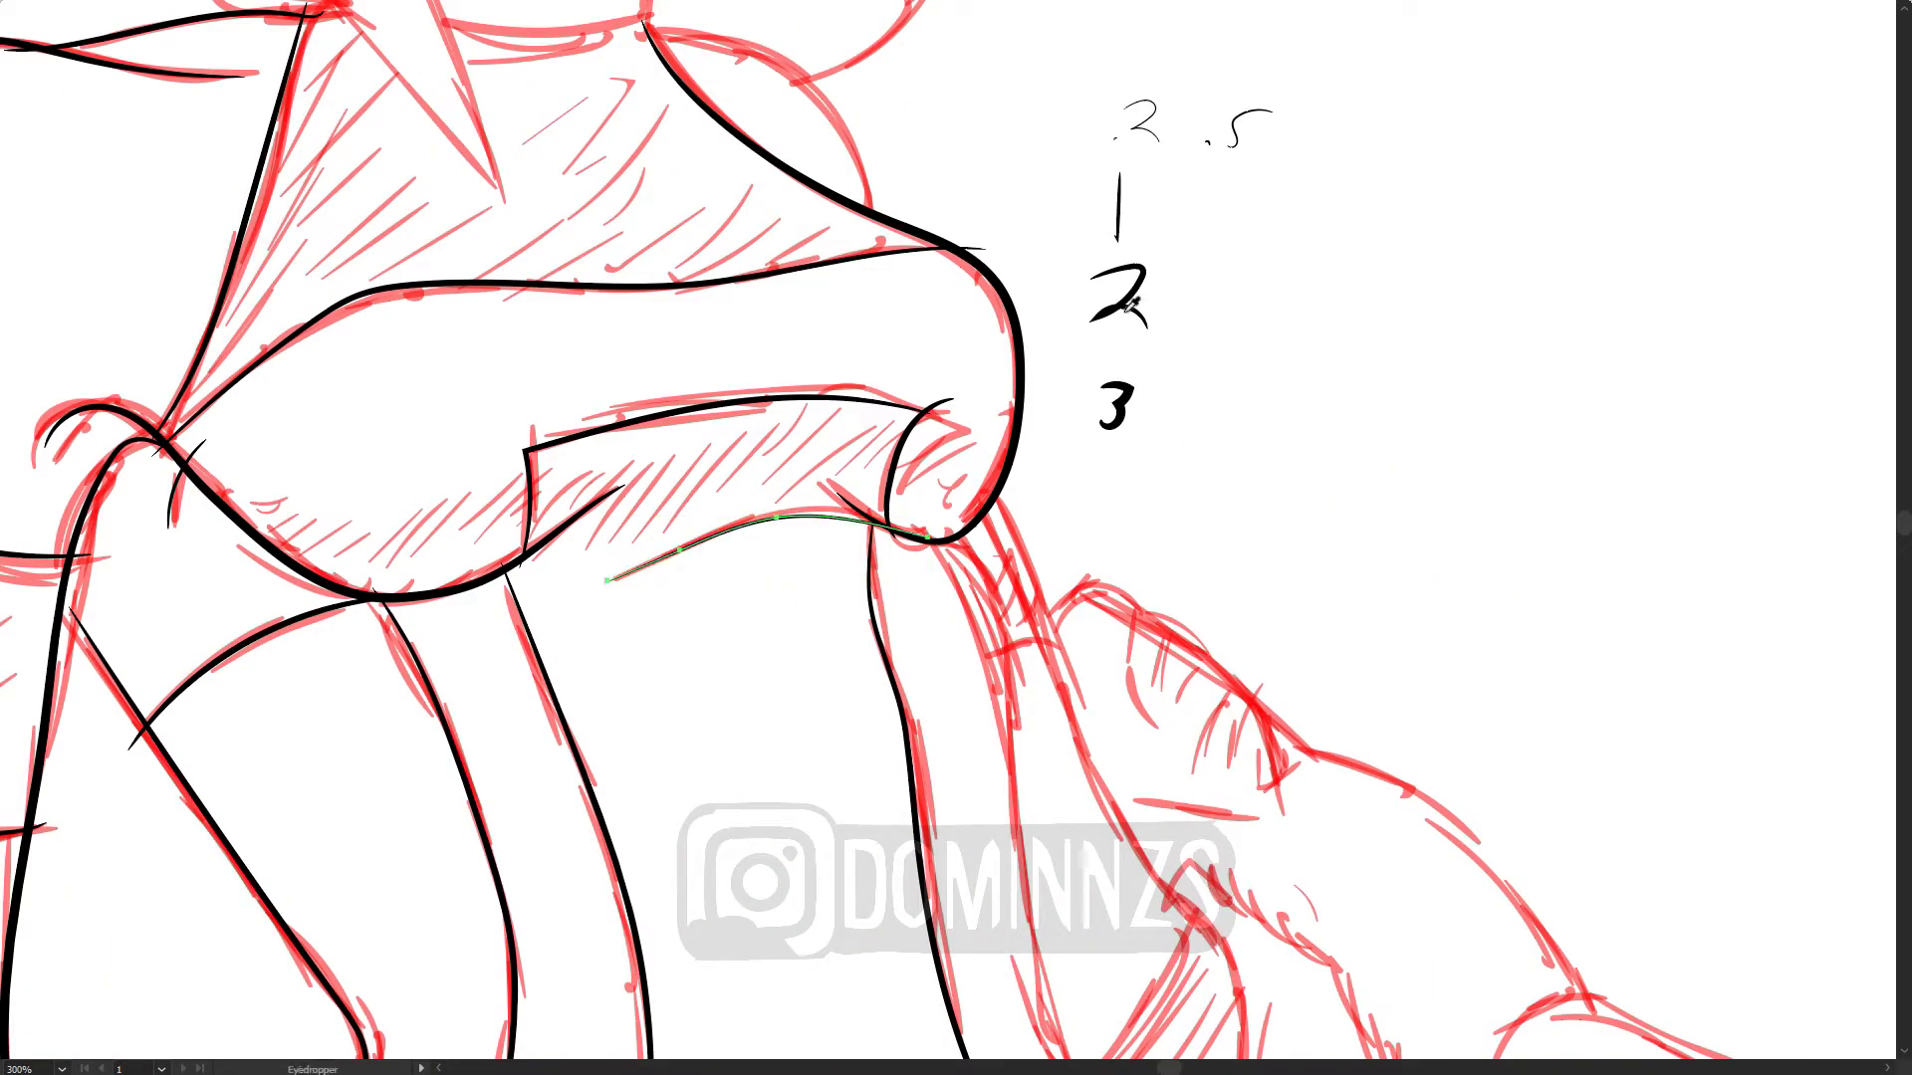
scroll(995, 766, "down", 2)
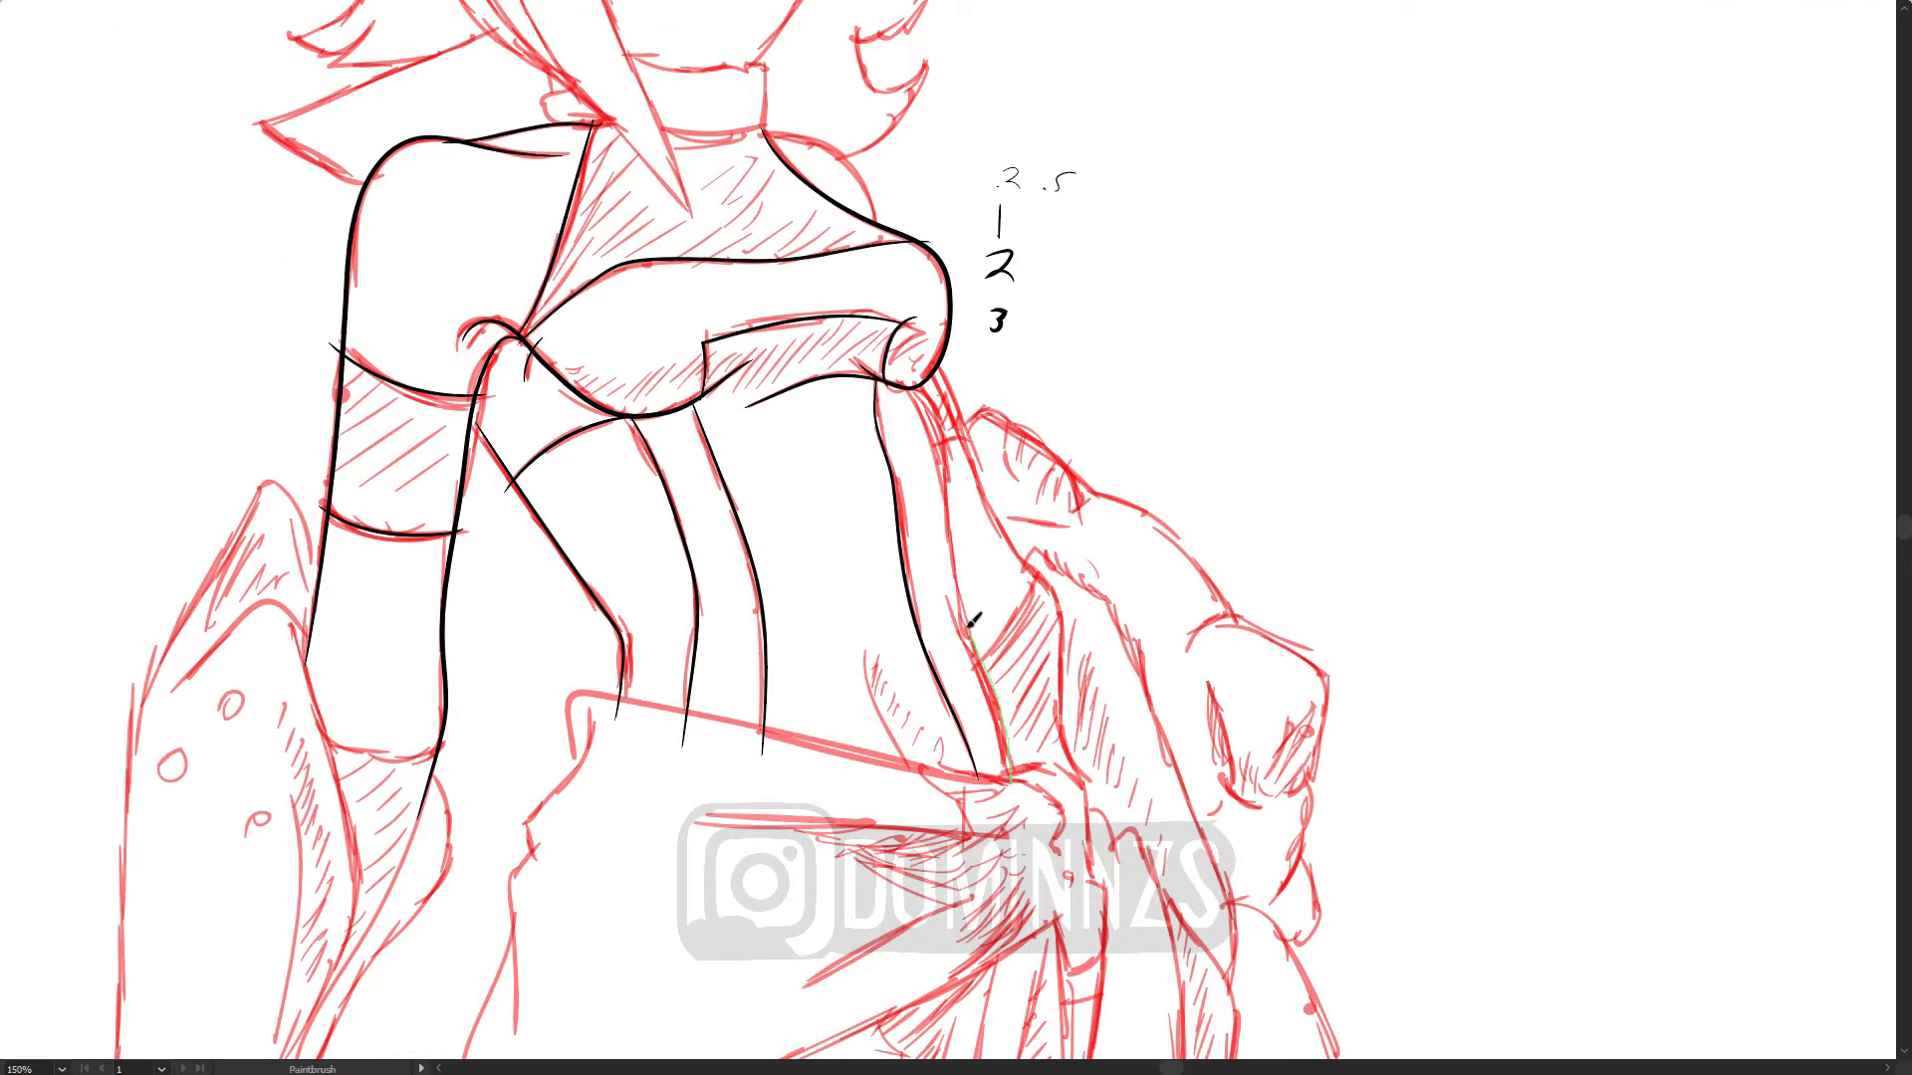
Step: Ink the outermost right edge of the corset from beneath the bust down to the waist
left_click_drag(978, 645, 907, 385)
scroll(890, 393, "up", 3)
left_click_drag(1052, 289, 979, 512)
Step: Draw solid black wedges with the Pencil tool at the left armpit and where the bust meets the corset's right edge
key("n")
mouse_move(796, 584)
left_mouse_down()
mouse_move(908, 600)
mouse_move(918, 575)
mouse_move(802, 585)
mouse_move(1157, 689)
left_mouse_up()
key("shift+x")
key("ctrl+minus")
key("ctrl+minus")
key("ctrl+equal")
key("ctrl+equal")
mouse_move(475, 798)
left_mouse_down()
mouse_move(556, 616)
mouse_move(627, 669)
mouse_move(617, 645)
mouse_move(475, 799)
left_mouse_up()
key("shift+x")
key("v")
left_click(648, 866)
key("ctrl+minus")
key("ctrl+minus")
key("ctrl+minus")
left_click_drag(1201, 833, 979, 597)
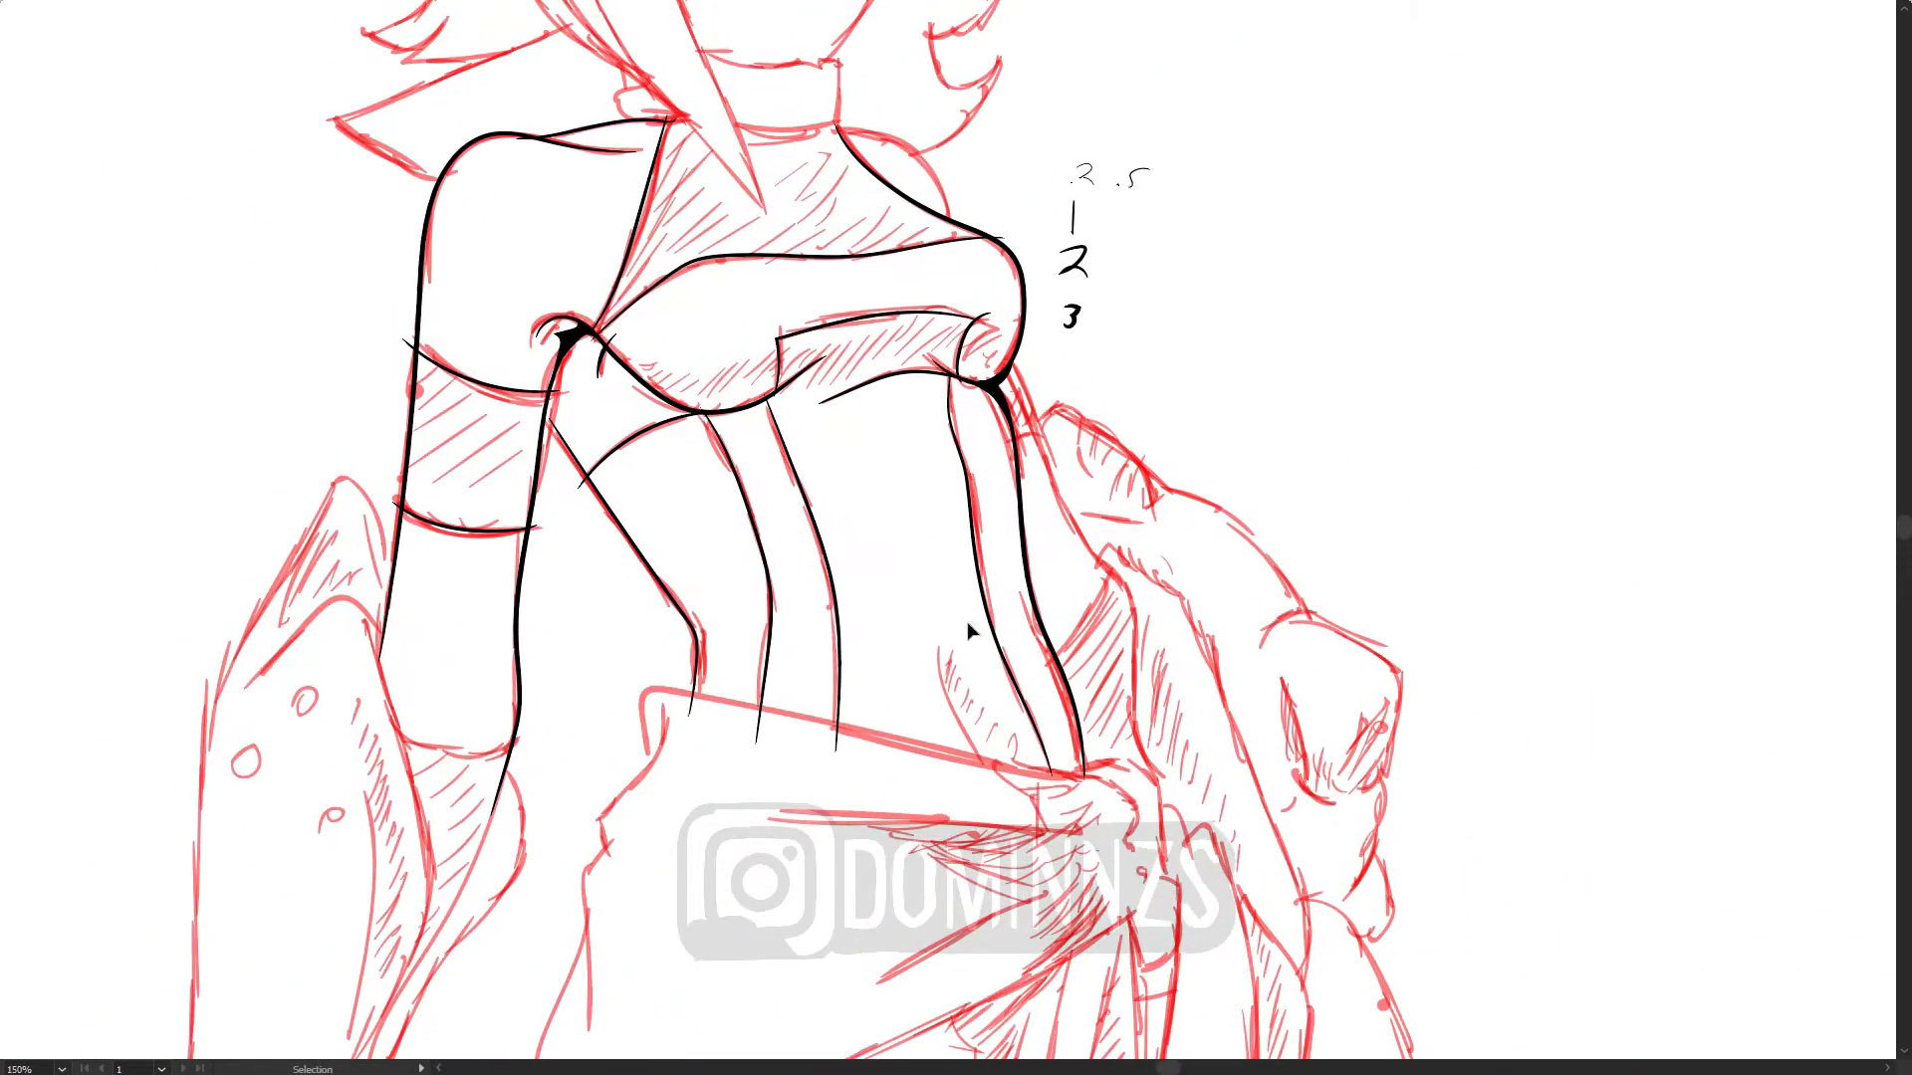
Step: Thicken the line under the left side of the bust with a filled black Pencil shape
key("ctrl+equal")
key("ctrl+equal")
key("n")
mouse_move(709, 558)
left_mouse_down()
mouse_move(605, 528)
mouse_move(645, 538)
left_mouse_up()
key("shift+x")
key("v")
left_click(933, 813)
key("ctrl+minus")
key("ctrl+minus")
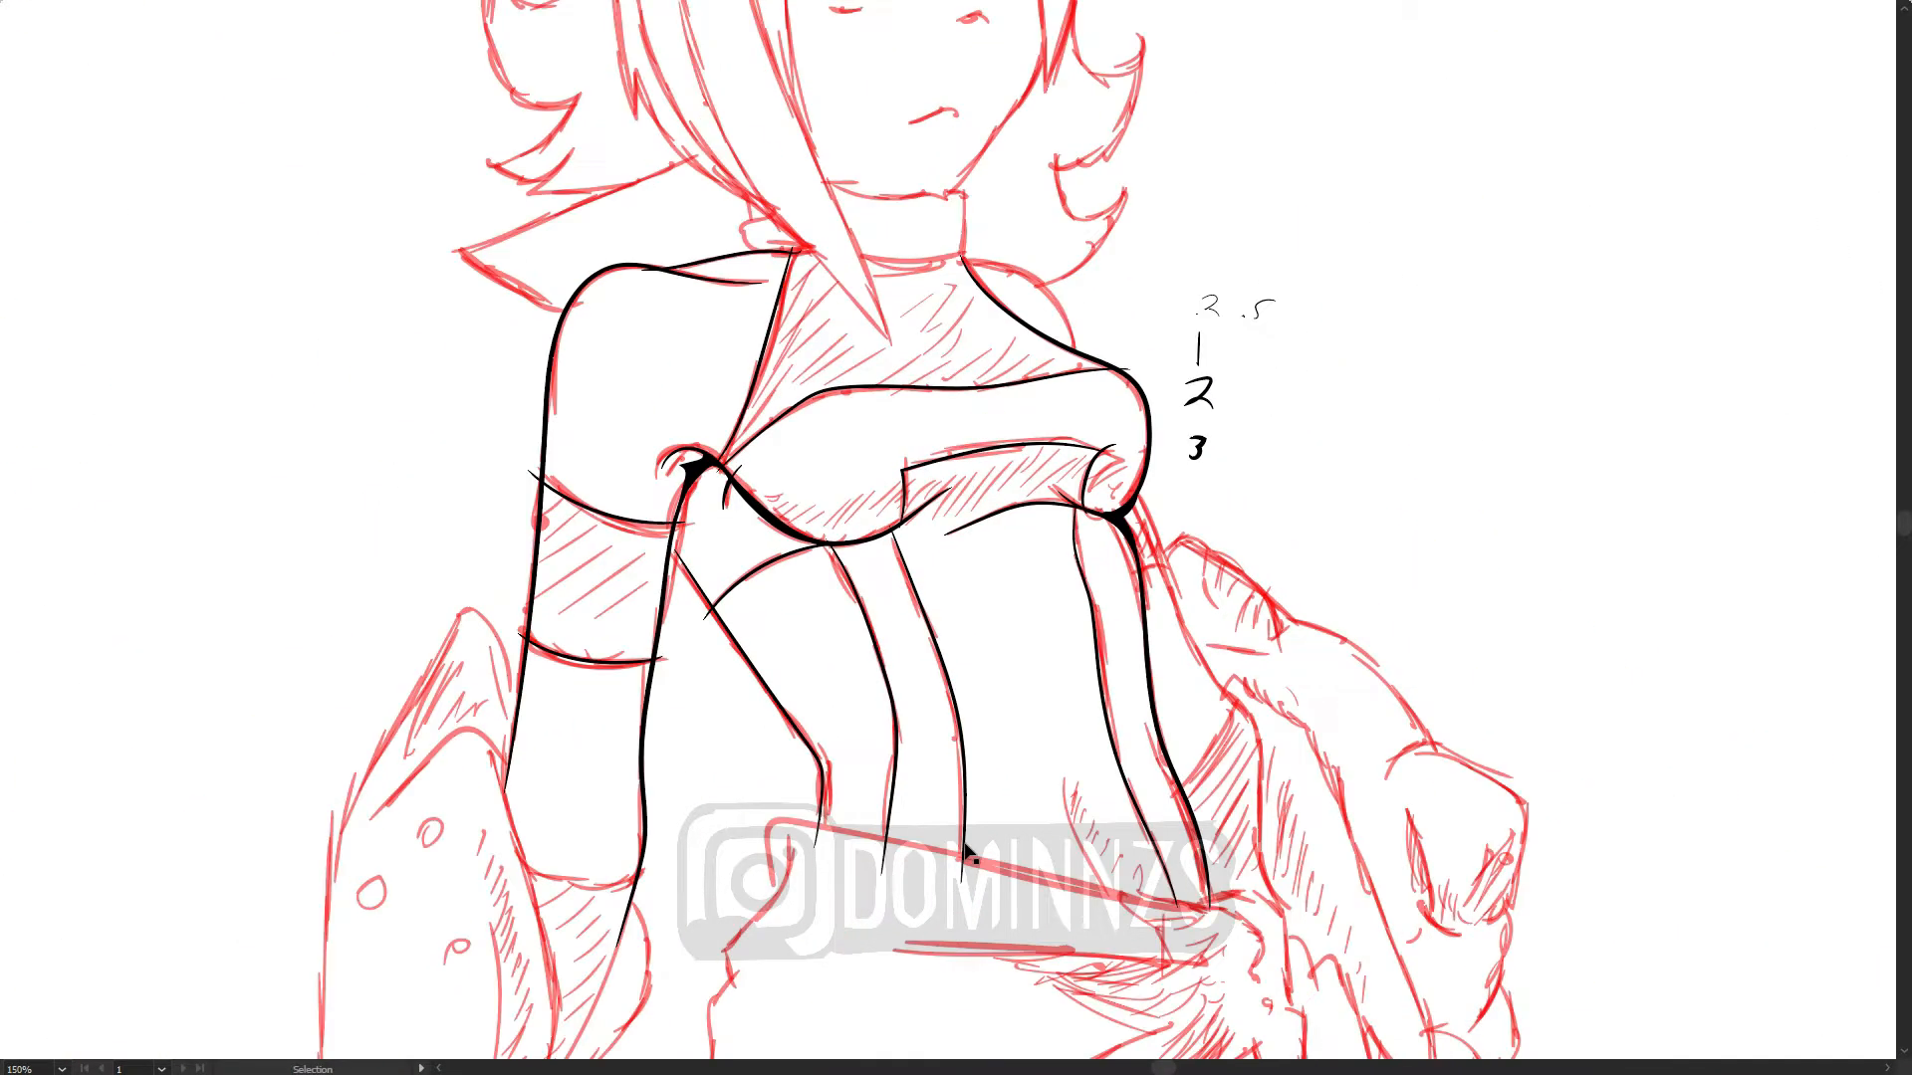
Step: Ink the hip cloth's outline with its wavy left side and straight lower edge, plus its long fold lines
left_click_drag(1220, 513, 1029, 435)
left_click_drag(1296, 739, 1369, 308)
key("b")
mouse_move(1147, 522)
left_mouse_down()
mouse_move(959, 649)
mouse_move(644, 774)
mouse_move(601, 520)
left_mouse_up()
key("ctrl+z")
left_click_drag(596, 661, 679, 317)
mouse_move(655, 396)
left_mouse_down()
mouse_move(872, 344)
mouse_move(1087, 399)
mouse_move(1136, 469)
left_mouse_up()
key("ctrl+z")
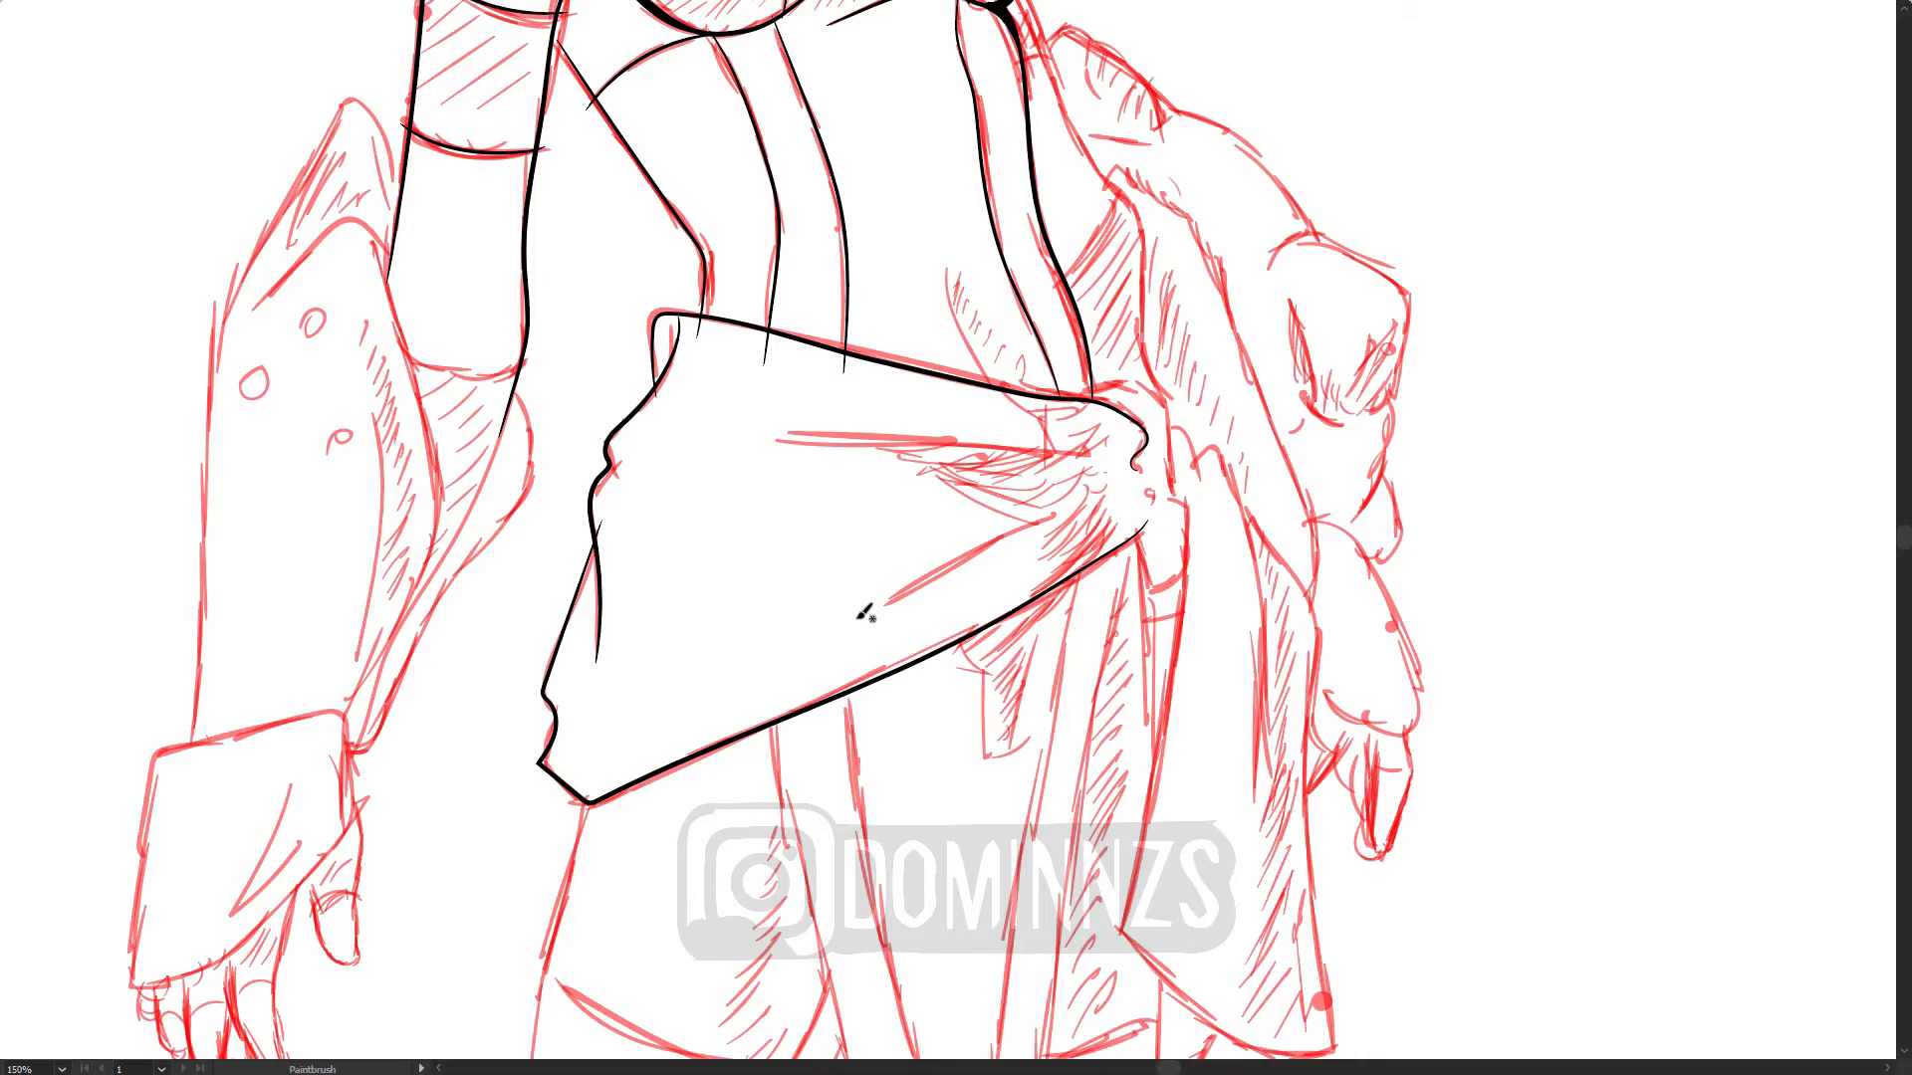
left_click_drag(856, 620, 1106, 493)
left_click_drag(790, 434, 1082, 443)
Step: Ink the visible part of the arm behind the corset's right side with its band lines, and the knot at the hip
key("ctrl+0")
key("ctrl+plus")
key("ctrl+plus")
key("ctrl+plus")
key("ctrl+plus")
left_click_drag(794, 396, 941, 811)
left_click_drag(965, 867, 900, 585)
key("ctrl+z")
mouse_move(857, 716)
left_mouse_down()
mouse_move(898, 631)
mouse_move(803, 513)
mouse_move(852, 390)
mouse_move(728, 116)
left_mouse_up()
mouse_move(932, 442)
left_mouse_down()
mouse_move(998, 579)
mouse_move(828, 547)
left_mouse_up()
left_click_drag(789, 326, 826, 316)
left_click_drag(1090, 722, 1107, 622)
key("ctrl+minus")
Step: Ink the long cloth strip hanging between the legs: outer edges, hem and inner border
left_click_drag(963, 962, 1003, 511)
left_click_drag(979, 175, 890, 699)
key("ctrl+z")
left_click_drag(877, 804, 973, 179)
left_click_drag(807, 796, 894, 786)
left_click_drag(820, 804, 731, 283)
mouse_move(785, 283)
left_mouse_down()
mouse_move(850, 713)
mouse_move(785, 274)
left_mouse_up()
key("ctrl+z")
left_click_drag(840, 696, 880, 698)
mouse_move(936, 203)
left_mouse_down()
mouse_move(868, 711)
mouse_move(935, 204)
left_mouse_up()
key("ctrl+z")
Step: Ink the left leg's contours, cut-off lower edge and thigh band line, and the cloth pieces behind it
left_click_drag(525, 715, 615, 361)
left_click_drag(647, 748, 527, 697)
left_click_drag(634, 753, 773, 469)
mouse_move(577, 468)
left_mouse_down()
mouse_move(745, 553)
mouse_move(782, 496)
left_mouse_up()
left_click_drag(696, 611, 653, 692)
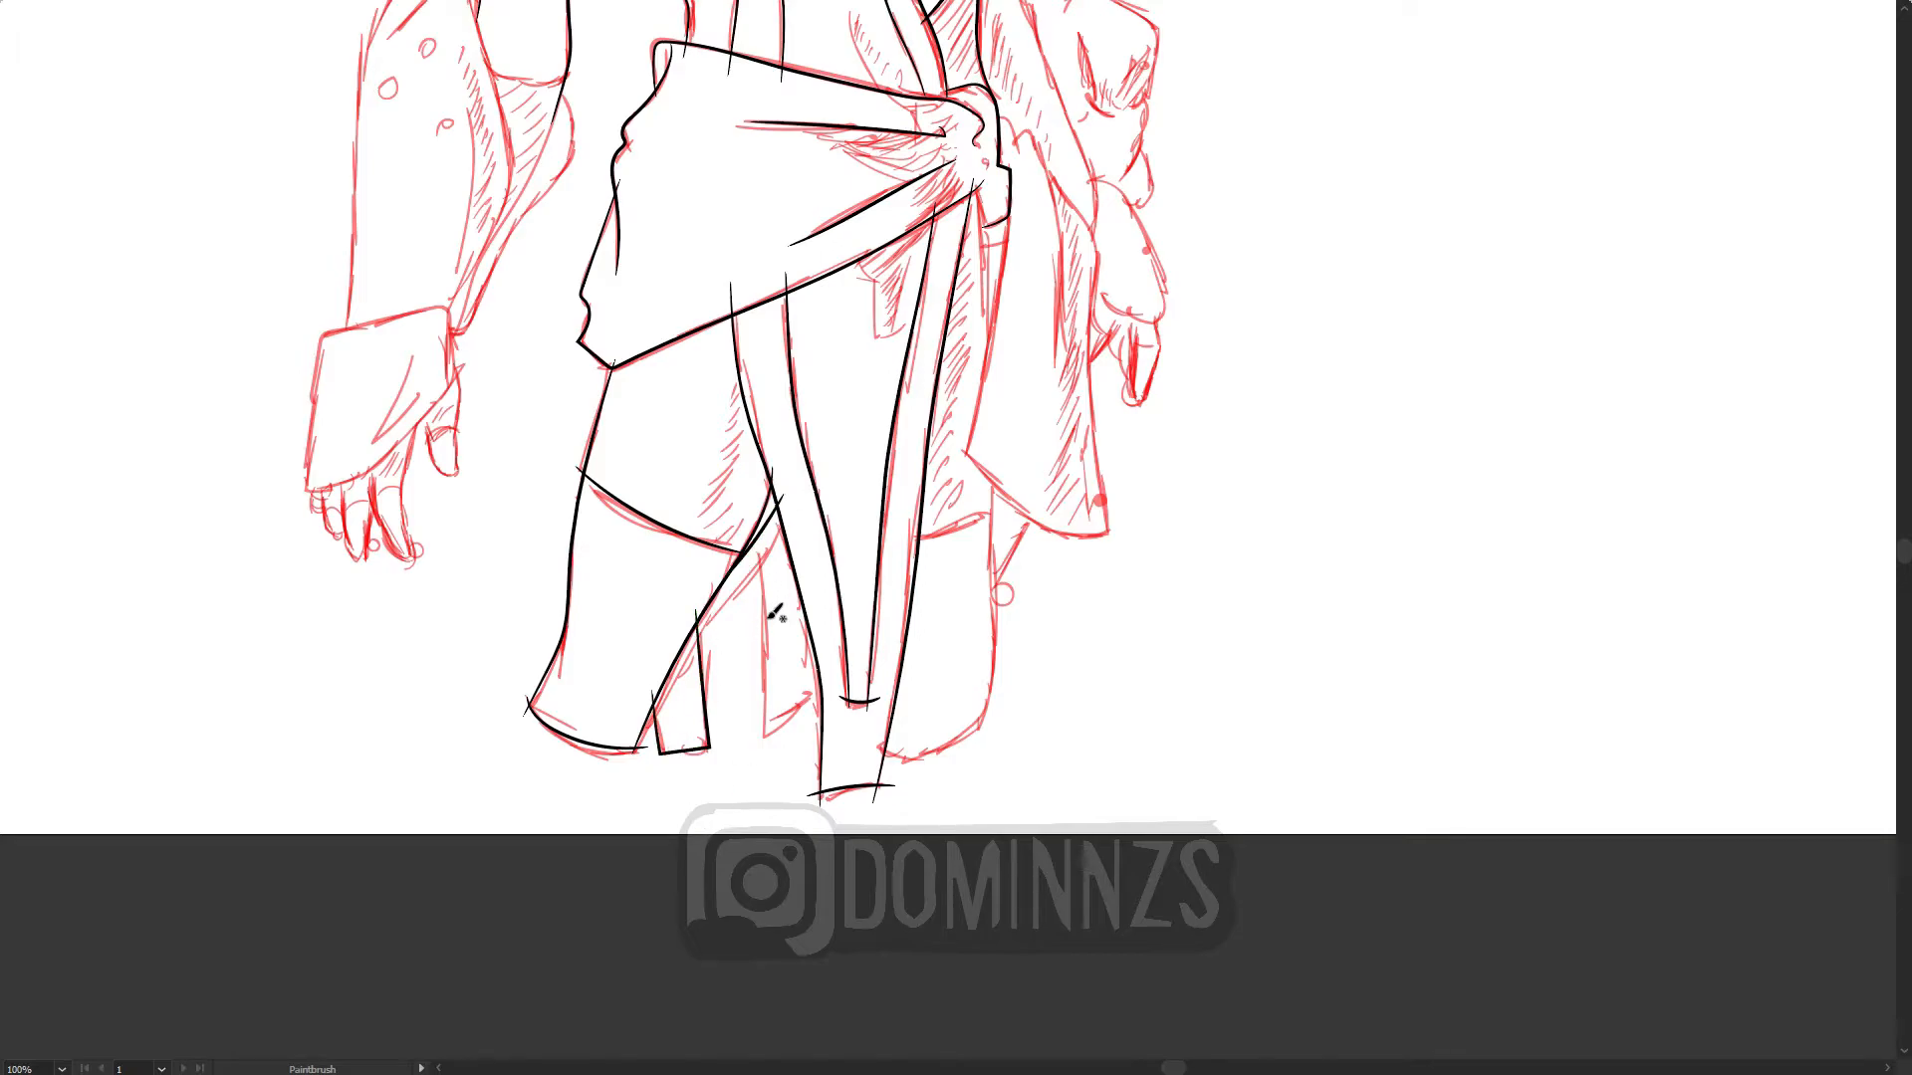
left_click_drag(763, 535, 818, 687)
left_click_drag(917, 640, 974, 834)
Step: Add a thicker handwritten 4 beside the 3 in the stroke-width samples
key("ctrl+minus")
key("ctrl+minus")
key("ctrl+minus")
key("ctrl+equal")
key("ctrl+equal")
key("f")
key("v")
left_click(837, 637)
left_click(299, 51)
left_click(271, 190)
key("ctrl+equal")
key("ctrl+equal")
key("b")
left_click_drag(1107, 611, 1108, 646)
left_click(1006, 577)
Step: Ink the far shoulder's curve from the halter edge down to the upper right of the bust
key("ctrl+minus")
left_click(810, 595)
key("ctrl+equal")
left_click_drag(1098, 249, 1055, 548)
key("f")
key("f")
key("b")
left_click_drag(774, 309, 884, 409)
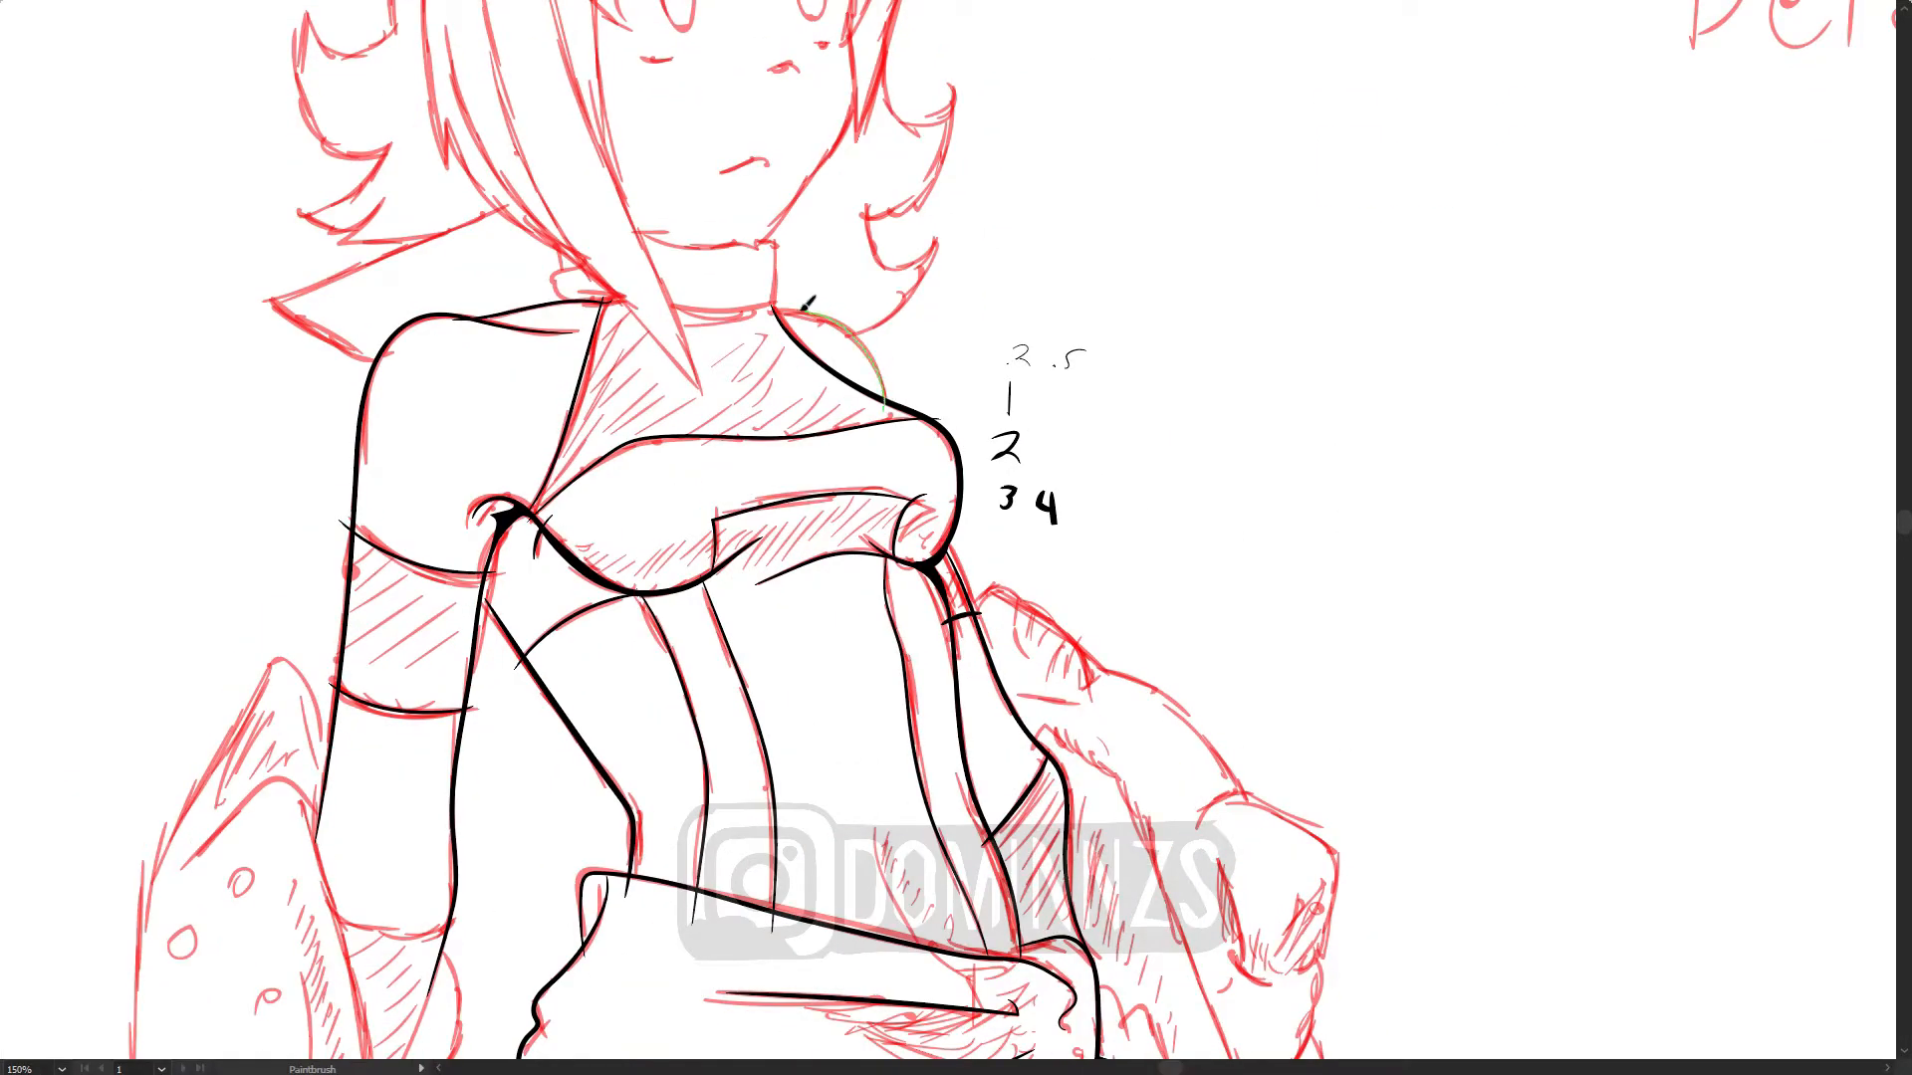
Step: Ink the long pointed hair strands framing the left side of the face and the hair's outer left edge
left_click_drag(704, 396, 694, 786)
left_click_drag(540, 360, 690, 796)
left_click_drag(601, 224, 687, 782)
mouse_move(476, 388)
left_mouse_down()
mouse_move(622, 647)
mouse_move(582, 667)
left_mouse_up()
left_click_drag(445, 513, 441, 504)
left_click_drag(442, 504, 433, 310)
Step: Ink the top of the hair with its parting strokes and the curved curl rising from the crown
mouse_move(868, 592)
left_mouse_down()
mouse_move(1079, 714)
mouse_move(1070, 766)
left_mouse_up()
mouse_move(585, 600)
left_mouse_down()
mouse_move(772, 265)
mouse_move(707, 281)
mouse_move(766, 267)
left_mouse_up()
key("ctrl+z")
mouse_move(753, 339)
left_mouse_down()
mouse_move(967, 286)
mouse_move(1012, 436)
left_mouse_up()
mouse_move(816, 483)
left_mouse_down()
mouse_move(917, 372)
mouse_move(951, 374)
left_mouse_up()
mouse_move(1062, 387)
left_mouse_down()
mouse_move(1173, 374)
mouse_move(1204, 258)
left_mouse_up()
left_click_drag(1162, 420, 1213, 269)
left_click_drag(1175, 478, 1022, 302)
Step: Ink the hair strands on the right side of the face and their outward-flipped tips
mouse_move(922, 320)
left_mouse_down()
mouse_move(988, 350)
mouse_move(1005, 579)
left_mouse_up()
mouse_move(1049, 350)
left_mouse_down()
mouse_move(985, 580)
mouse_move(1008, 687)
left_mouse_up()
left_click_drag(1004, 687, 1028, 268)
left_click_drag(1046, 488, 958, 278)
mouse_move(960, 303)
left_mouse_down()
mouse_move(999, 423)
mouse_move(1017, 391)
left_mouse_up()
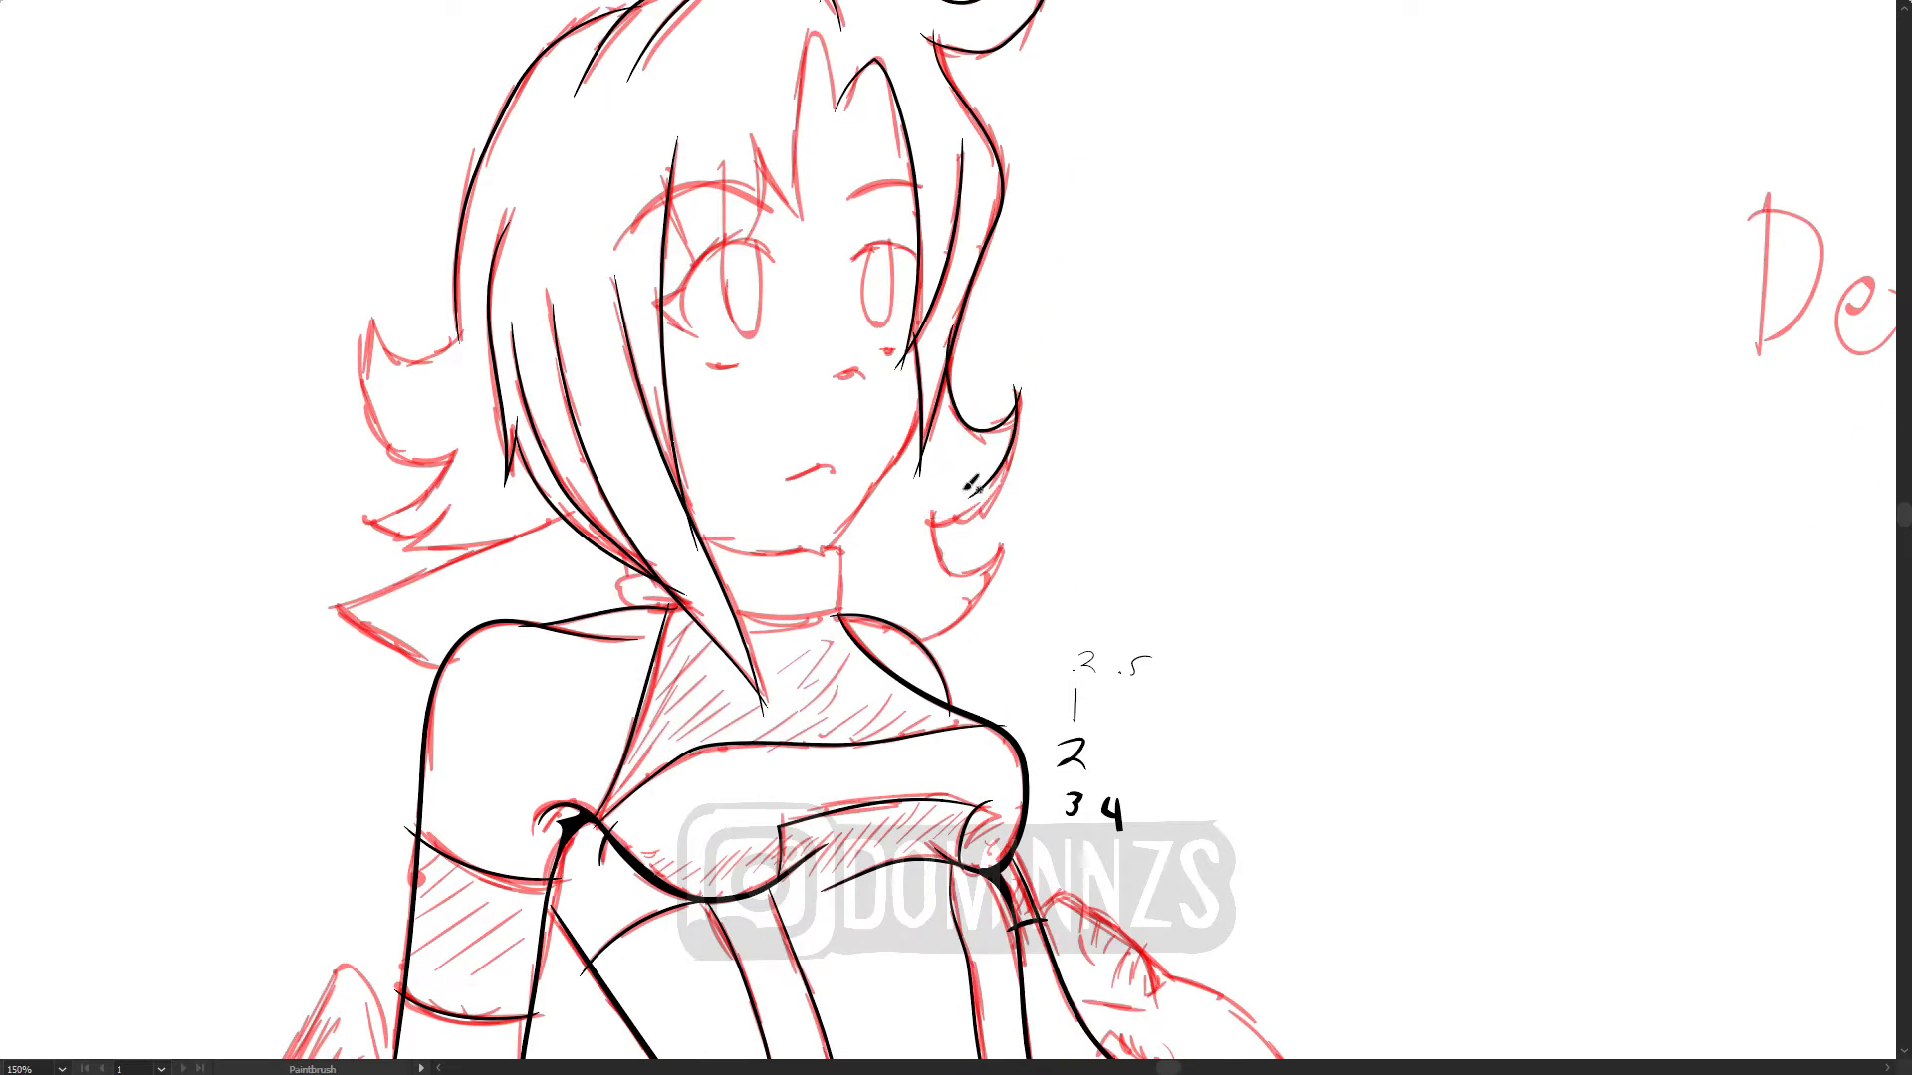
mouse_move(1001, 486)
left_mouse_down()
mouse_move(918, 528)
mouse_move(1002, 545)
left_mouse_up()
left_click_drag(1001, 547, 913, 645)
Step: Ink the jawline and the upper edge of the neck collar, undoing unsuitable strokes
left_click_drag(726, 614, 845, 545)
key("ctrl+z")
left_click_drag(1145, 782, 1089, 701)
mouse_move(673, 534)
left_mouse_down()
mouse_move(789, 532)
mouse_move(785, 466)
left_mouse_up()
left_click_drag(638, 455, 772, 469)
left_click_drag(761, 475, 867, 303)
key("ctrl+z")
Step: Delete a stroke near the neck and ink the sides and lower edge of the neck collar
left_click_drag(1051, 537, 1124, 610)
key("ctrl+equal")
key("ctrl+equal")
left_click(769, 580, "ctrl")
key("Delete")
left_click_drag(724, 550, 768, 685)
left_click_drag(478, 647, 769, 599)
mouse_move(742, 624)
left_mouse_down()
mouse_move(615, 570)
mouse_move(662, 551)
mouse_move(628, 571)
left_mouse_up()
Step: Ink the pointed flap sticking out behind the neck above the left shoulder
mouse_move(517, 430)
left_mouse_down()
mouse_move(841, 419)
mouse_move(356, 610)
left_mouse_up()
left_click_drag(359, 607, 583, 738)
key("ctrl+minus")
key("ctrl+minus")
key("ctrl+minus")
key("ctrl+minus")
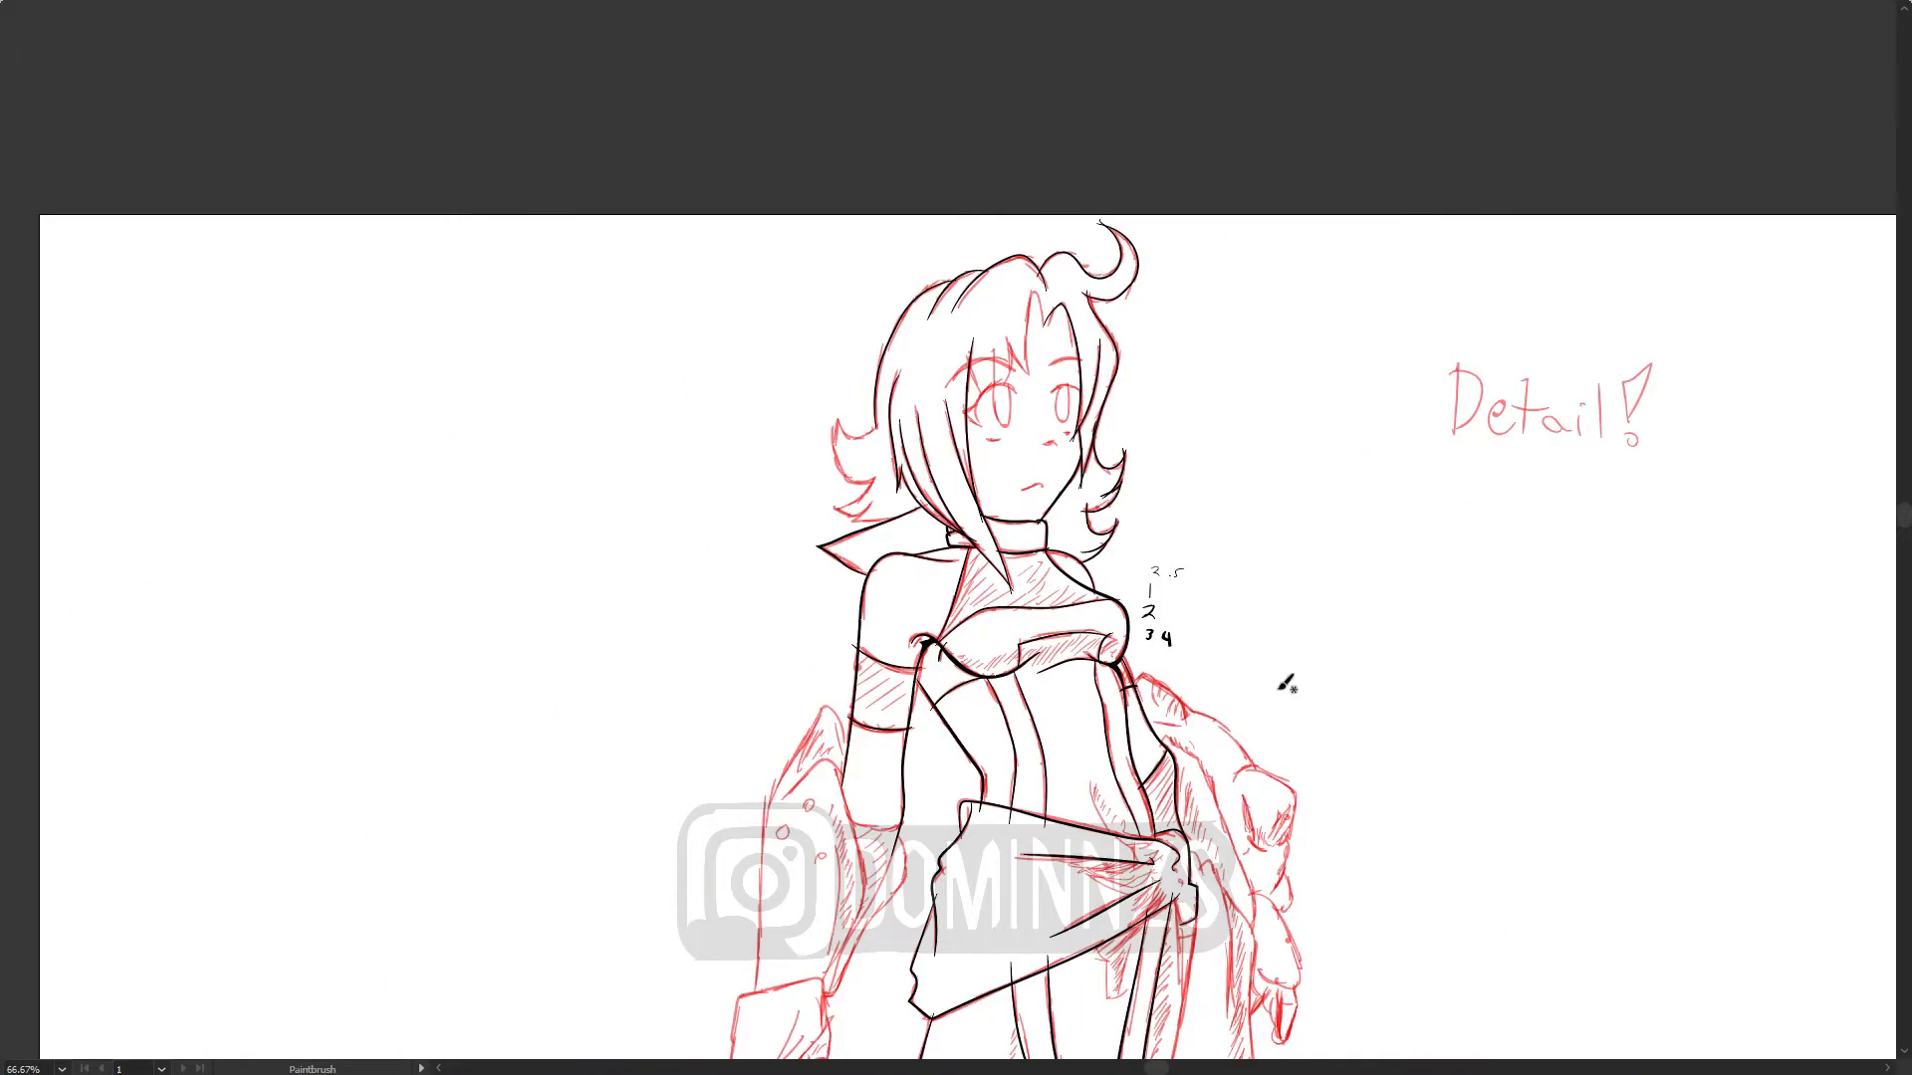
Step: Ink the outward-flipped hair tips to the left of the neck
key("ctrl+equal")
left_click_drag(1308, 573, 1135, 761)
key("ctrl+equal")
mouse_move(525, 747)
left_mouse_down()
mouse_move(475, 794)
mouse_move(566, 789)
left_mouse_up()
left_click_drag(525, 749, 436, 763)
left_click_drag(532, 693, 436, 768)
left_click_drag(445, 557, 534, 694)
left_click_drag(439, 548, 541, 575)
Step: Ink the mouth, the short line below the left eye and the nose
mouse_move(1047, 529)
left_mouse_down()
mouse_move(926, 634)
mouse_move(912, 518)
left_mouse_up()
left_click_drag(721, 710, 772, 704)
left_click_drag(645, 598, 684, 598)
left_click_drag(774, 599, 781, 605)
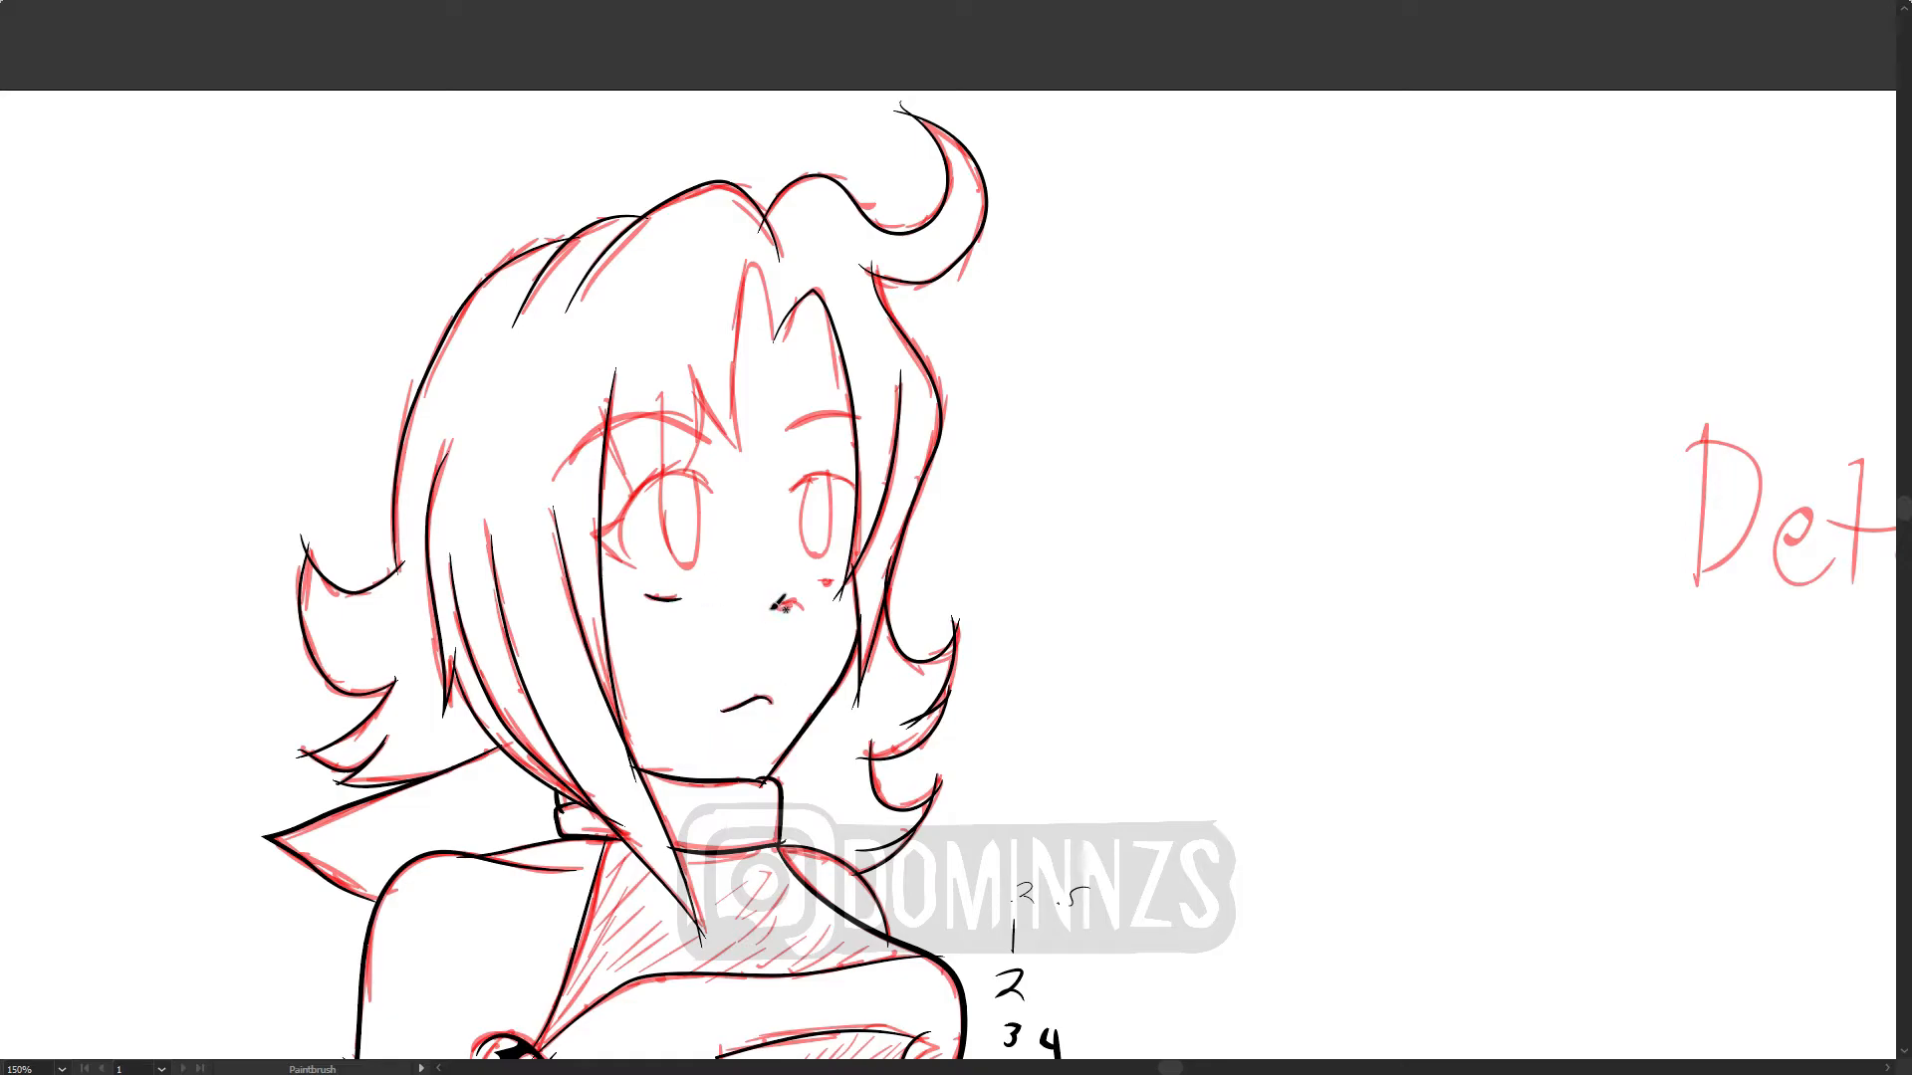
Step: Ink the left eye's iris and upper lash line with its pointed outer corner
left_click_drag(635, 566, 661, 478)
mouse_move(662, 478)
left_mouse_down()
mouse_move(667, 554)
mouse_move(687, 565)
mouse_move(696, 476)
left_mouse_up()
mouse_move(712, 495)
left_mouse_down()
mouse_move(635, 494)
mouse_move(590, 531)
left_mouse_up()
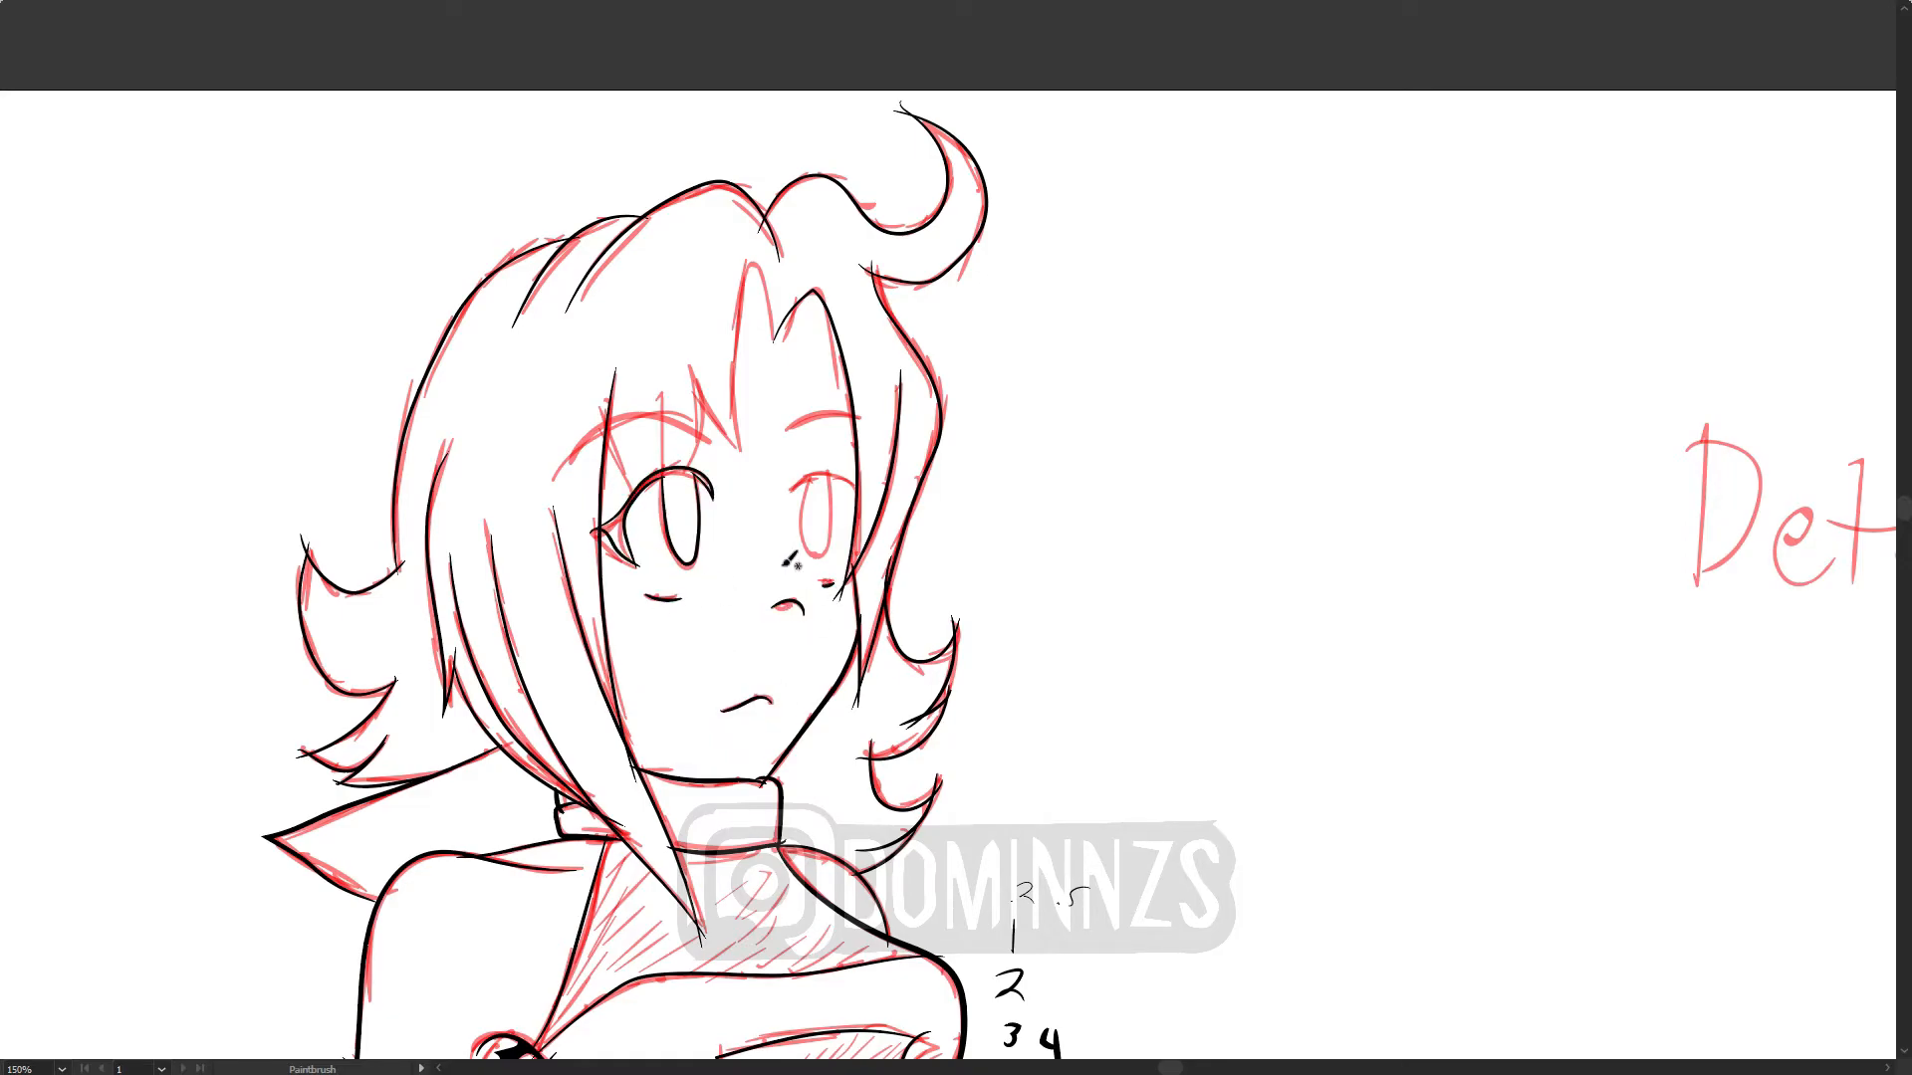
Step: Ink the fringe strands across the forehead, including the tall pointed lock and the peak beside it
key("ctrl+equal")
key("ctrl+equal")
left_click_drag(302, 417, 784, 583)
left_click_drag(755, 433, 797, 609)
mouse_move(854, 394)
left_mouse_down()
mouse_move(862, 561)
mouse_move(898, 344)
left_mouse_up()
mouse_move(929, 421)
left_mouse_down()
mouse_move(1035, 570)
mouse_move(1079, 332)
left_mouse_up()
left_click_drag(1080, 483, 1043, 616)
left_click(1071, 384, "ctrl")
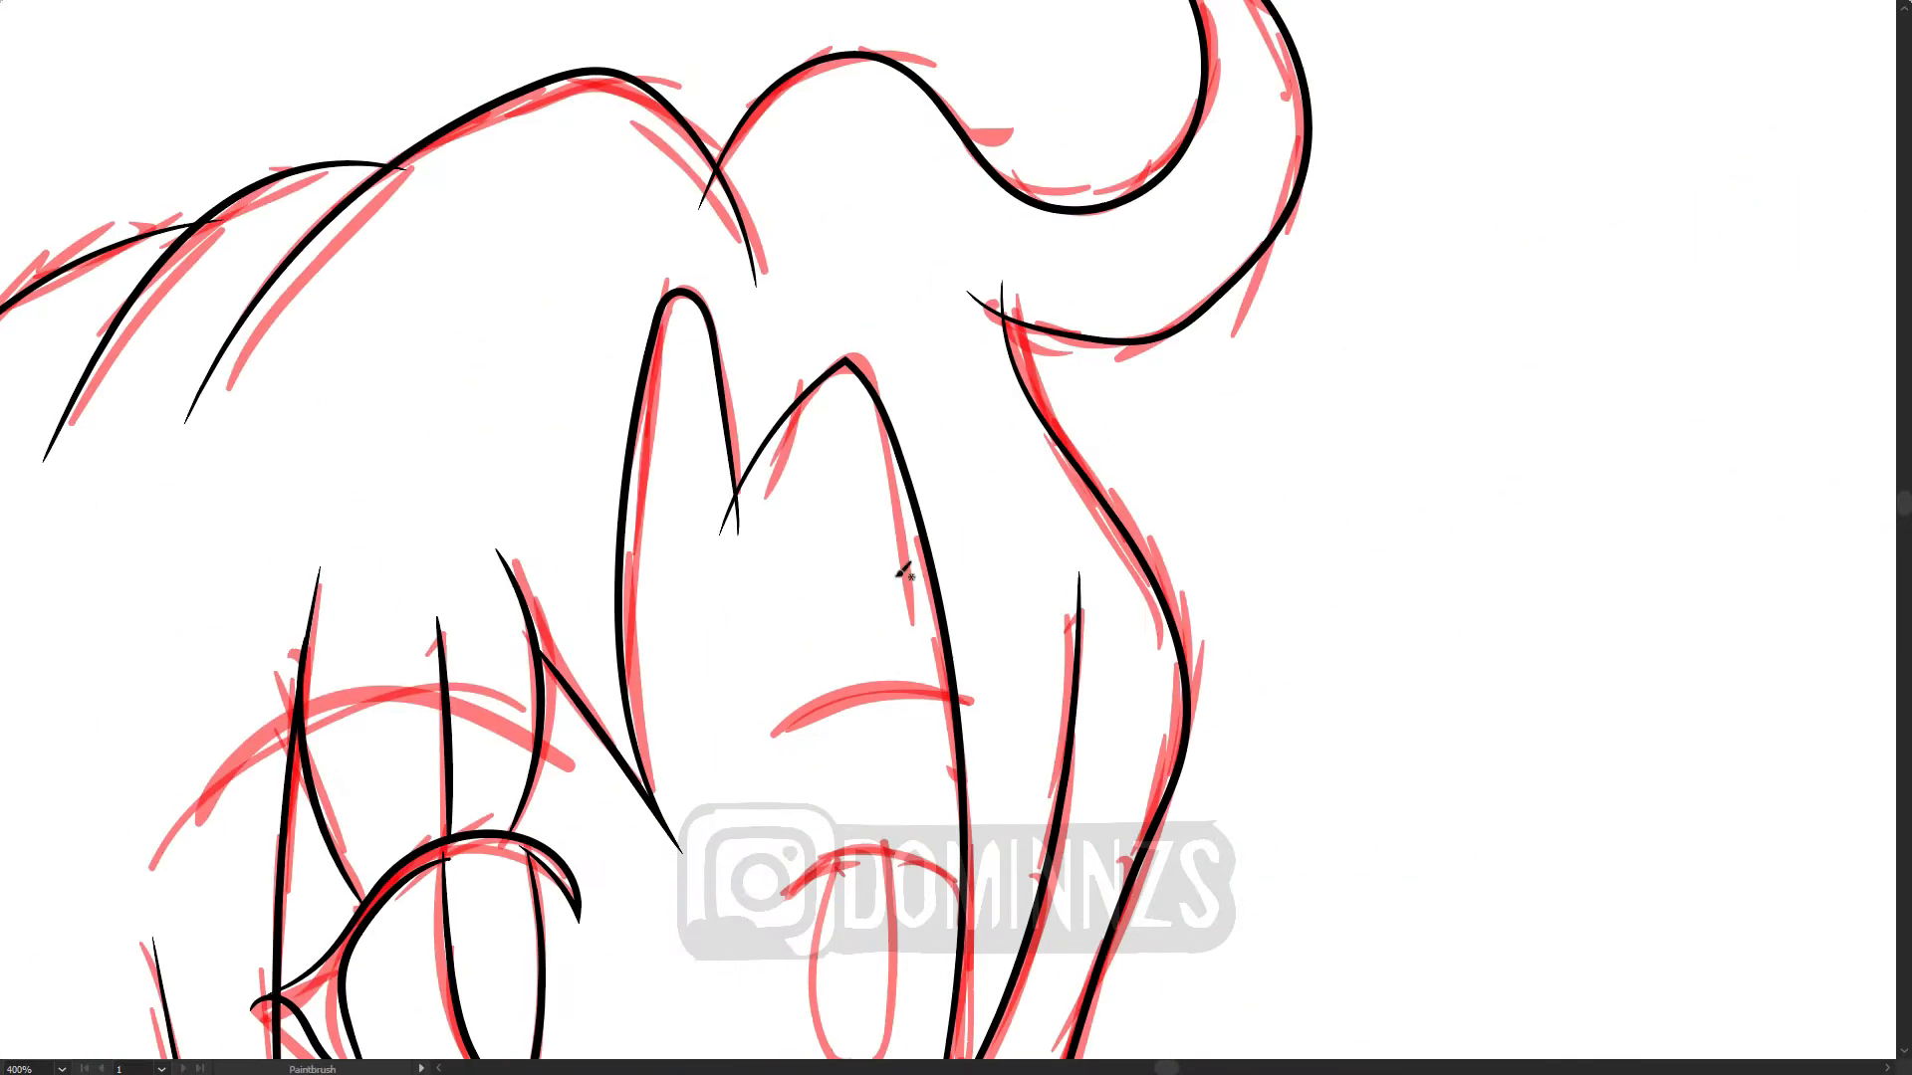
Step: Ink thin curved shading lines inside the two pointed fringe peaks above the forehead
mouse_move(734, 492)
left_mouse_down()
mouse_move(907, 492)
mouse_move(857, 447)
left_mouse_up()
left_click_drag(813, 412, 882, 432)
left_click_drag(735, 490, 642, 473)
key("ctrl+z")
left_click_drag(627, 530, 735, 492)
left_click_drag(626, 470, 705, 464)
left_click_drag(661, 387, 711, 420)
key("ctrl+z")
key("ctrl+z")
key("ctrl+z")
left_click_drag(736, 491, 629, 482)
left_click_drag(662, 391, 715, 438)
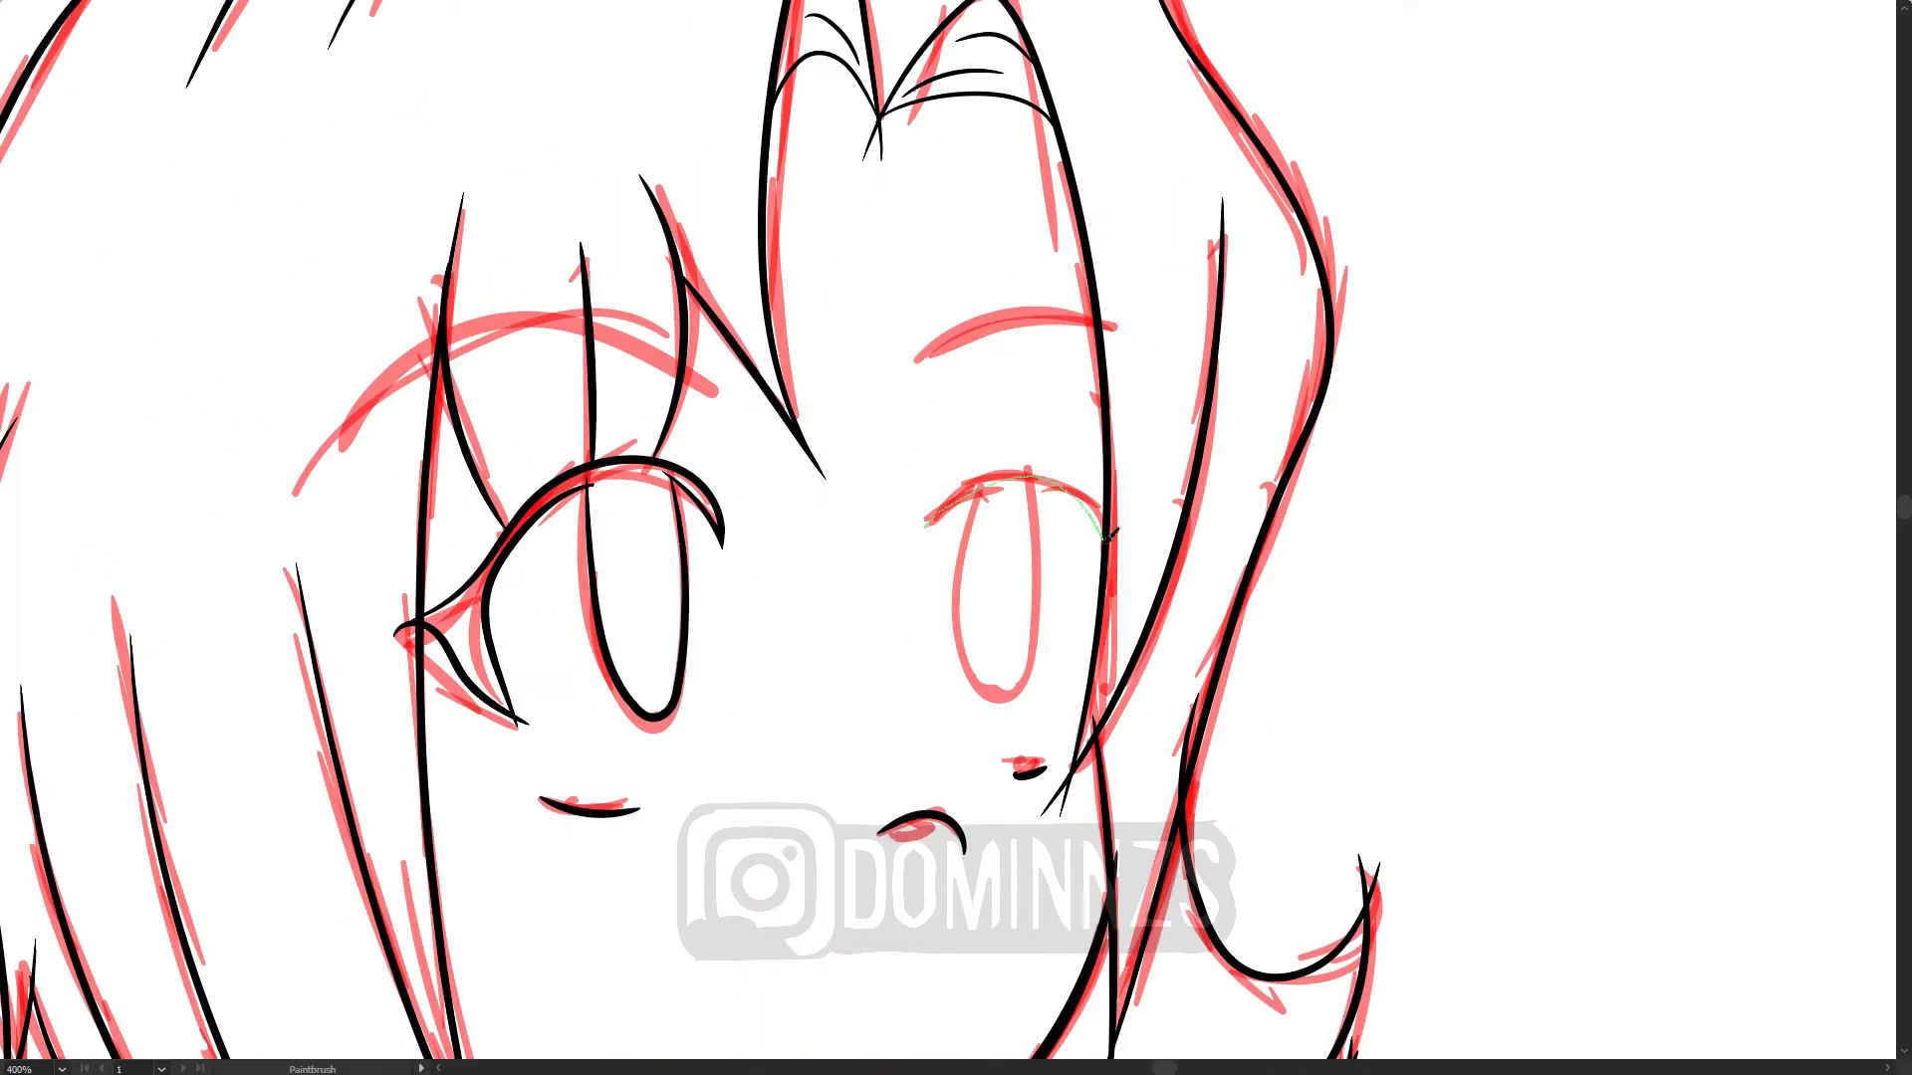
Step: Ink the right eye's lash line and iris, and the eyebrow above it
left_click_drag(926, 527, 1105, 520)
mouse_move(983, 488)
left_mouse_down()
mouse_move(981, 674)
mouse_move(1022, 481)
left_mouse_up()
left_click_drag(514, 718, 423, 647)
key("ctrl+z")
key("ctrl+plus")
key("ctrl+plus")
key("ctrl+plus")
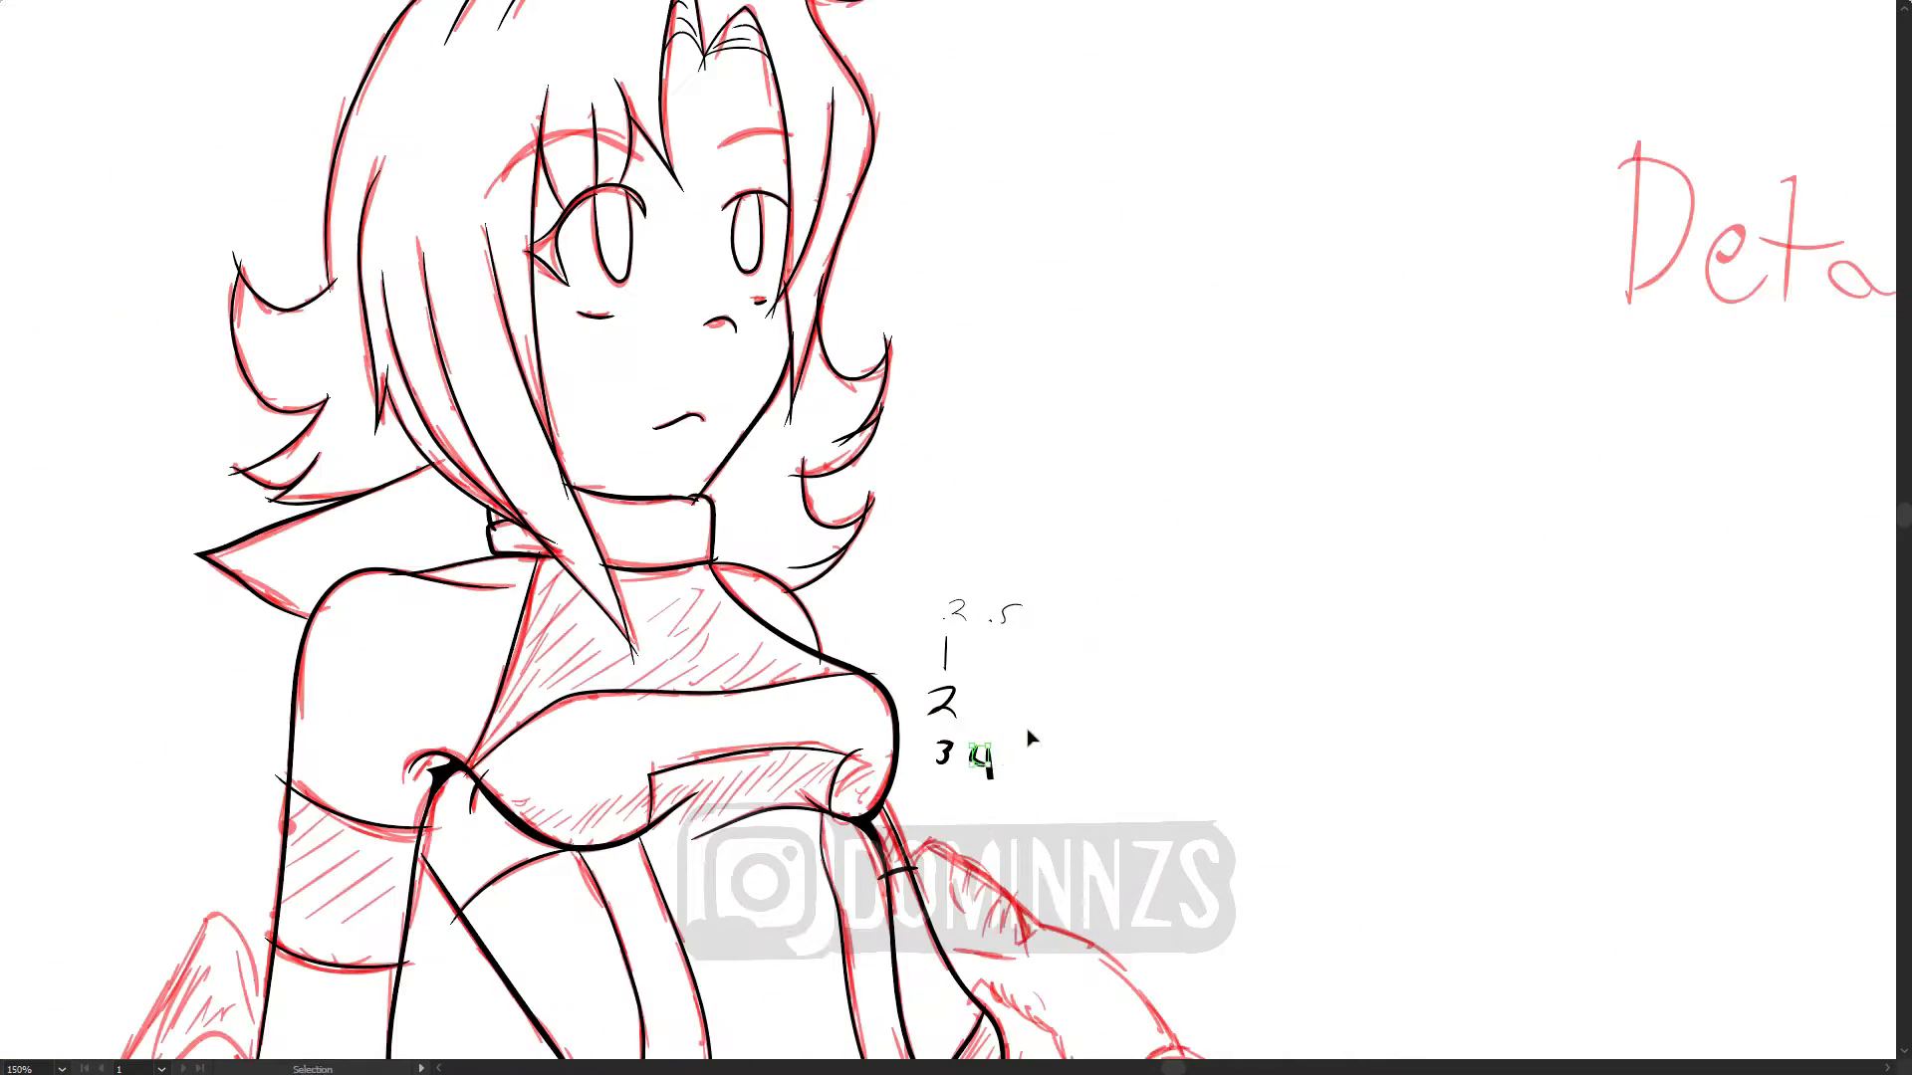
left_click_drag(779, 610, 1103, 543)
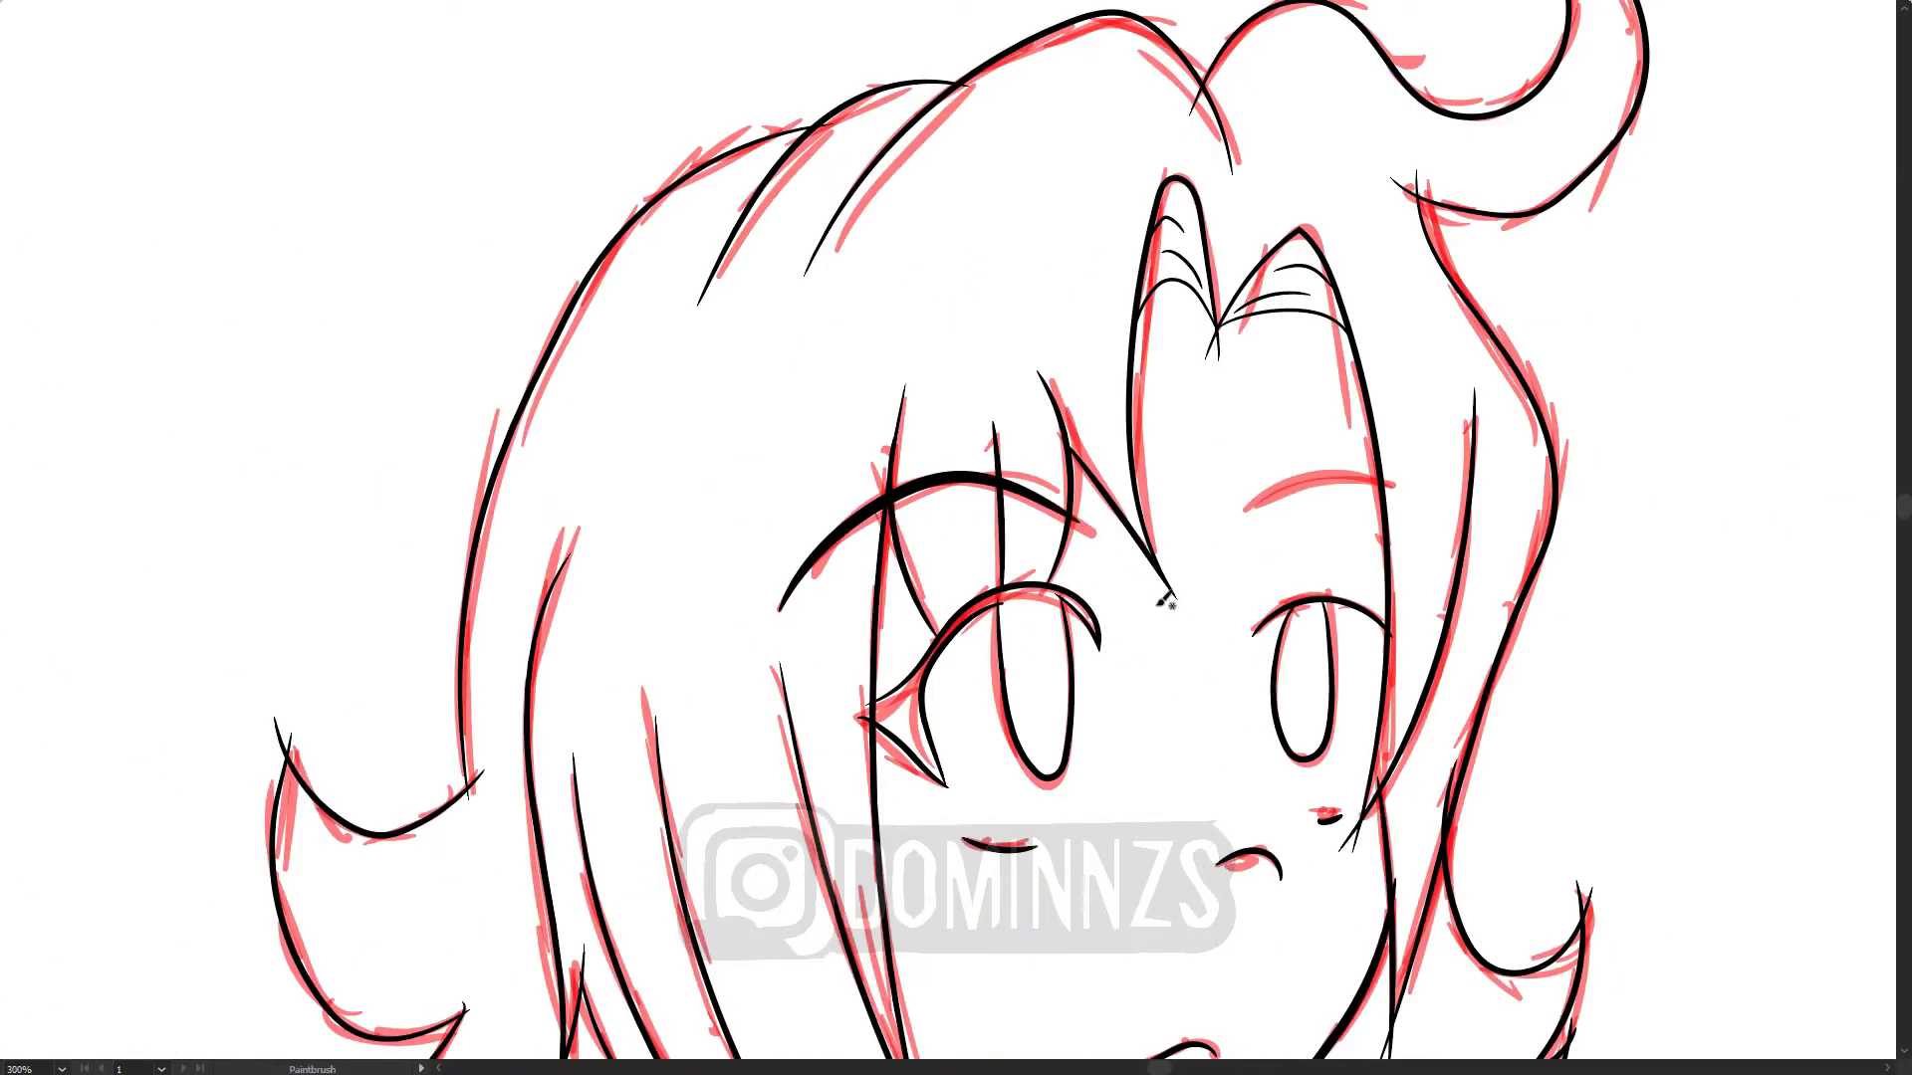
left_click_drag(1245, 509, 1436, 491)
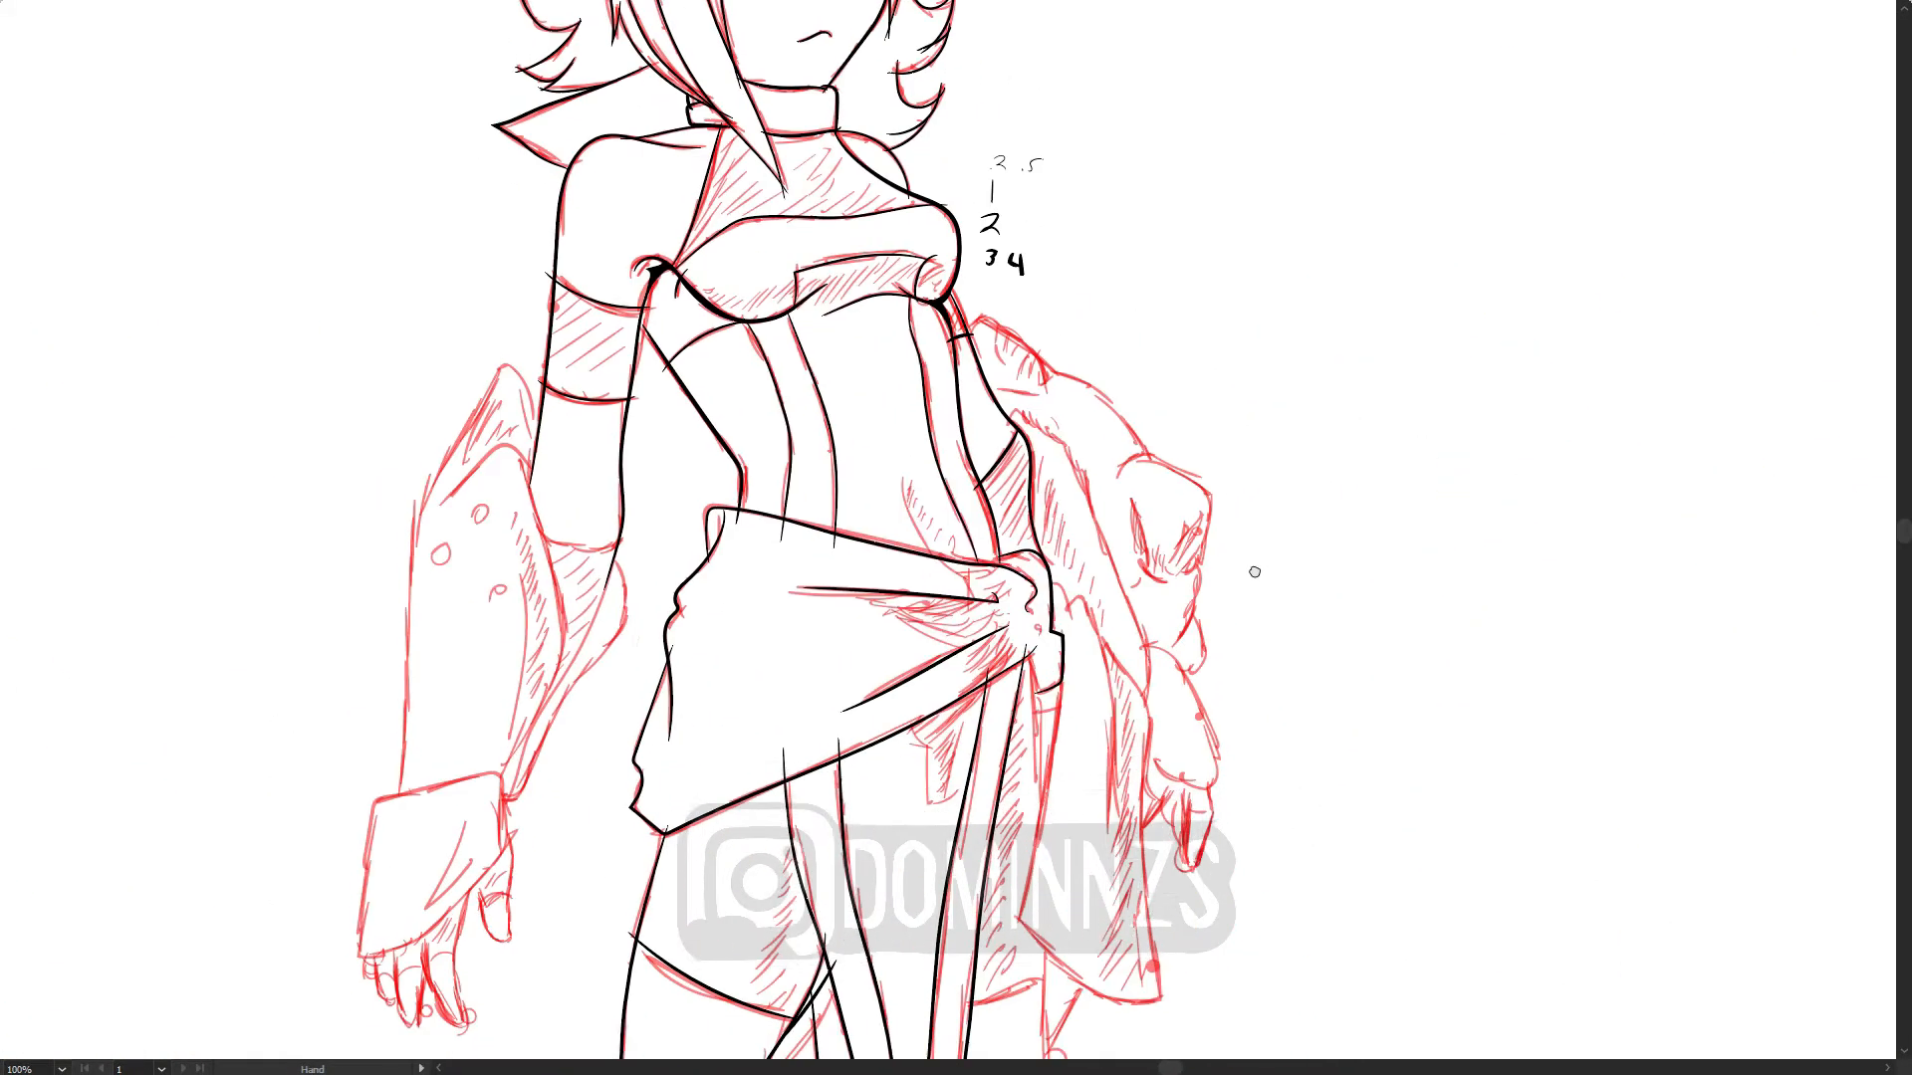
Step: Ink the outline of the wide detached sleeve on the arm at the left, including its pointed upper tip
scroll(697, 537, "down", 1)
left_click_drag(408, 749, 423, 538)
left_click_drag(475, 367, 544, 385)
mouse_move(493, 741)
left_mouse_down()
mouse_move(510, 399)
mouse_move(437, 462)
mouse_move(629, 485)
mouse_move(502, 750)
left_mouse_up()
key("v")
left_click(624, 460)
key("b")
left_click_drag(613, 500, 495, 750)
Step: Ink the sleeve's folded cuff and the thumb and fingers of the hand below it
key("ctrl+plus")
left_click_drag(339, 856, 678, 647)
left_click_drag(403, 884, 430, 879)
mouse_move(627, 717)
left_mouse_down()
mouse_move(426, 719)
mouse_move(404, 884)
left_mouse_up()
left_click_drag(742, 827, 772, 661)
mouse_move(655, 520)
left_mouse_down()
mouse_move(665, 642)
mouse_move(611, 604)
mouse_move(664, 629)
left_mouse_up()
mouse_move(599, 614)
left_mouse_down()
mouse_move(598, 801)
mouse_move(534, 705)
mouse_move(578, 714)
left_mouse_up()
mouse_move(535, 740)
left_mouse_down()
mouse_move(541, 819)
mouse_move(492, 724)
left_mouse_up()
mouse_move(535, 744)
left_mouse_down()
mouse_move(498, 758)
mouse_move(454, 718)
left_mouse_up()
key("ctrl+z")
left_click_drag(478, 763, 500, 759)
Step: Adjust the curve at the cuff's lower corner and ink the three small round holes on the sleeve
scroll(588, 680, "up", 6)
left_click_drag(587, 680, 1384, 484)
scroll(1384, 483, "down", 8)
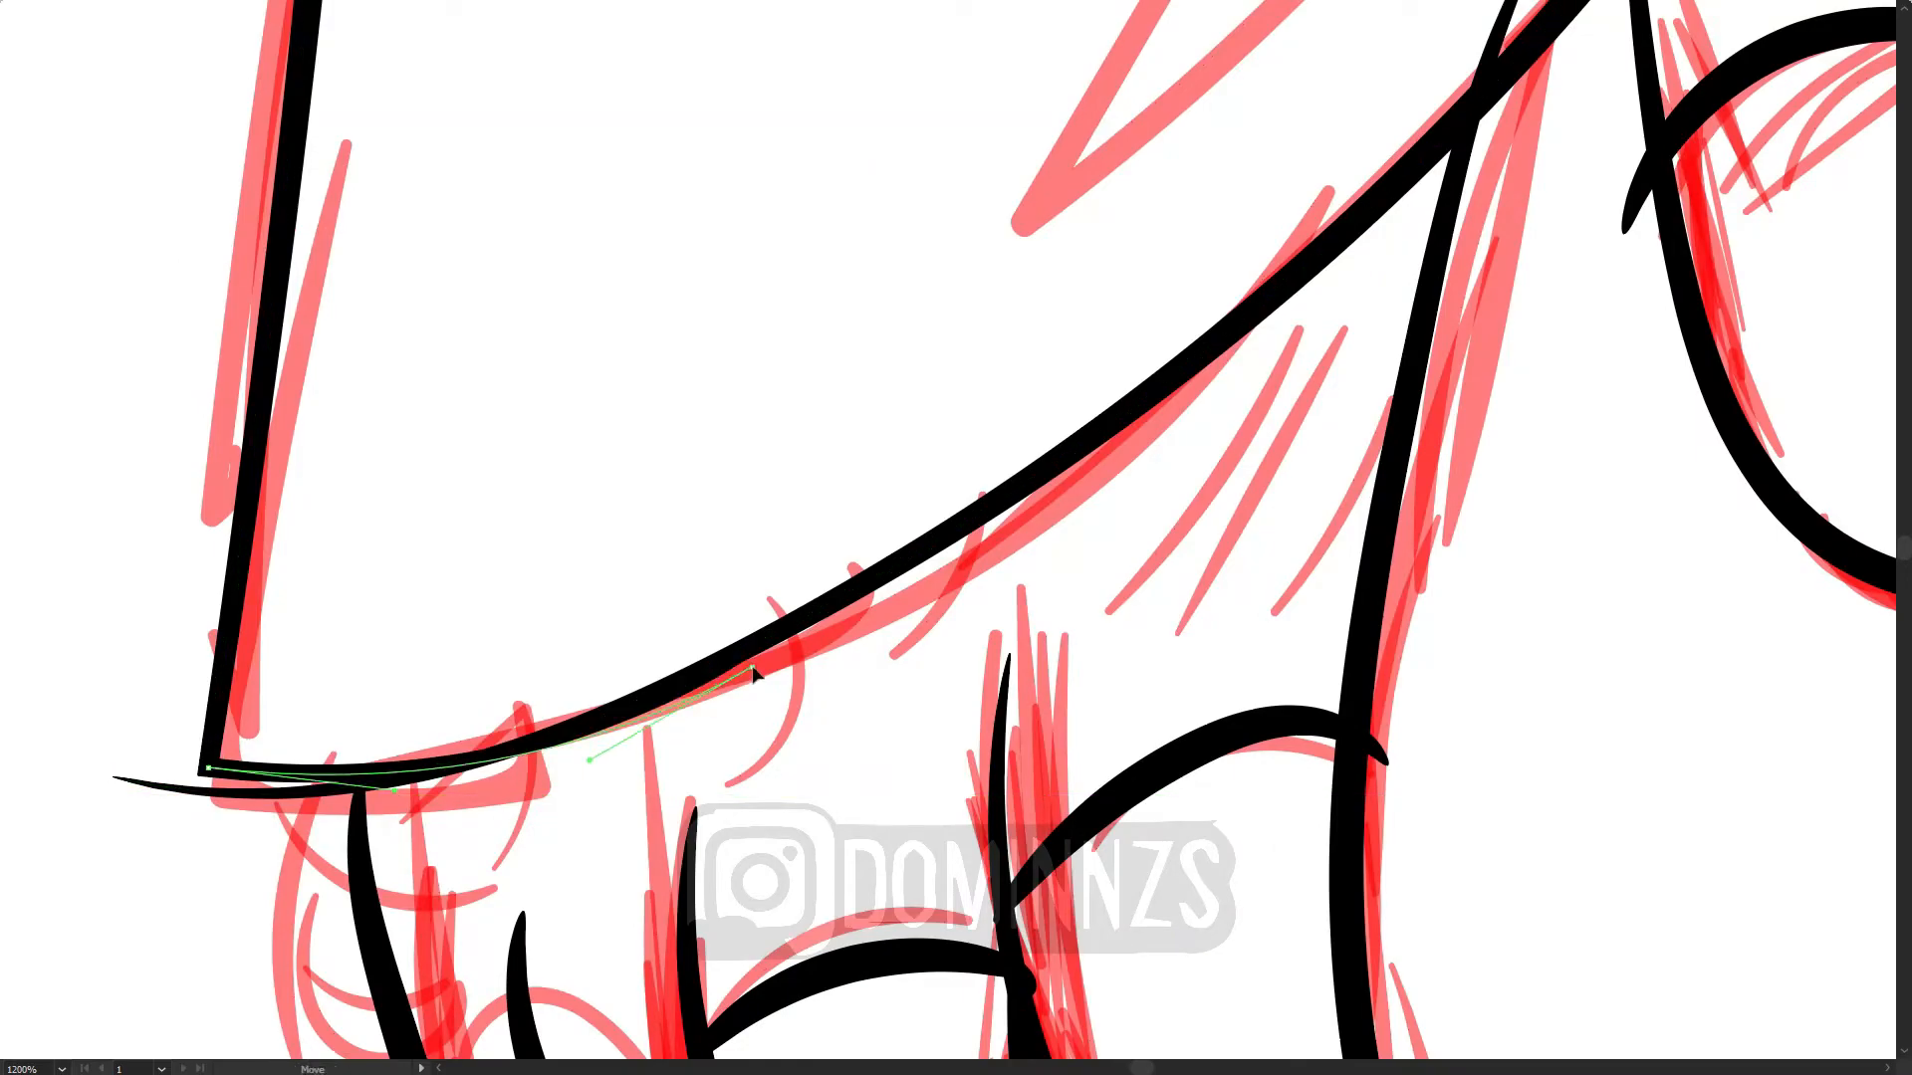
left_click_drag(767, 292, 777, 286)
left_click_drag(816, 245, 815, 245)
left_click_drag(833, 328, 834, 329)
Step: Ink the short band lines on the thigh below the sash knot and touch up the neighbouring strokes
mouse_move(1646, 677)
left_mouse_down()
mouse_move(1131, 662)
mouse_move(1060, 594)
left_mouse_up()
mouse_move(680, 868)
left_mouse_down()
mouse_move(787, 838)
mouse_move(680, 874)
left_mouse_up()
mouse_move(713, 661)
left_mouse_down()
mouse_move(796, 637)
mouse_move(776, 748)
left_mouse_up()
left_click_drag(752, 409, 766, 595)
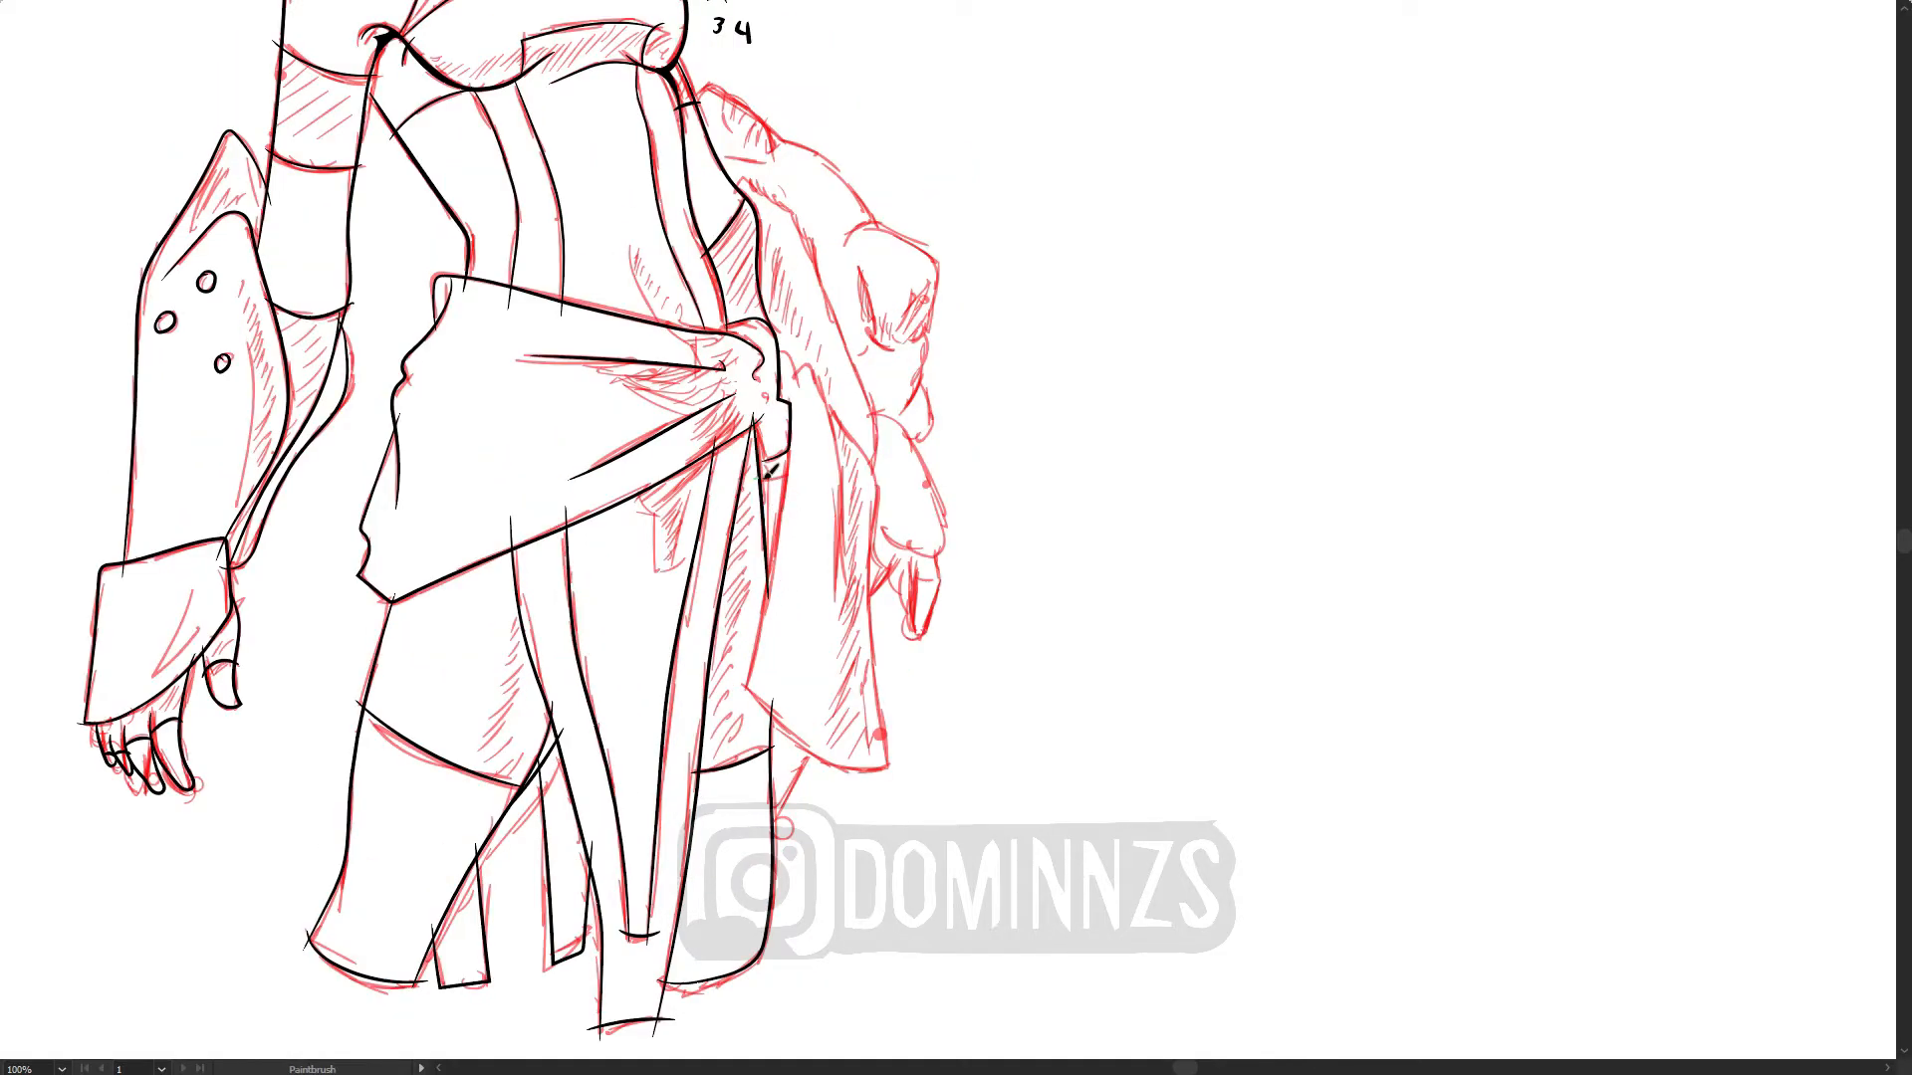
left_click_drag(753, 474, 797, 464)
scroll(905, 530, "up", 4)
left_click_drag(905, 530, 1724, 754)
left_click(1254, 328, "ctrl")
left_click(1518, 602, "ctrl")
left_click_drag(1378, 591, 1066, 606)
scroll(950, 328, "down", 3)
Step: Ink the long draped edges and hanging tail of the cloth beside the hip on the right
mouse_move(877, 730)
left_mouse_down()
mouse_move(945, 392)
mouse_move(691, 257)
left_mouse_up()
left_click_drag(610, 510, 839, 647)
left_click_drag(830, 651, 815, 490)
left_click_drag(603, 290, 591, 287)
left_click_drag(575, 348, 575, 365)
mouse_move(597, 299)
left_mouse_down()
mouse_move(876, 493)
mouse_move(701, 540)
left_mouse_up()
Step: Ink the fingers of the hand below the right sleeve's cuff
left_click_drag(834, 744, 840, 622)
left_click_drag(1107, 535, 1008, 294)
left_click_drag(740, 537, 817, 596)
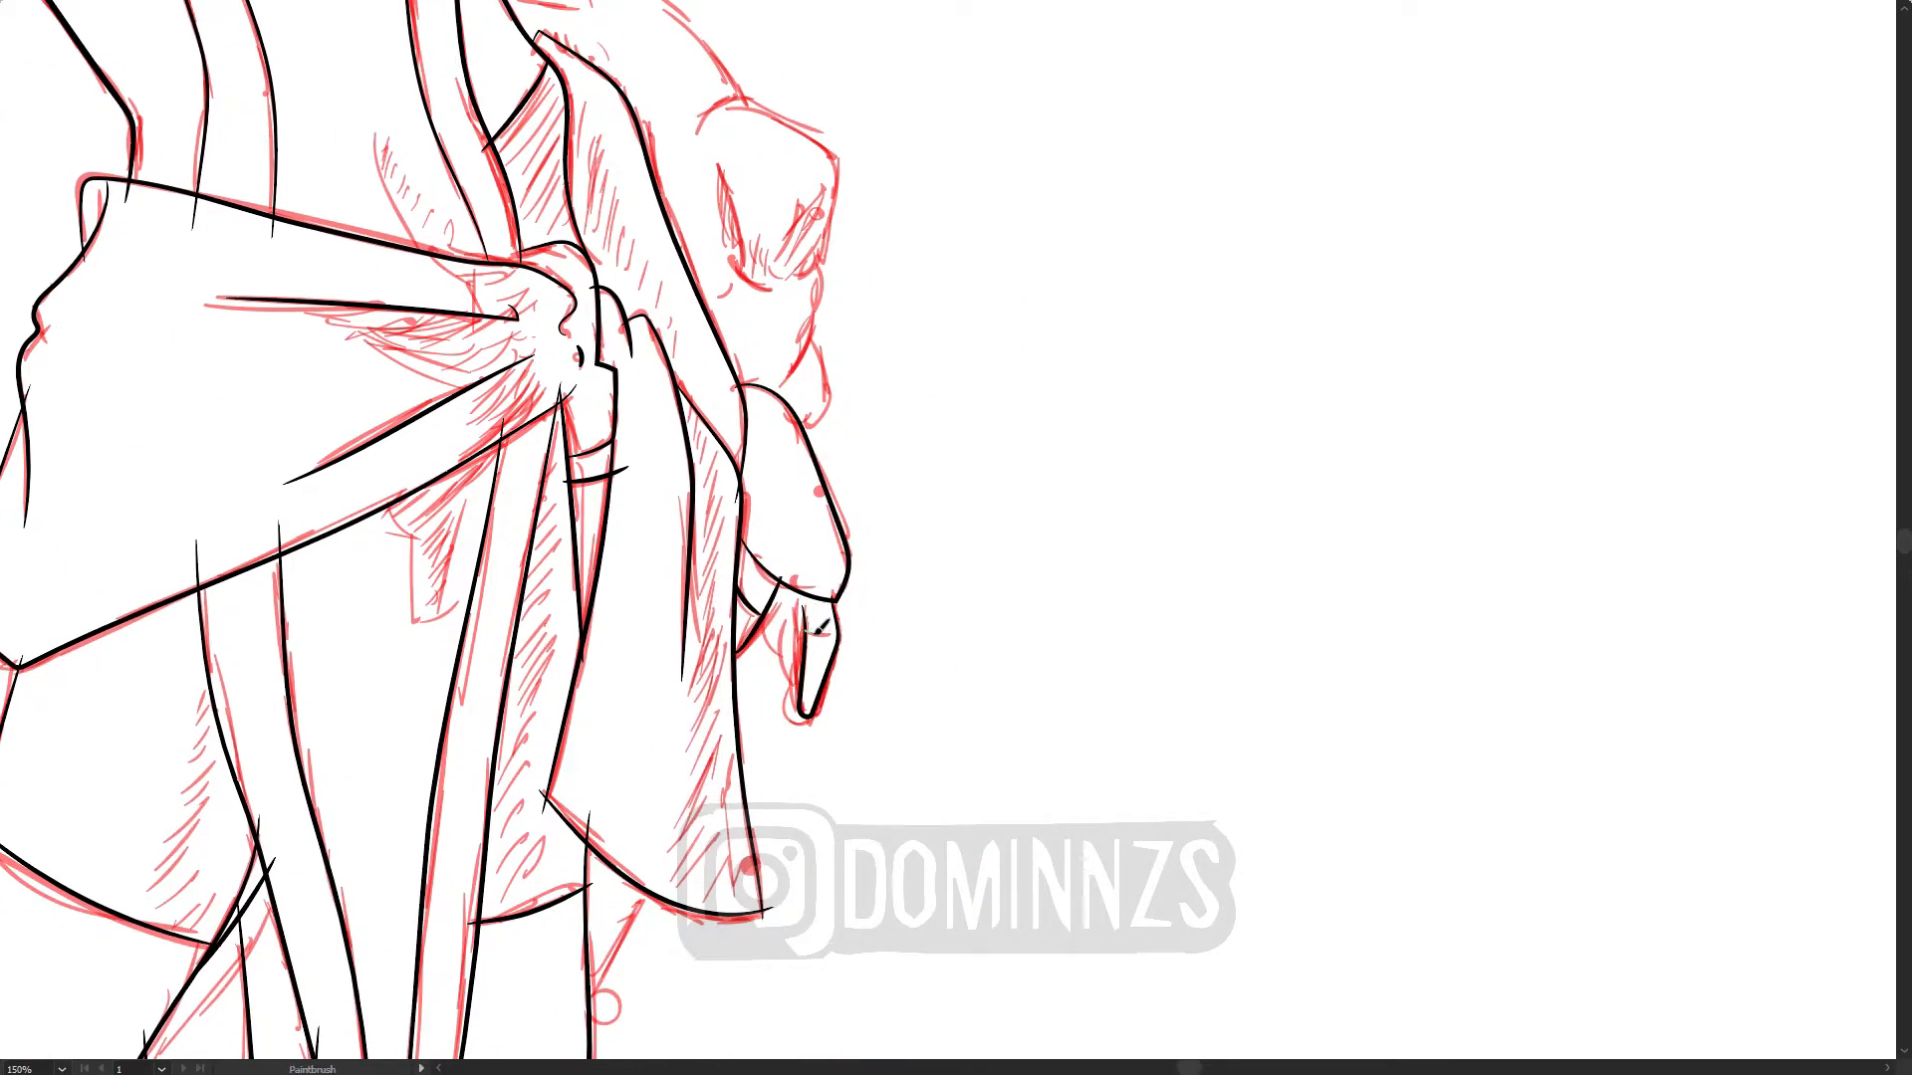
scroll(825, 558, "up", 3)
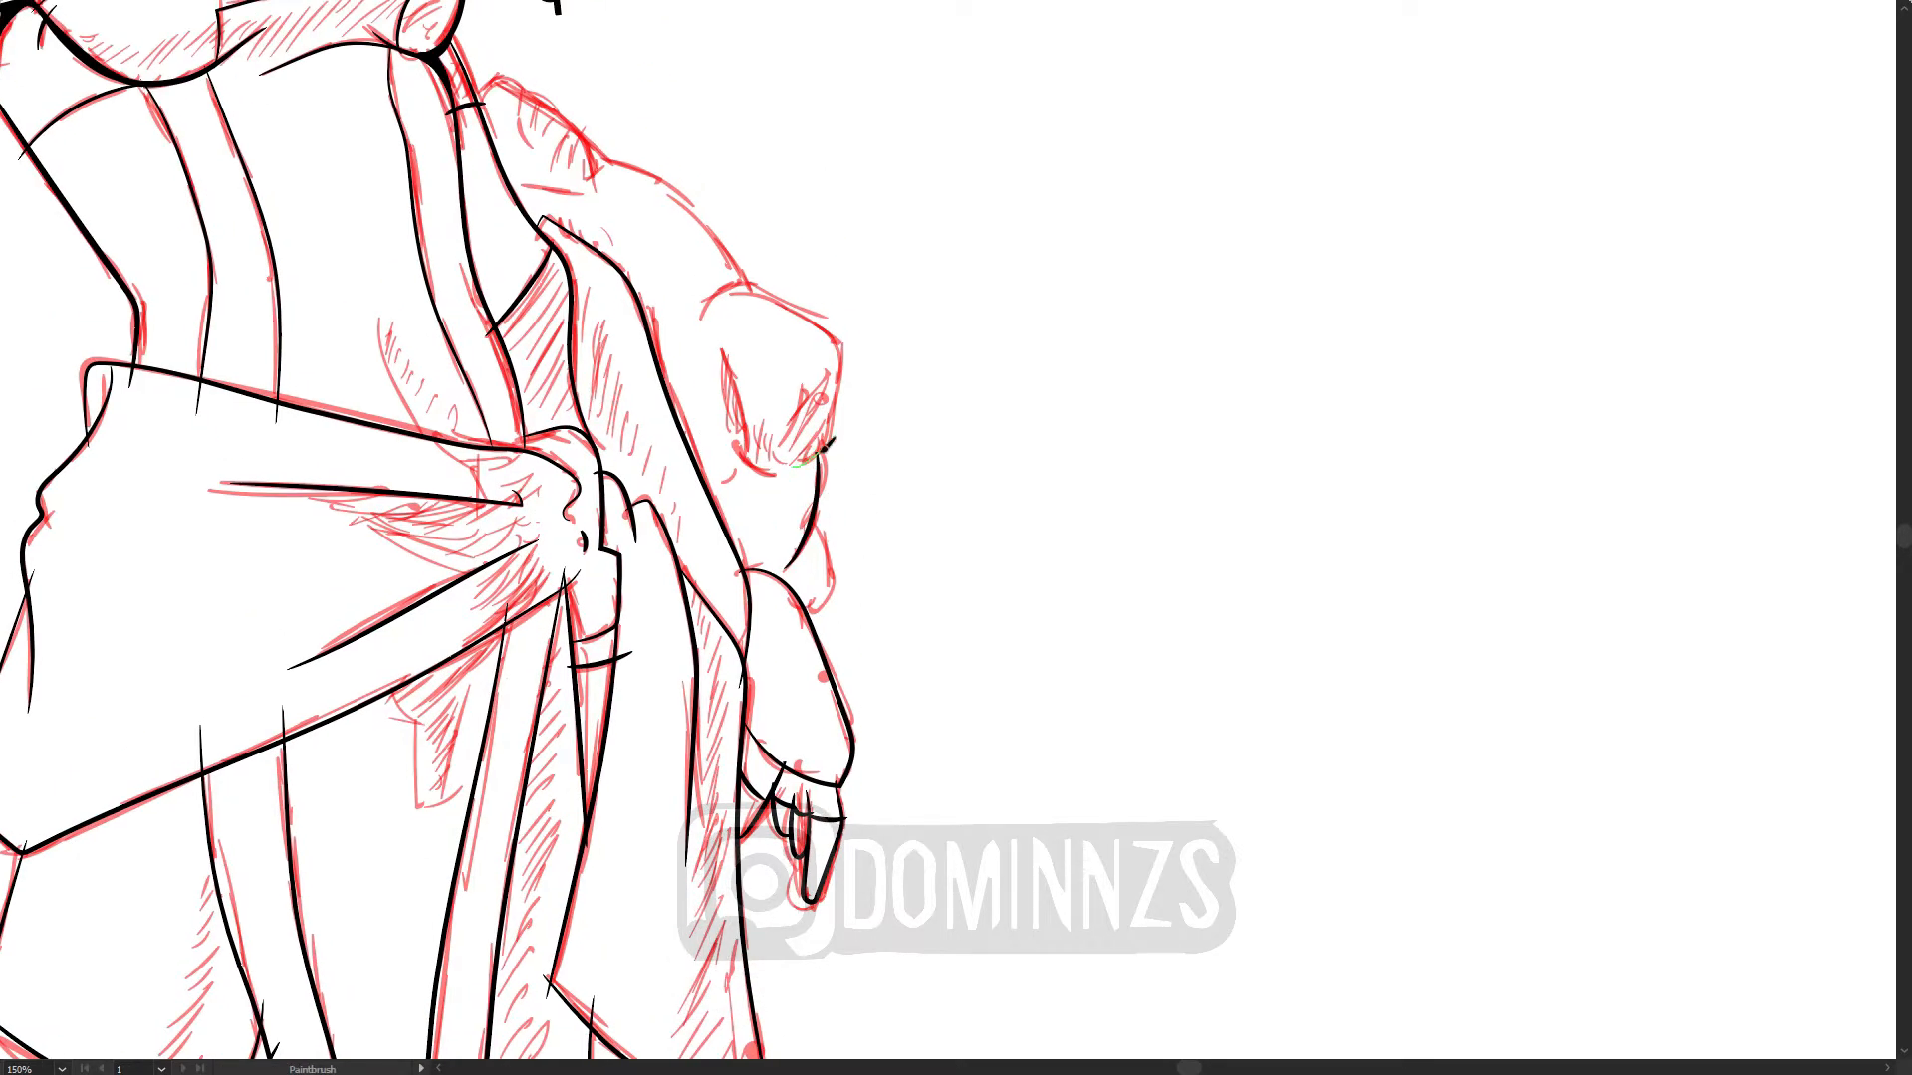
Step: Ink the outer contour of the puffed sleeve on the right arm
mouse_move(818, 454)
left_mouse_down()
mouse_move(757, 286)
mouse_move(703, 319)
left_mouse_up()
left_click_drag(755, 290, 839, 455)
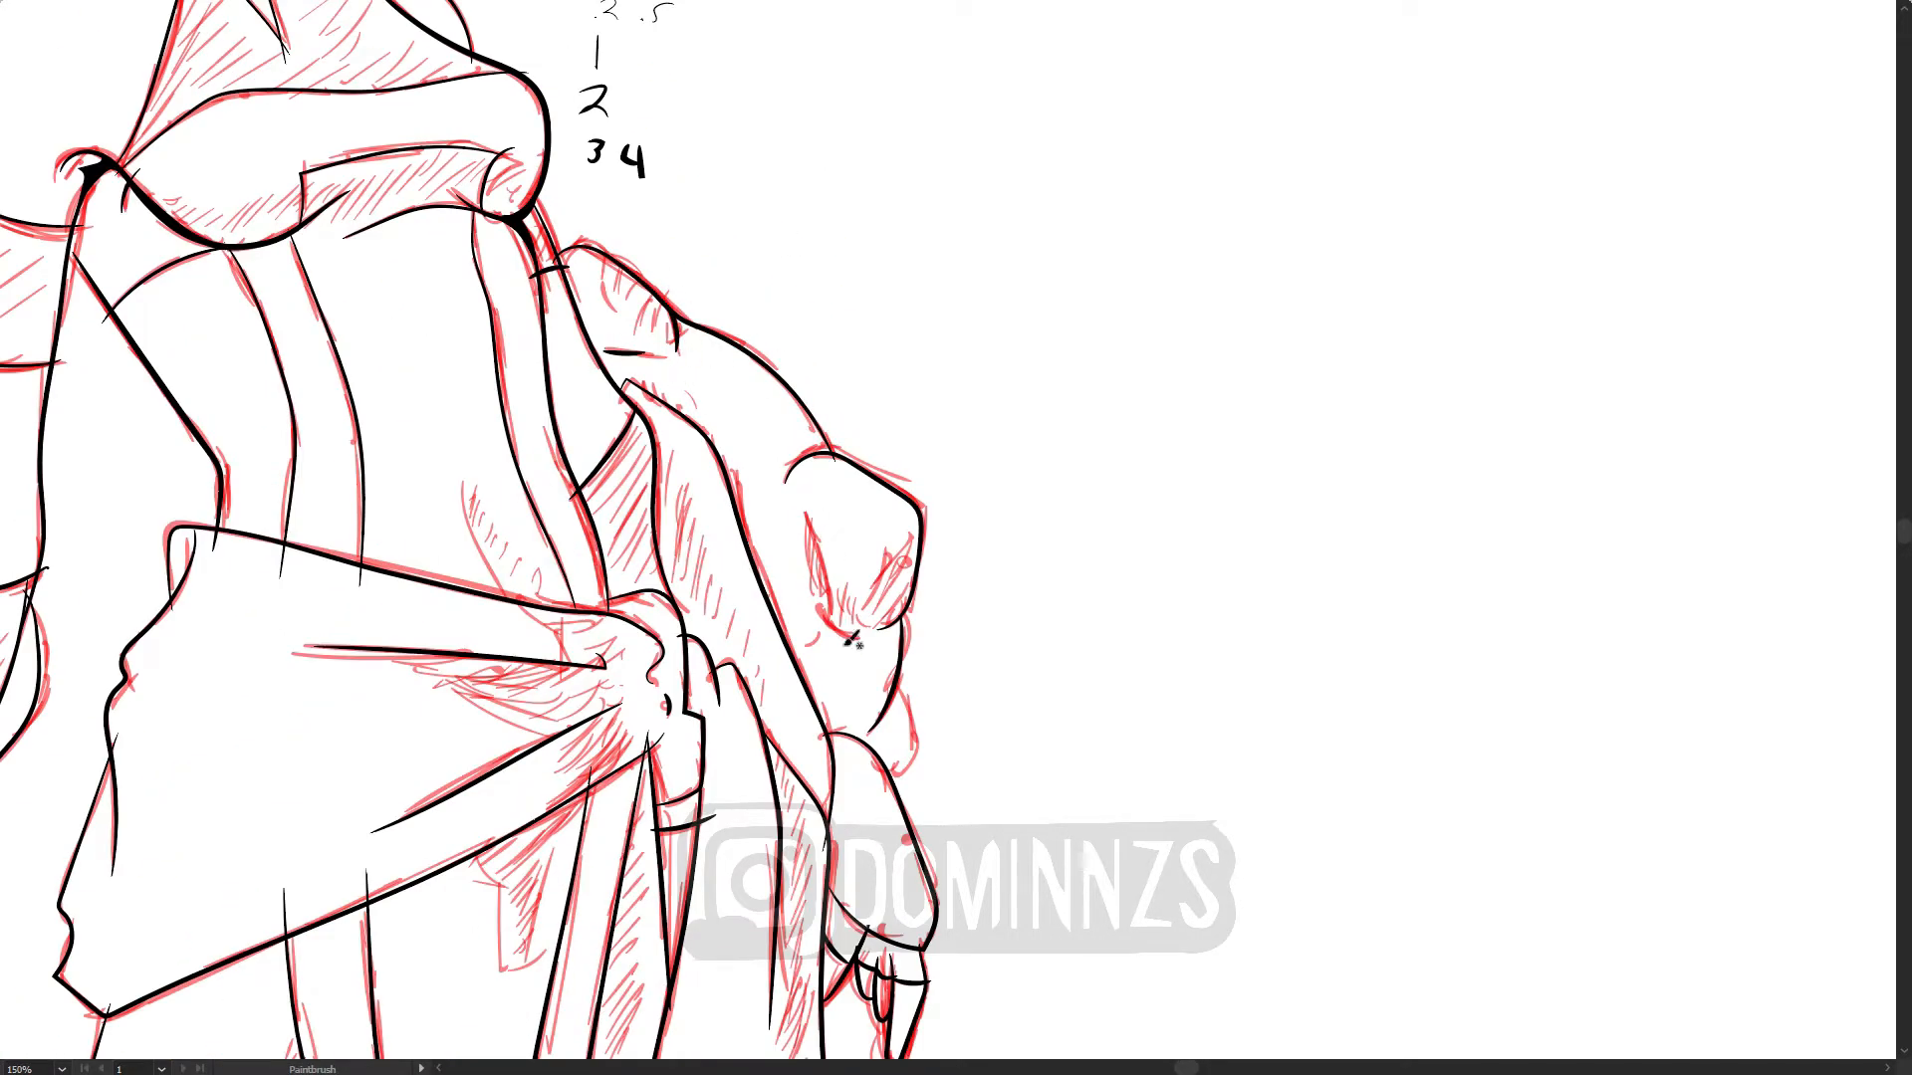
left_click_drag(893, 766, 891, 770)
scroll(887, 727, "down", 2)
scroll(708, 433, "up", 4)
Step: Ink the inner fold lines of the puffed right sleeve and tidy its strokes
left_click_drag(422, 675, 1194, 548)
scroll(1195, 548, "up", 1)
left_click(677, 691, "ctrl")
left_click(1222, 606, "ctrl")
key("ctrl+minus")
key("ctrl+minus")
mouse_move(1617, 670)
left_mouse_down()
mouse_move(1280, 635)
mouse_move(1124, 498)
left_mouse_up()
left_click_drag(918, 314, 1001, 410)
left_click_drag(1216, 823, 1143, 567)
Step: Duplicate Layer 3, hide and lock the original, and hide the red detail layer
key("ctrl+minus")
key("ctrl+minus")
key("ctrl+minus")
key("ctrl+minus")
key("ctrl+minus")
key("f")
left_click_drag(1681, 581, 1734, 1009)
left_click(1580, 581)
left_click(1601, 580)
left_click(1580, 622)
key("v")
key("ctrl+a")
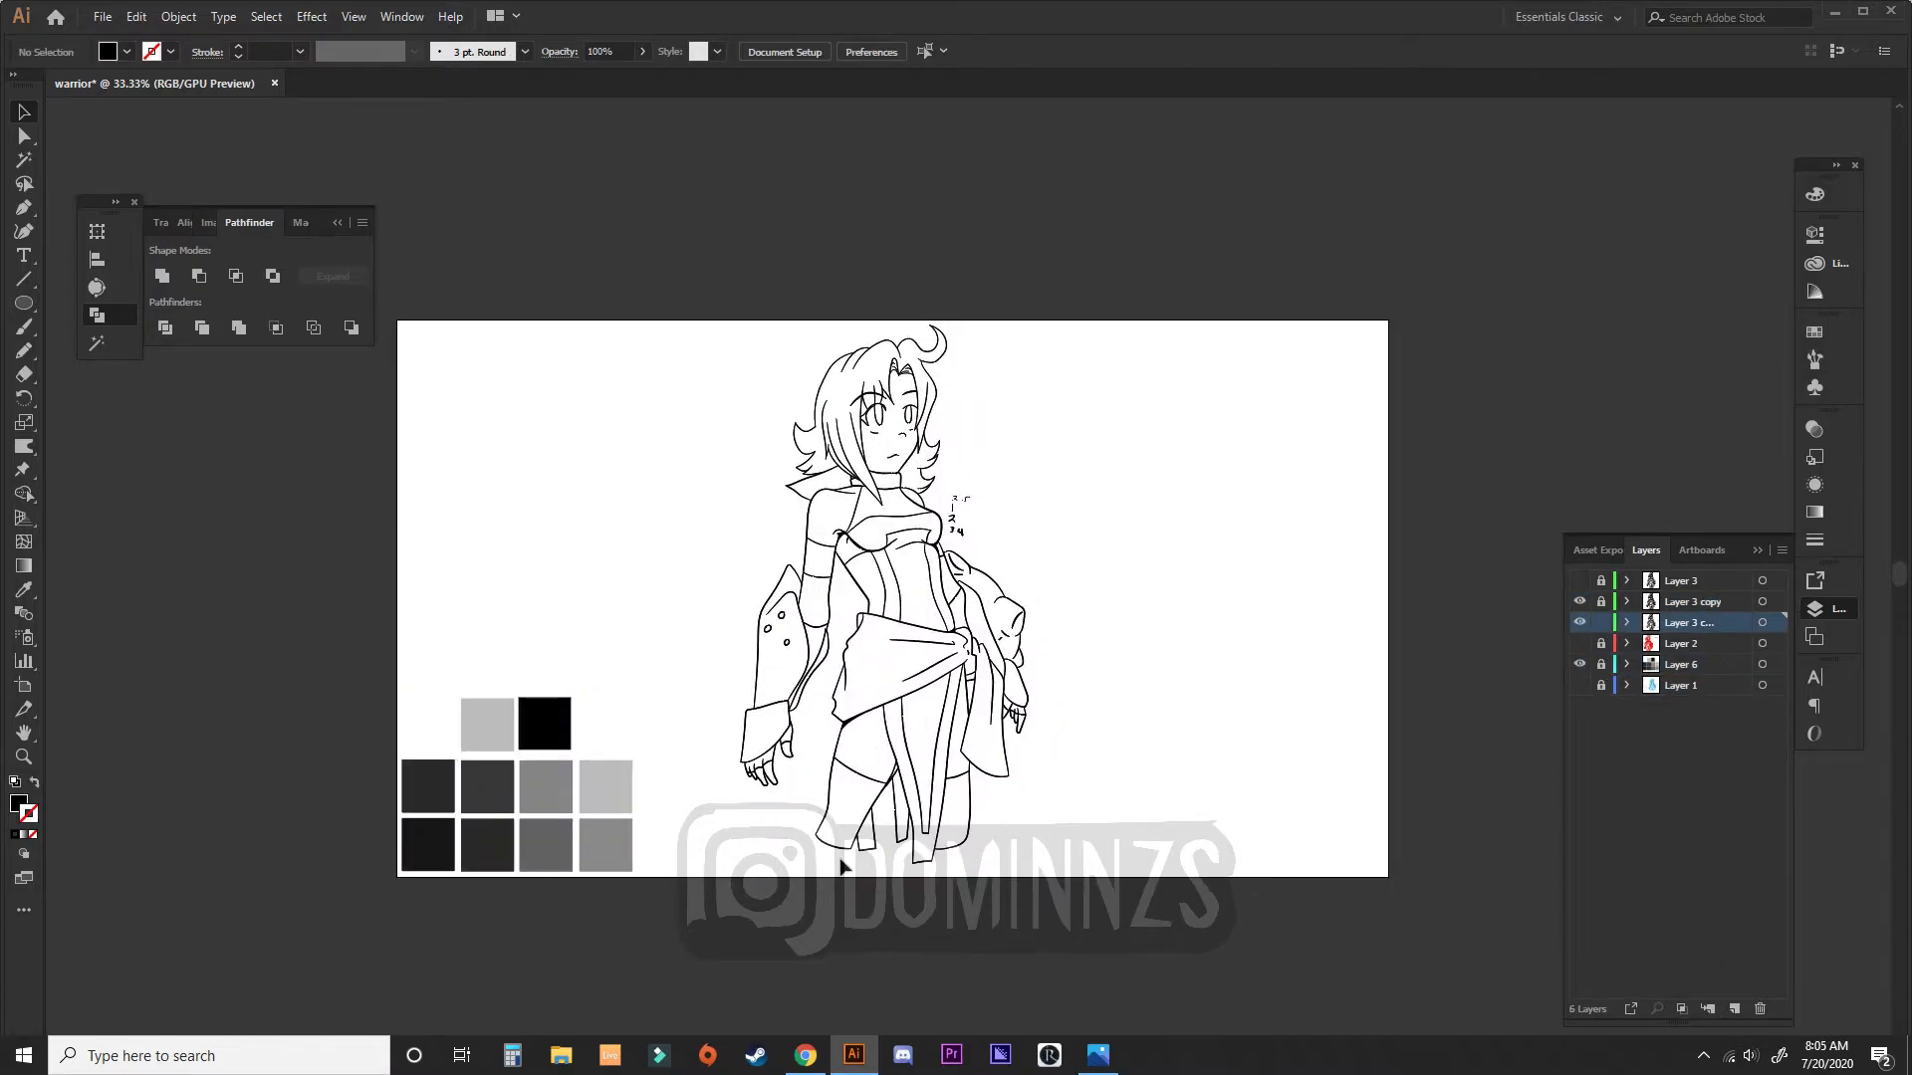
key("i")
left_click(491, 842)
left_click(490, 842)
key("v")
key("m")
left_click_drag(696, 296, 1144, 868)
left_click(1601, 601)
key("Delete")
Step: Delete the handwritten brush-size test numbers beside the character's chest
key("a")
key("ctrl+plus")
key("ctrl+plus")
key("ctrl+plus")
key("ctrl+plus")
key("ctrl+plus")
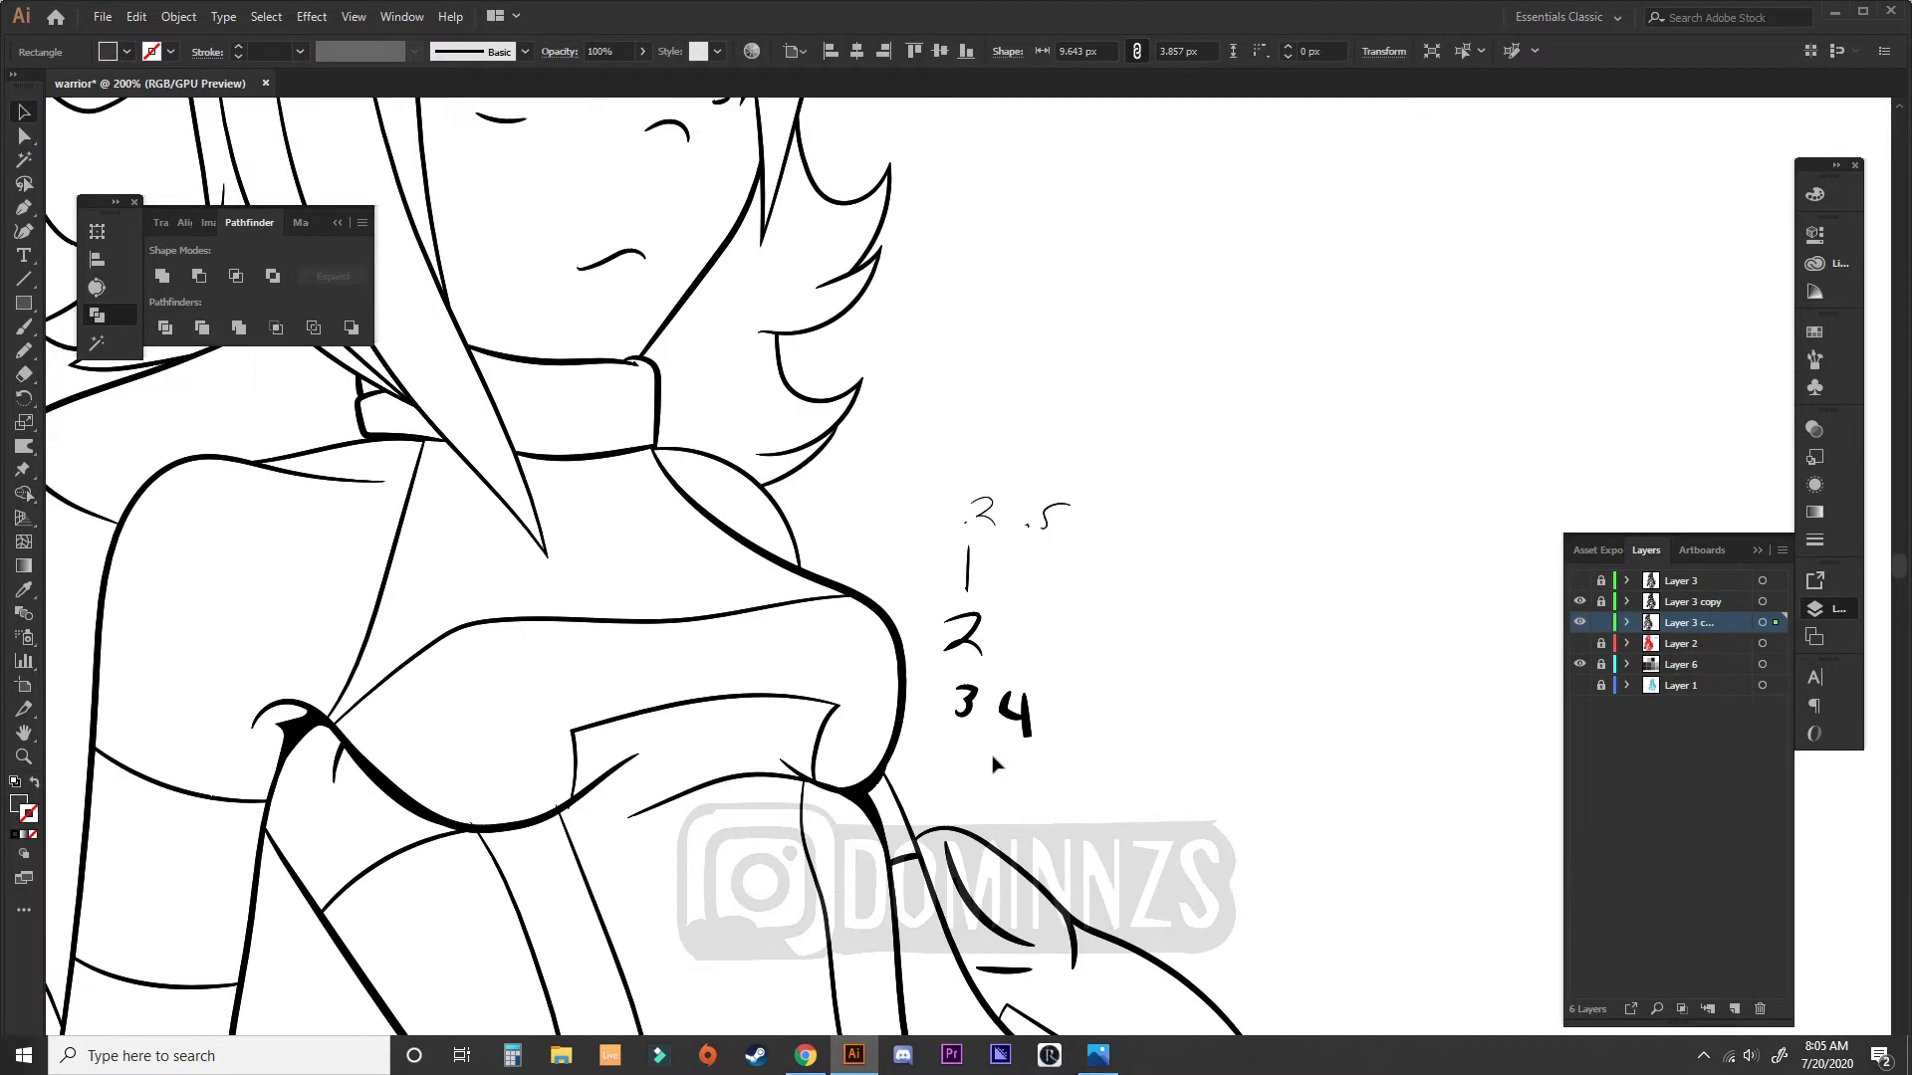
key("Delete")
key("ctrl+minus")
key("ctrl+minus")
key("ctrl+minus")
key("ctrl+minus")
Step: Draw a dark grey rectangle covering the whole figure on the second copy of Layer 3 and send it to the back
key("i")
left_click(521, 627)
key("n")
key("ctrl+minus")
key("ctrl+minus")
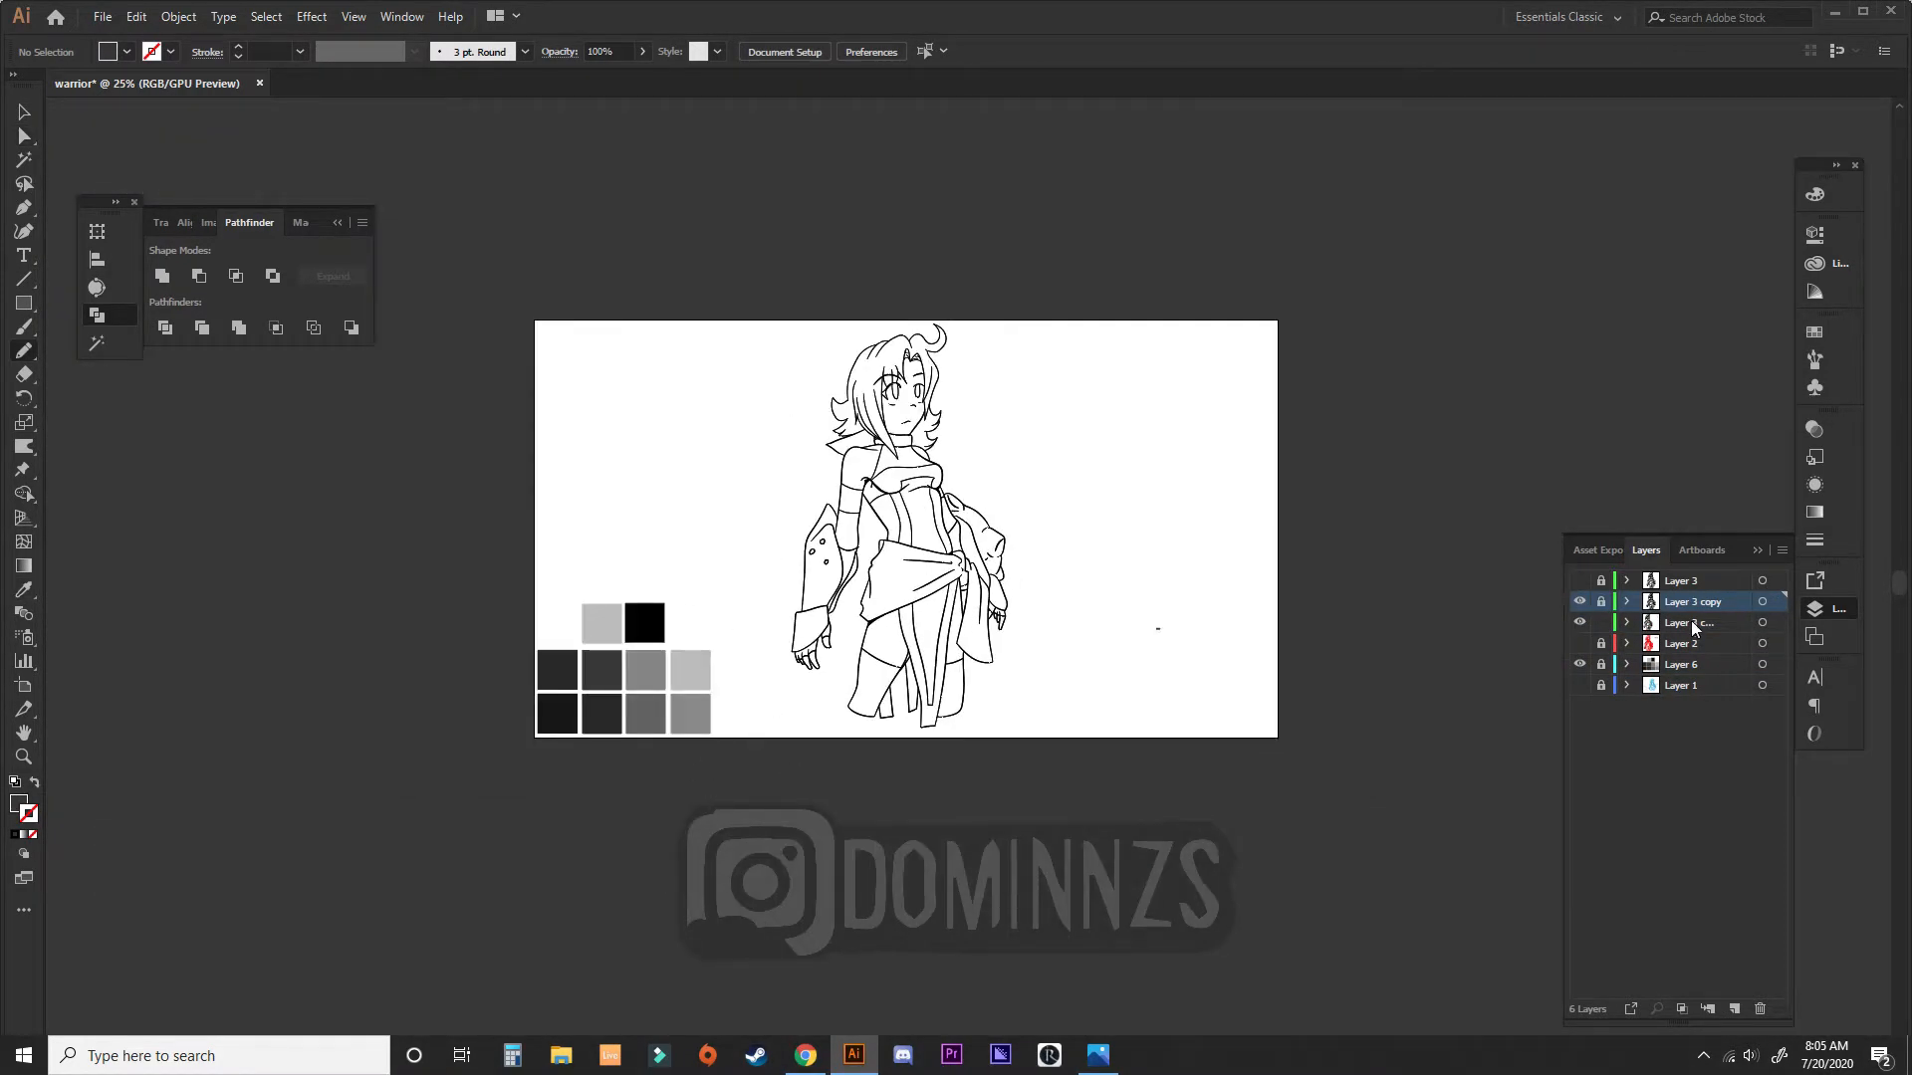
left_click(1667, 627)
left_click(1601, 601)
key("m")
left_click_drag(748, 731, 1077, 309)
right_click(1118, 562)
left_click(1379, 941)
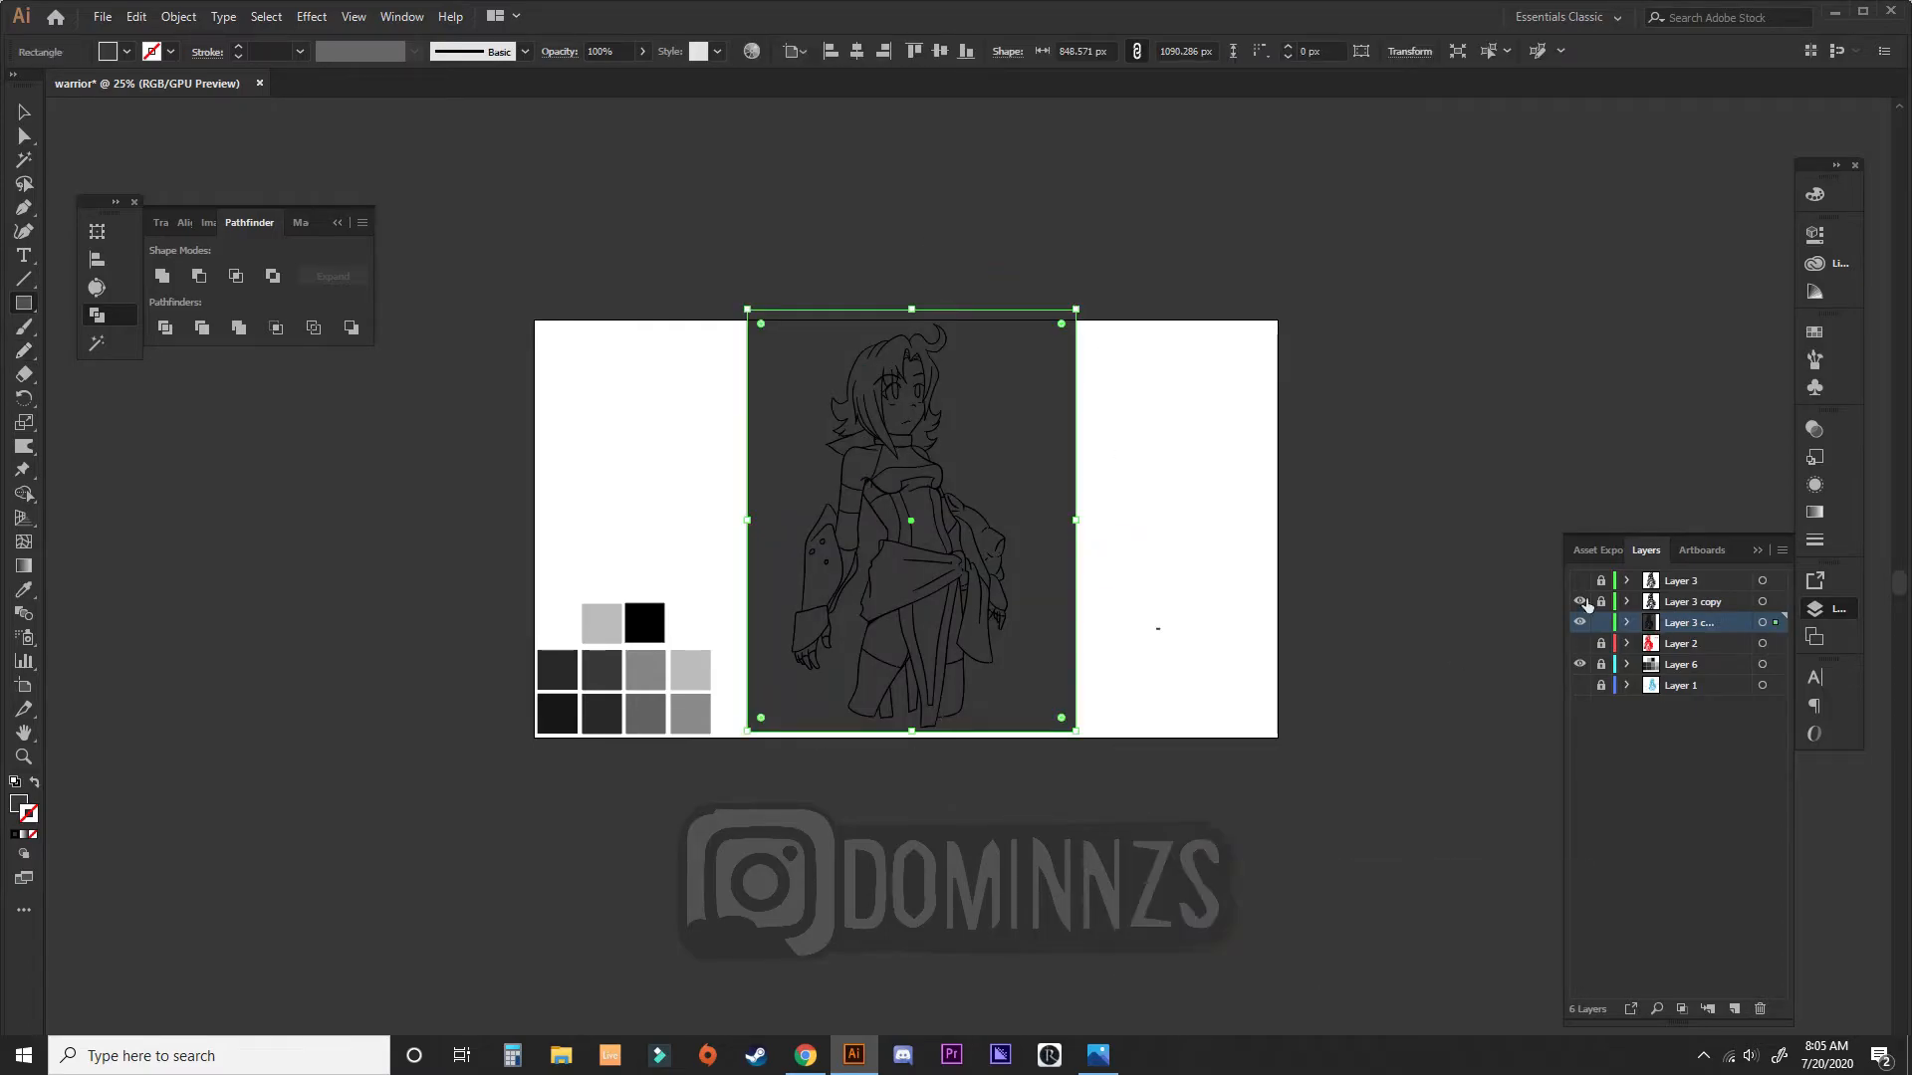
Step: With Layer 3 copy hidden, divide the rectangle by the line art with Pathfinder and delete the piece surrounding the figure
left_click(1579, 601)
key("v")
scroll(1084, 523, "up", 2)
key("ctrl+a")
left_click(165, 327)
double_click(478, 675)
key("Delete")
Step: Fill the stocking, hand, armband, sleeve-lining, upper chest and iris pieces with black
left_click(670, 829)
left_click(611, 592, "shift")
left_click(617, 488, "shift")
left_click(708, 387, "shift")
scroll(824, 552, "up", 3)
left_click(825, 553, "shift")
left_click_drag(757, 995, 717, 815)
left_click(750, 936, "shift")
left_click_drag(929, 301, 990, 637)
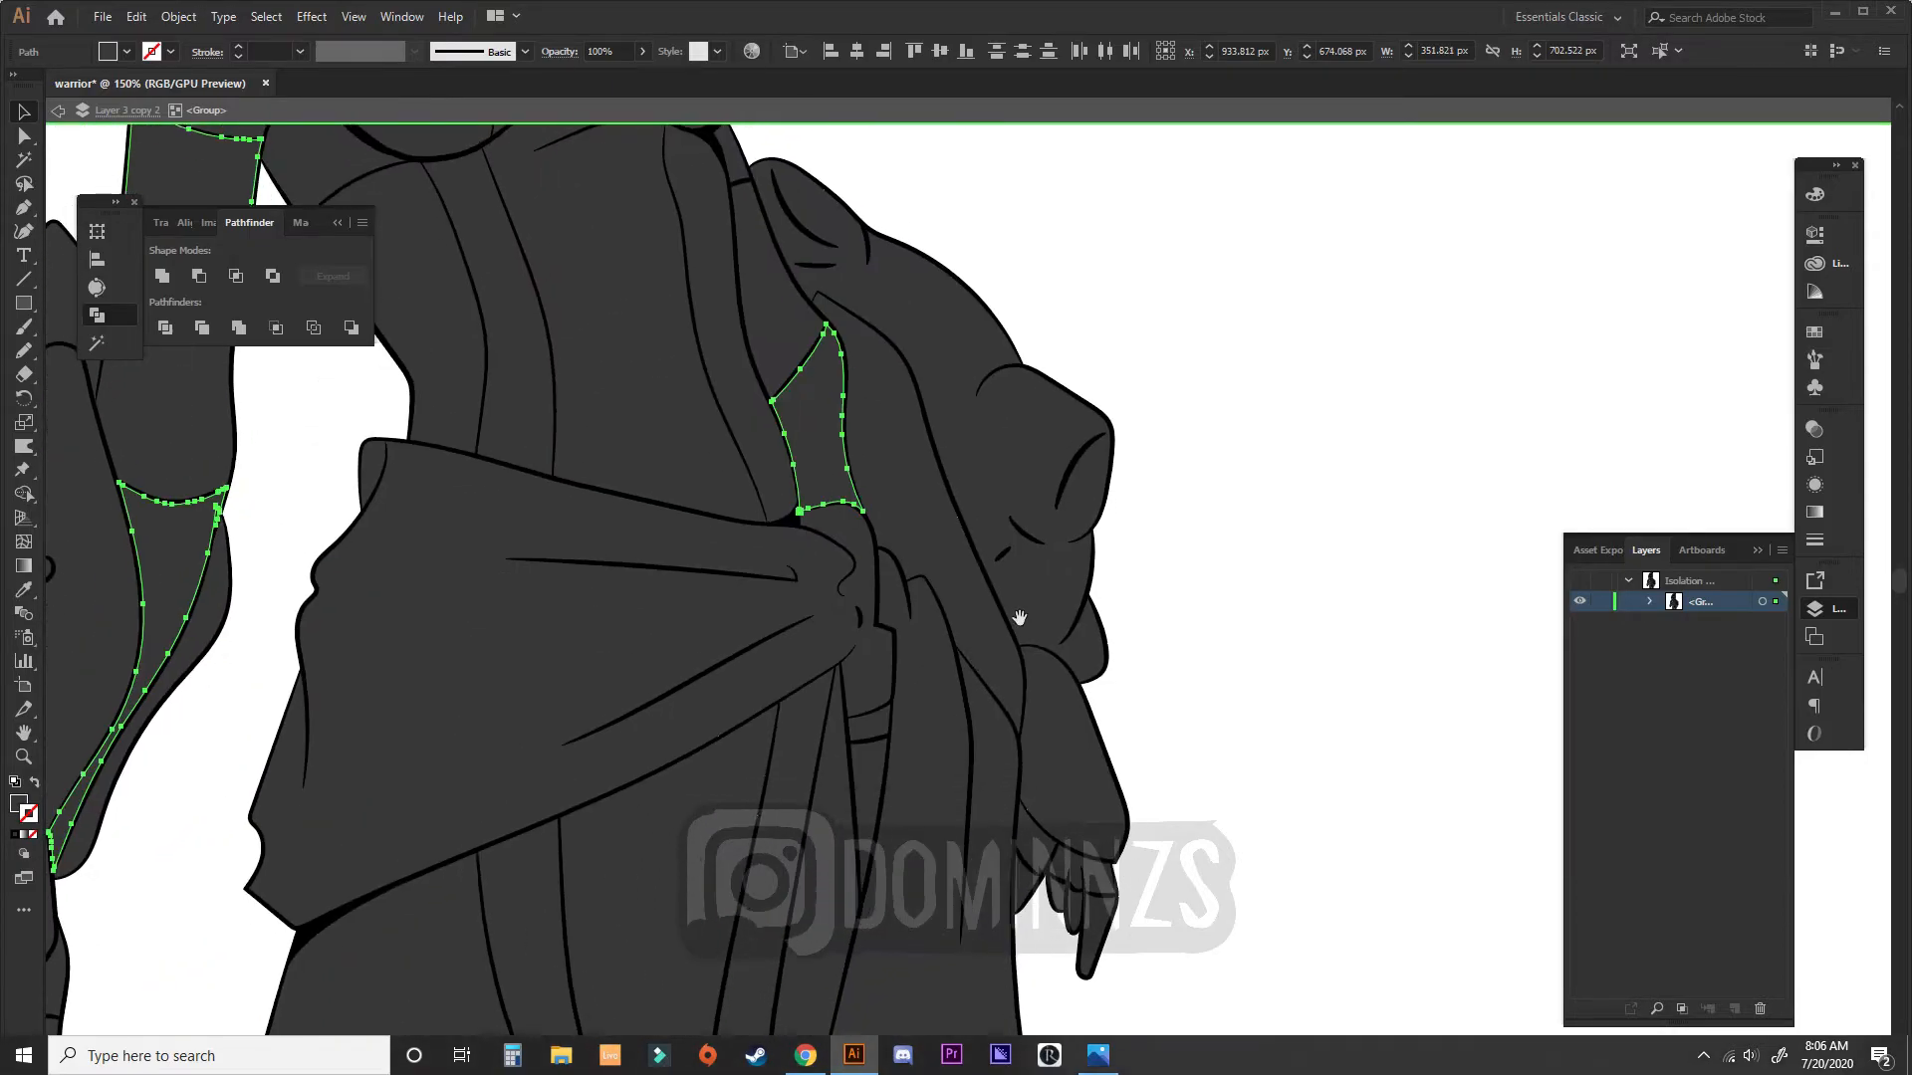
left_click(1091, 815, "shift")
left_click(588, 709, "shift")
left_click_drag(1313, 139, 892, 836)
left_click_drag(1067, 393, 1093, 756)
left_click(687, 380, "shift")
left_click(825, 386, "shift")
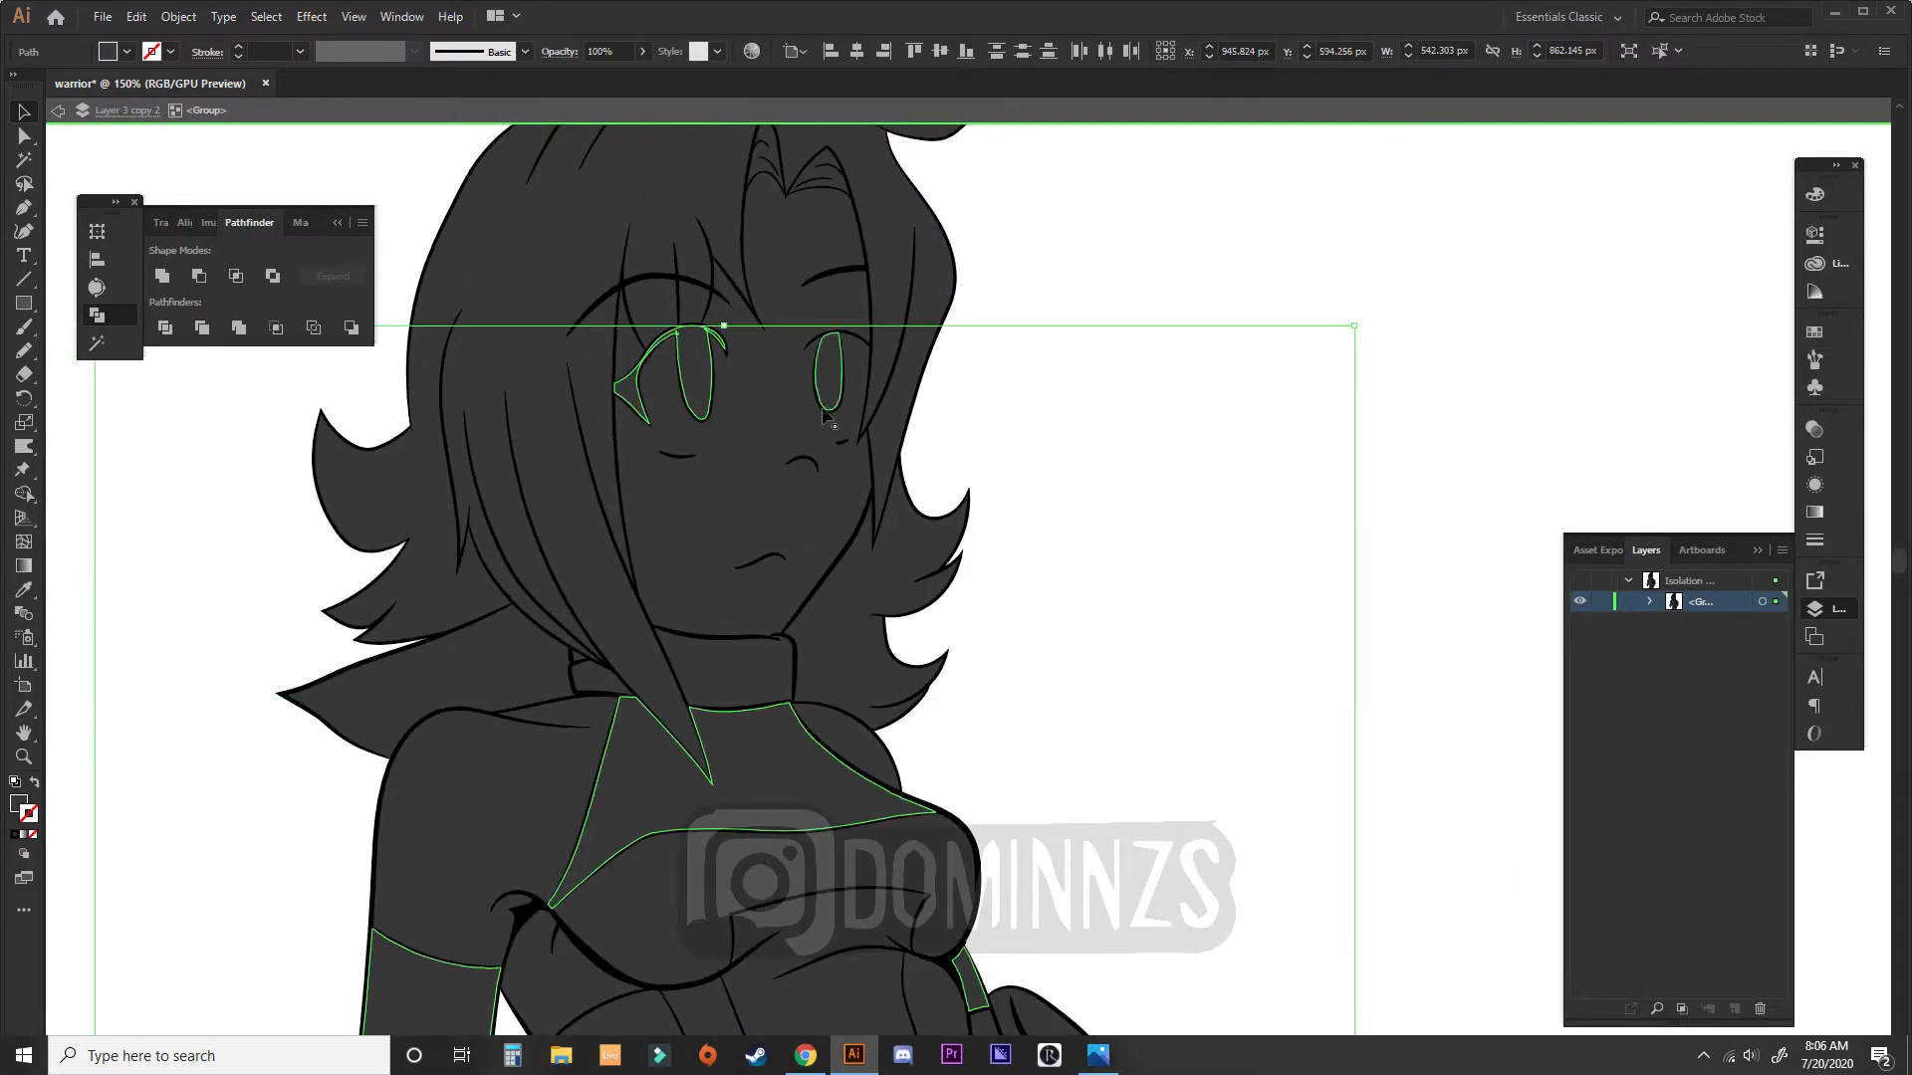
left_click_drag(488, 890, 759, 460)
key("i")
left_click(793, 478)
key("v")
Step: Deselect the filled pieces and leave the divided group's isolation mode
scroll(911, 529, "down", 3)
left_click(1259, 661)
scroll(1215, 856, "up", 4)
scroll(1025, 747, "down", 2)
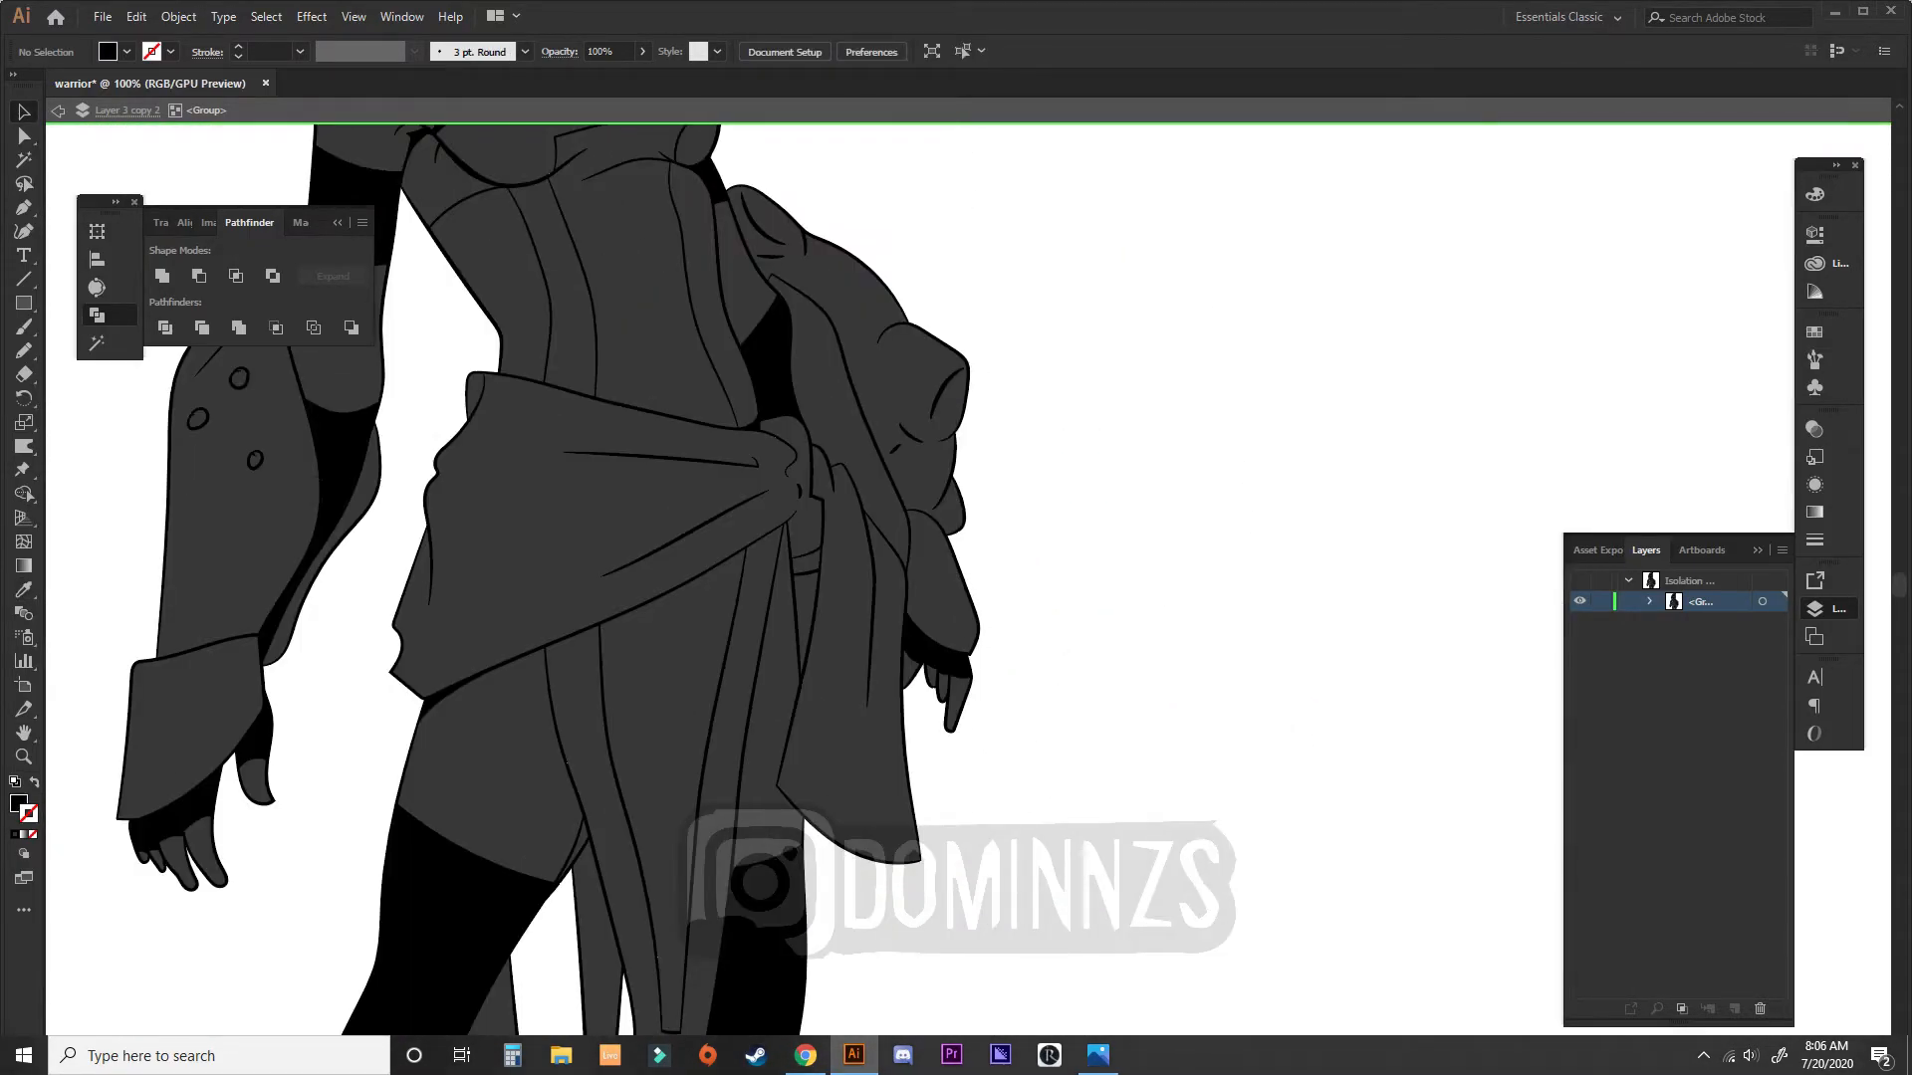
left_click_drag(1090, 500, 1165, 597)
key("ctrl+minus")
key("ctrl+minus")
key("ctrl+minus")
double_click(1118, 687)
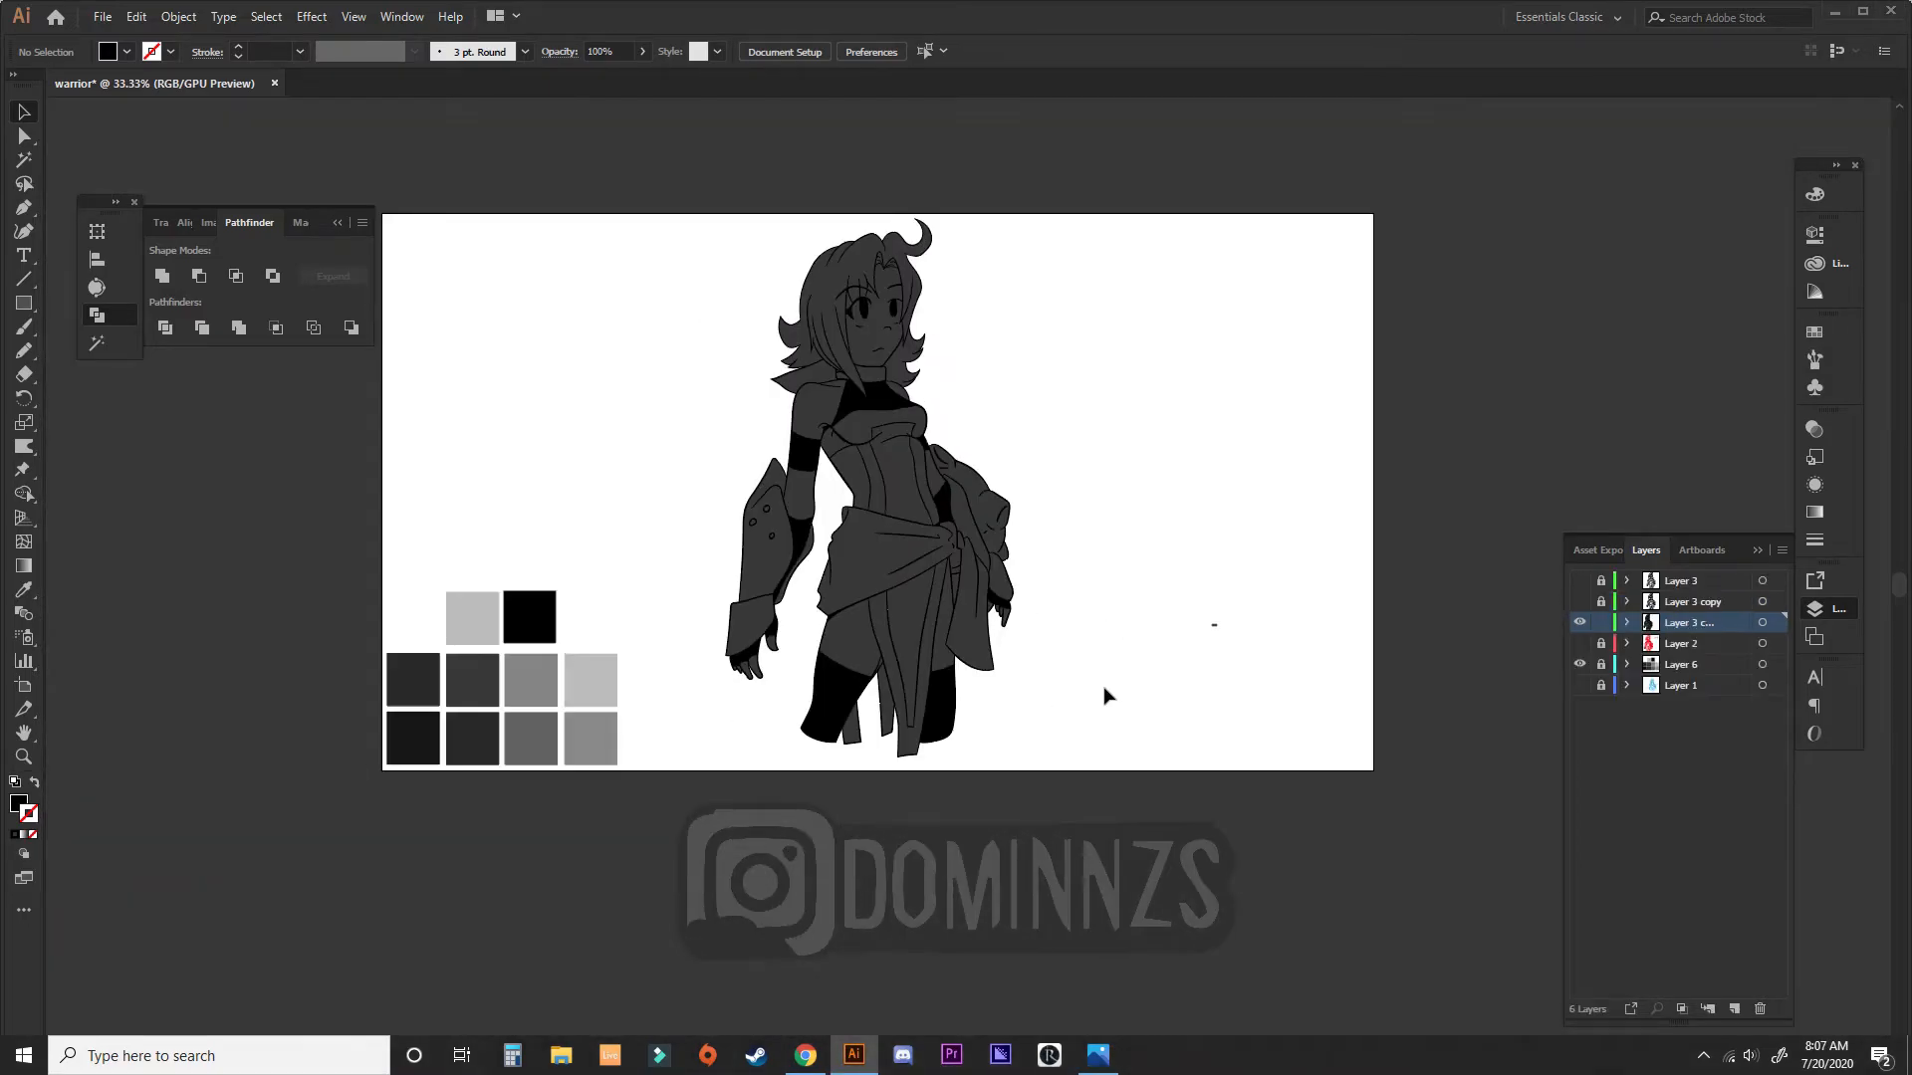
Step: Fill the armored gauntlet, its cuff and the opposite puffed sleeve pieces with the light grey swatch, and deselect
key("ctrl+plus")
key("a")
left_click(657, 592)
left_click(665, 606)
left_click(649, 651, "shift")
left_click(988, 486, "shift")
left_click(941, 402, "shift")
key("i")
left_click(426, 739)
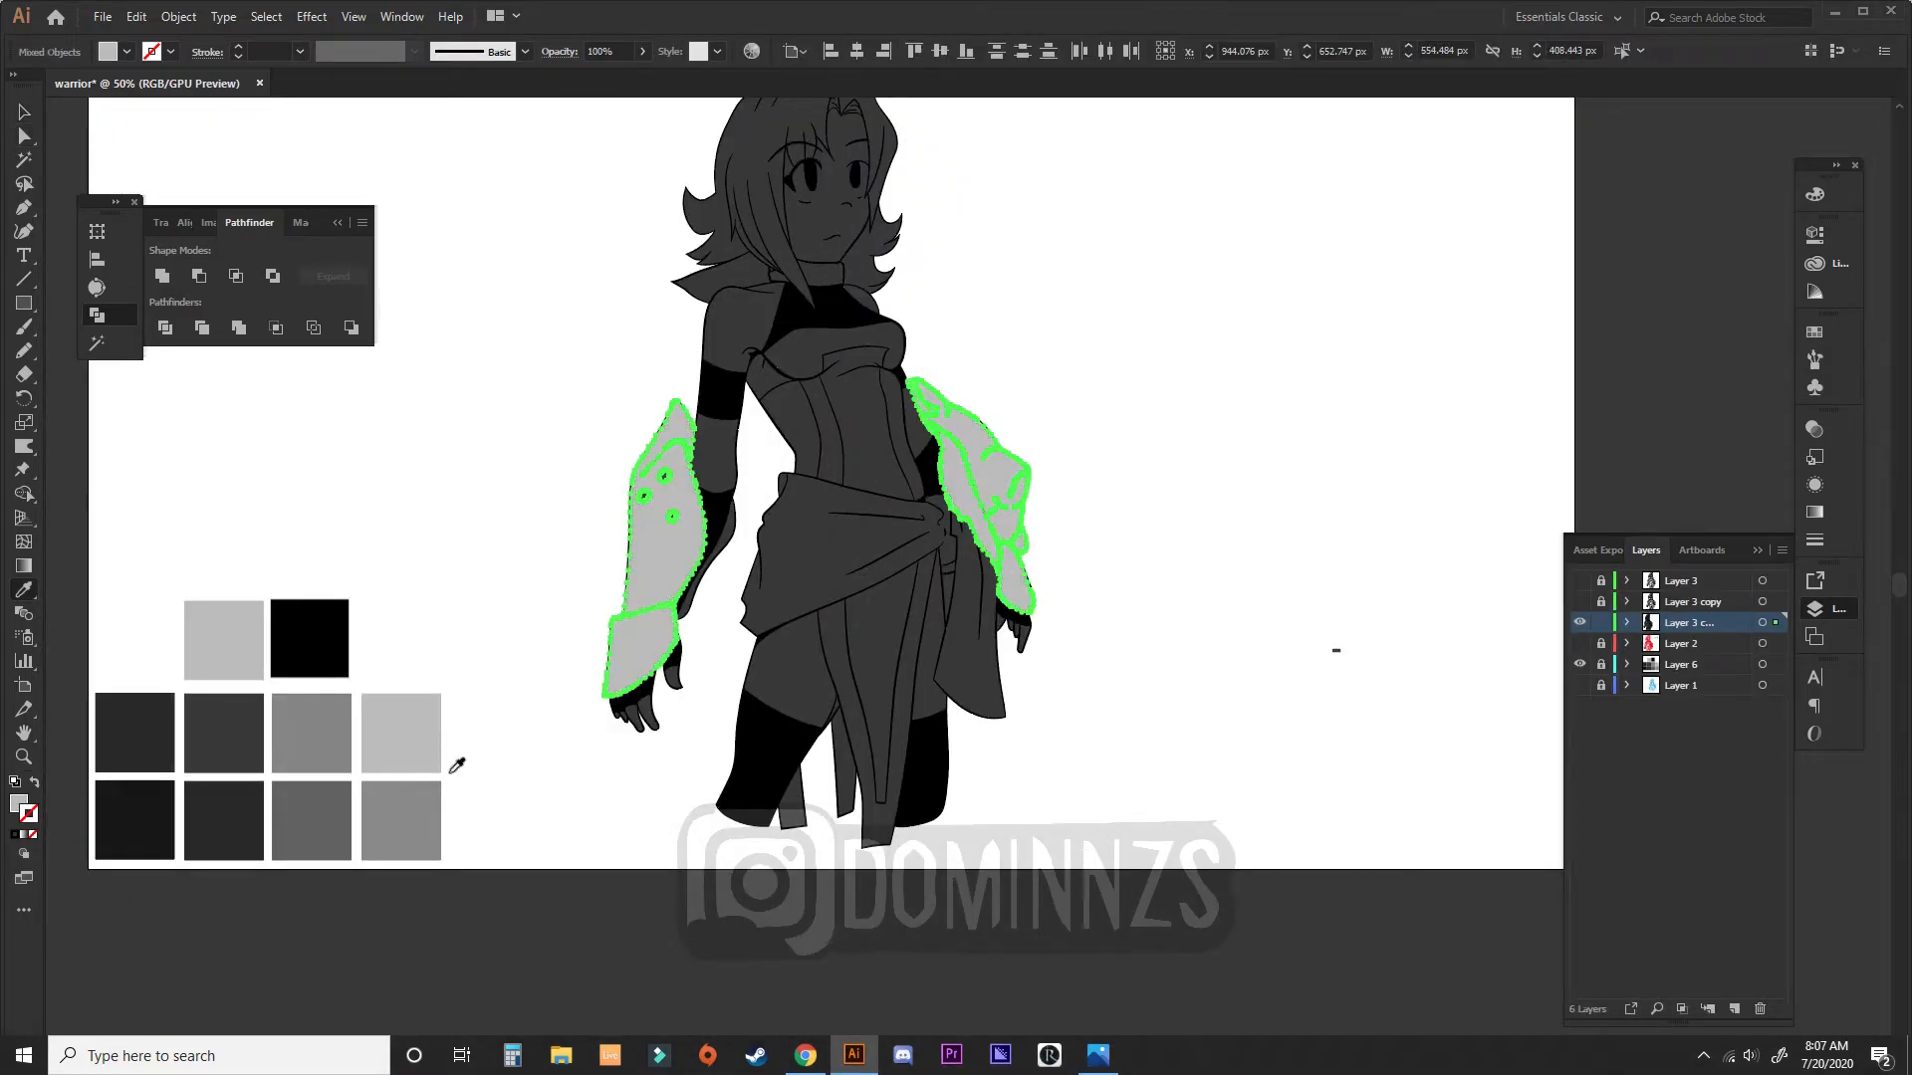
key("v")
left_click(523, 657)
Step: Fill the bust band, corset panels and tabard border strip with medium grey
scroll(683, 609, "up", 2)
key("a")
left_click(785, 516)
left_click(837, 537, "shift")
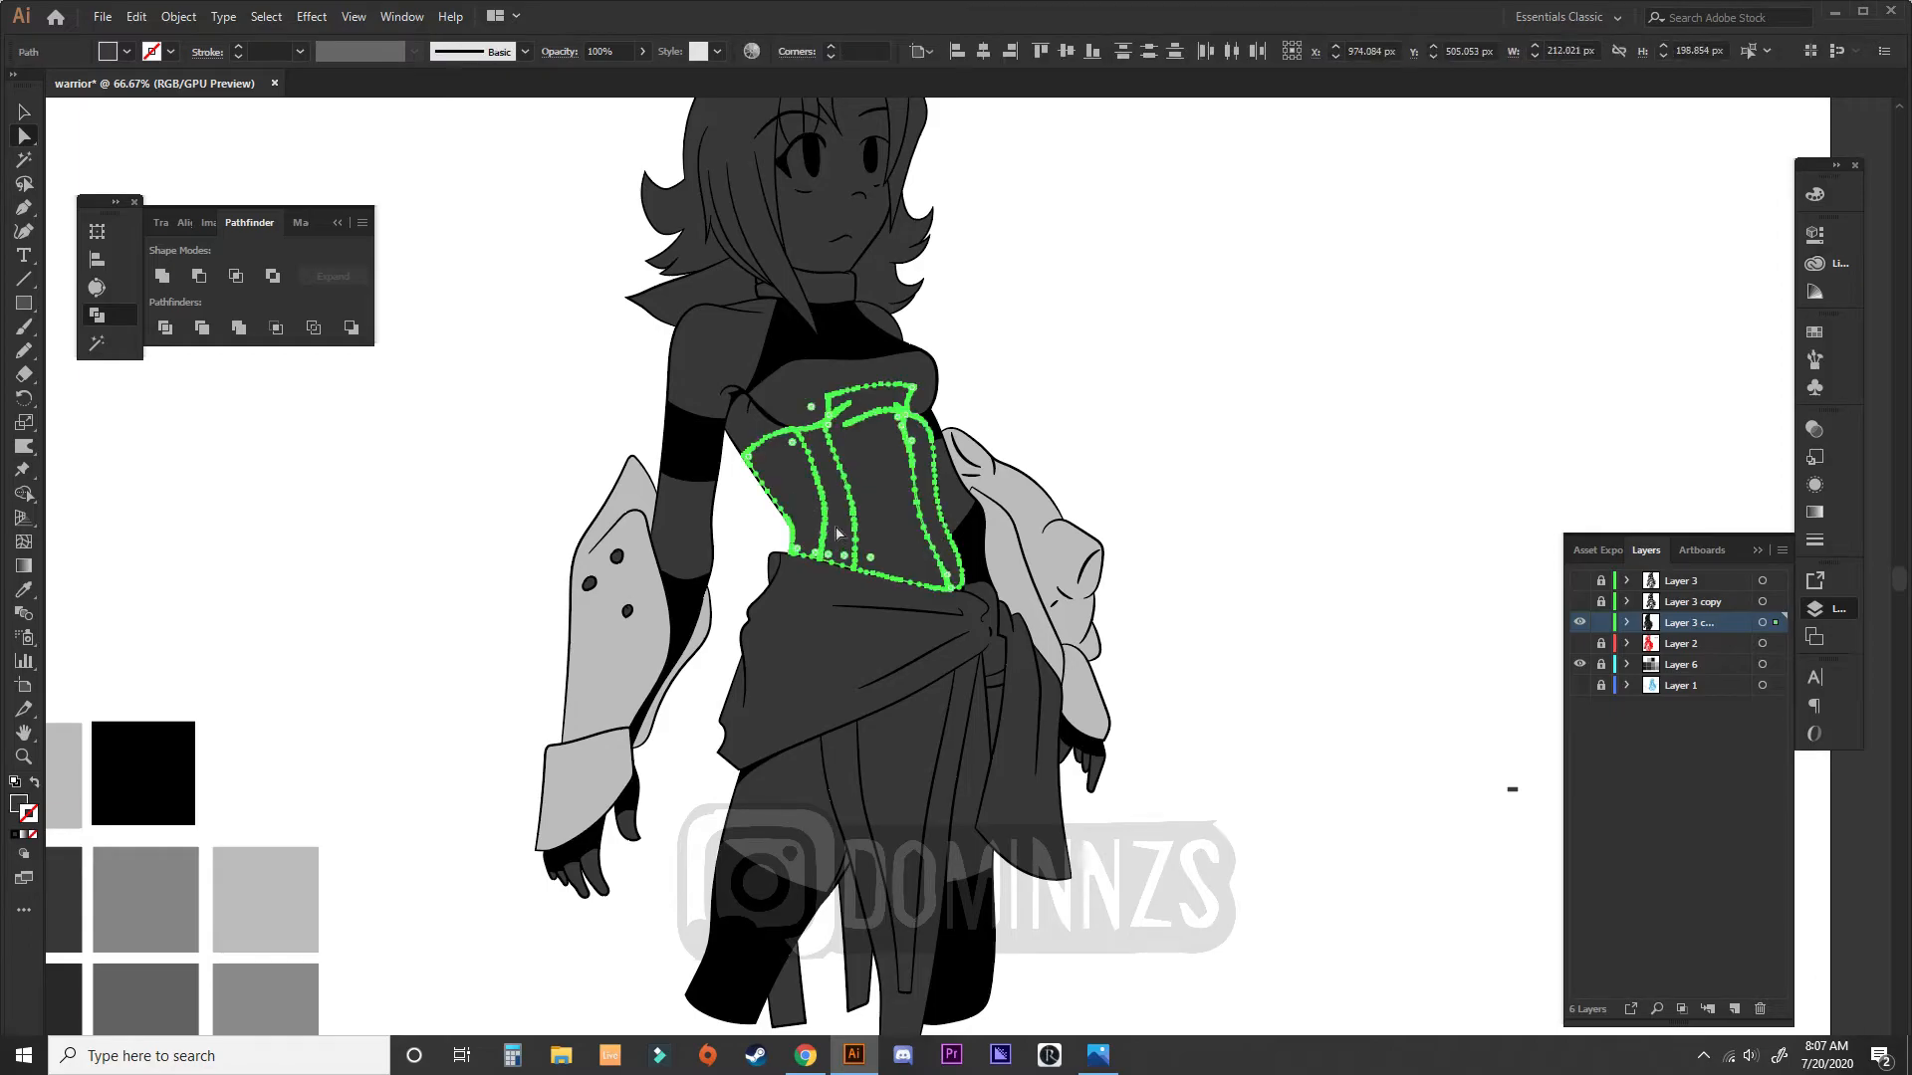
left_click_drag(889, 936, 1066, 600)
left_click(1066, 597, "shift")
key("i")
left_click(321, 563)
key("v")
Step: Fill the hair with the light grey used on the gauntlet and sleeve, and deselect
left_click_drag(1437, 100, 1191, 698)
key("a")
left_click(687, 344)
key("i")
left_click(820, 665)
key("v")
left_click(921, 578)
Step: Fill the waist sash and its hanging end with medium grey
scroll(1165, 495, "down", 1)
scroll(1165, 495, "up", 2)
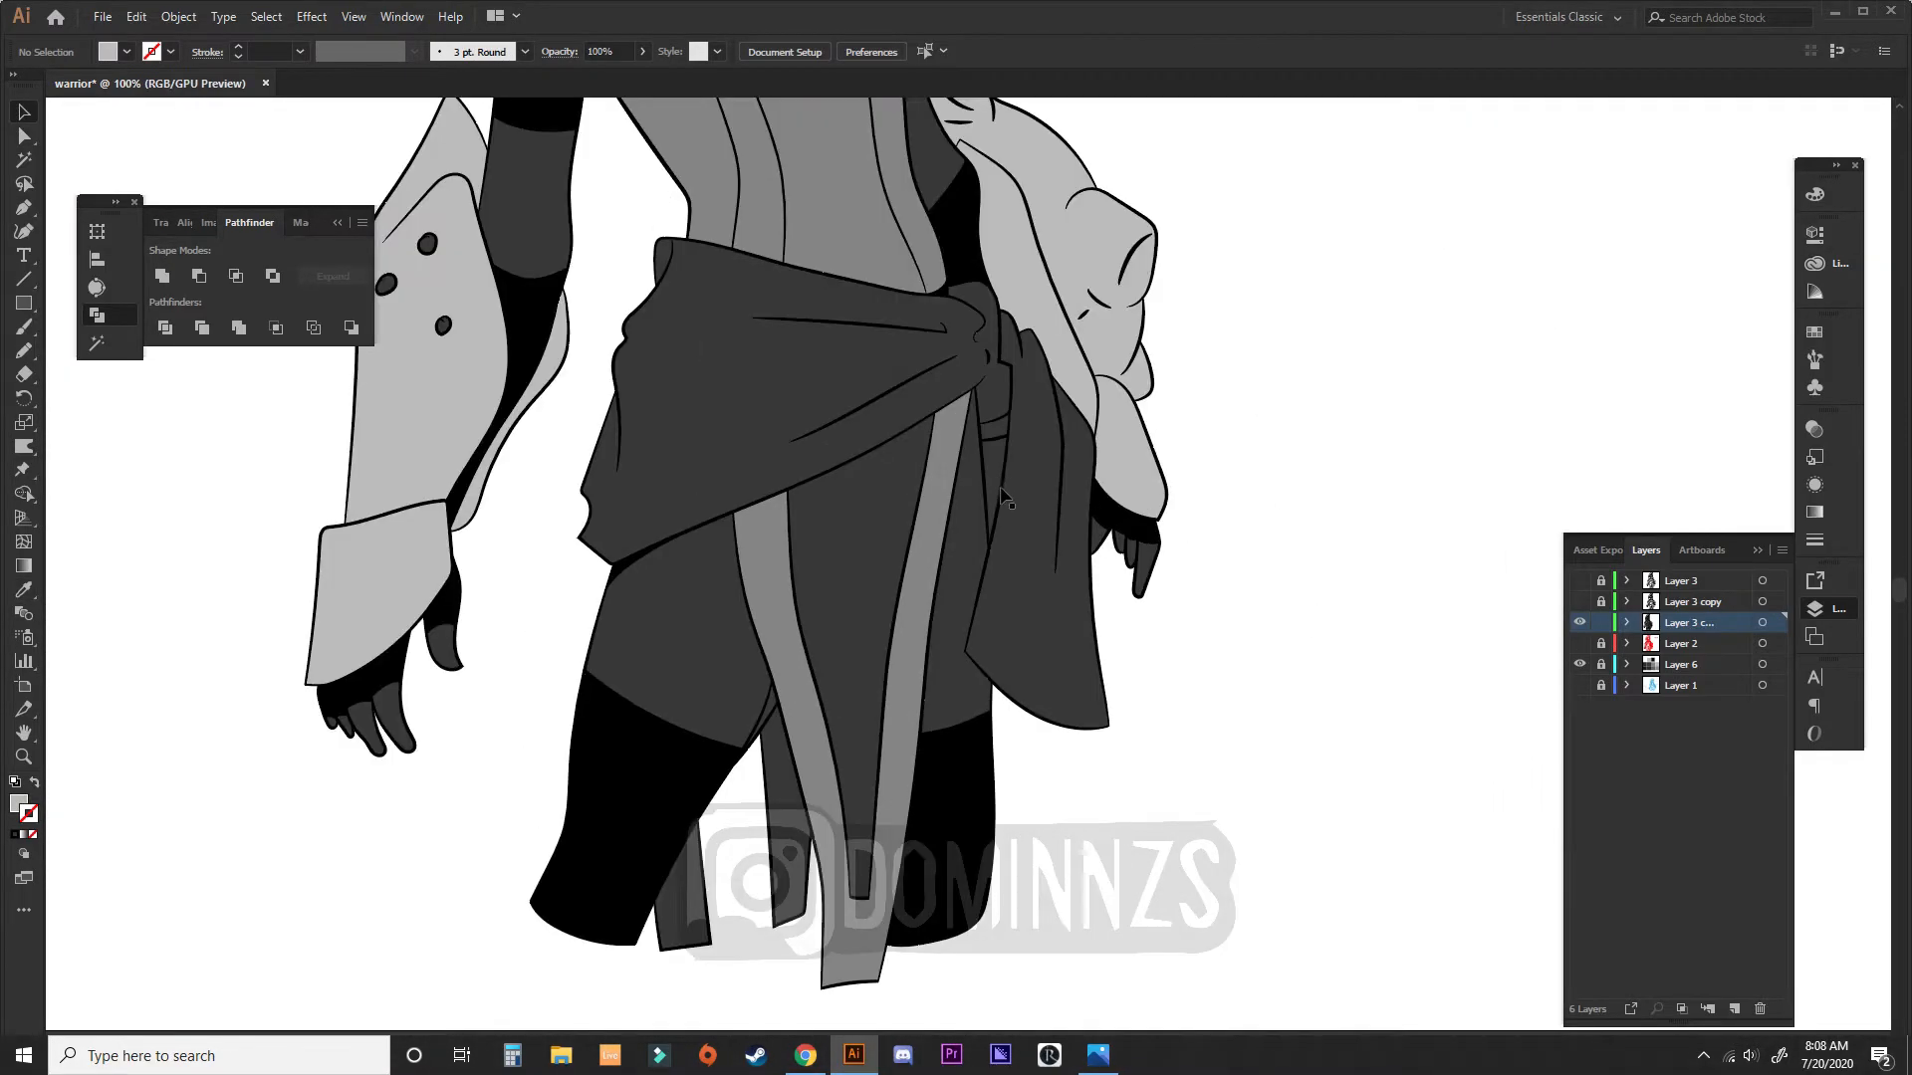
key("a")
left_click(1036, 503)
left_click(815, 512, "shift")
scroll(971, 575, "down", 3)
key("i")
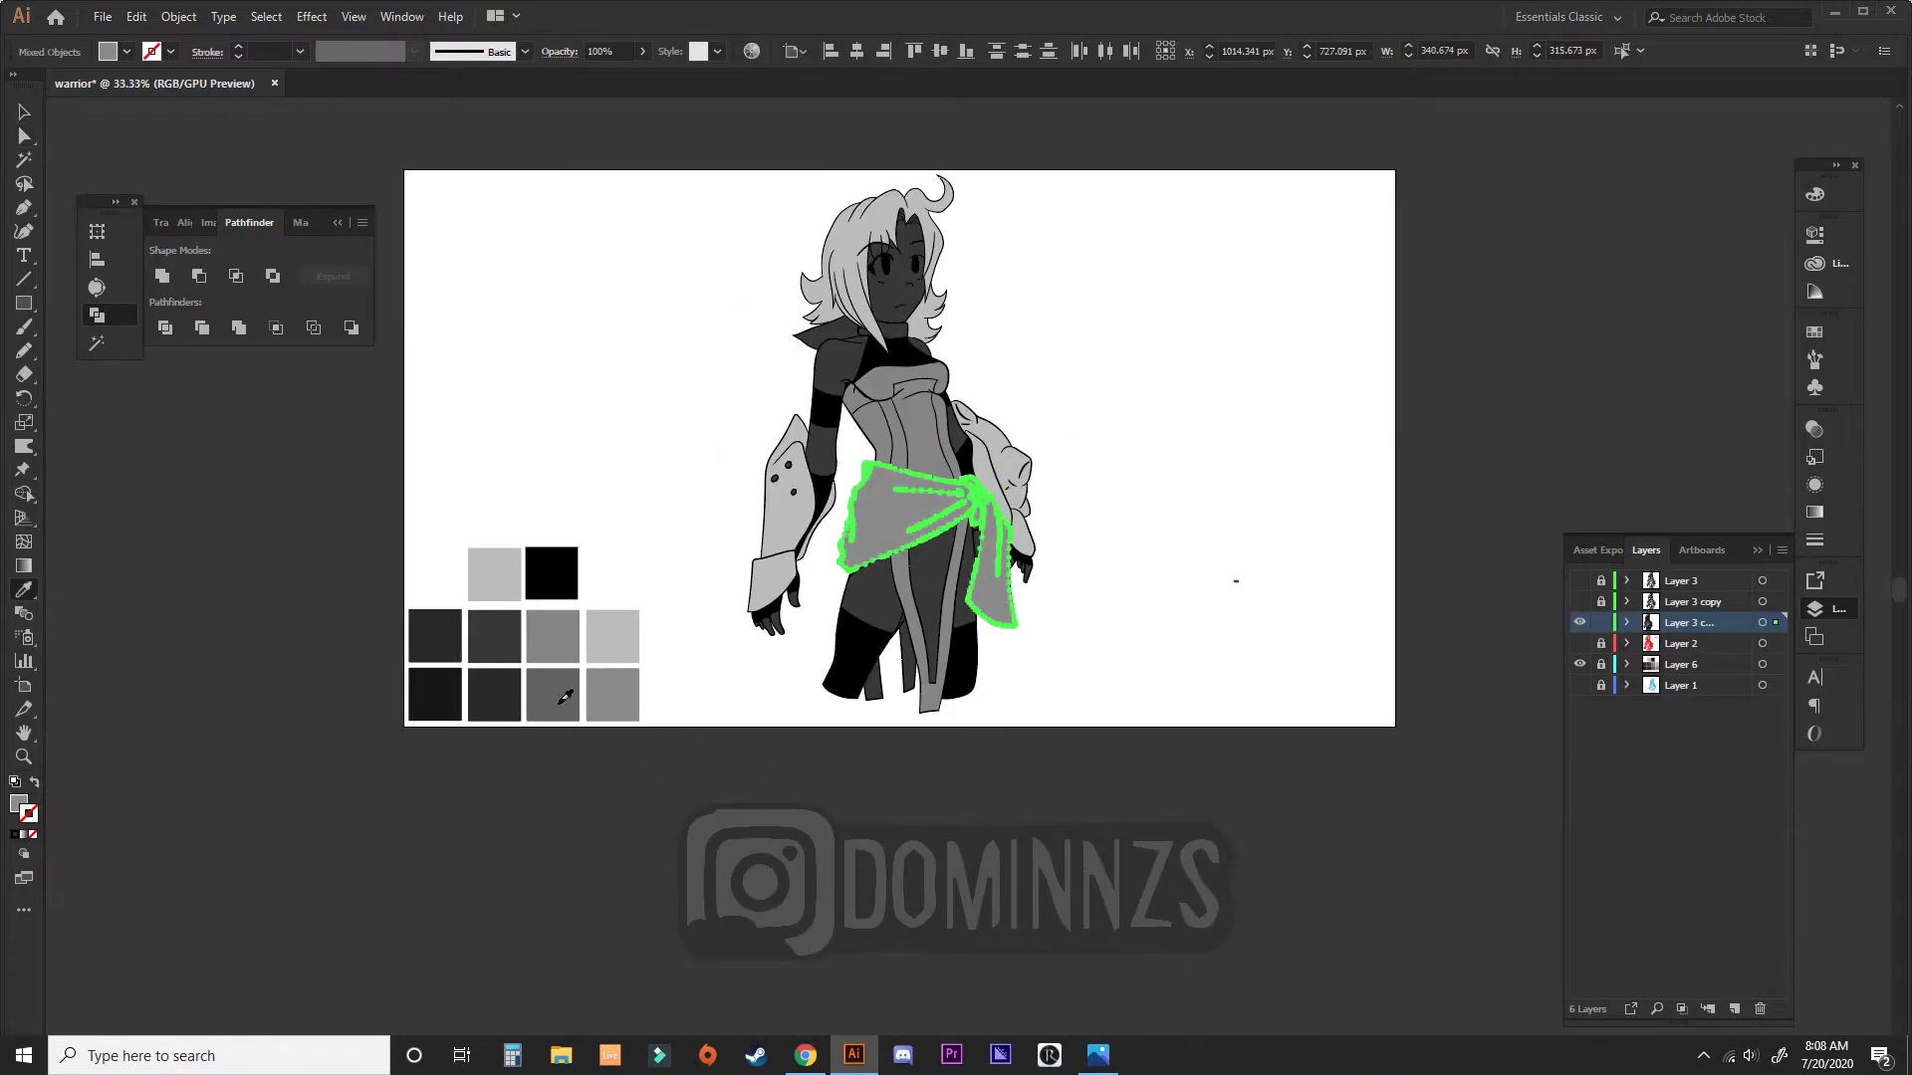
Step: Fill the tabard's border strip with the light grey swatch
key("a")
key("ctrl+equal")
key("ctrl+equal")
key("ctrl+equal")
left_click(832, 767)
key("ctrl+minus")
key("ctrl+minus")
key("ctrl+minus")
key("i")
left_click(612, 638)
left_click(963, 580)
key("Delete")
left_click(965, 575)
Step: Select the collar pieces on both sides of the neck and fill them with the corset's medium grey
key("ctrl+minus")
key("ctrl+minus")
key("ctrl+equal")
key("ctrl+equal")
left_click_drag(993, 126, 1208, 665)
left_click(901, 534)
left_click(732, 532, "shift")
key("i")
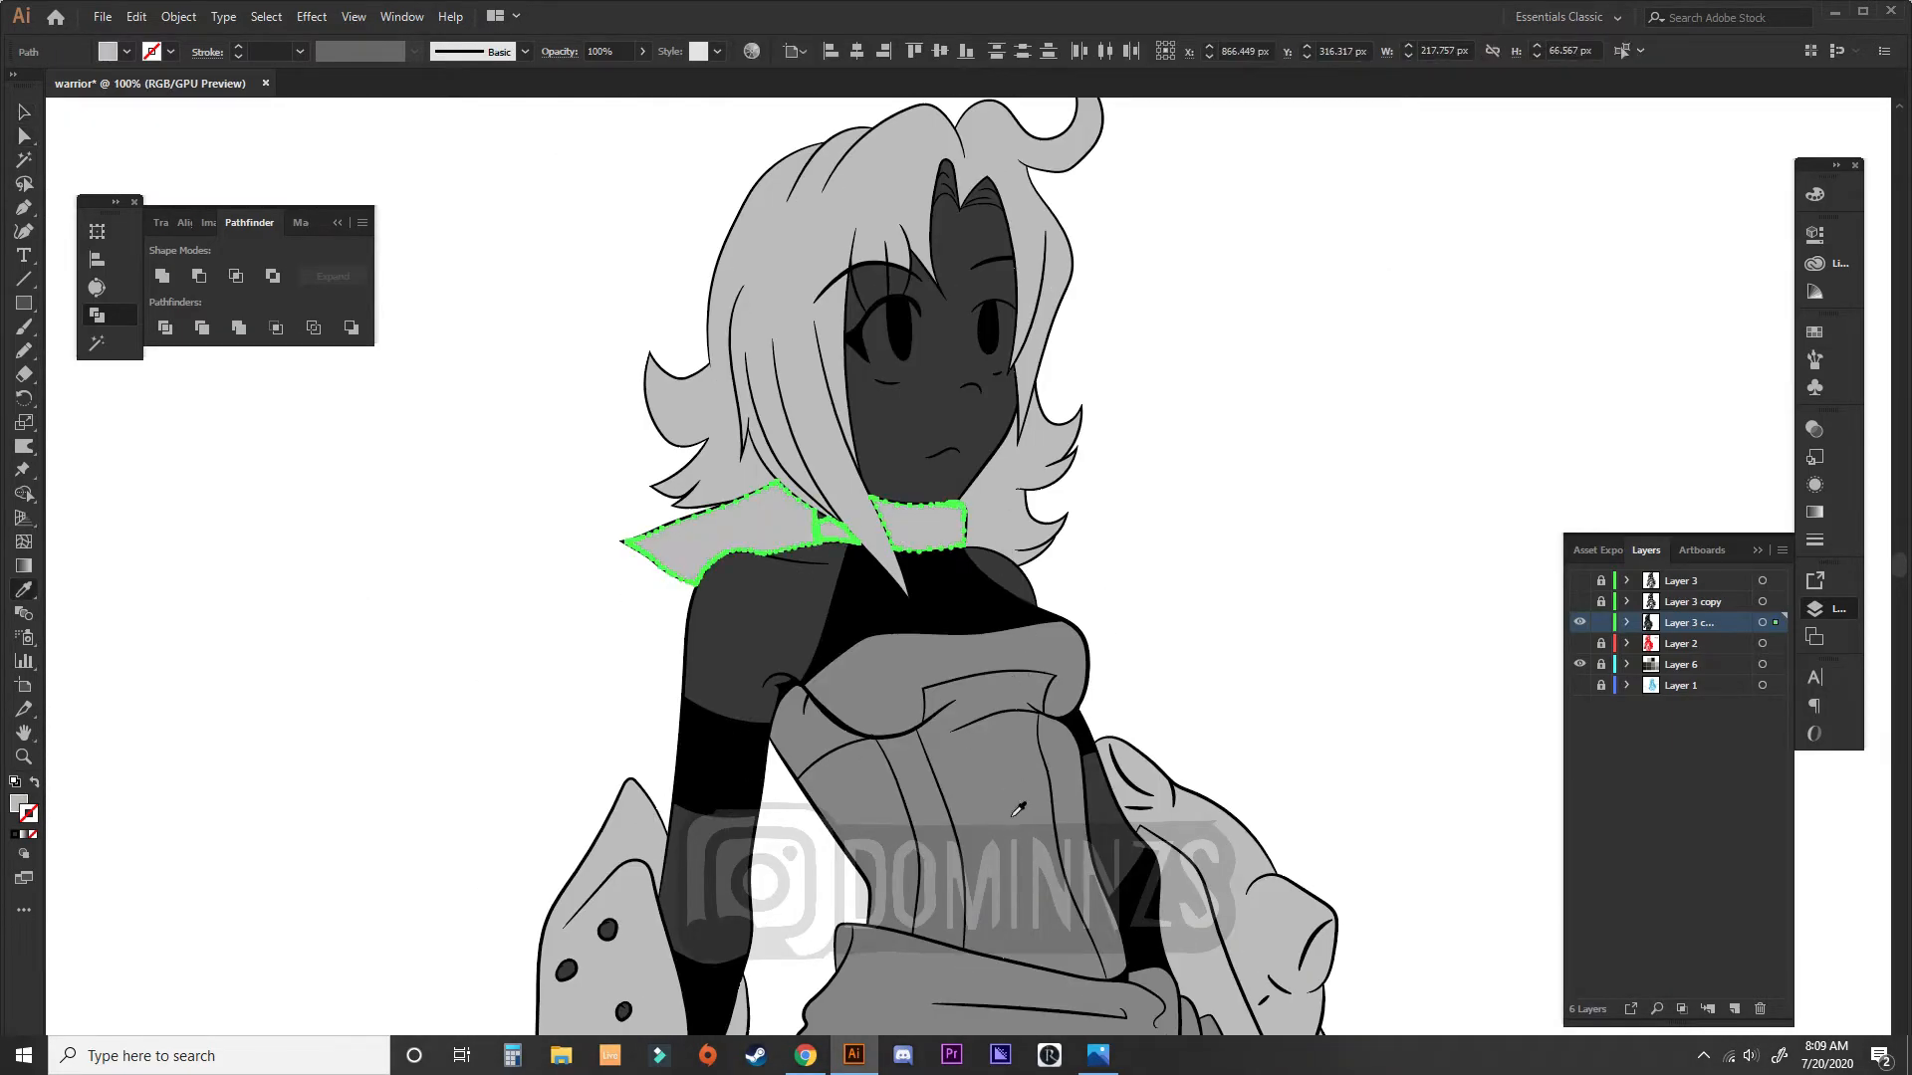
Step: Fill the small leftover pieces on the upper figure with the color of the adjoining area, and deselect
key("a")
left_click(511, 880)
key("ctrl+equal")
key("ctrl+equal")
key("ctrl+equal")
left_click(769, 576)
left_click_drag(1565, 457, 1314, 962)
left_click(677, 383)
left_click(752, 376, "shift")
key("i")
left_click(761, 304)
key("v")
left_click(1394, 518)
Step: Match the tabard's border strip to the light grey of the puffed sleeve
key("ctrl+minus")
key("ctrl+minus")
key("ctrl+minus")
key("ctrl+minus")
left_click_drag(1262, 896, 1245, 546)
key("ctrl+minus")
key("ctrl+minus")
key("ctrl+minus")
key("ctrl+equal")
key("ctrl+equal")
key("ctrl+equal")
left_click_drag(1131, 683, 1148, 636)
left_click(793, 691)
key("a")
left_click(763, 709)
key("i")
left_click(819, 709)
left_click(822, 719, "ctrl")
left_click(948, 679)
left_click(1007, 697)
Step: Fill the two narrow vertical corset stripes with the sleeve's light grey, and deselect
key("a")
left_click(757, 433)
left_click(851, 428, "shift")
key("i")
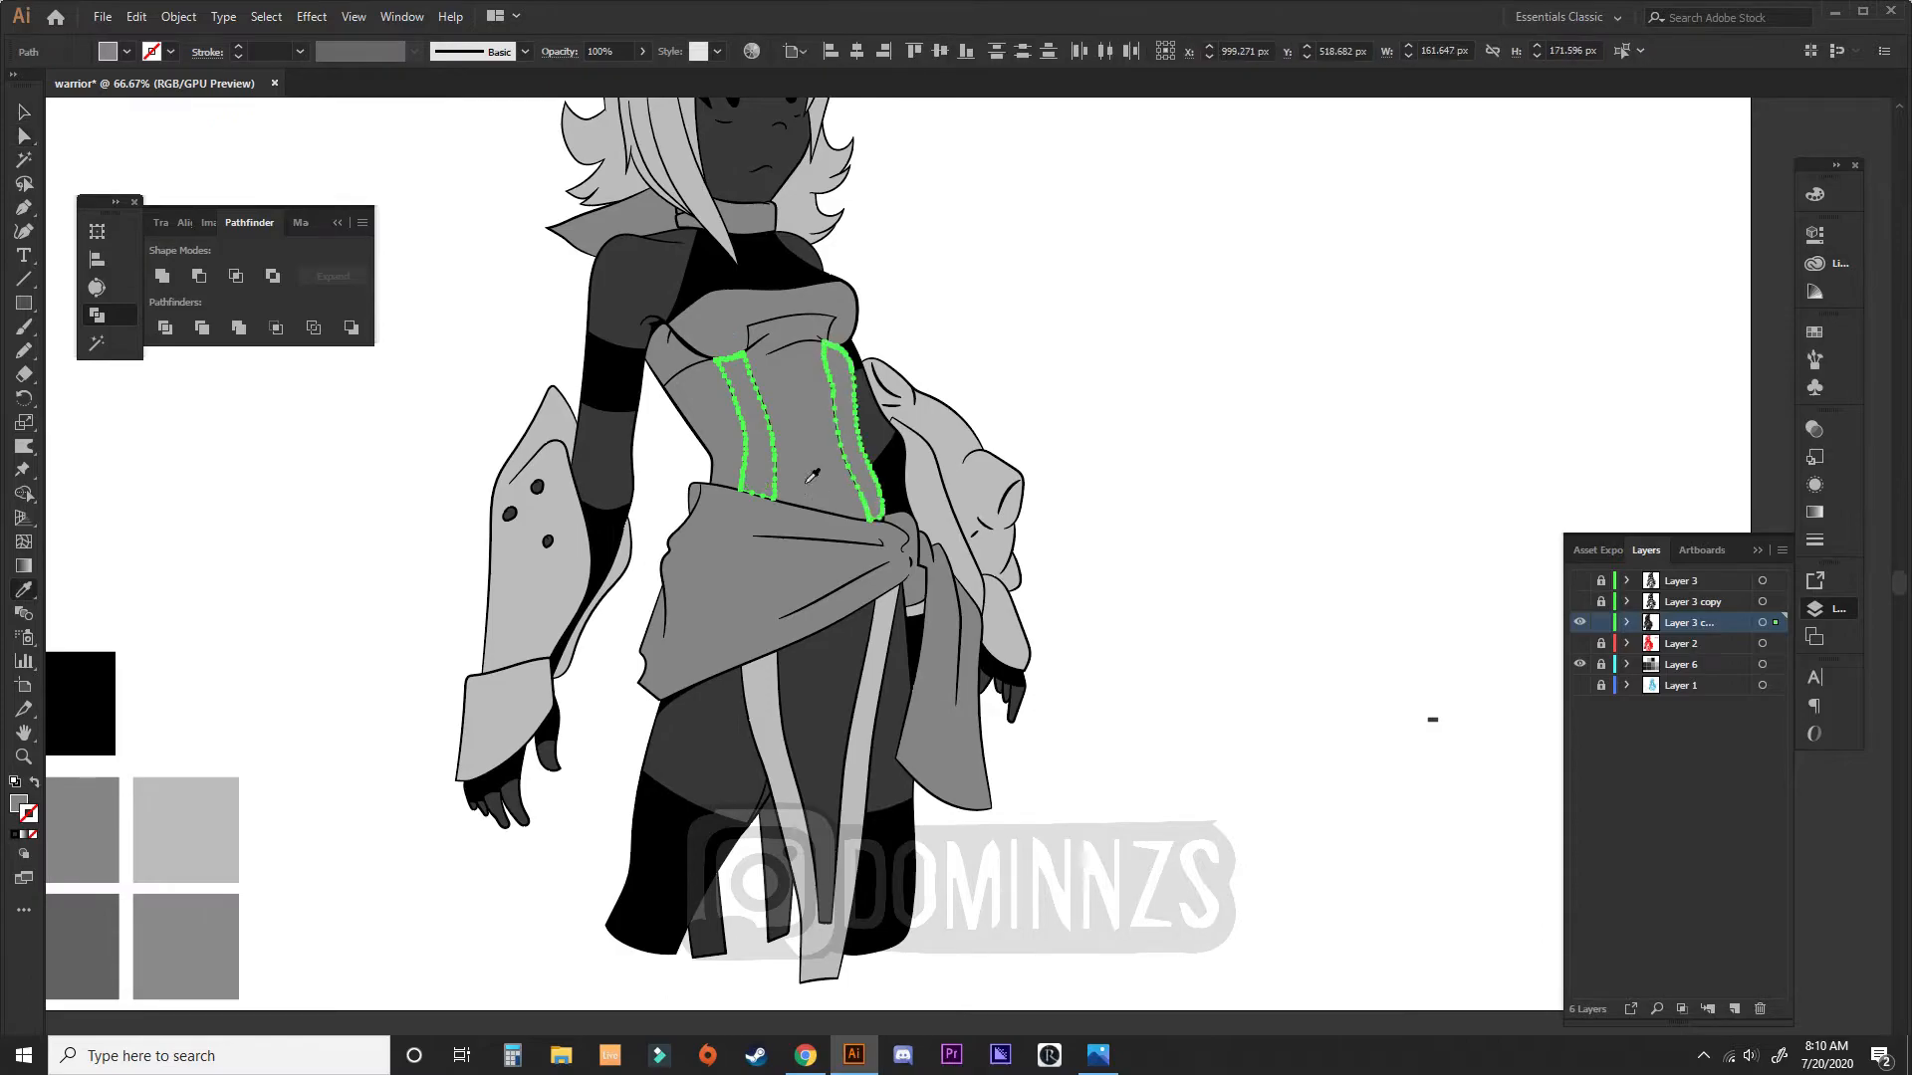
left_click(971, 478)
key("v")
left_click(1057, 506)
Step: Fill the tabard's dark central panel with medium grey sampled from the outfit
key("a")
left_click(821, 741)
key("i")
left_click(787, 617)
Step: Fill the bust band above the corset with light grey
key("a")
left_click(715, 324)
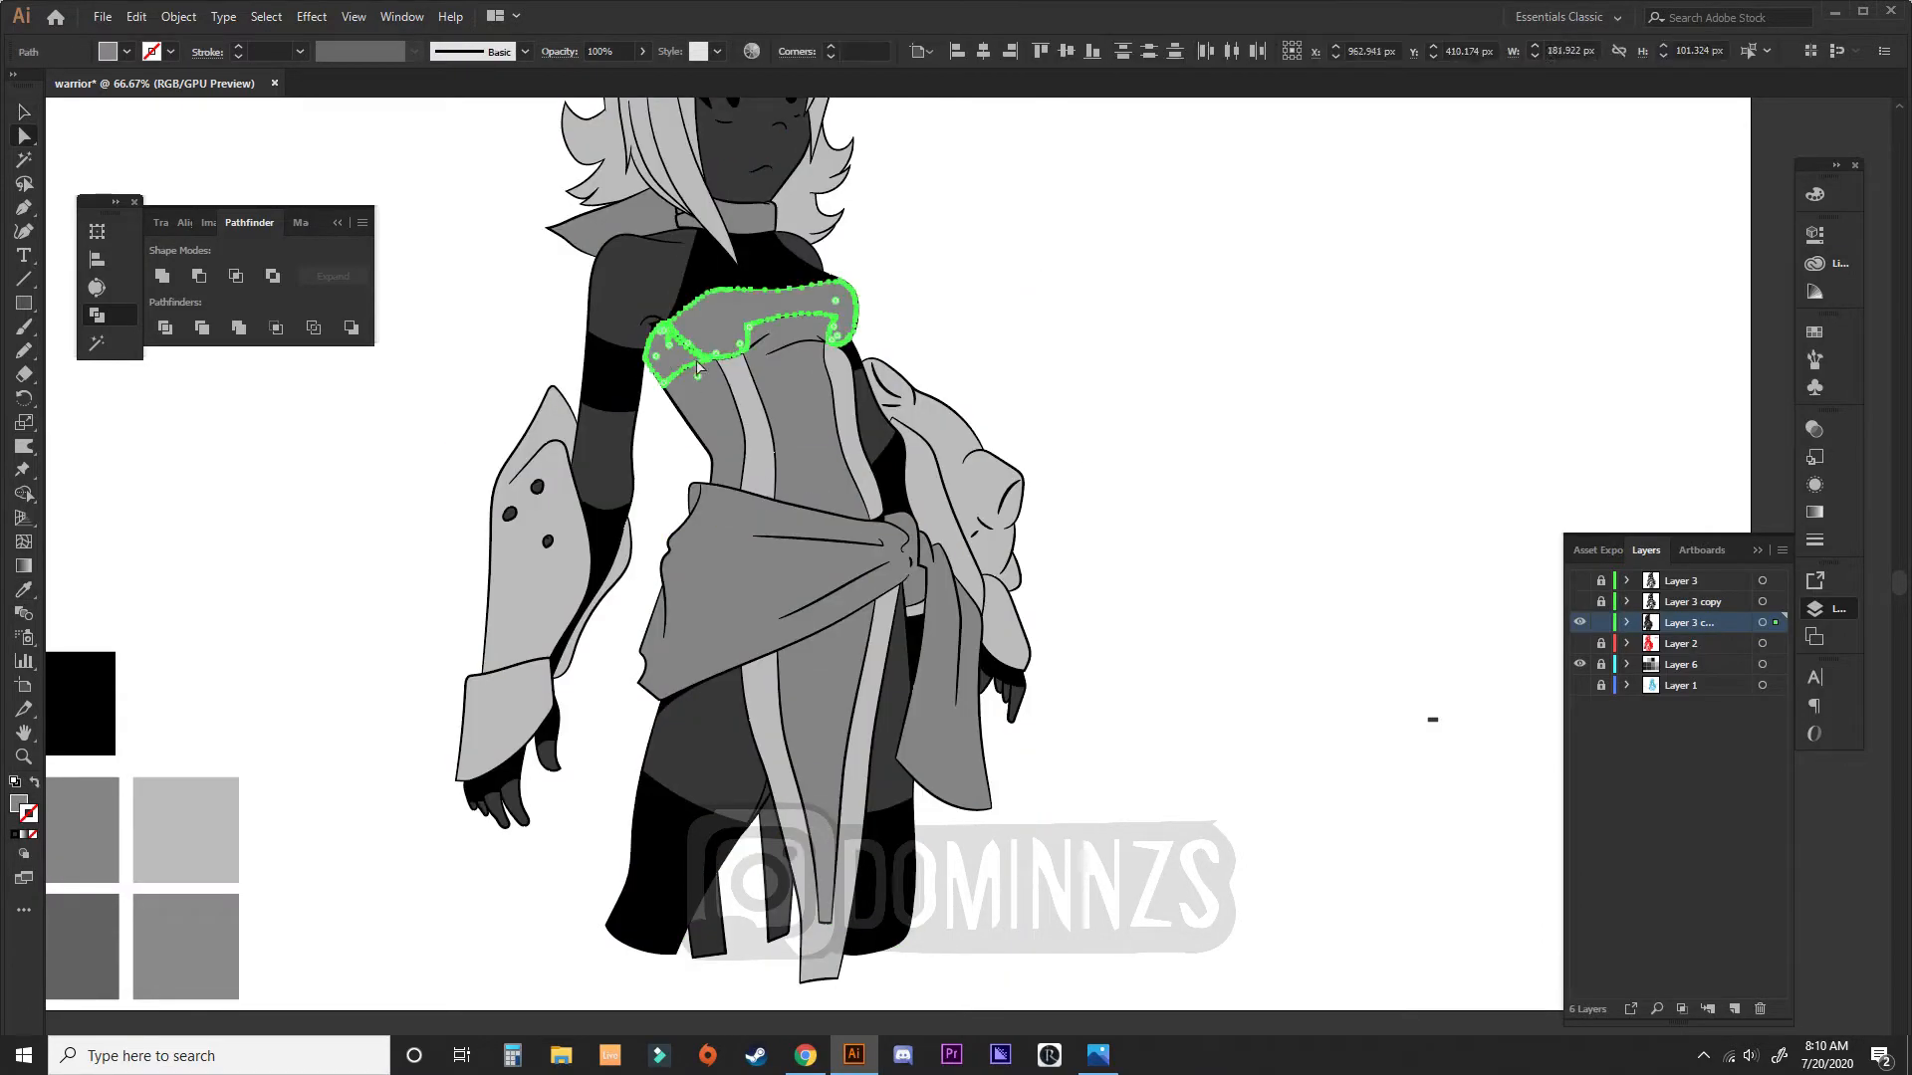
key("i")
key("ctrl+minus")
key("ctrl+minus")
key("ctrl+plus")
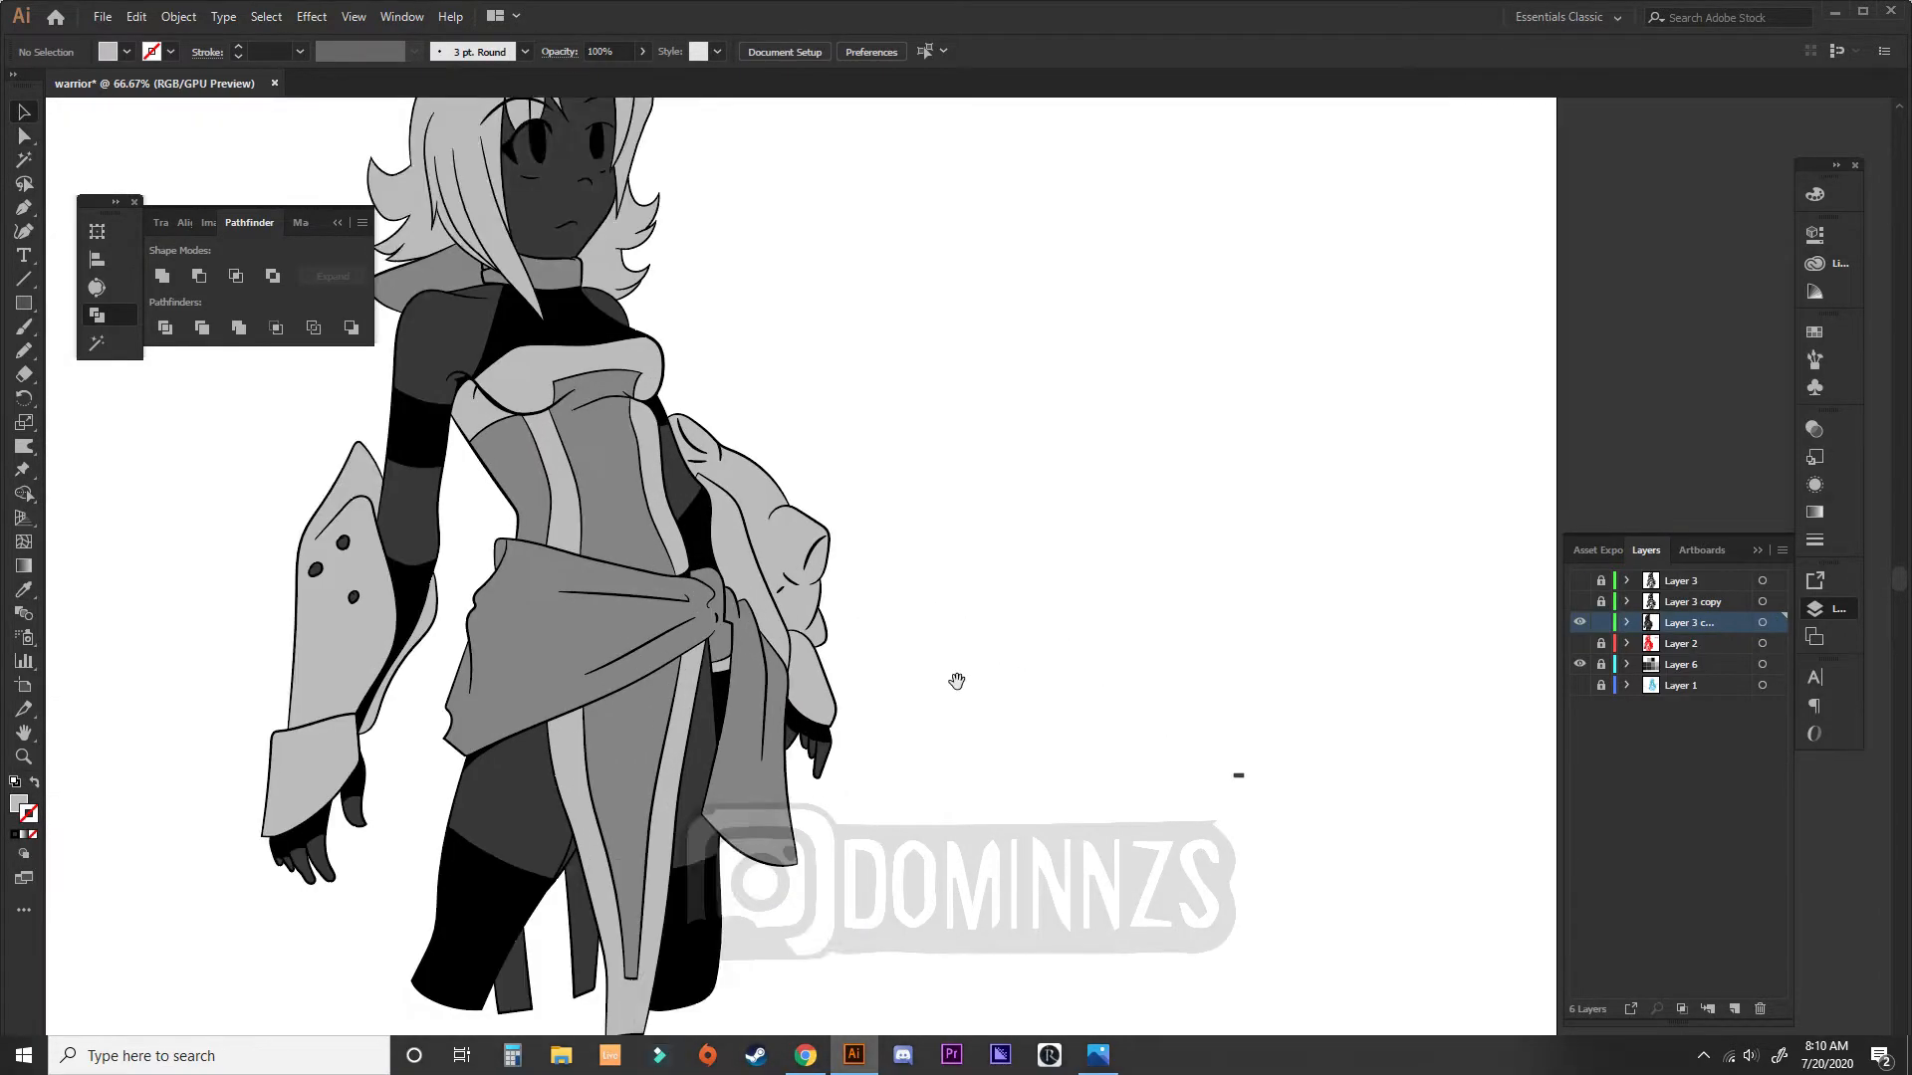
Step: Try one of the palette greys on the waist sash, and undo it
key("a")
left_click(834, 546)
left_click(847, 582, "shift")
key("i")
left_click(119, 735)
key("ctrl+minus")
key("ctrl+z")
key("ctrl+z")
Step: Try filling the waist sash with the near-black swatch
key("ctrl+plus")
key("ctrl+plus")
left_click(261, 652)
left_click_drag(165, 712, 299, 882)
left_click(155, 816)
left_click_drag(1040, 630, 508, 623)
left_click_drag(790, 785, 1216, 648)
key("v")
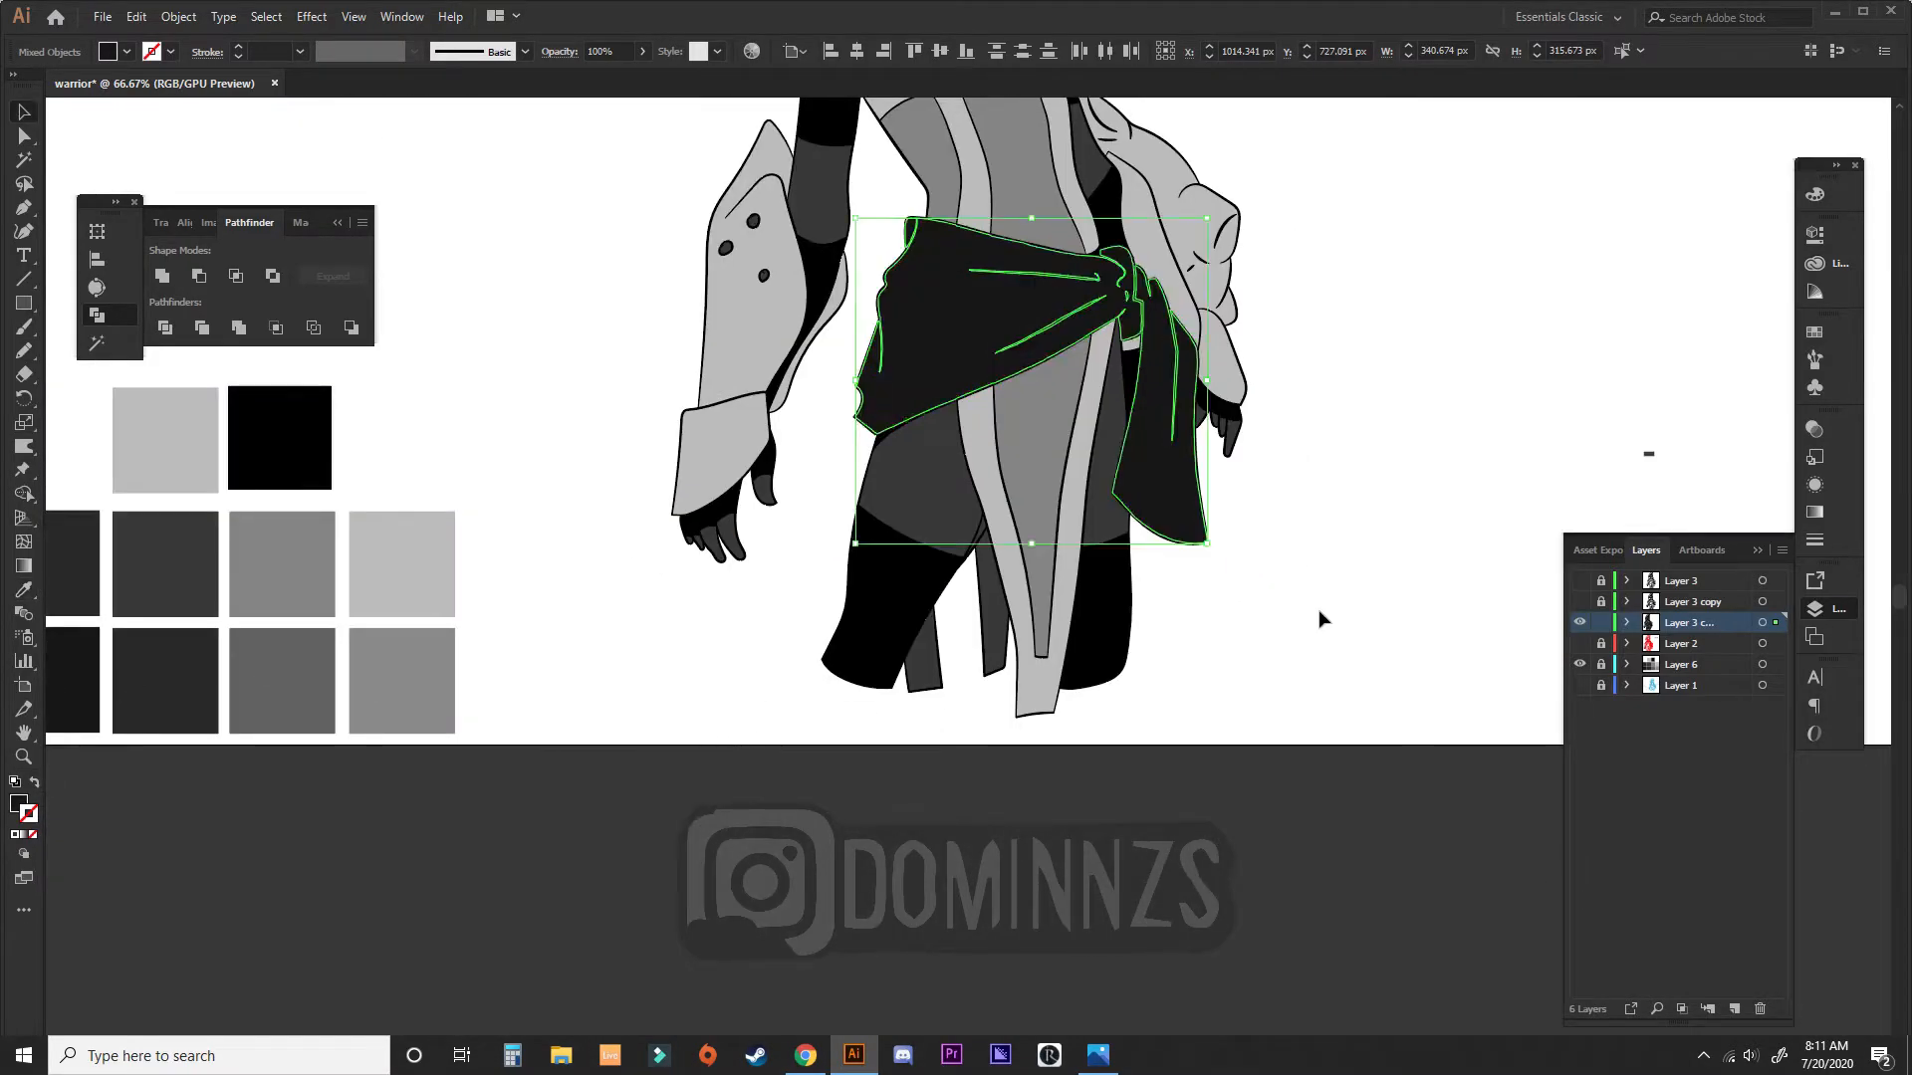
Step: Undo the near-black sash fill and leave the sash in the darker medium grey of the palette
left_click(1323, 610)
key("ctrl+minus")
key("ctrl+plus")
key("ctrl+minus")
left_click_drag(1133, 774, 1076, 662)
key("ctrl+z")
key("ctrl+plus")
left_click(1093, 696)
key("ctrl+minus")
Step: Set the Magic Wand to also match stroke color and stroke weight in addition to fill color
left_click(1601, 622)
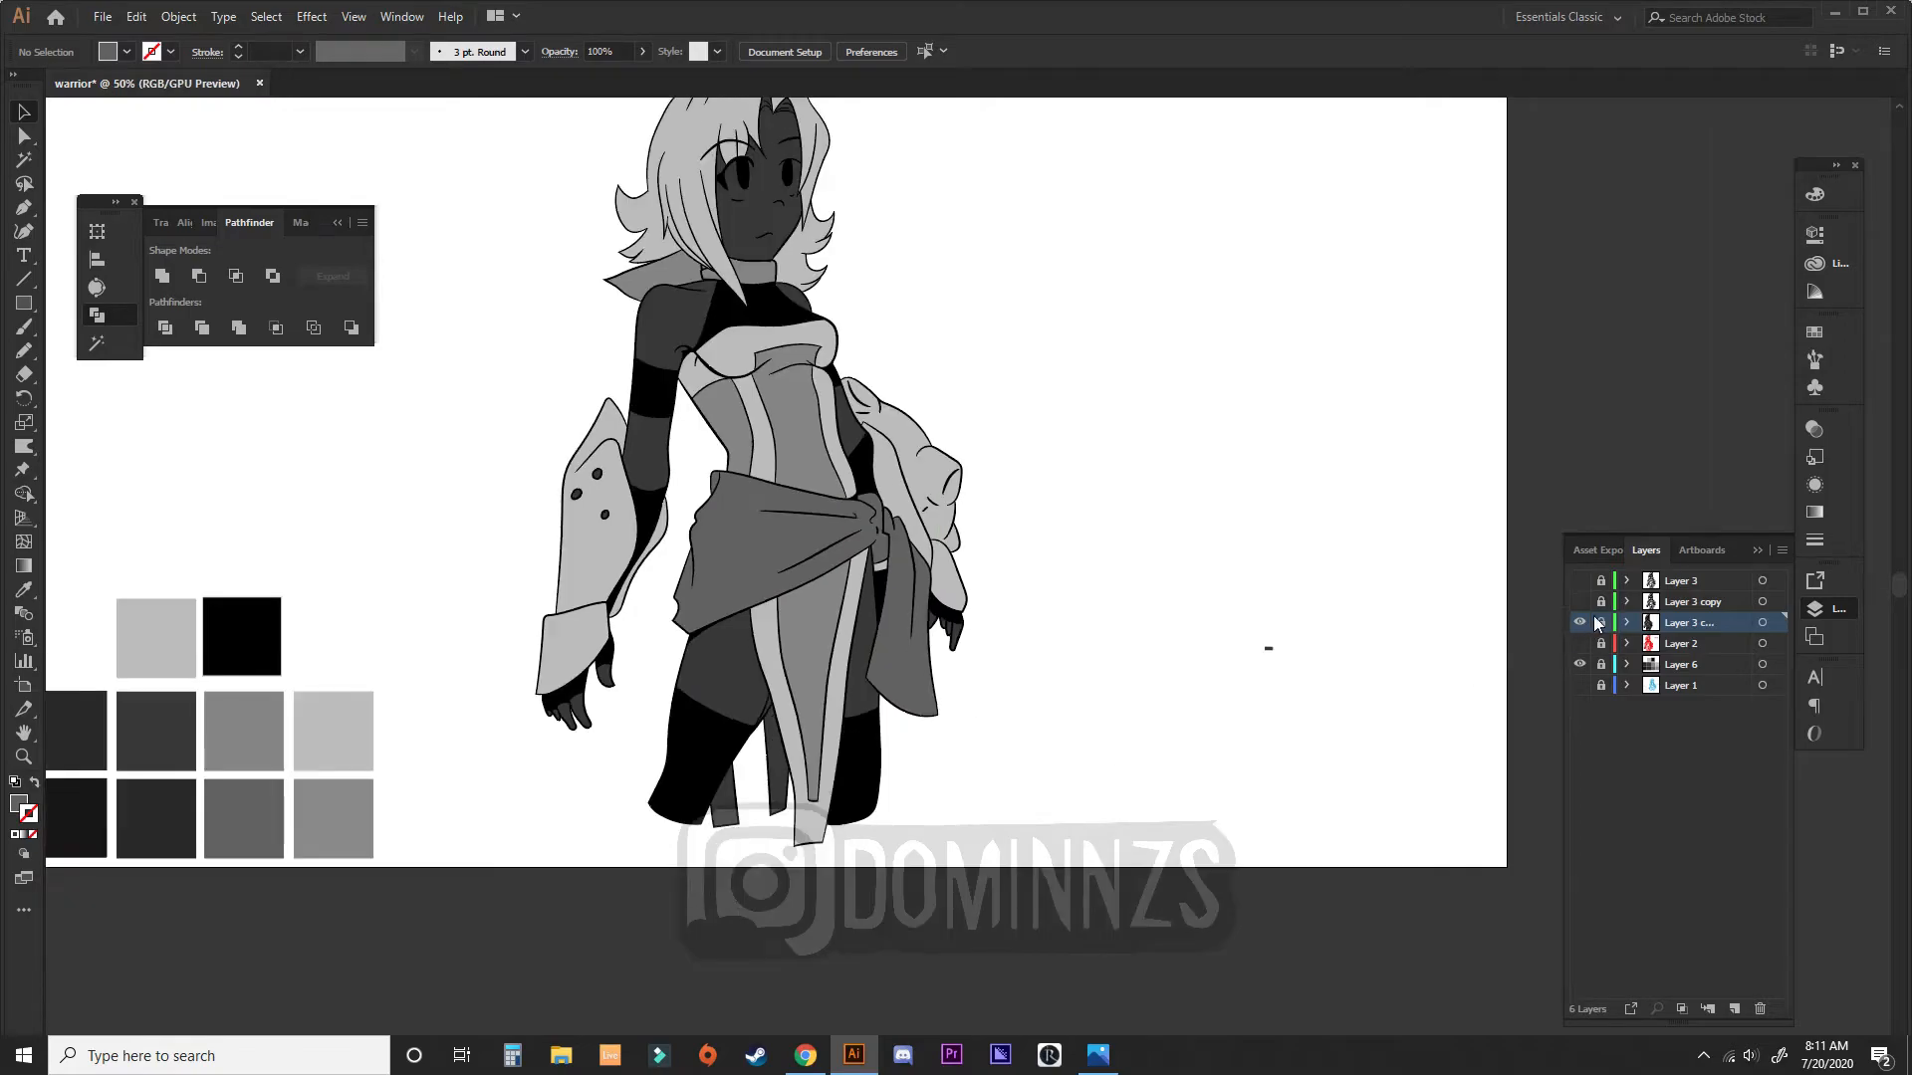
left_click_drag(618, 819, 708, 674)
key("v")
left_click(300, 223)
left_click(203, 286)
left_click(203, 311)
key("y")
Step: Select all black pieces with the Magic Wand and cut them from the second copy of Layer 3
left_click(804, 620)
key("ctrl+x")
left_click(1580, 601)
left_click_drag(1358, 478, 1320, 713)
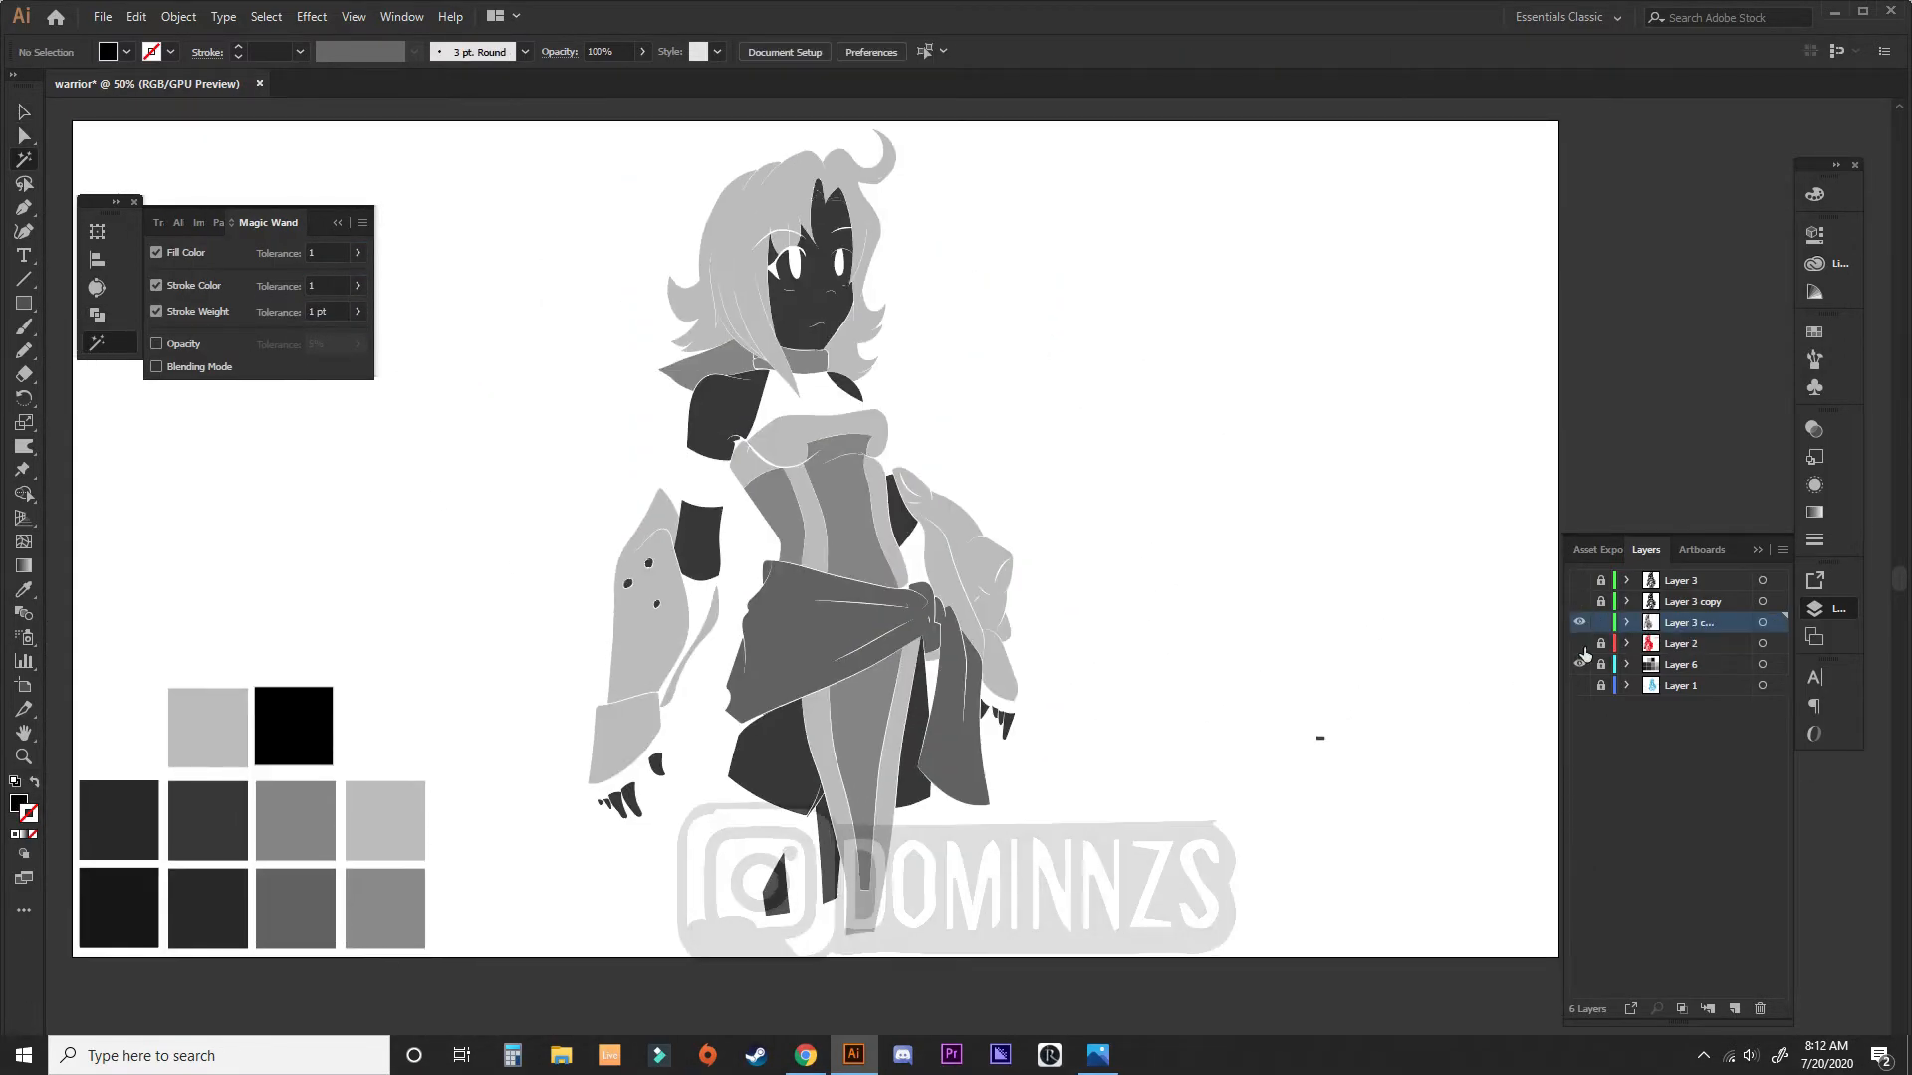
Step: Paste the cut black pieces in place on Layer 3 copy, and lock and show both copies of Layer 3
left_click(1601, 623)
key("ctrl+a")
key("ctrl+f")
key("v")
left_click(1241, 829)
left_click(1601, 602)
left_click(1580, 623)
Step: Add a new layer directly above the second copy of Layer 3
left_click(1690, 623)
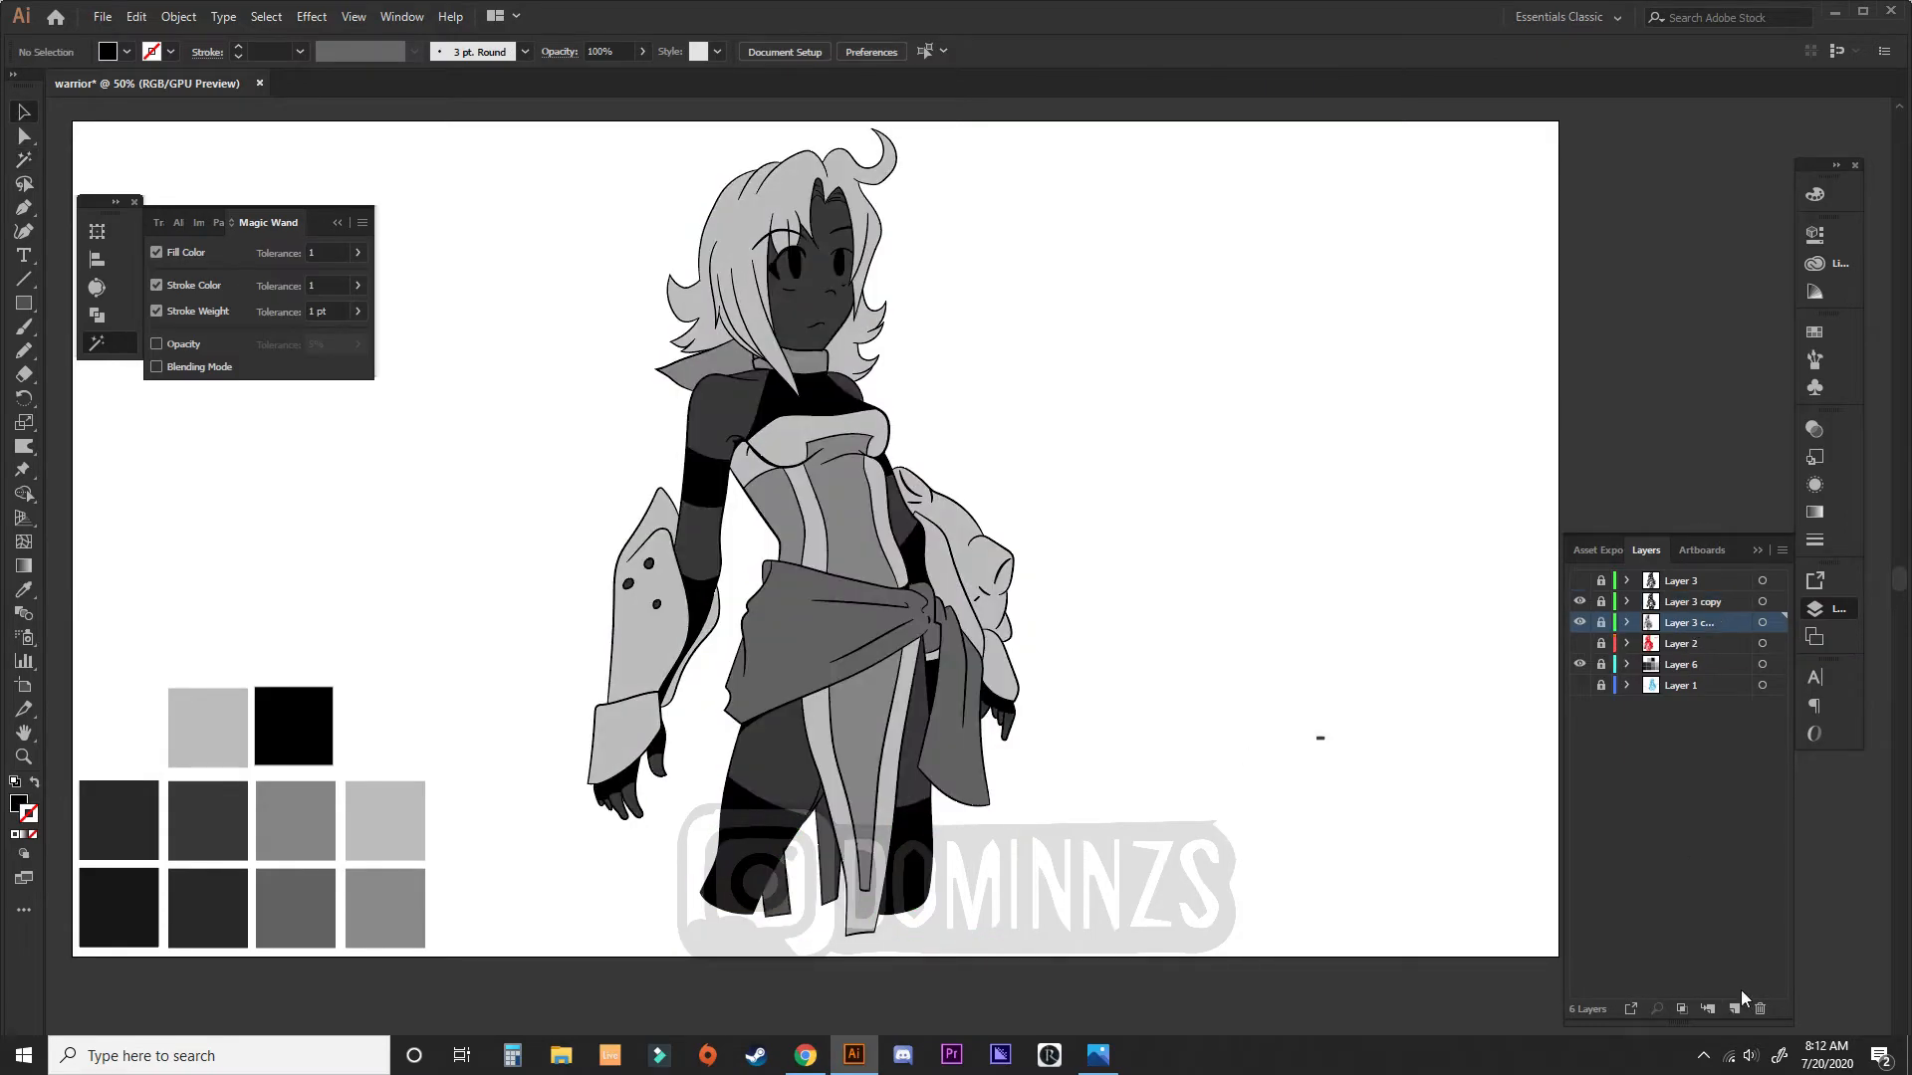
left_click(1734, 1009)
key("ctrl+plus")
key("ctrl+plus")
key("ctrl+minus")
Step: Draw a dark Pencil shadow along the inner side of the left thigh, beside the front cloth panel
key("f")
key("f")
key("ctrl+plus")
key("ctrl+plus")
key("n")
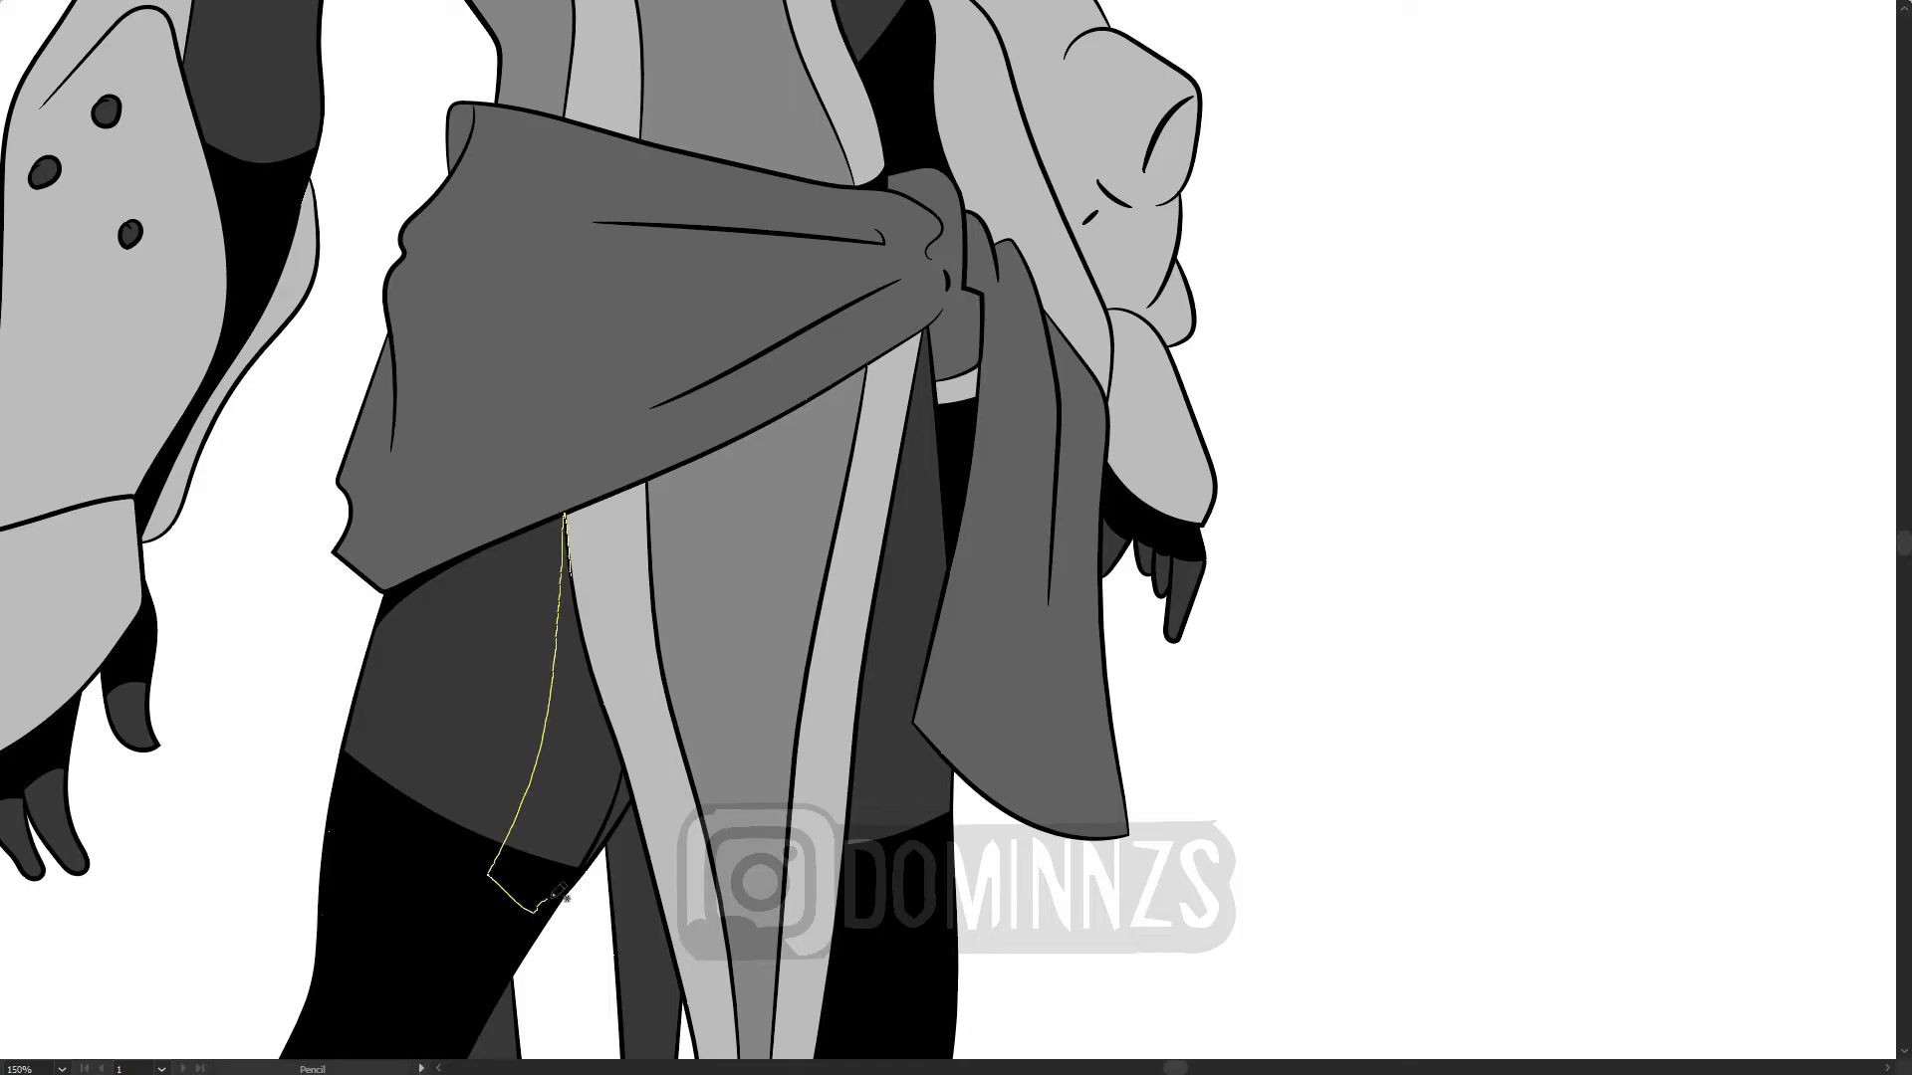
left_click_drag(584, 634, 568, 567)
key("ctrl+minus")
key("ctrl+minus")
key("v")
left_click(1156, 700)
Step: Outline a dark shadow with the Pen tool over the bare right thigh between the front cloth panel and the hanging sash
key("ctrl+plus")
key("ctrl+plus")
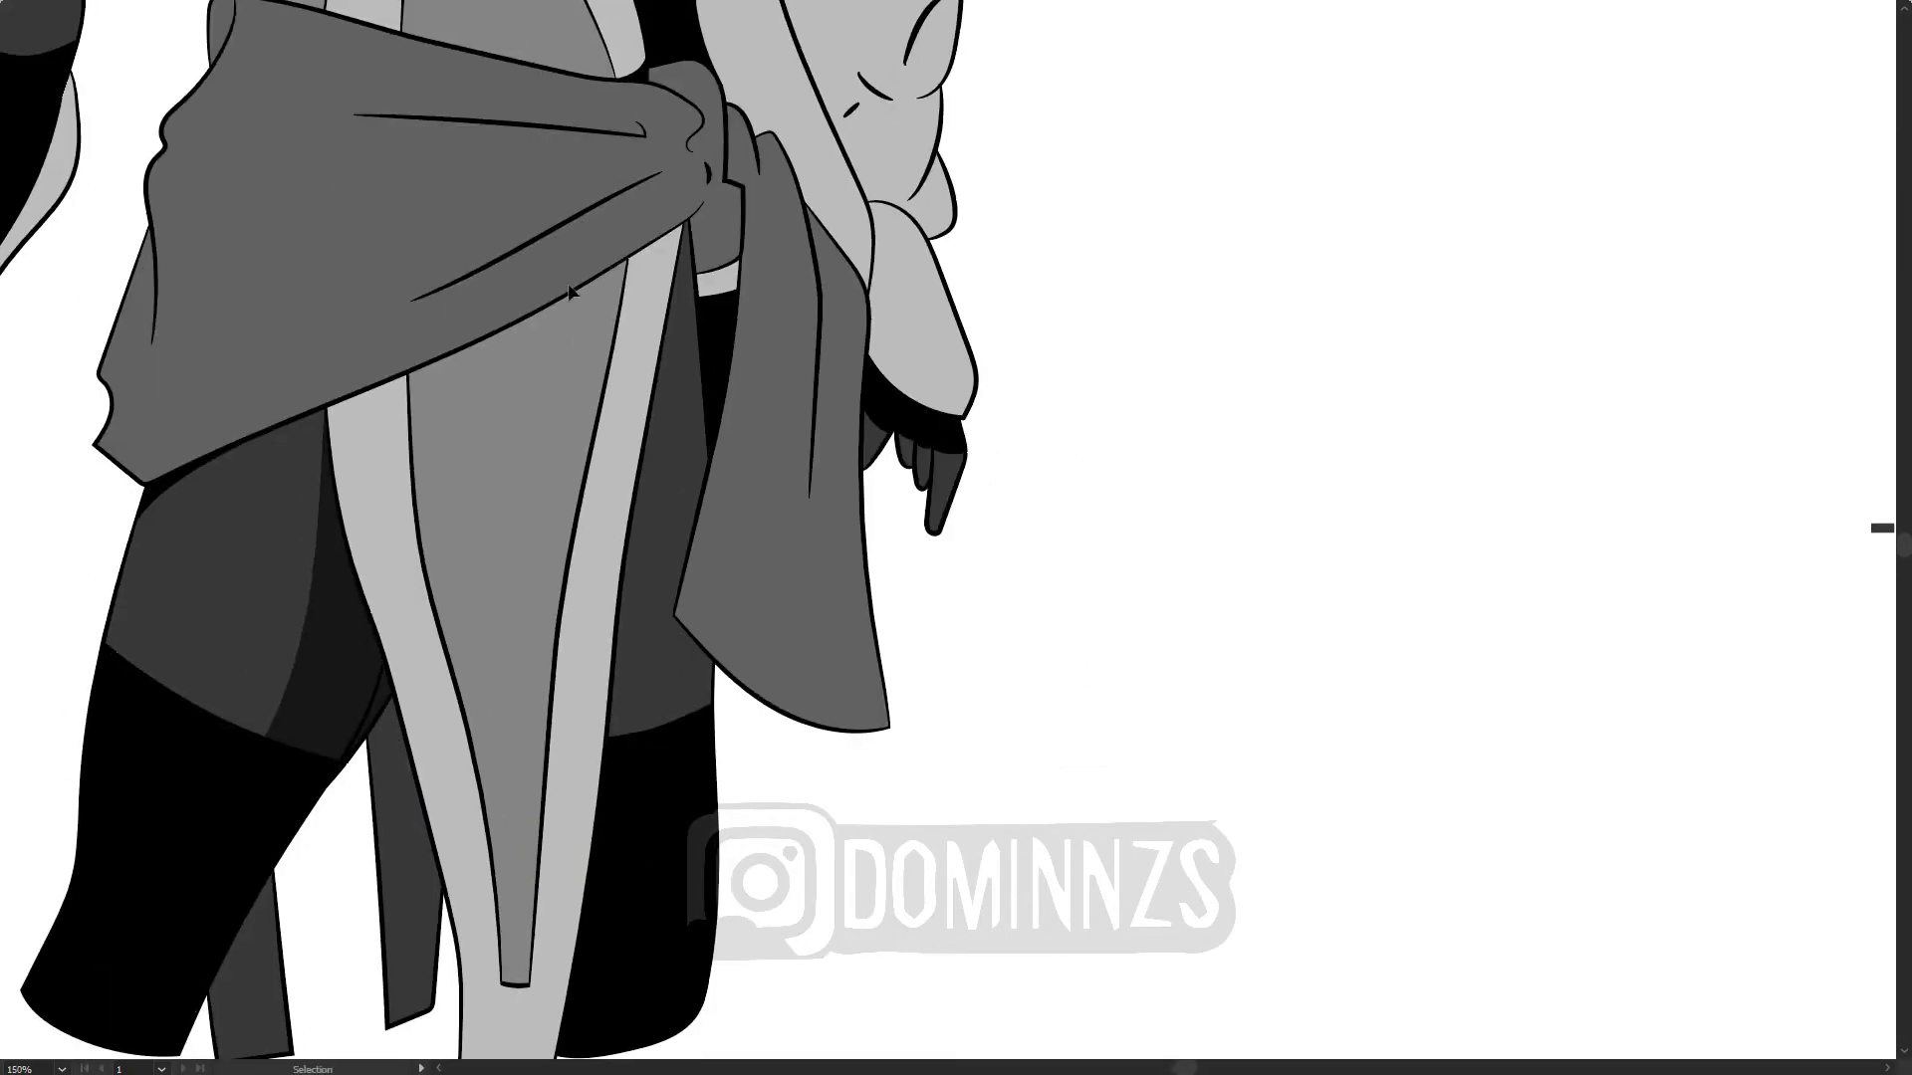
left_click(713, 659)
left_click(673, 618)
left_click(709, 469)
left_click(685, 226)
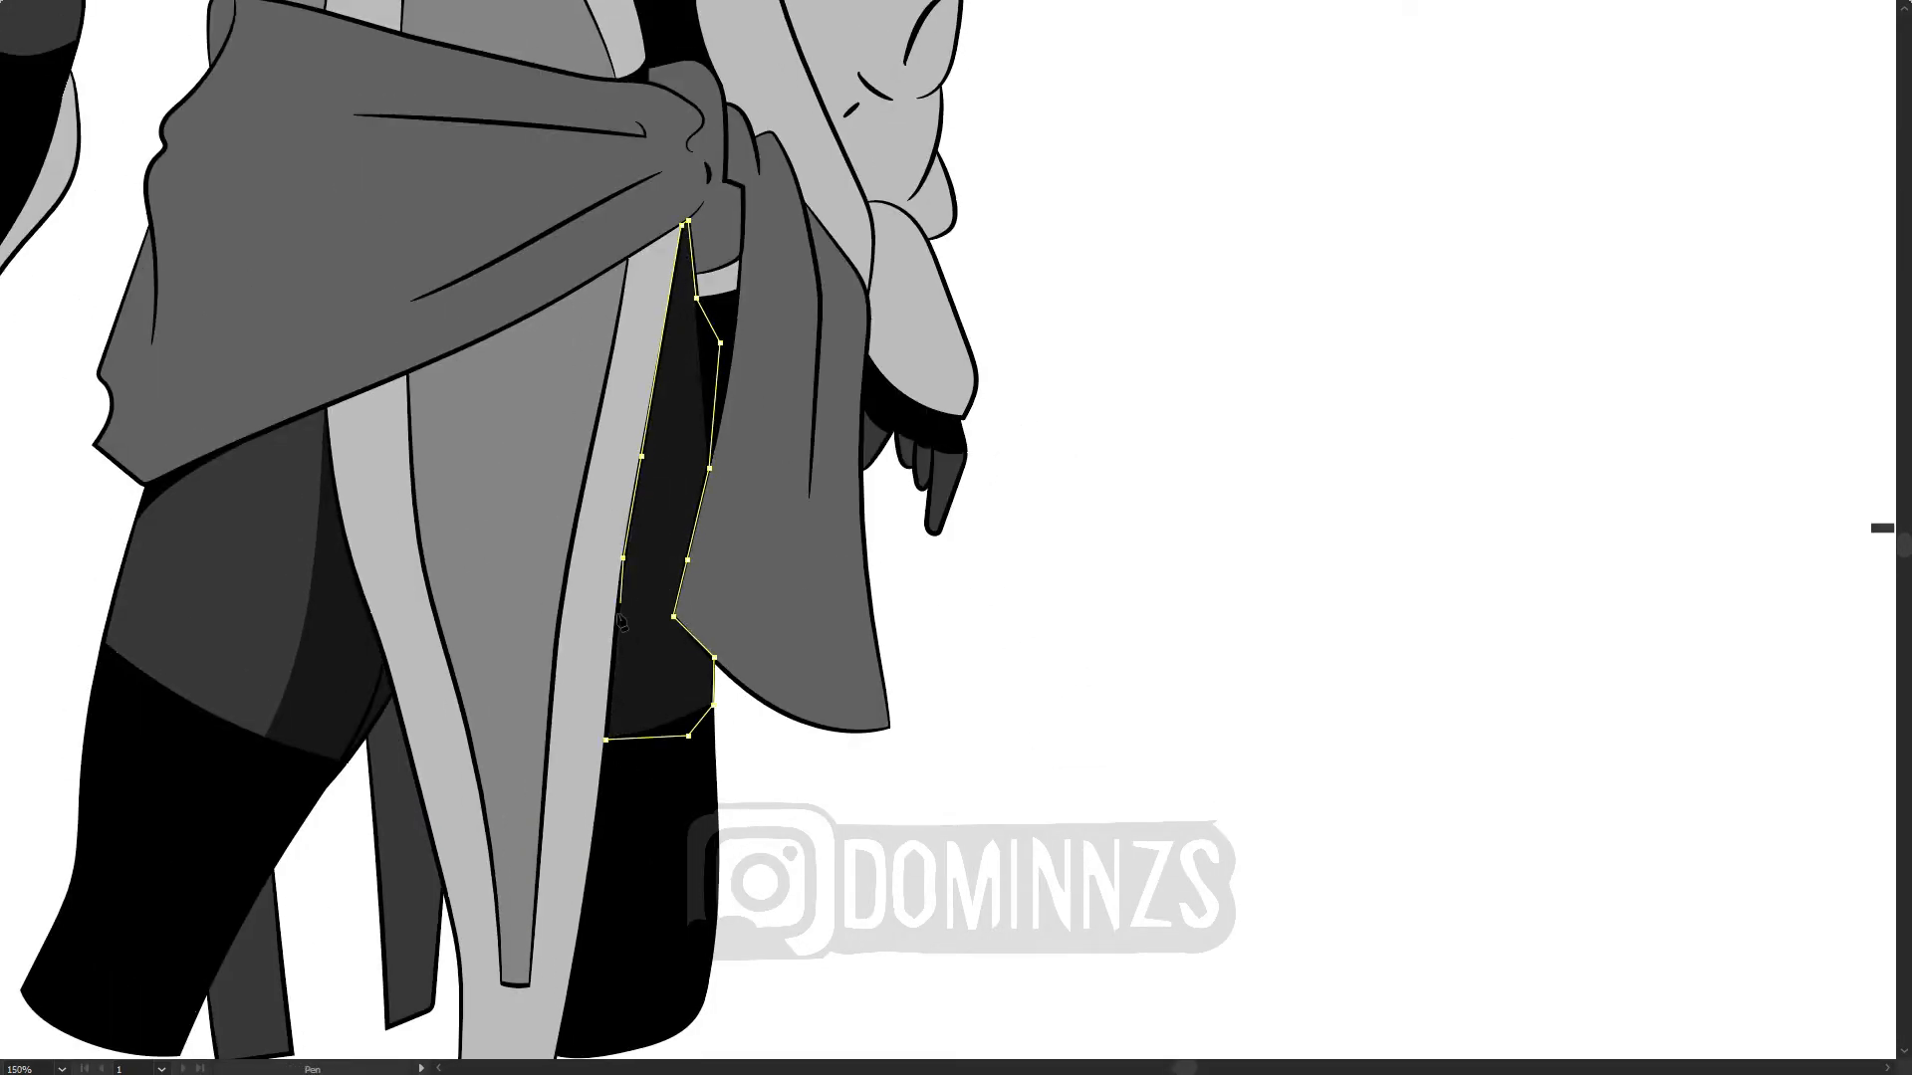
left_click(606, 740)
key("v")
left_click(927, 851)
Step: Outline a dark shadow with the Pen tool along the inner side of the left forearm
key("ctrl+minus")
left_click_drag(125, 68, 539, 495)
key("ctrl+plus")
key("p")
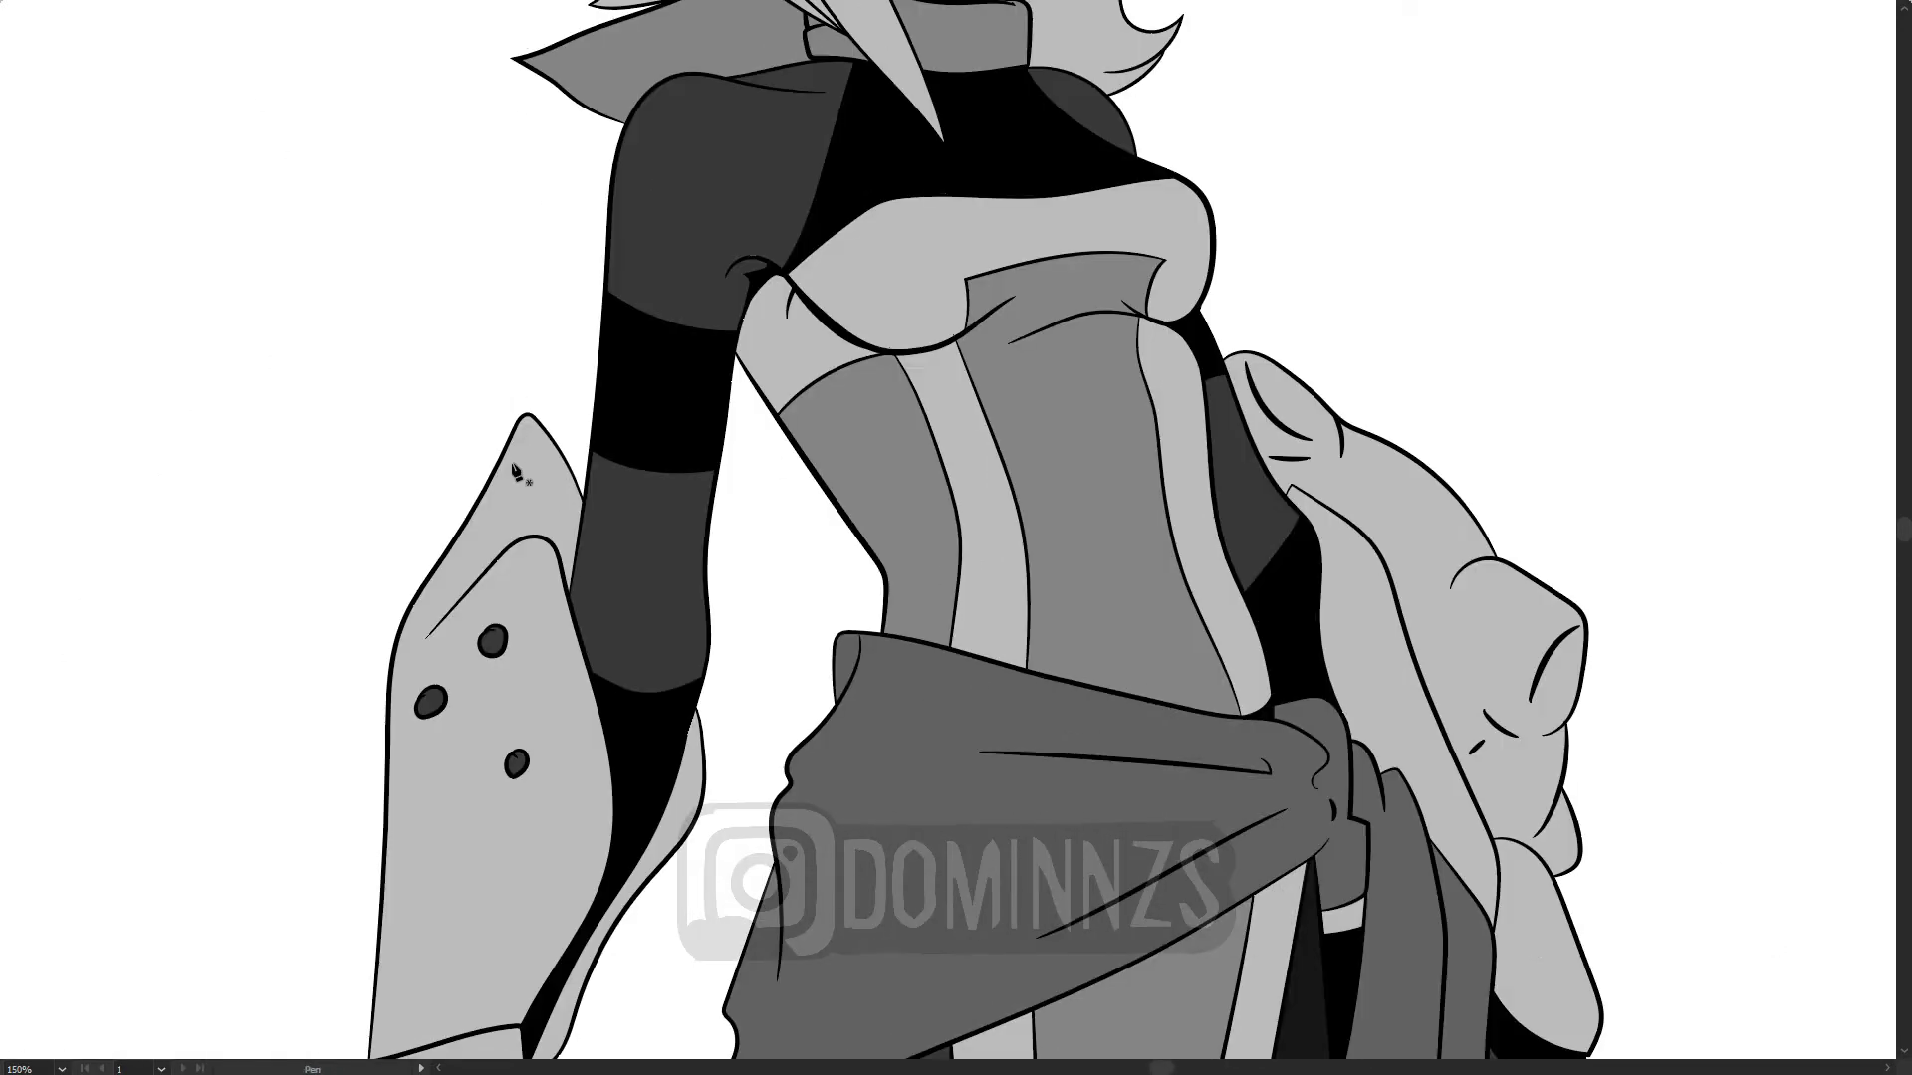
left_click(716, 482)
left_click(707, 534)
left_click(706, 566)
left_click(706, 602)
left_click(709, 636)
key("p")
Step: Add dark shadows on the left upper arm near the armpit and on the skin of the right arm
scroll(744, 545, "up", 3)
left_click(717, 551)
left_click_drag(802, 479, 849, 528)
left_click_drag(1177, 725, 783, 472)
left_click(795, 466)
left_click(768, 506)
key("v")
Step: Draw medium grey Pencil shadows on the left gauntlet's cuff, side plate and pointed top
key("ctrl+minus")
key("ctrl+minus")
key("ctrl+minus")
key("ctrl+minus")
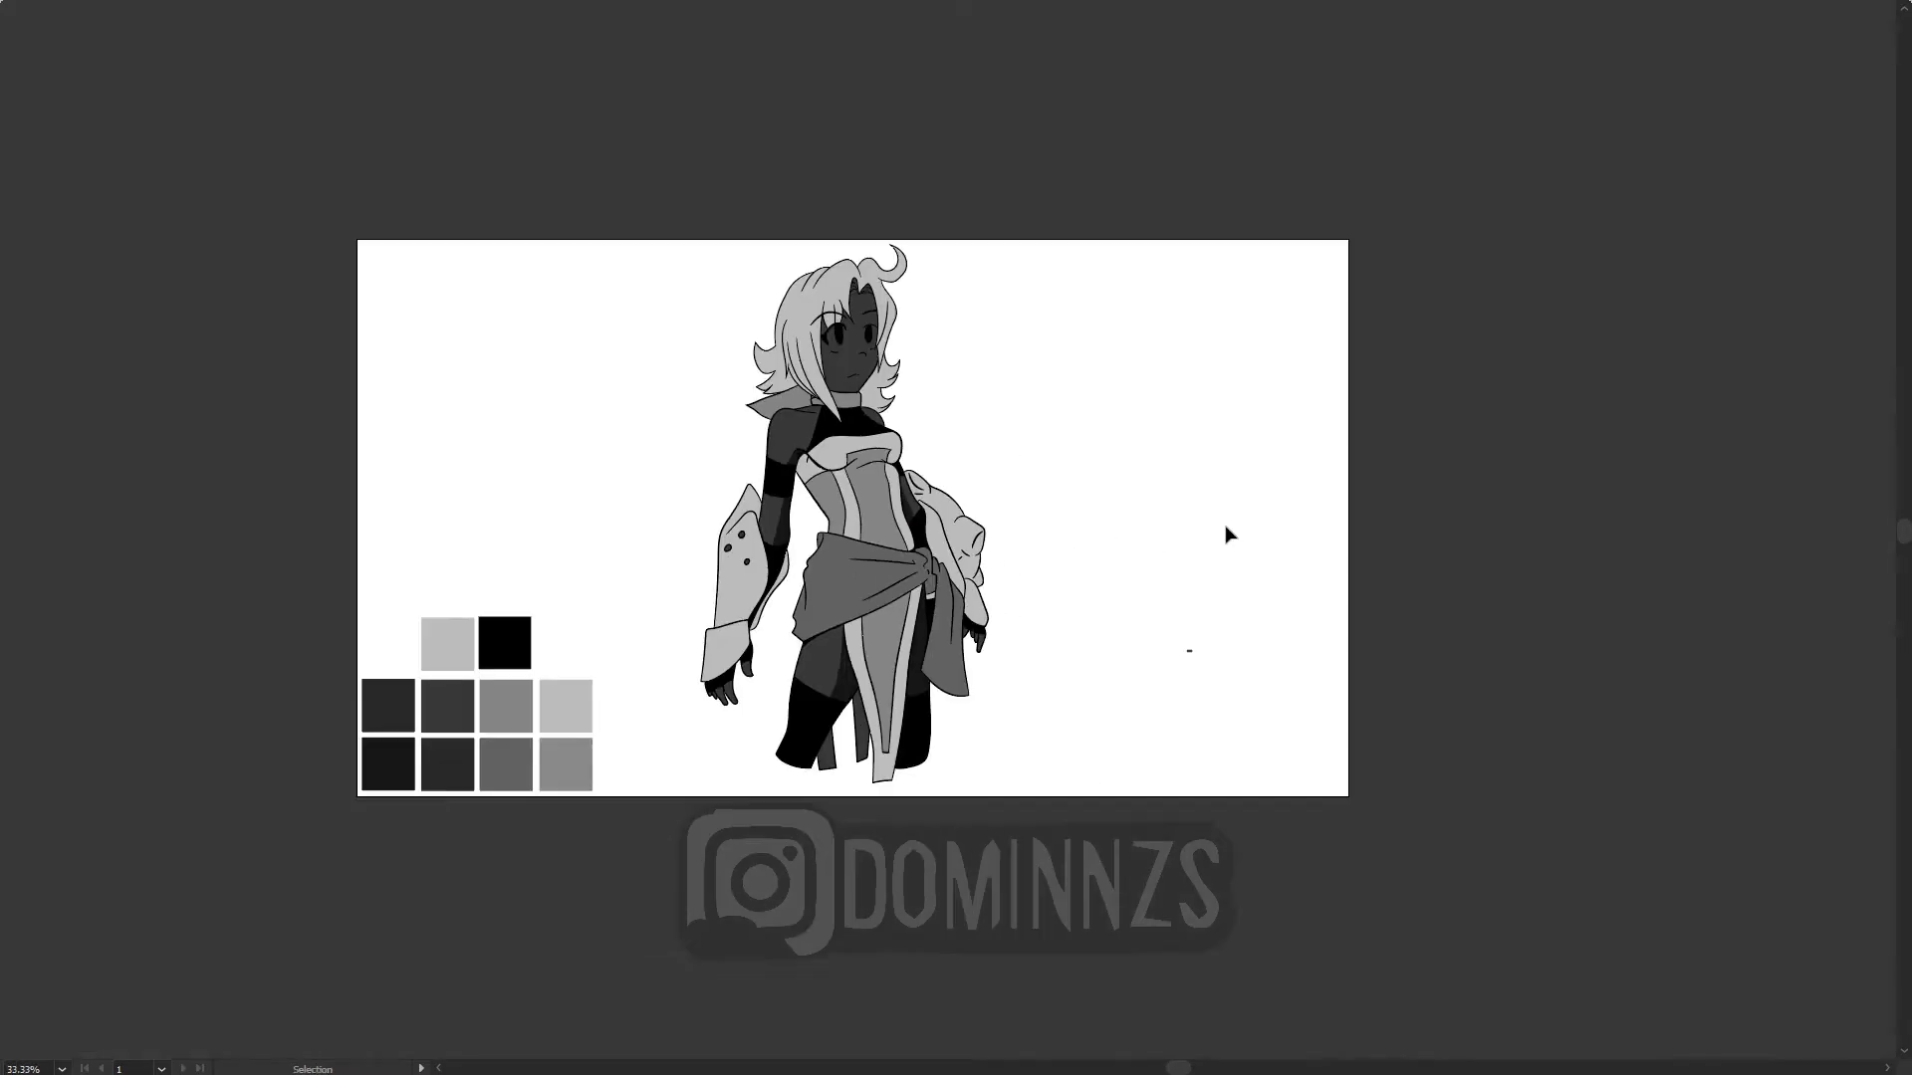
key("ctrl+equal")
key("ctrl+equal")
key("ctrl+equal")
left_click_drag(1192, 356, 1108, 714)
left_click_drag(1019, 985, 1019, 615)
left_click_drag(924, 959, 1095, 549)
mouse_move(823, 724)
left_mouse_down()
mouse_move(927, 639)
mouse_move(1342, 563)
left_mouse_up()
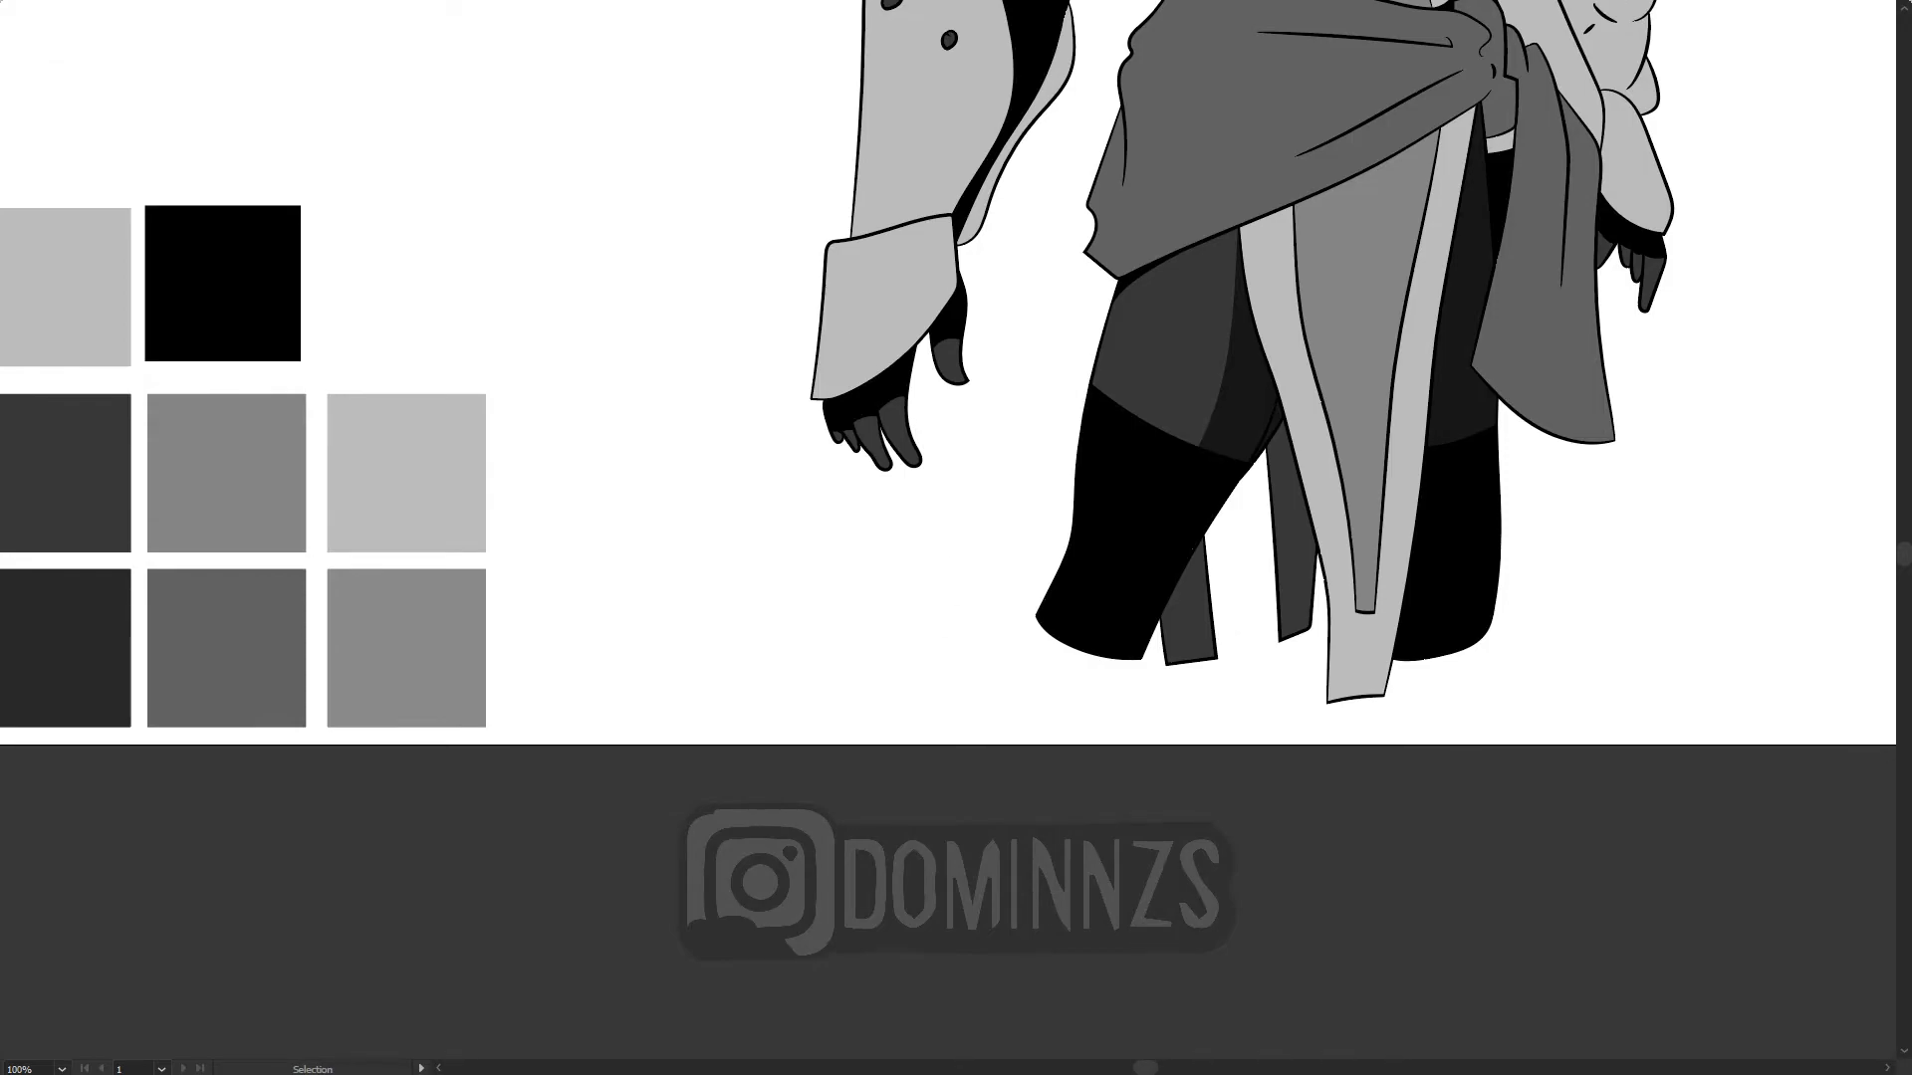
key("ctrl+minus")
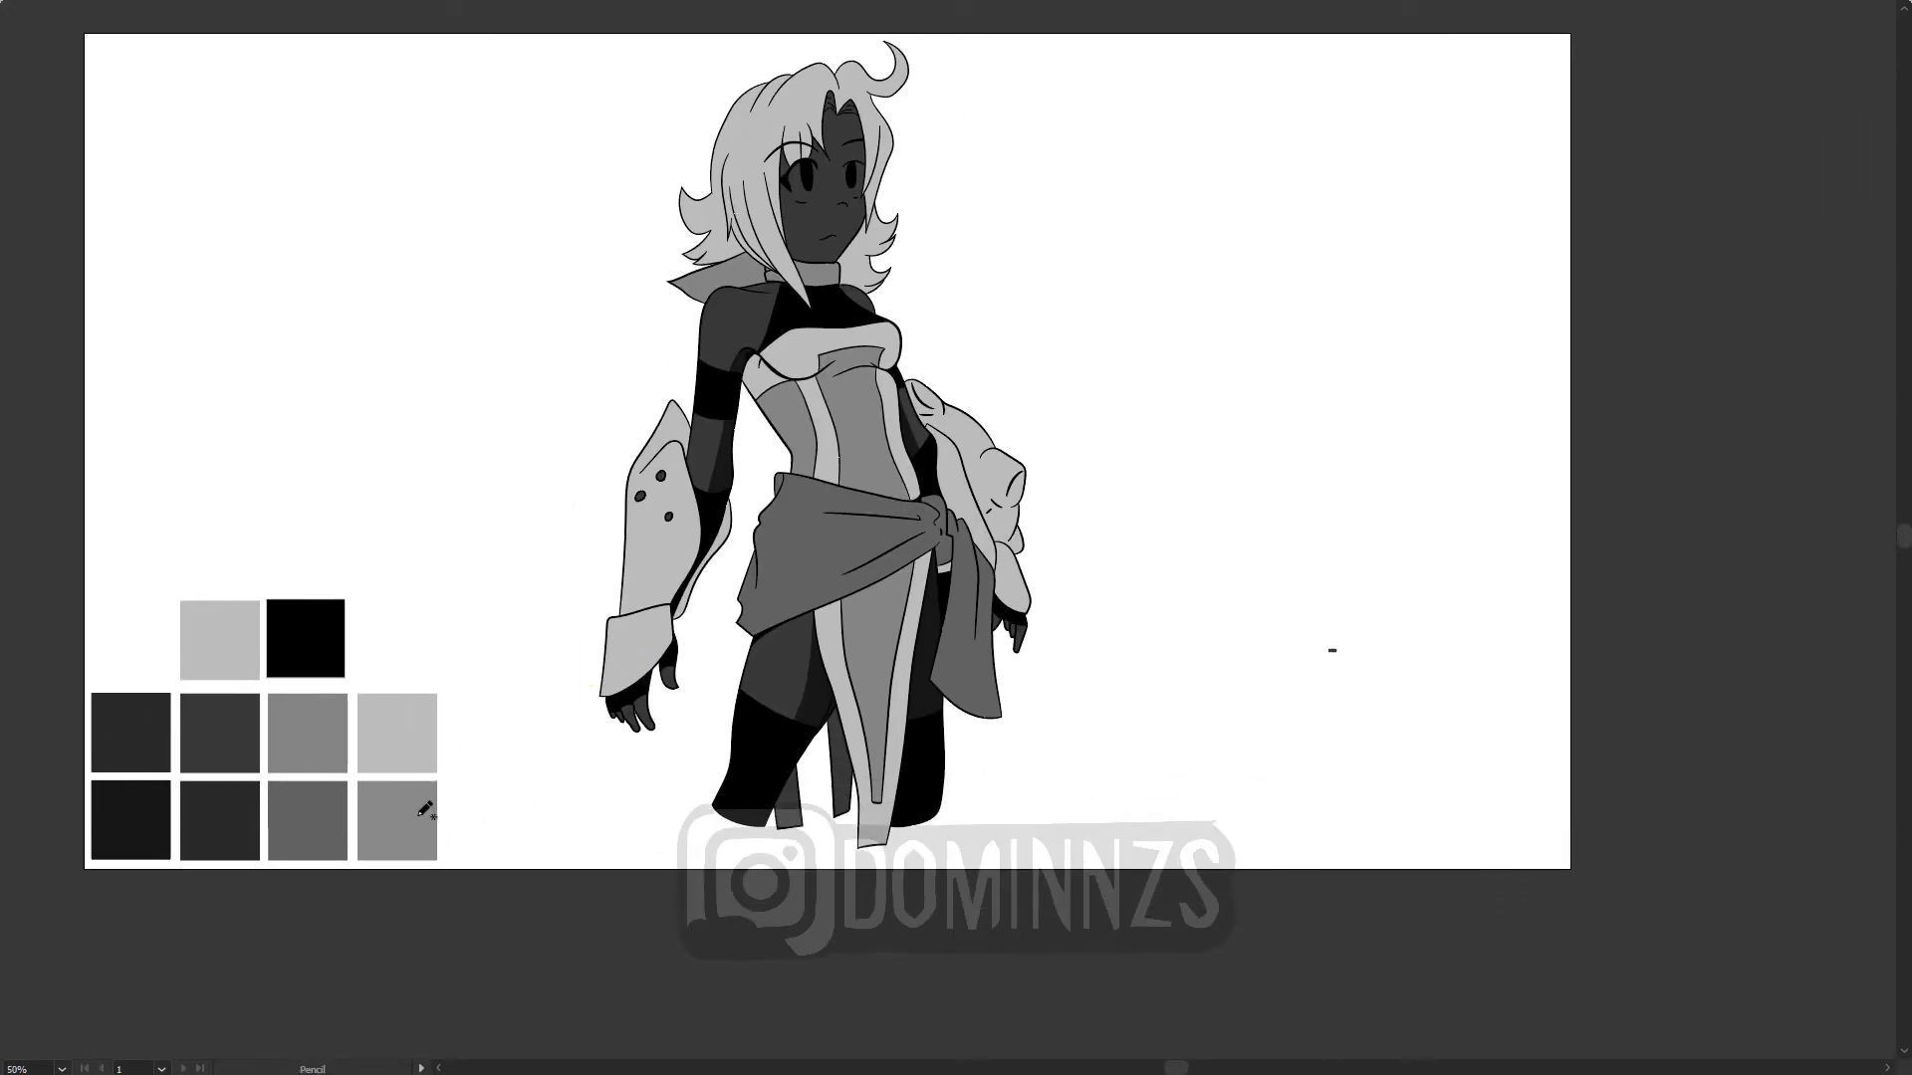
scroll(624, 675, "up", 2)
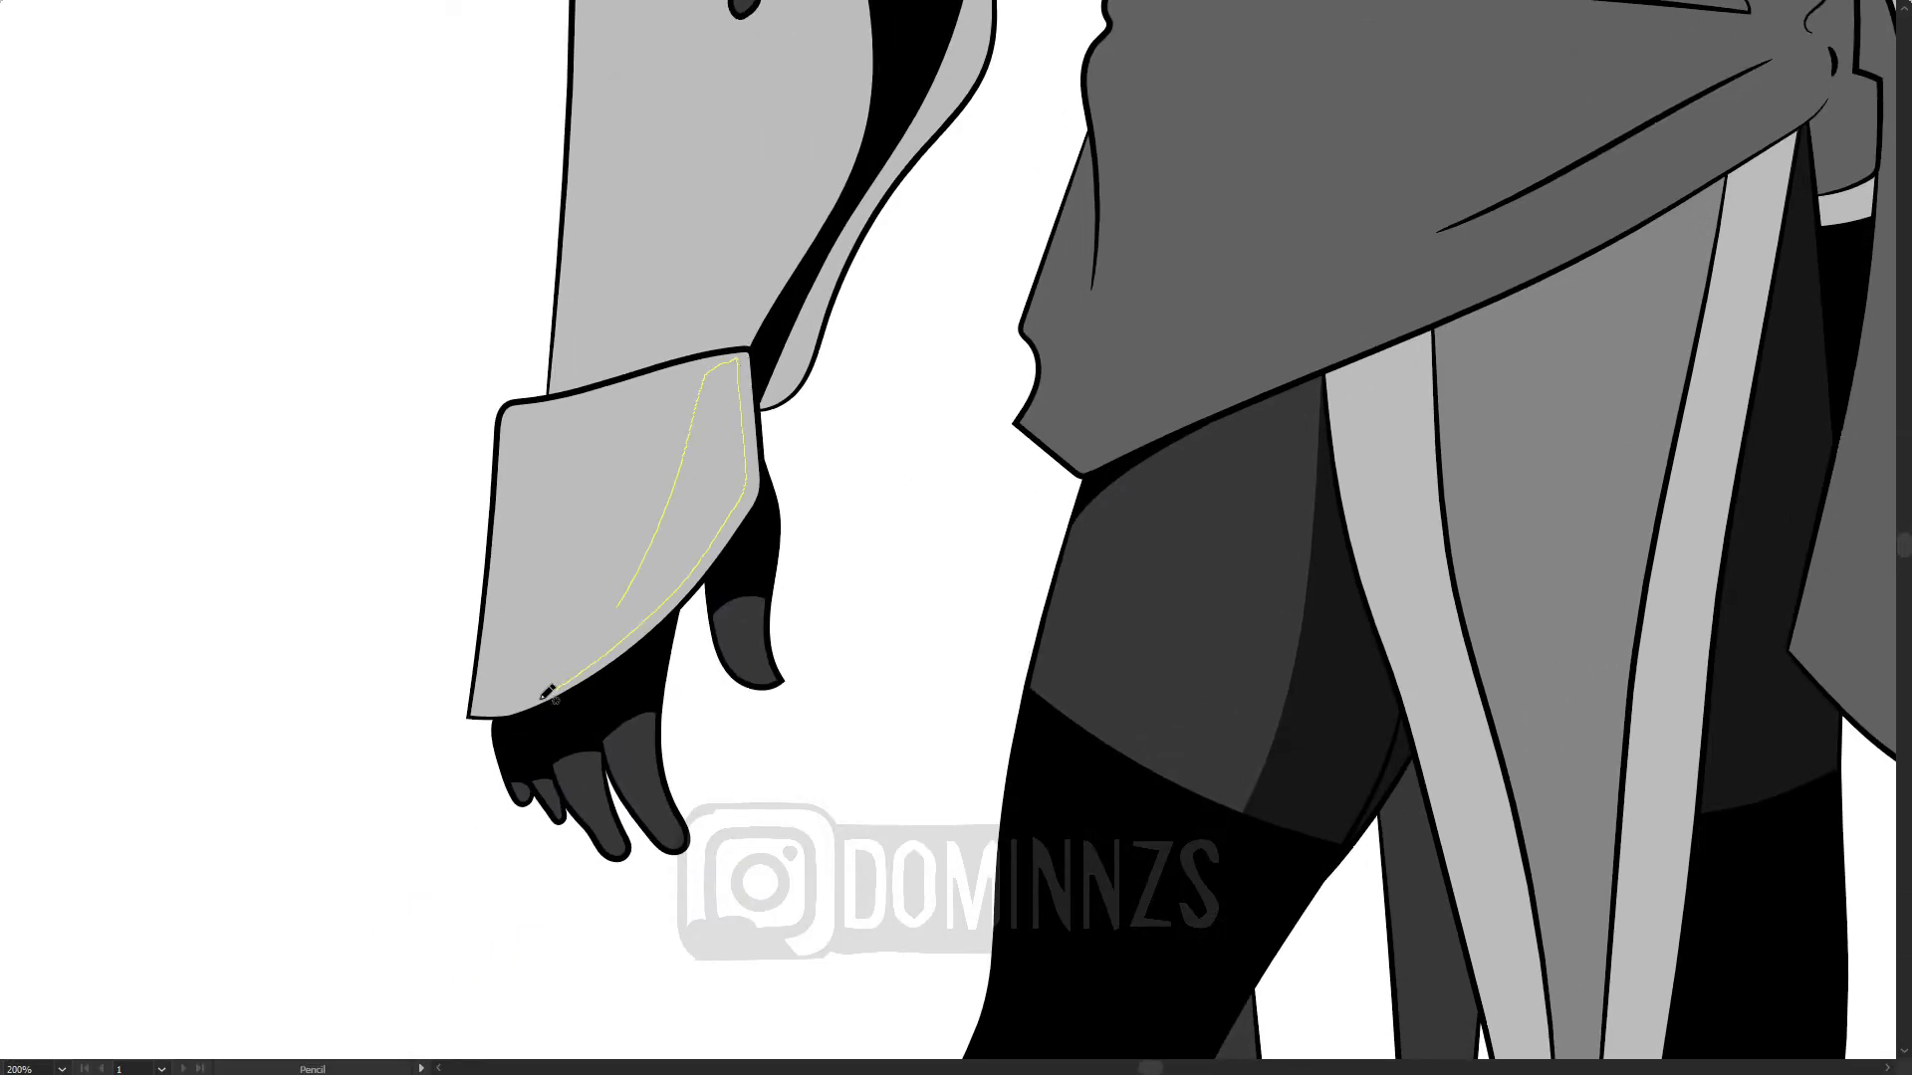
left_click_drag(551, 694, 617, 606)
left_click_drag(812, 145, 603, 626)
left_click_drag(595, 259, 566, 220)
mouse_move(518, 197)
left_mouse_down()
mouse_move(578, 476)
mouse_move(680, 463)
left_mouse_up()
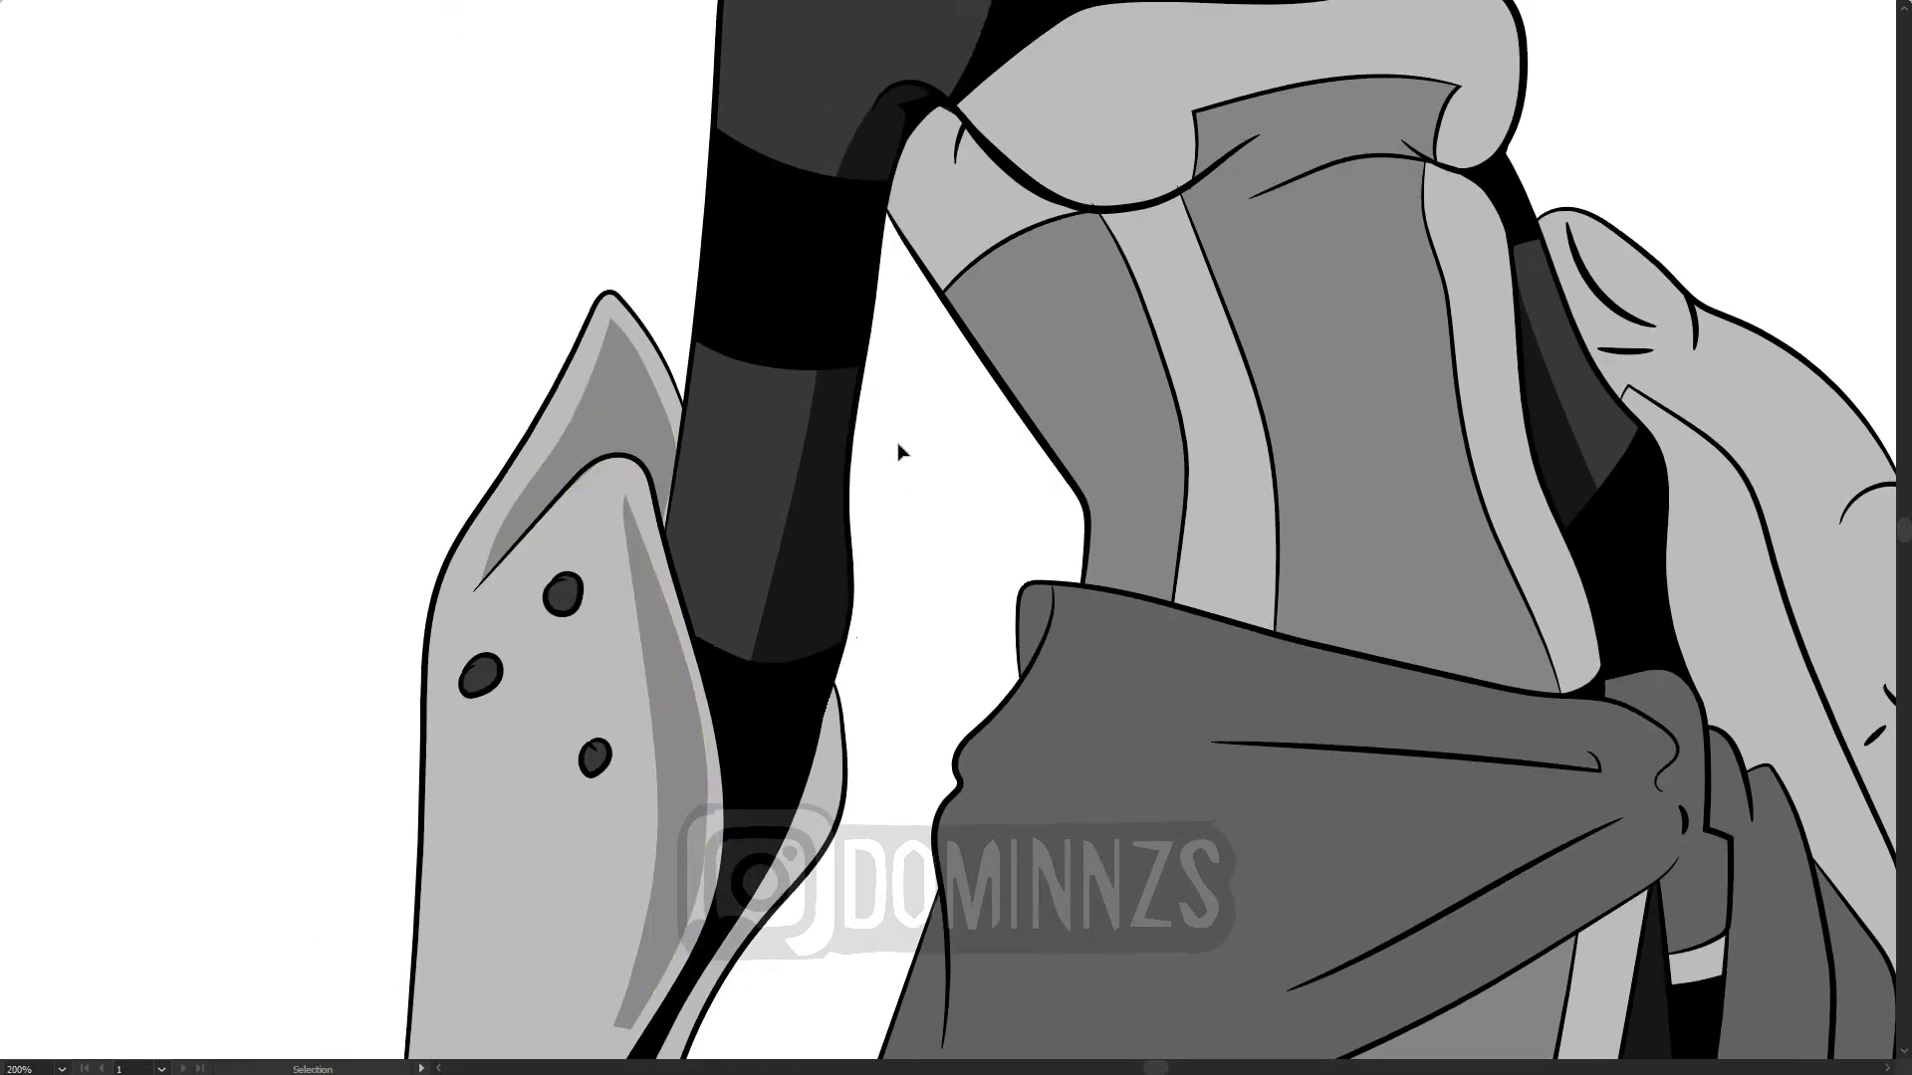
Step: Draw a medium grey Pencil shadow along the inner strip of the puffy right sleeve
scroll(907, 479, "down", 3)
left_click_drag(906, 476, 1101, 633)
key("ctrl+plus")
key("ctrl+plus")
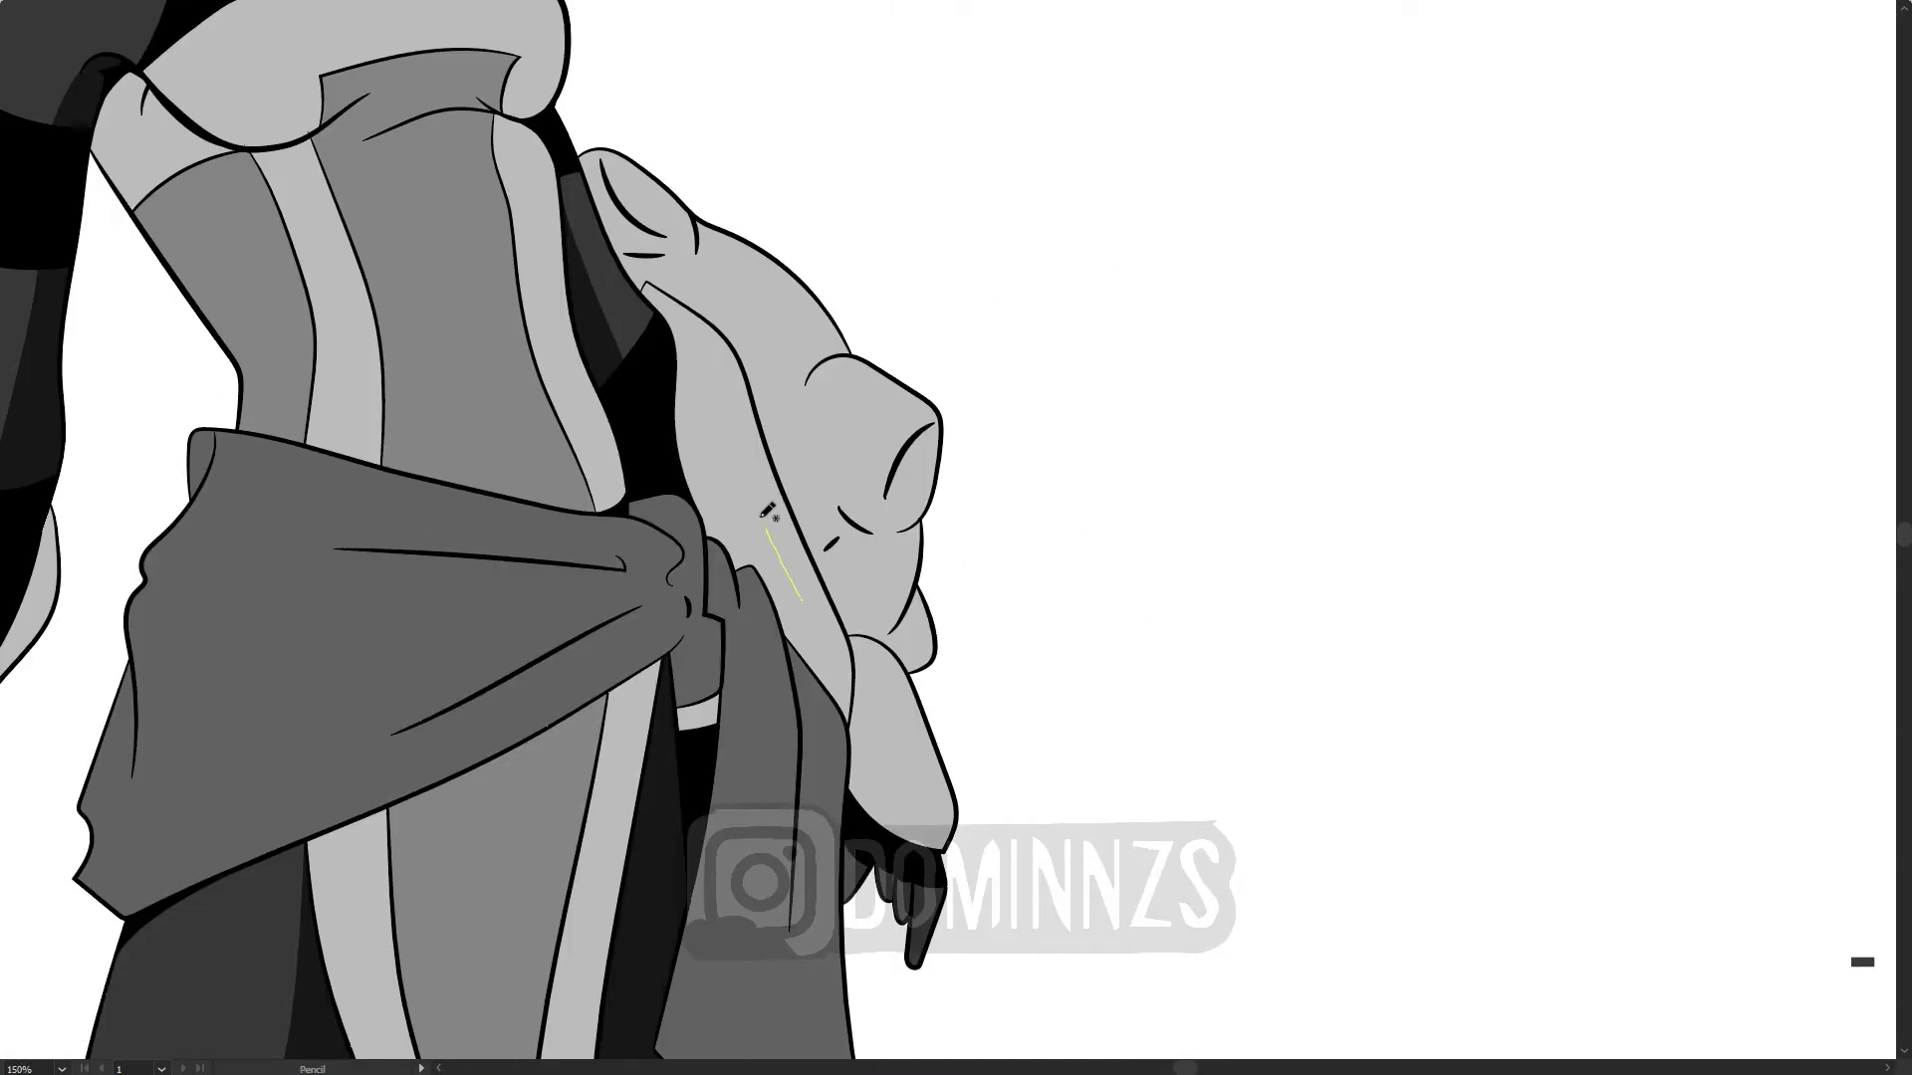
left_click_drag(721, 531, 852, 664)
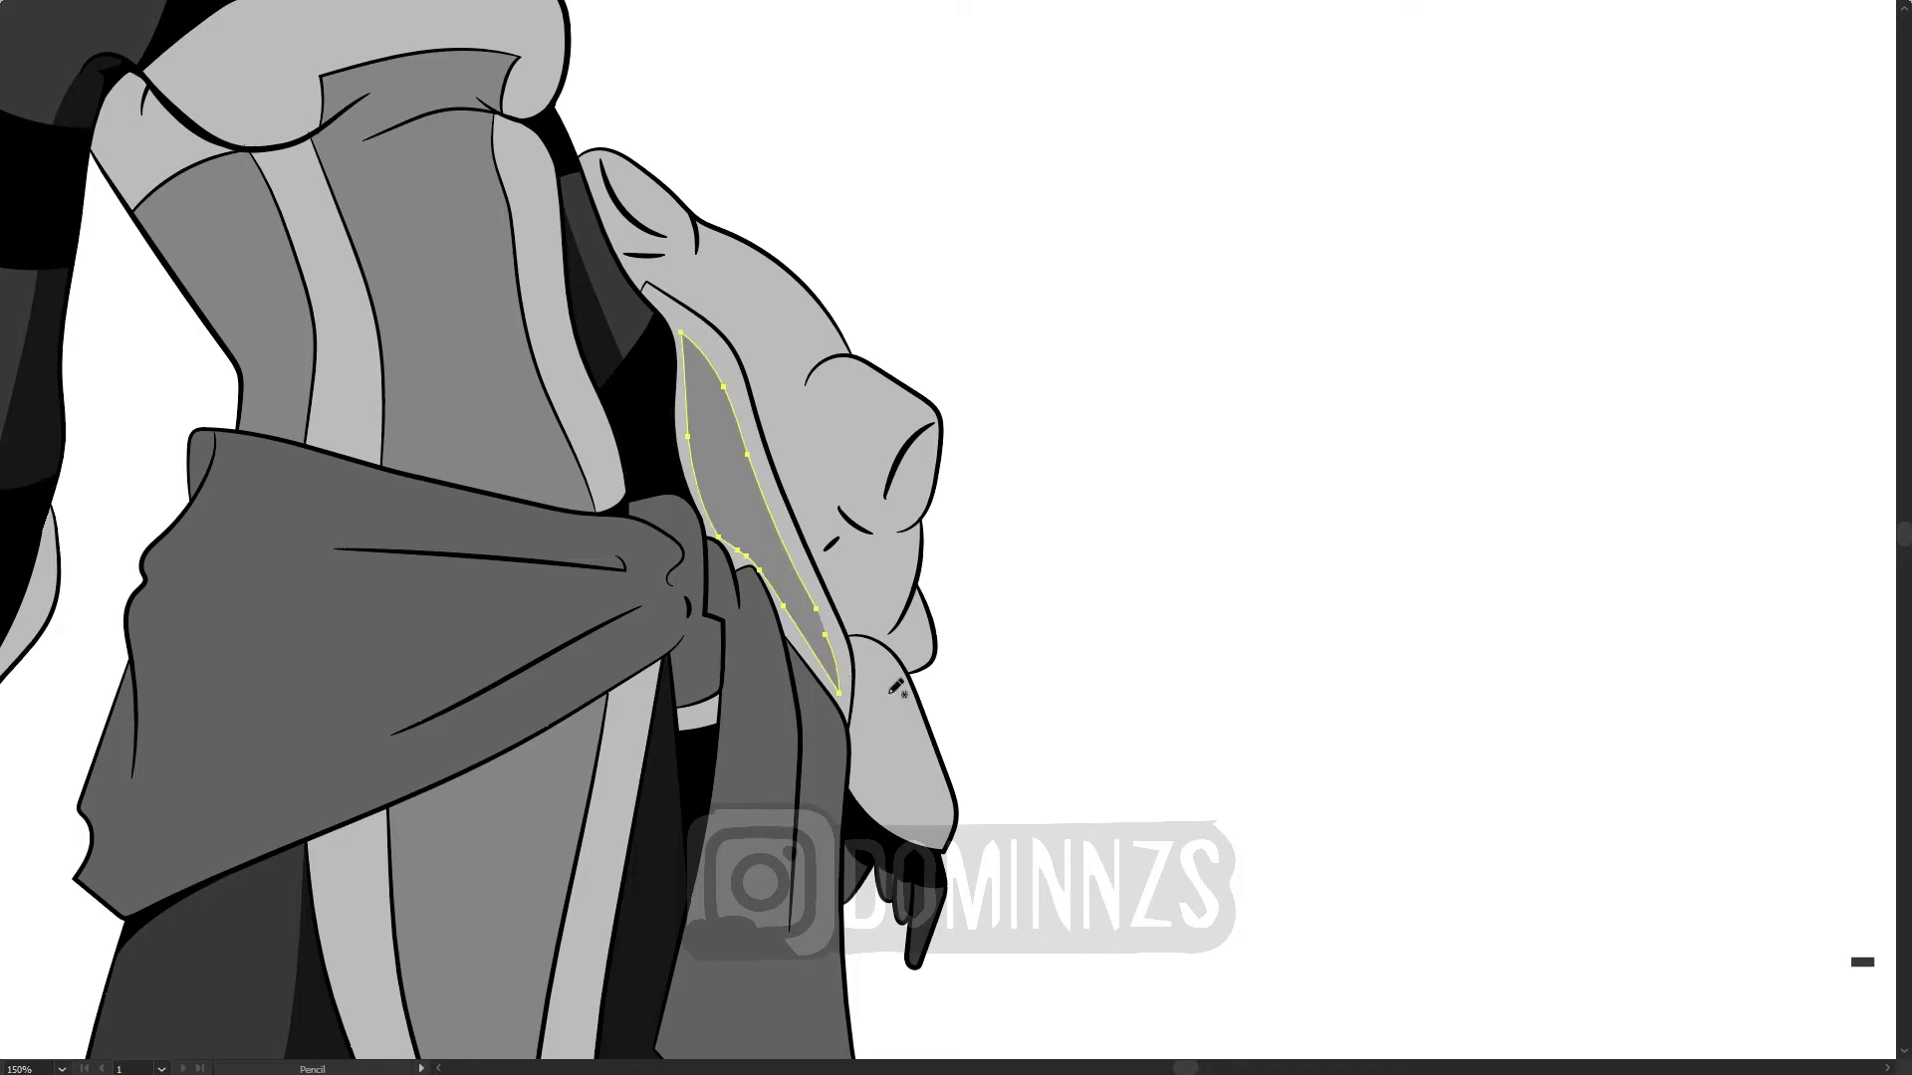
Step: Draw medium grey Pencil shadows around the folds and at the upper end of the puffy right sleeve
left_click_drag(865, 520, 911, 465)
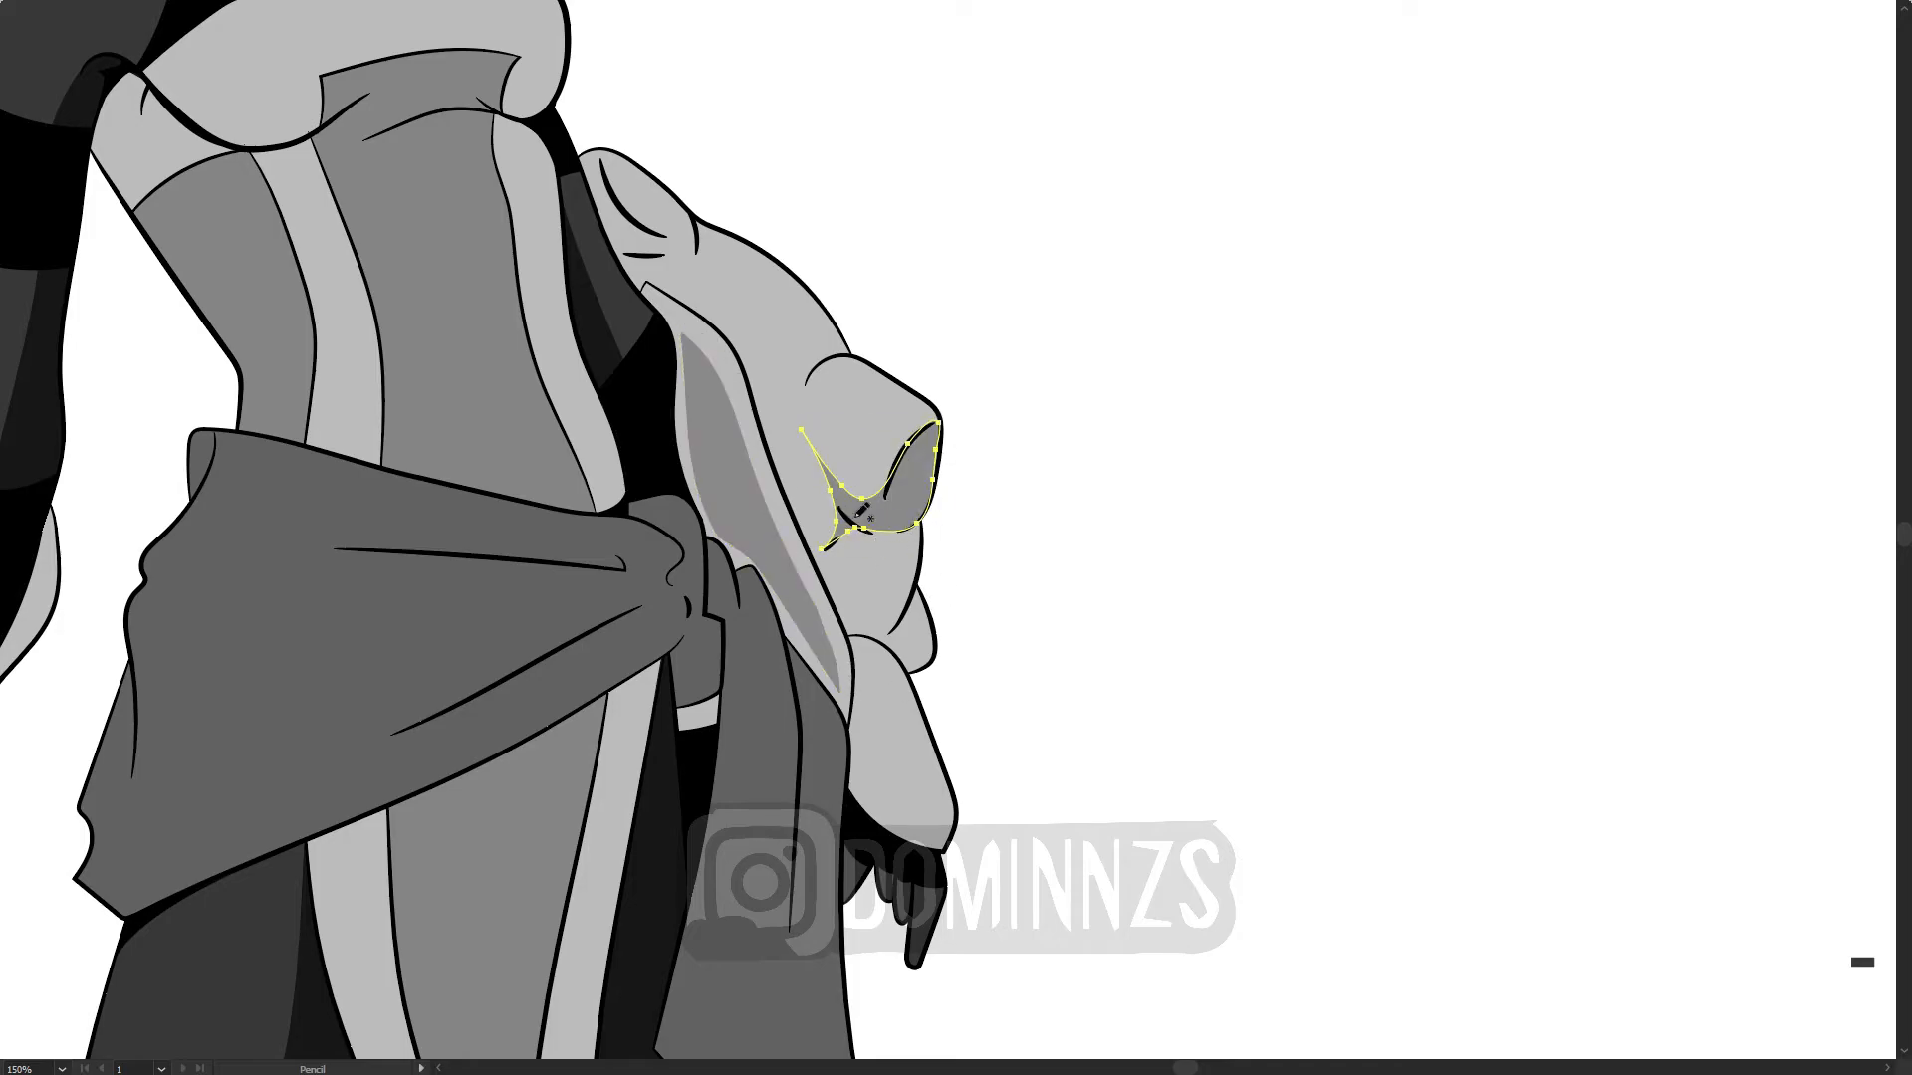
left_click_drag(895, 629, 914, 500)
left_click_drag(682, 201, 728, 337)
key("v")
left_click(1122, 598)
Step: Draw a medium grey Pencil shadow on the light side panel just below the left armpit
key("ctrl+minus")
key("ctrl+minus")
key("ctrl+minus")
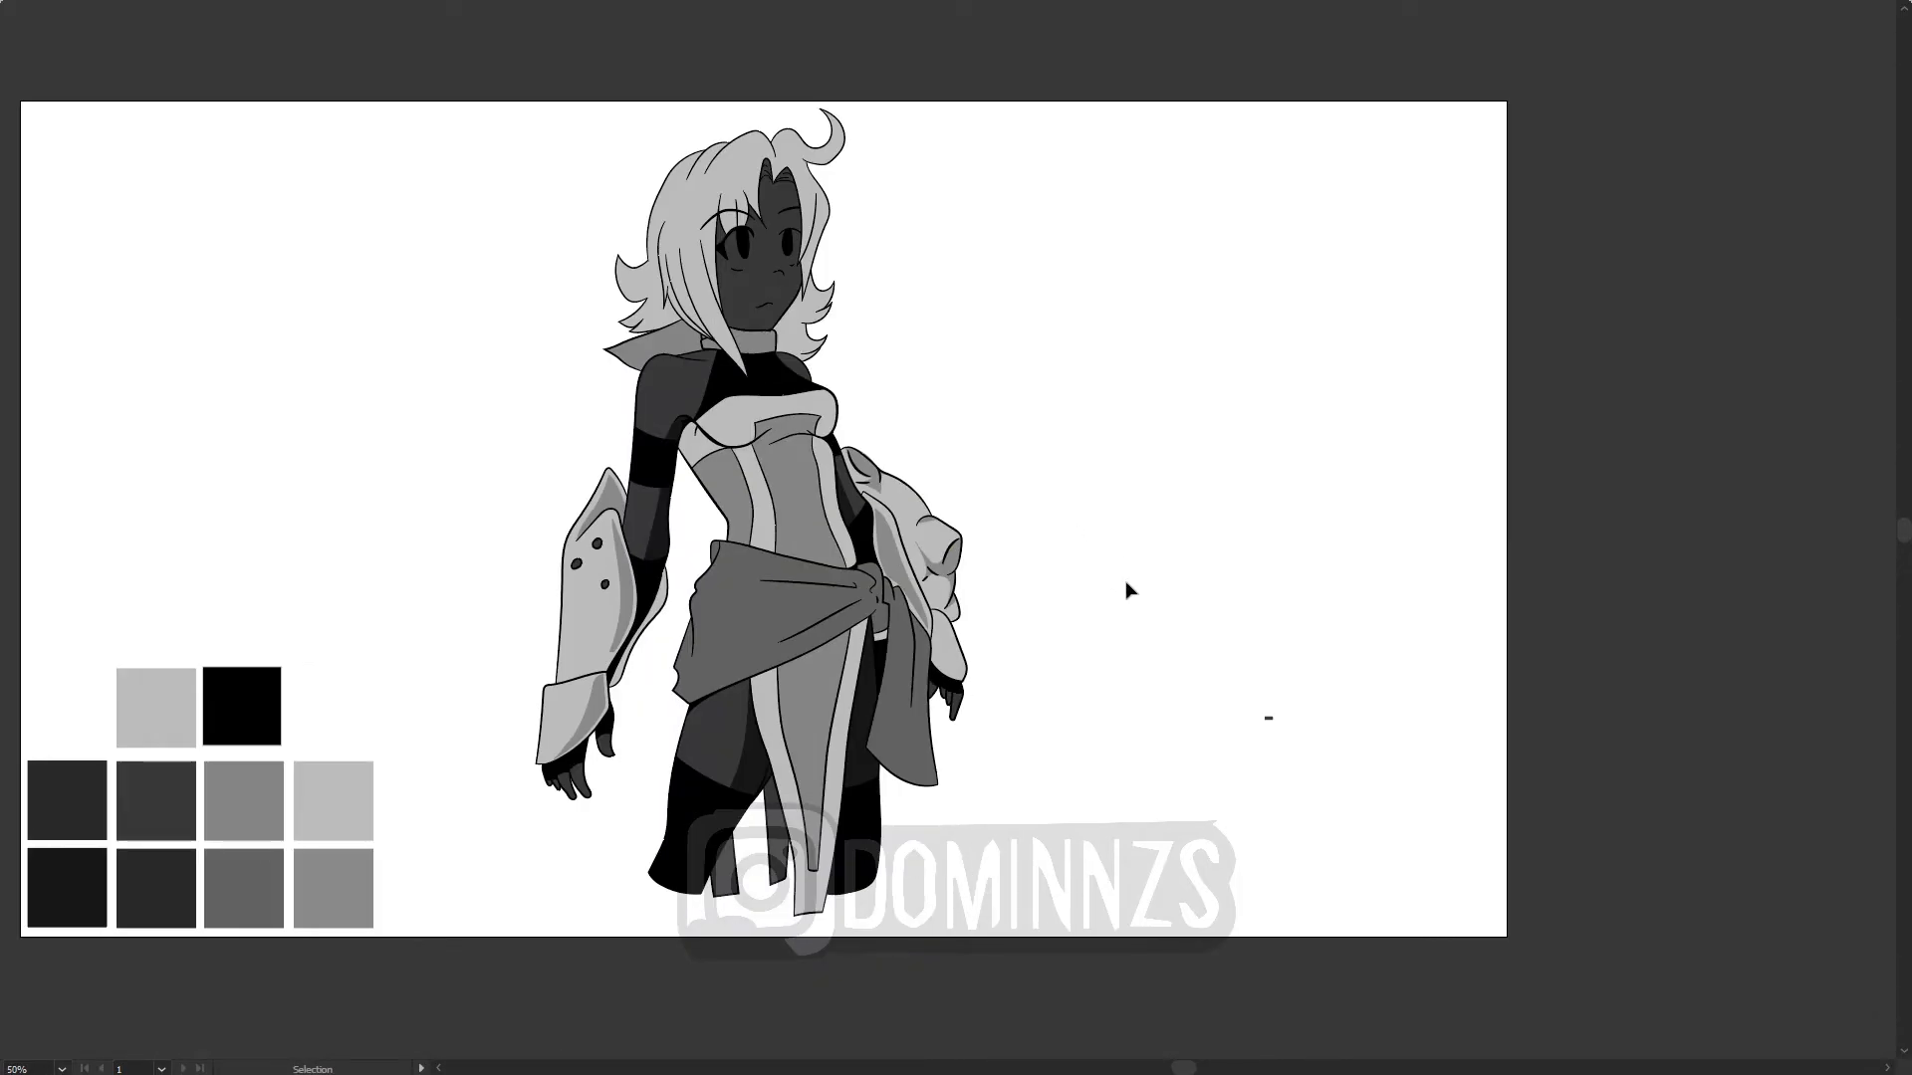
key("ctrl+plus")
key("ctrl+plus")
key("ctrl+plus")
key("ctrl+plus")
key("ctrl+plus")
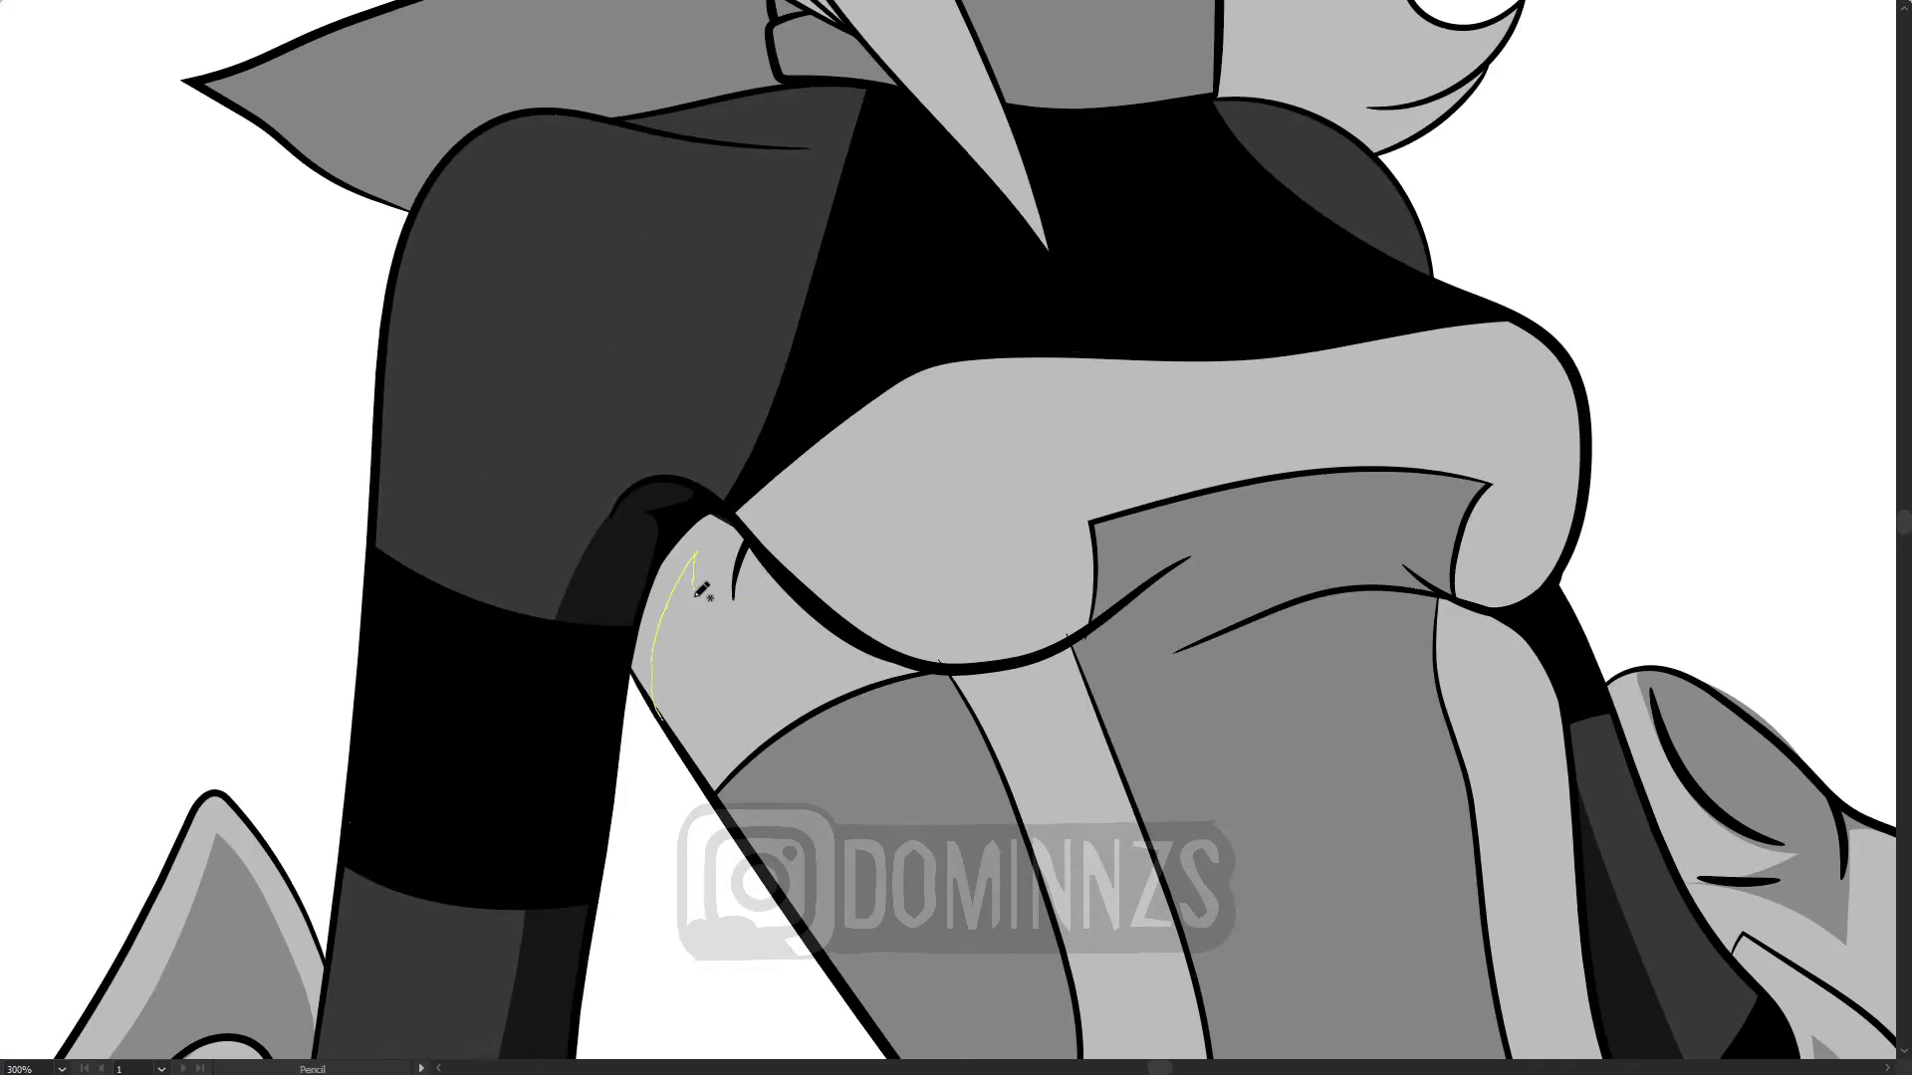
left_click_drag(660, 560, 661, 717)
key("ctrl+shift+a")
Step: Shade the light side panel's outer edge, its crease and the area beneath the bust line with medium grey
key("ctrl+minus")
mouse_move(938, 600)
left_mouse_down()
mouse_move(638, 723)
mouse_move(959, 493)
left_mouse_up()
left_click_drag(805, 603, 751, 505)
left_click_drag(972, 592, 671, 591)
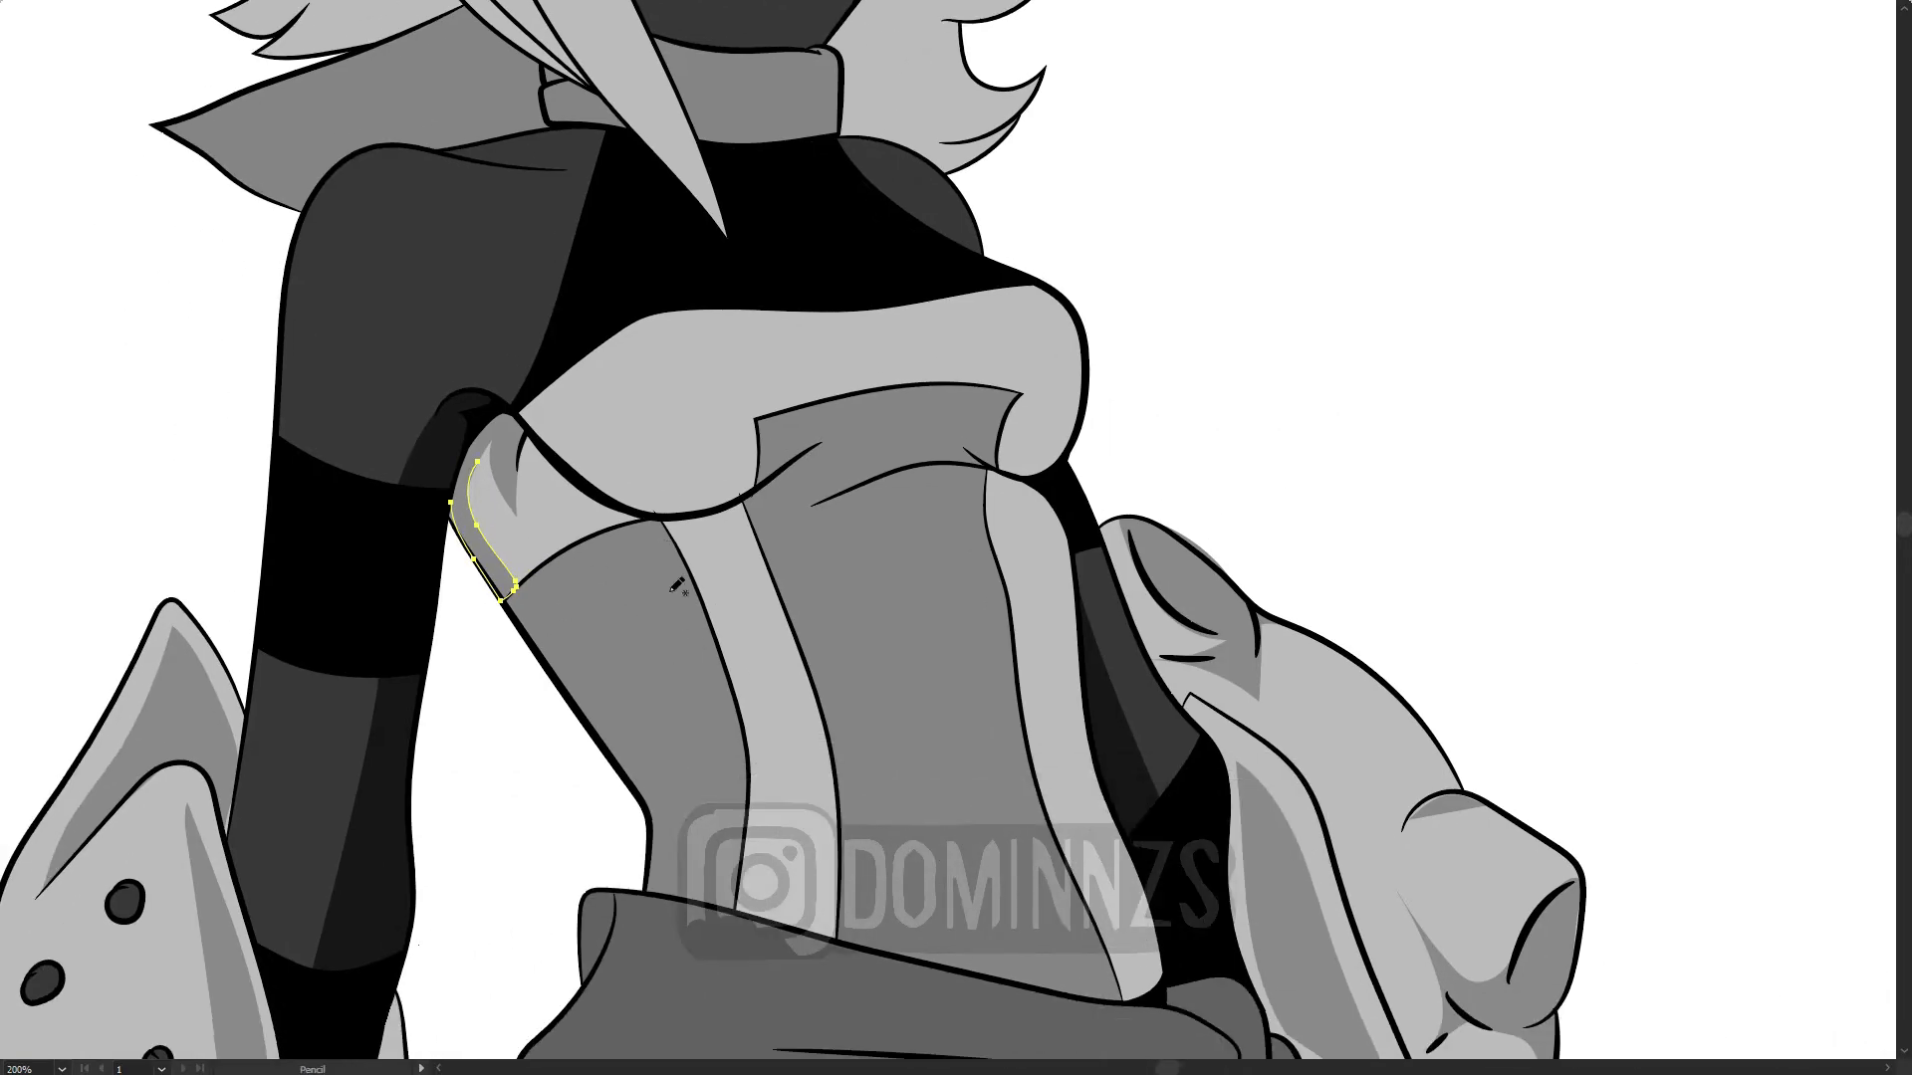
left_click_drag(679, 518, 538, 440)
Step: Draw a medium grey Pencil shadow along the underside of the left bust
key("ctrl+plus")
key("ctrl+plus")
key("ctrl+plus")
left_click_drag(973, 653, 1039, 552)
key("ctrl+minus")
mouse_move(201, 418)
left_mouse_down()
mouse_move(773, 551)
mouse_move(592, 464)
left_mouse_up()
key("ctrl+shift+a")
mouse_move(951, 527)
left_mouse_down()
mouse_move(880, 520)
mouse_move(581, 709)
left_mouse_up()
Step: Draw a medium grey Pencil shadow on the lower part of the right bust
left_click_drag(1150, 643, 1251, 448)
key("ctrl+minus")
key("ctrl+minus")
key("ctrl+minus")
mouse_move(1267, 697)
left_mouse_down()
mouse_move(1229, 406)
mouse_move(1178, 259)
left_mouse_up()
key("ctrl+minus")
key("ctrl+minus")
left_click_drag(1135, 428, 1209, 271)
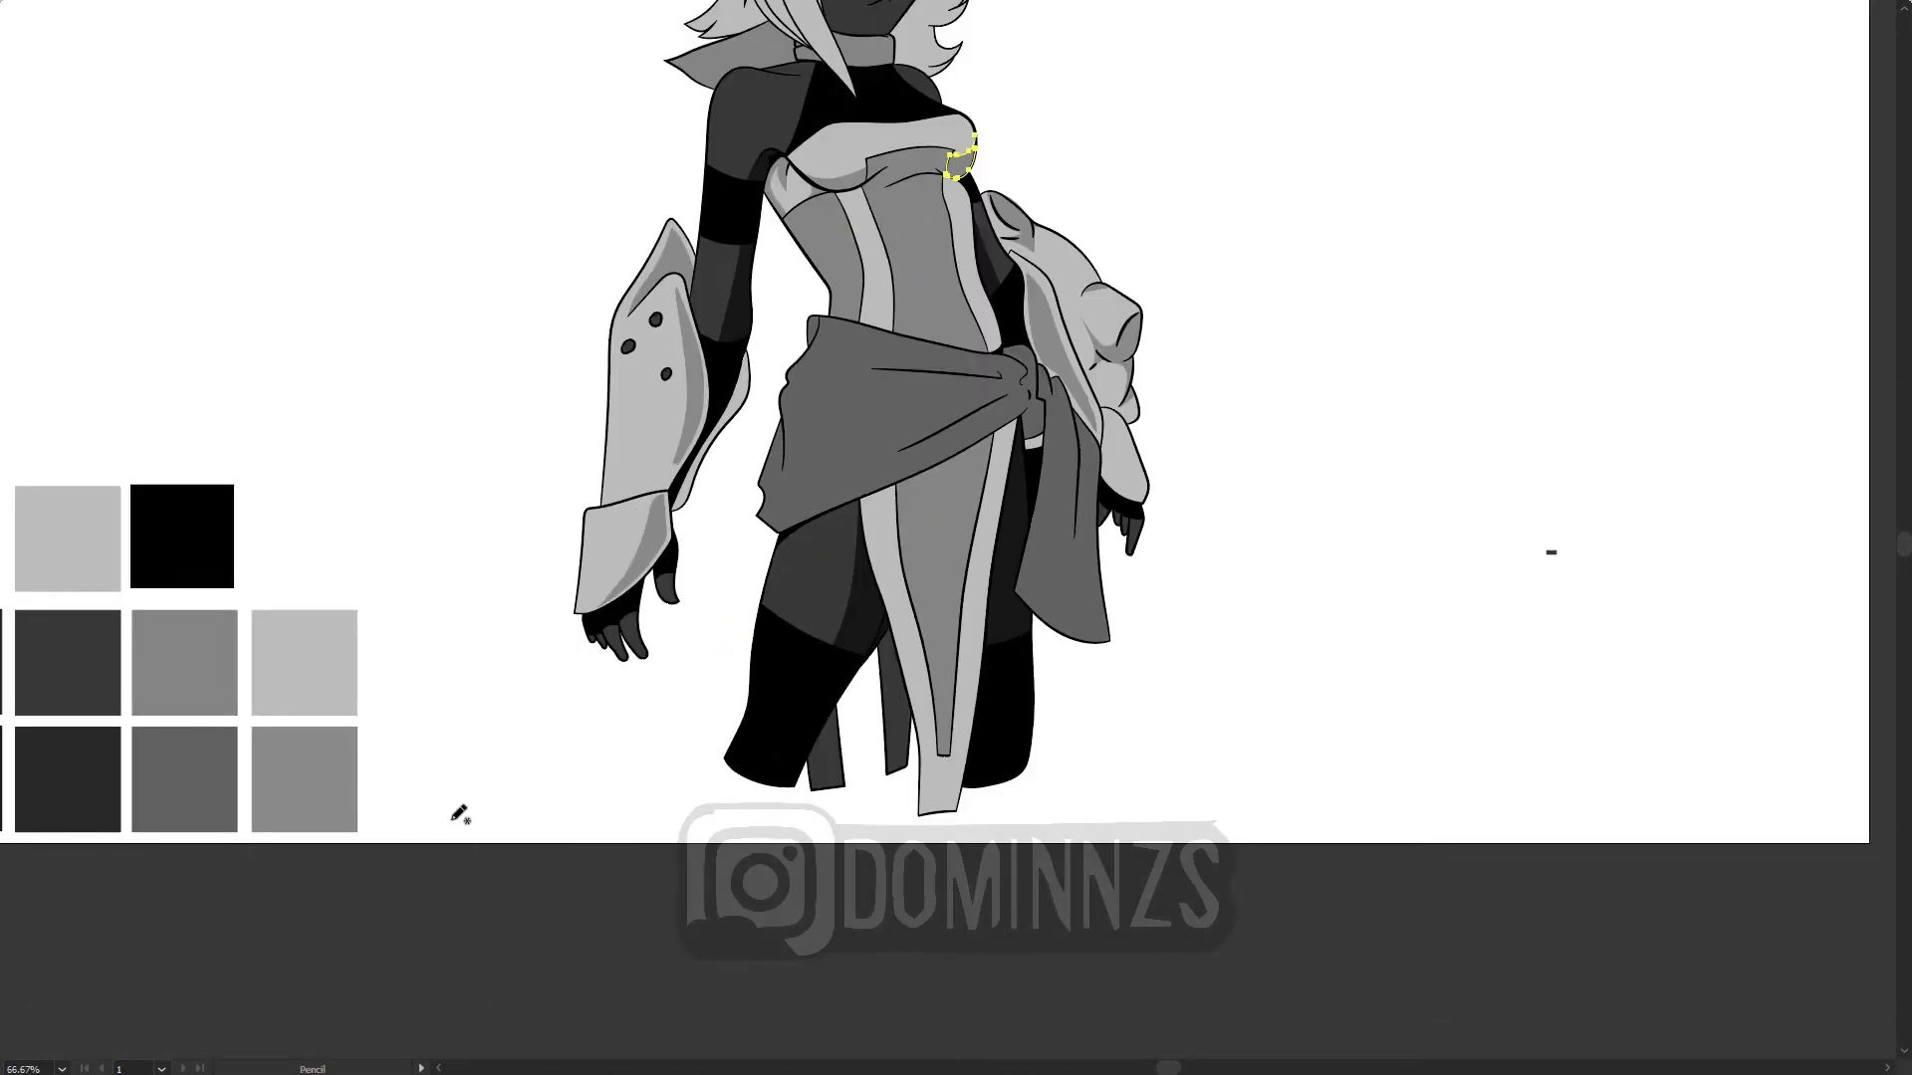
Step: Pick the darker grey swatch and draw a Pencil shadow on the corset front above the waist sash
left_click(192, 800)
key("n")
key("ctrl+plus")
key("ctrl+plus")
key("ctrl+plus")
mouse_move(833, 480)
left_mouse_down()
mouse_move(500, 485)
mouse_move(639, 253)
left_mouse_up()
left_click_drag(685, 81, 844, 687)
mouse_move(661, 598)
left_mouse_down()
mouse_move(647, 422)
mouse_move(747, 610)
left_mouse_up()
left_click_drag(721, 386, 887, 753)
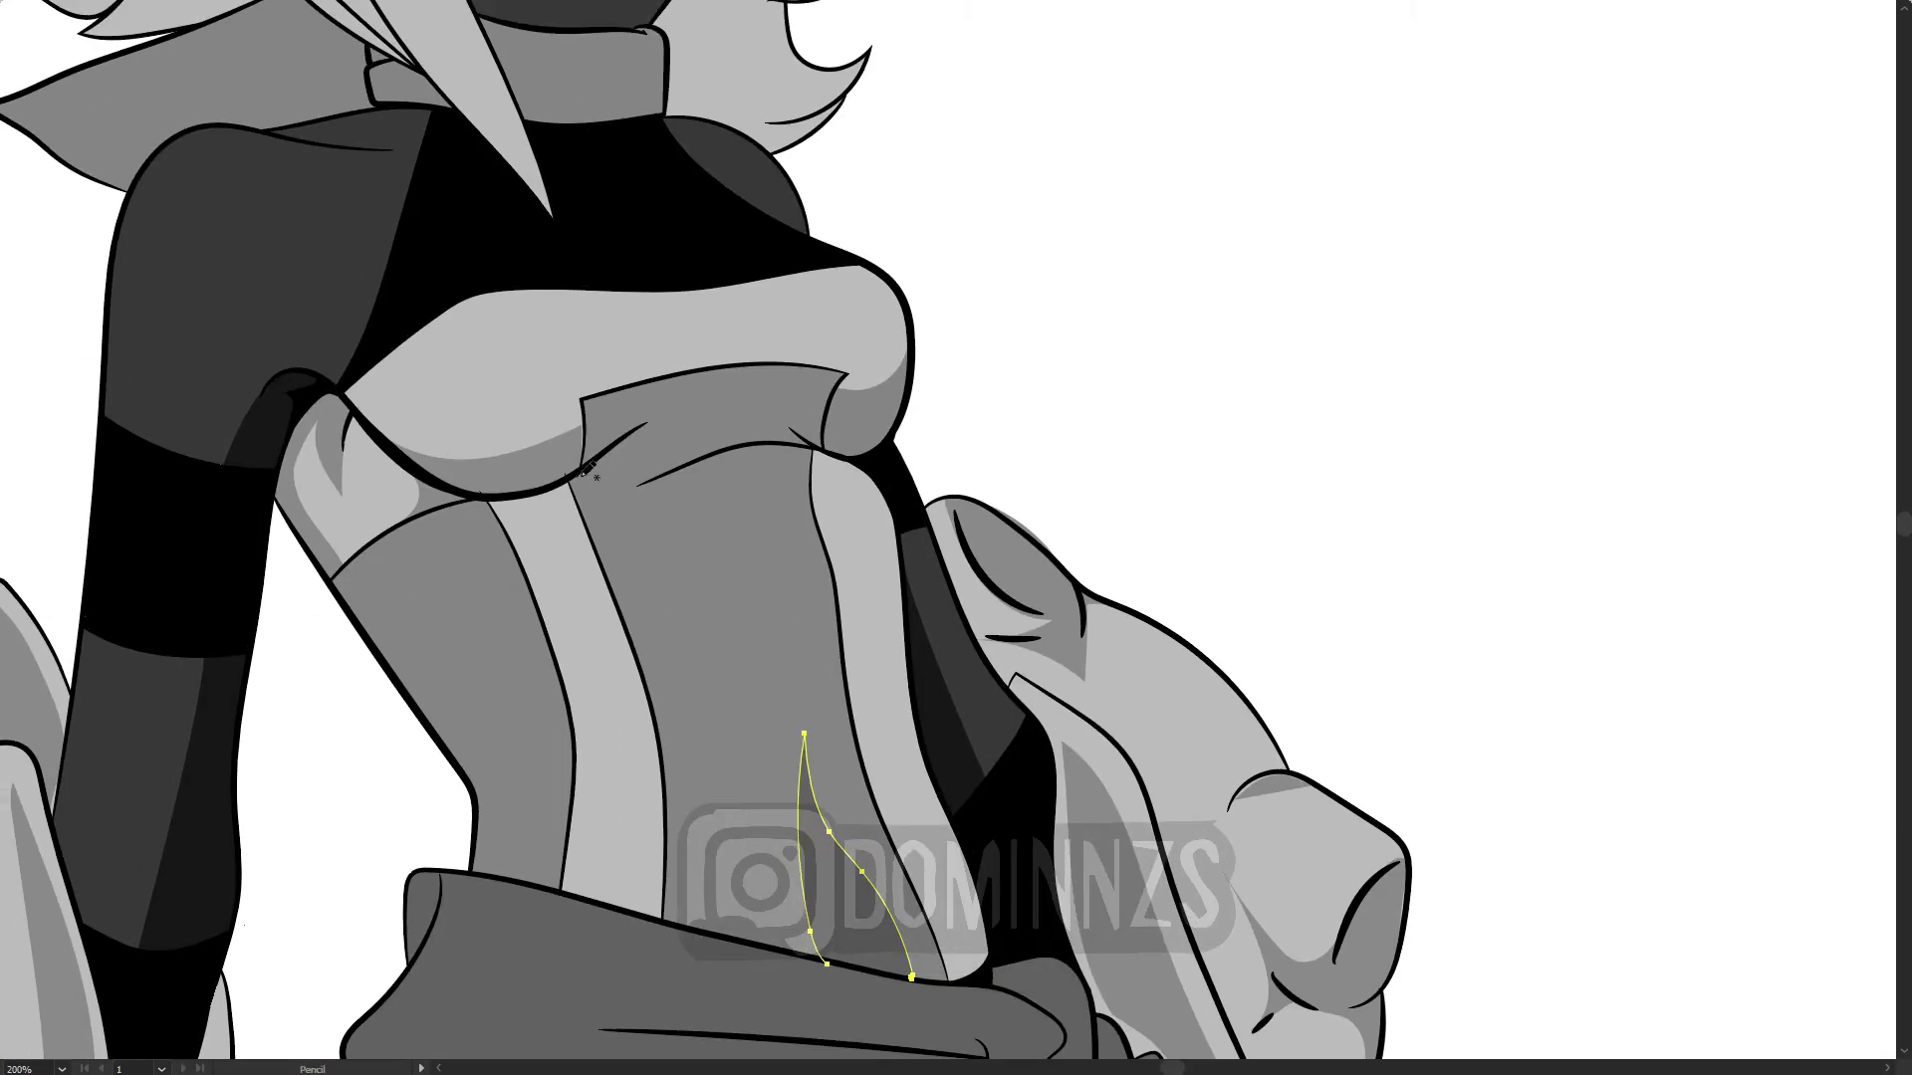
key("ctrl+shift+a")
Step: Draw a darker grey Pencil shadow over the chest inset between the bust shapes
key("ctrl+minus")
key("ctrl+minus")
mouse_move(584, 418)
left_mouse_down()
mouse_move(578, 472)
mouse_move(678, 363)
left_mouse_up()
key("ctrl+plus")
key("ctrl+plus")
key("ctrl+plus")
scroll(909, 548, "right", 2)
scroll(618, 586, "left", 2)
left_click(354, 435)
key("ctrl+shift+a")
Step: Adjust the anchor points of the chest shadow and add a shadow at the top of the right light corset strip
scroll(398, 346, "up", 4)
left_click_drag(580, 797, 620, 501)
key("a")
left_click(587, 468)
key("ctrl+shift+a")
scroll(701, 724, "down", 4)
scroll(701, 724, "down", 2)
key("n")
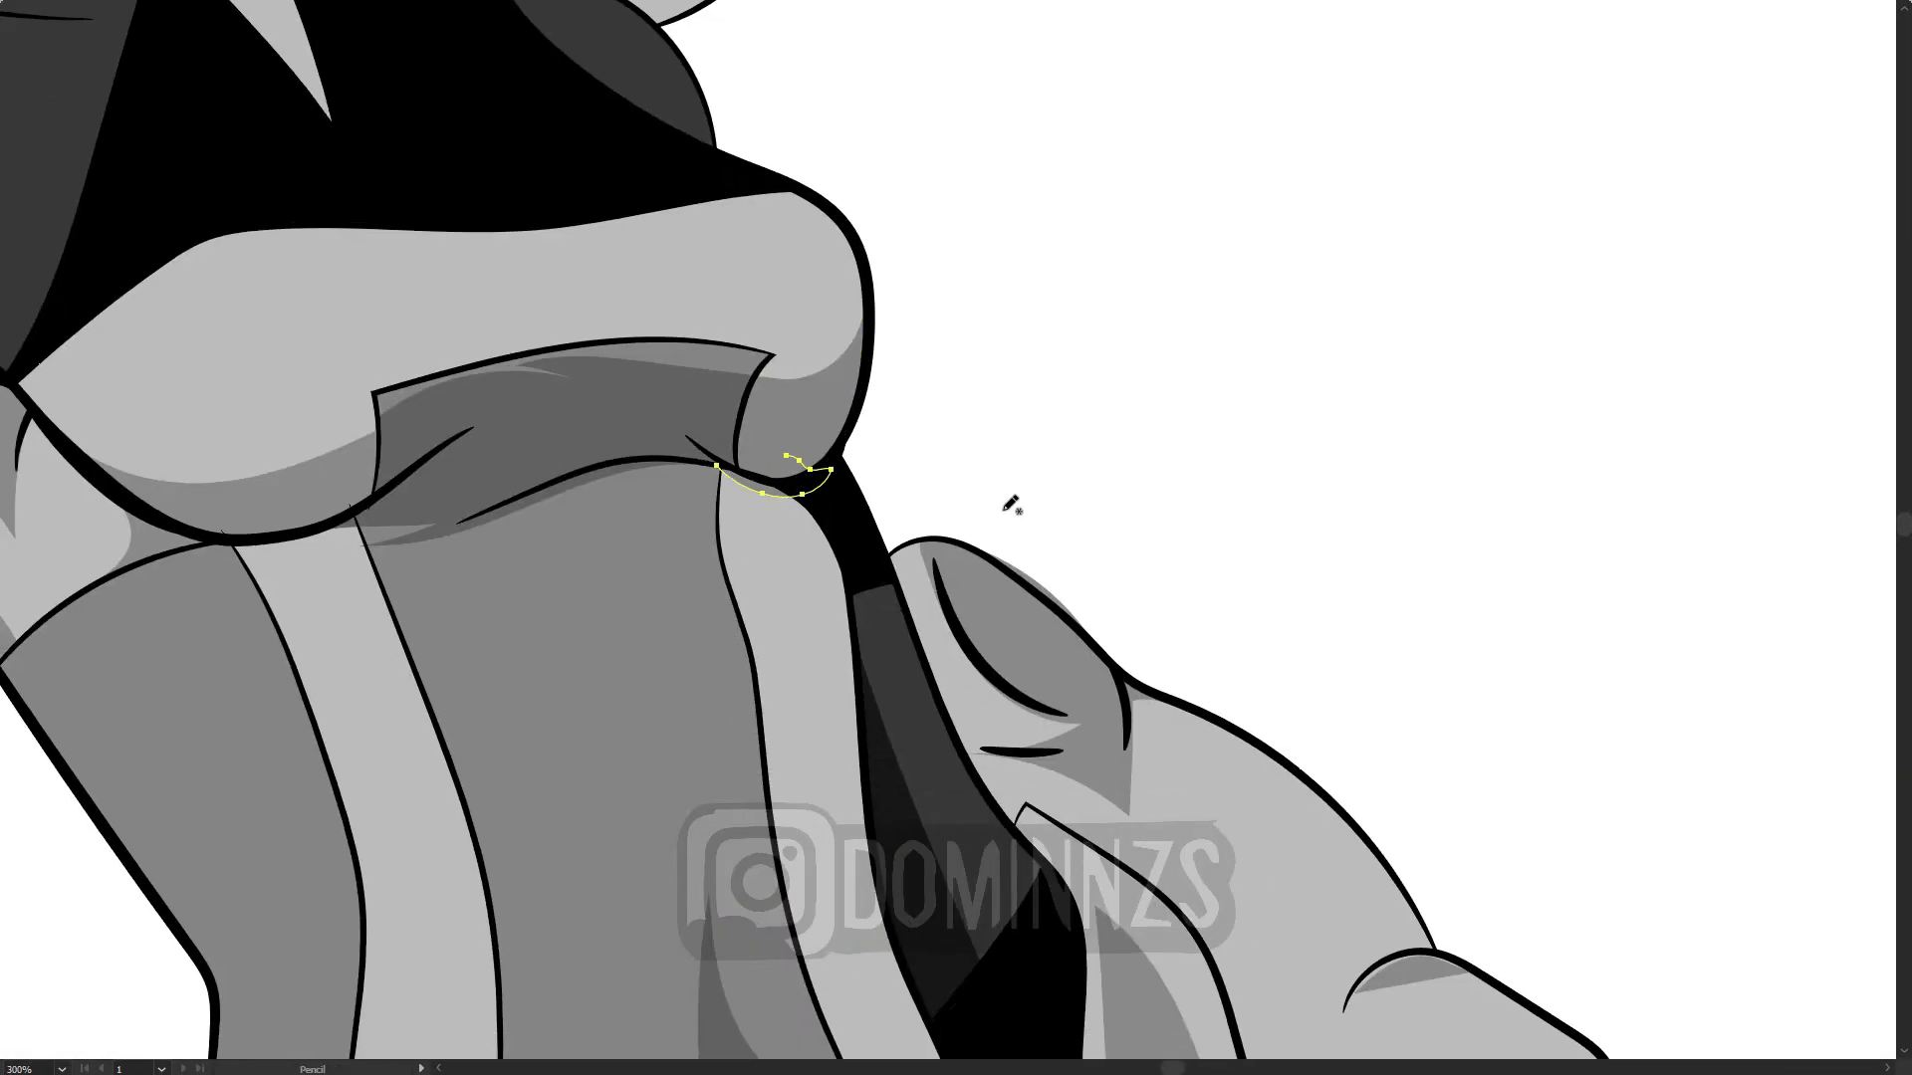
key("v")
key("ctrl+shift+a")
Step: Redraw the lower edge of the chest inset shadow along the under-bust line with the Pencil tool
scroll(785, 403, "down", 3)
scroll(593, 451, "up", 3)
left_click_drag(741, 418, 586, 441)
key("v")
key("ctrl+shift+a")
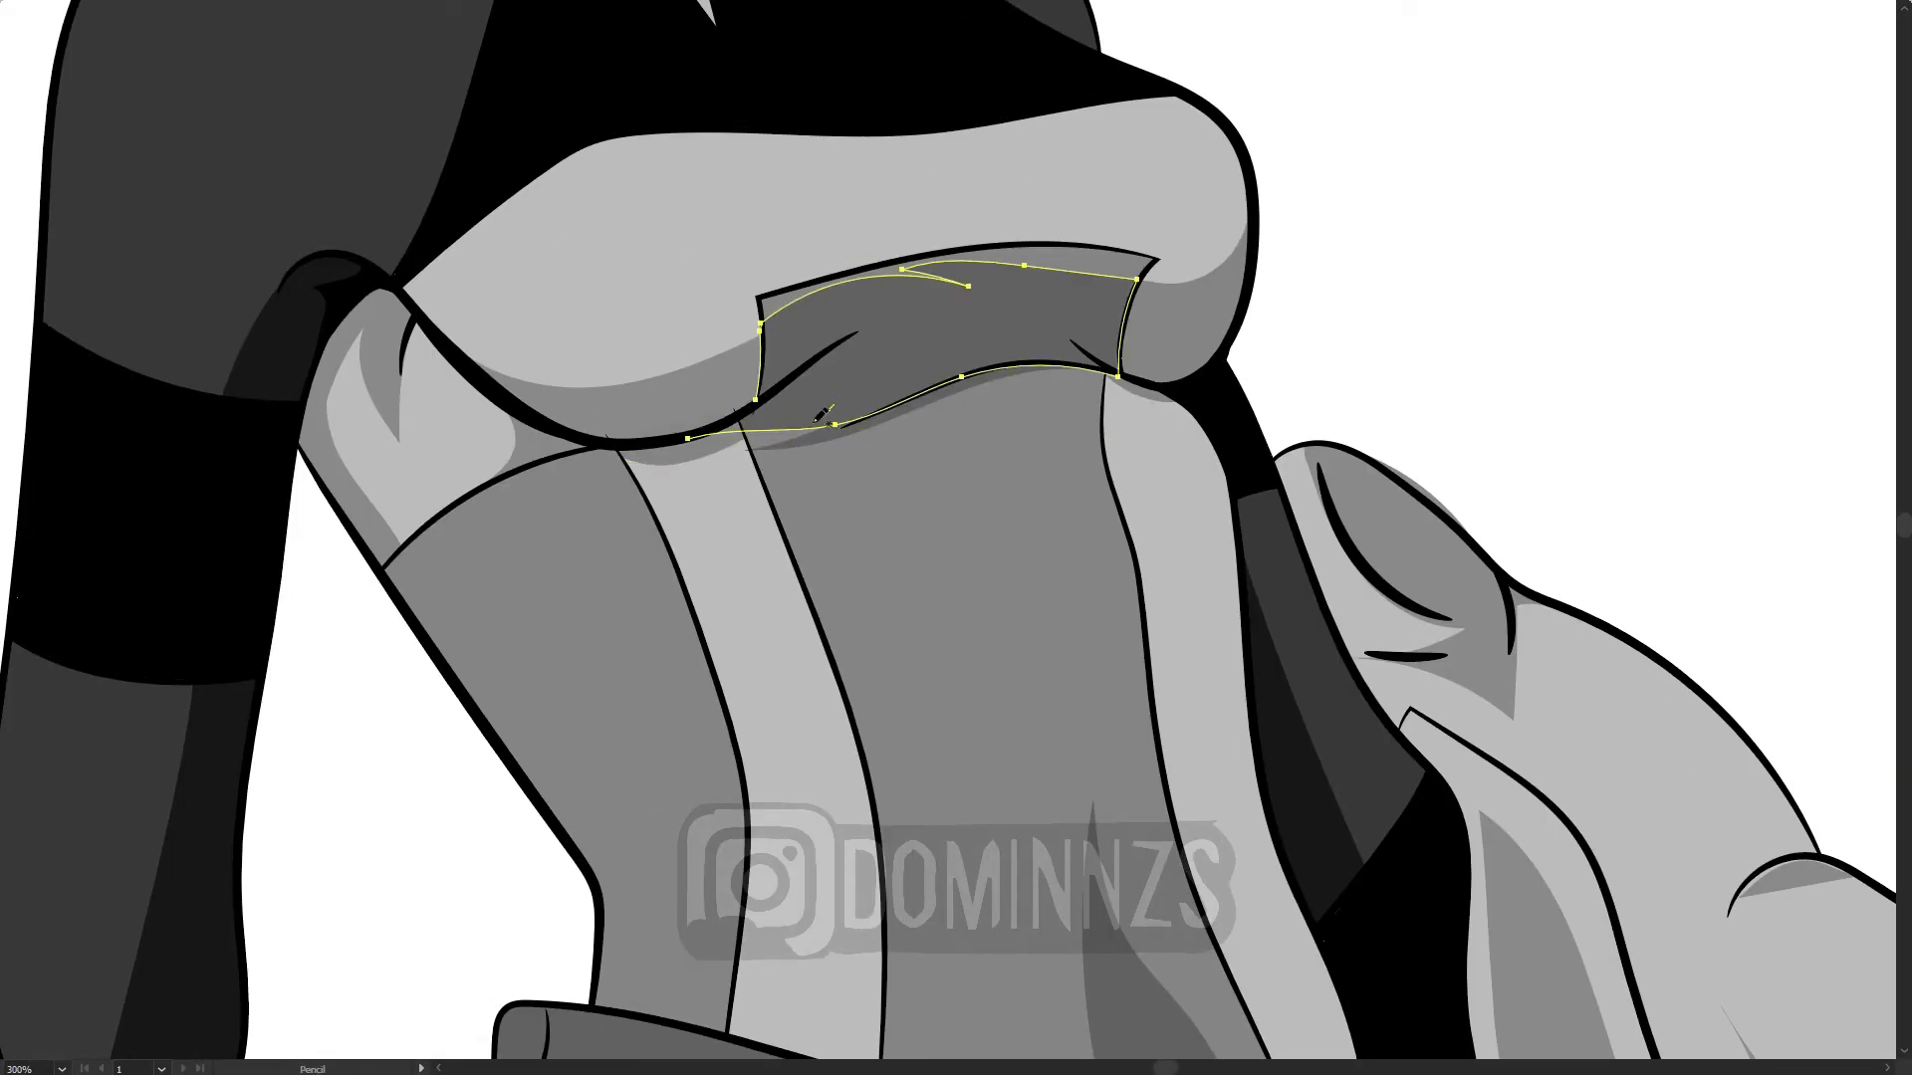
Step: Draw a darker grey Pencil shadow along the left outer edge of the corset
left_click_drag(753, 703, 697, 436)
key("n")
left_click_drag(384, 395, 578, 747)
key("v")
key("ctrl+shift+a")
Step: Draw a Pencil shadow beneath the bust at the top of the left light corset strip
scroll(438, 216, "up", 2)
left_click_drag(438, 216, 510, 381)
key("n")
left_click_drag(765, 305, 996, 249)
key("a")
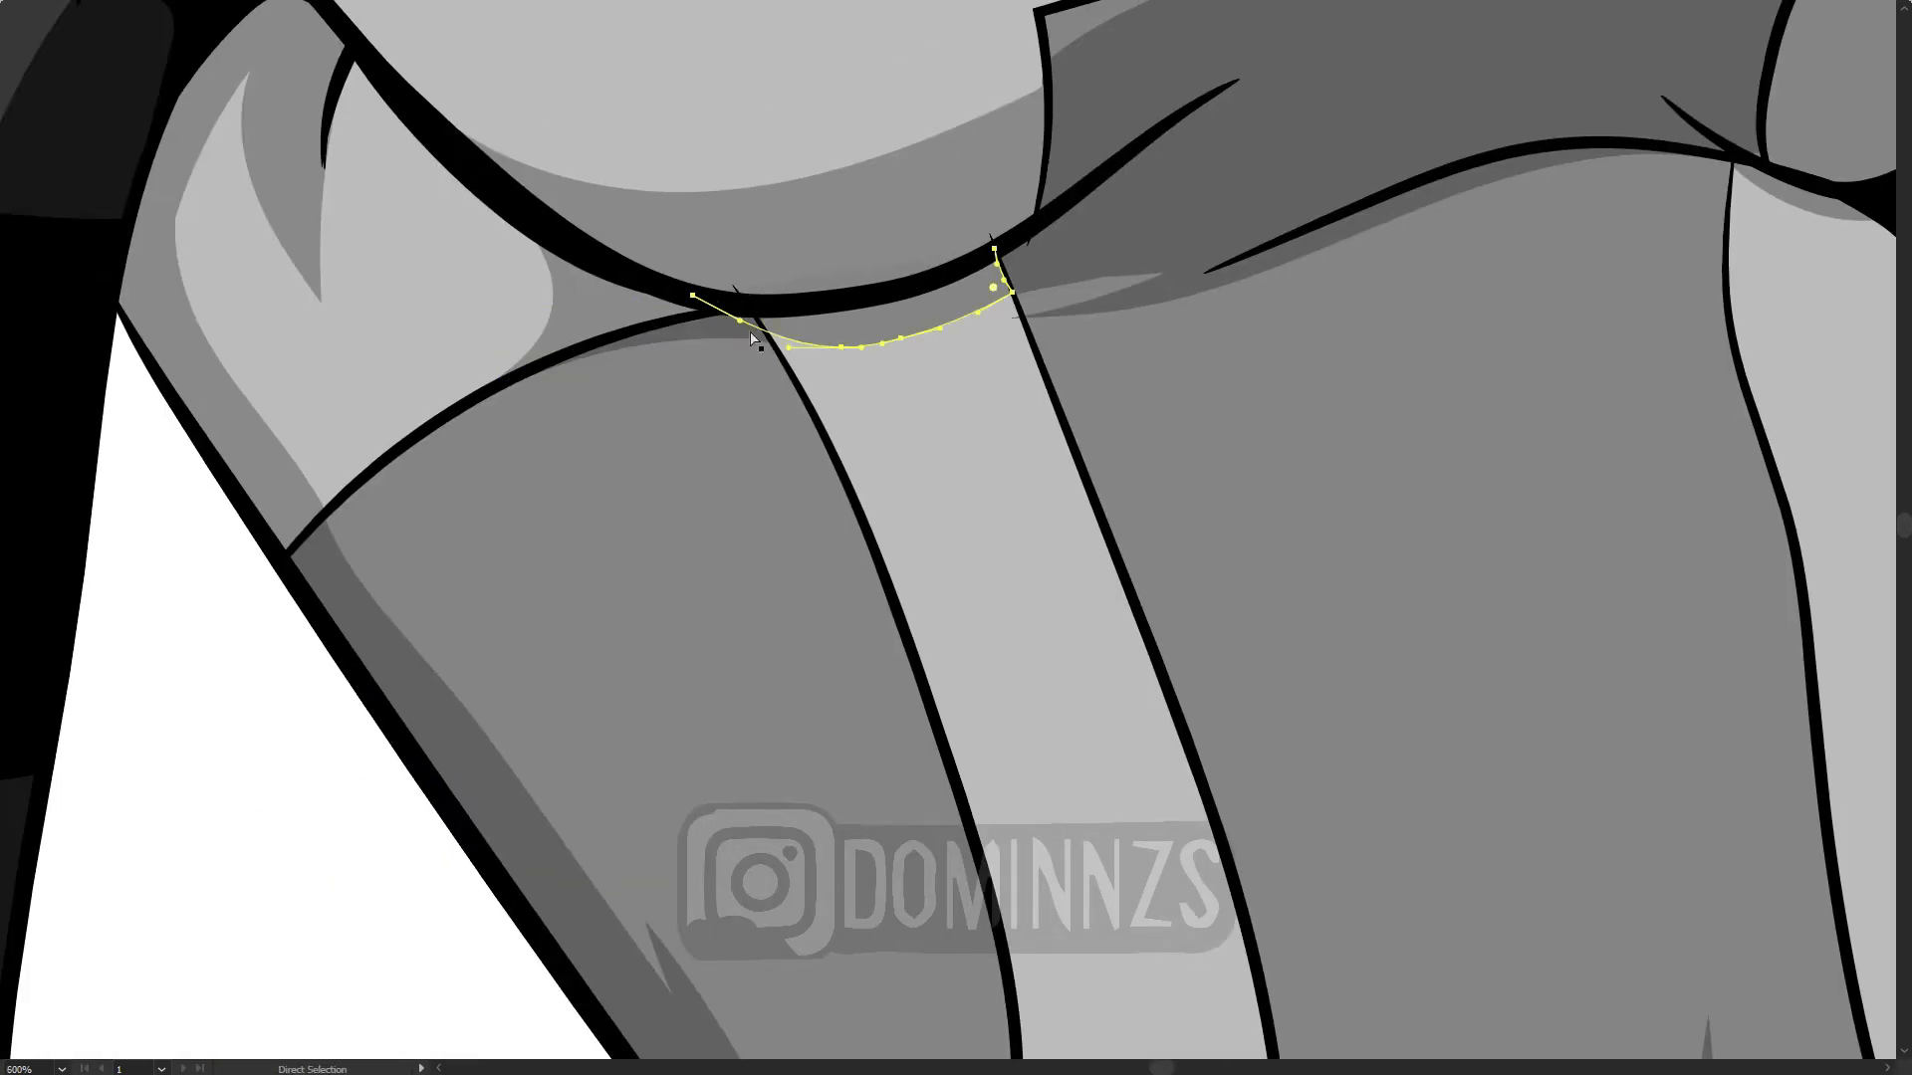
key("ctrl+shift+a")
scroll(883, 567, "down", 3)
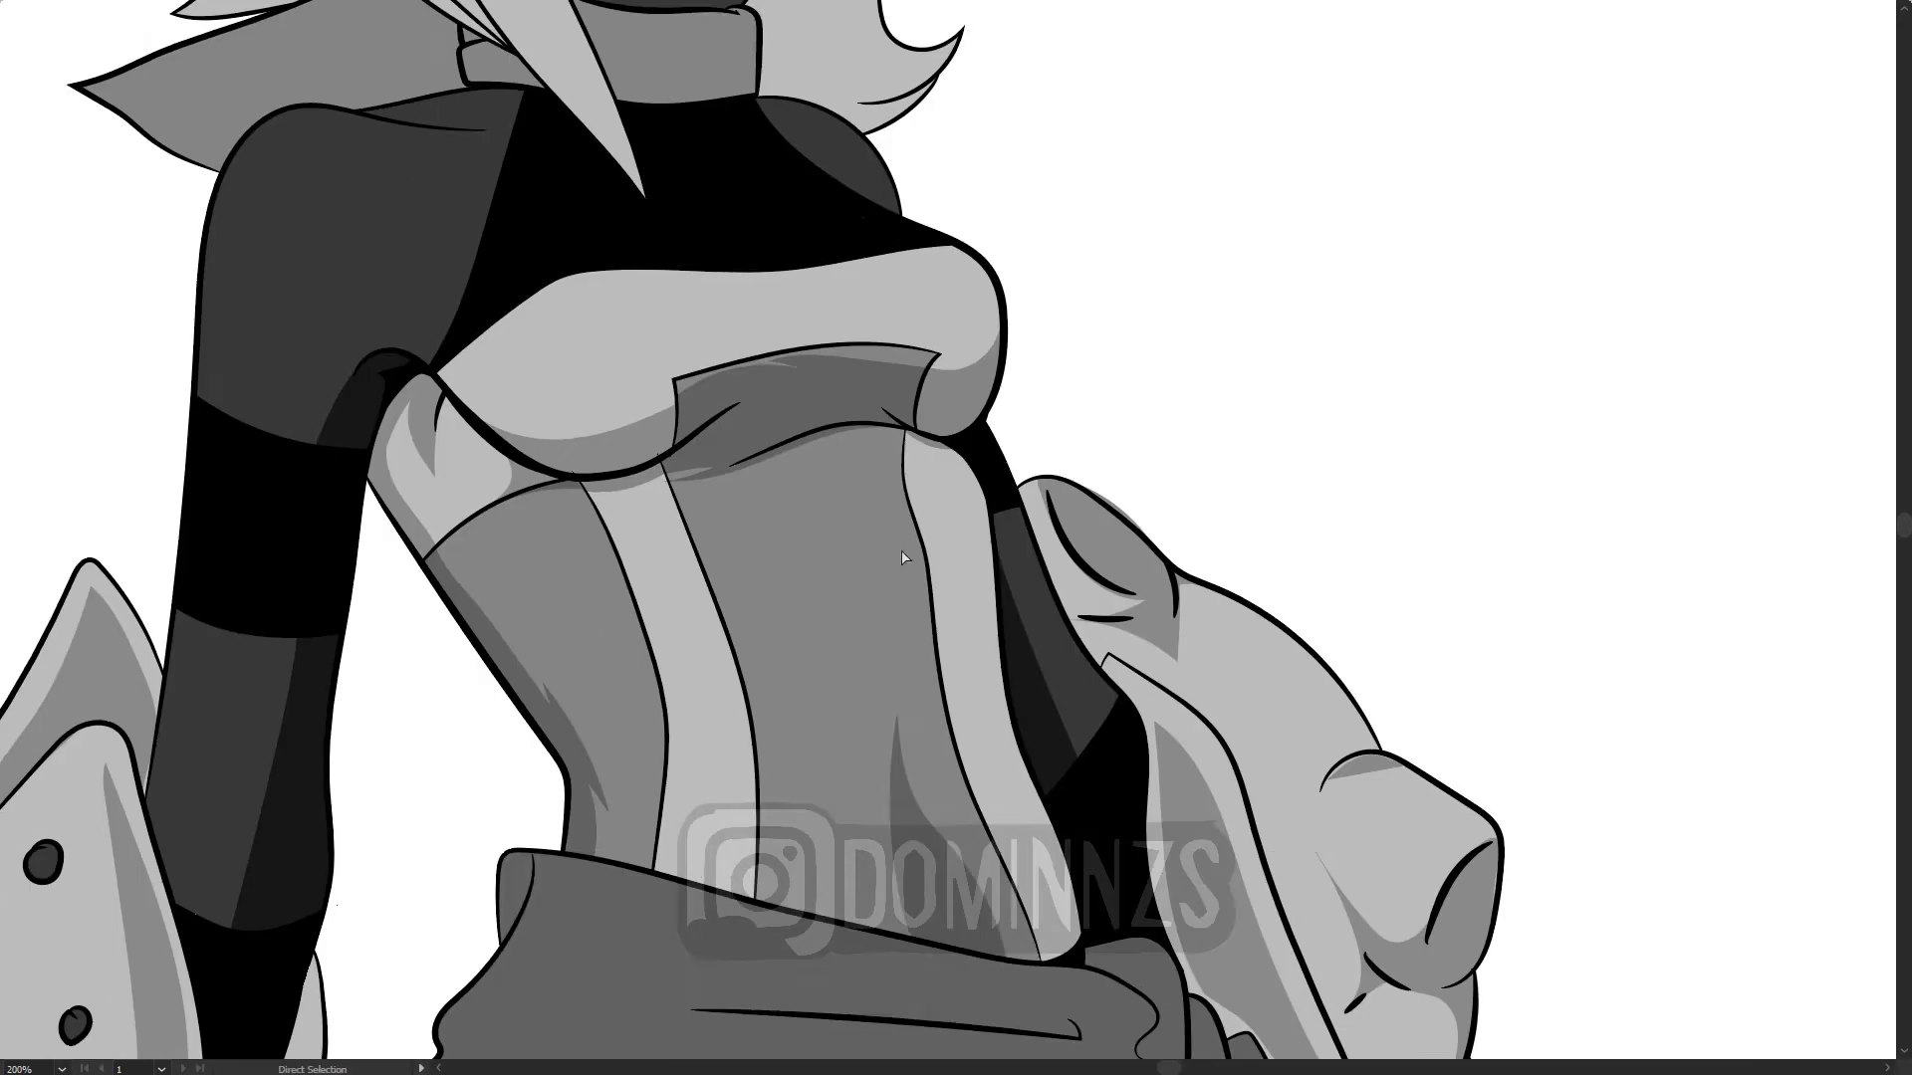
Step: Draw a thin darker grey Pencil shadow on the corset centre just beneath the chest inset line
left_click_drag(662, 263, 680, 500)
key("n")
key("ctrl+plus")
left_click_drag(1139, 687, 1130, 837)
key("n")
left_click_drag(717, 558, 853, 555)
key("v")
key("ctrl+shift+a")
key("ctrl+minus")
key("ctrl+minus")
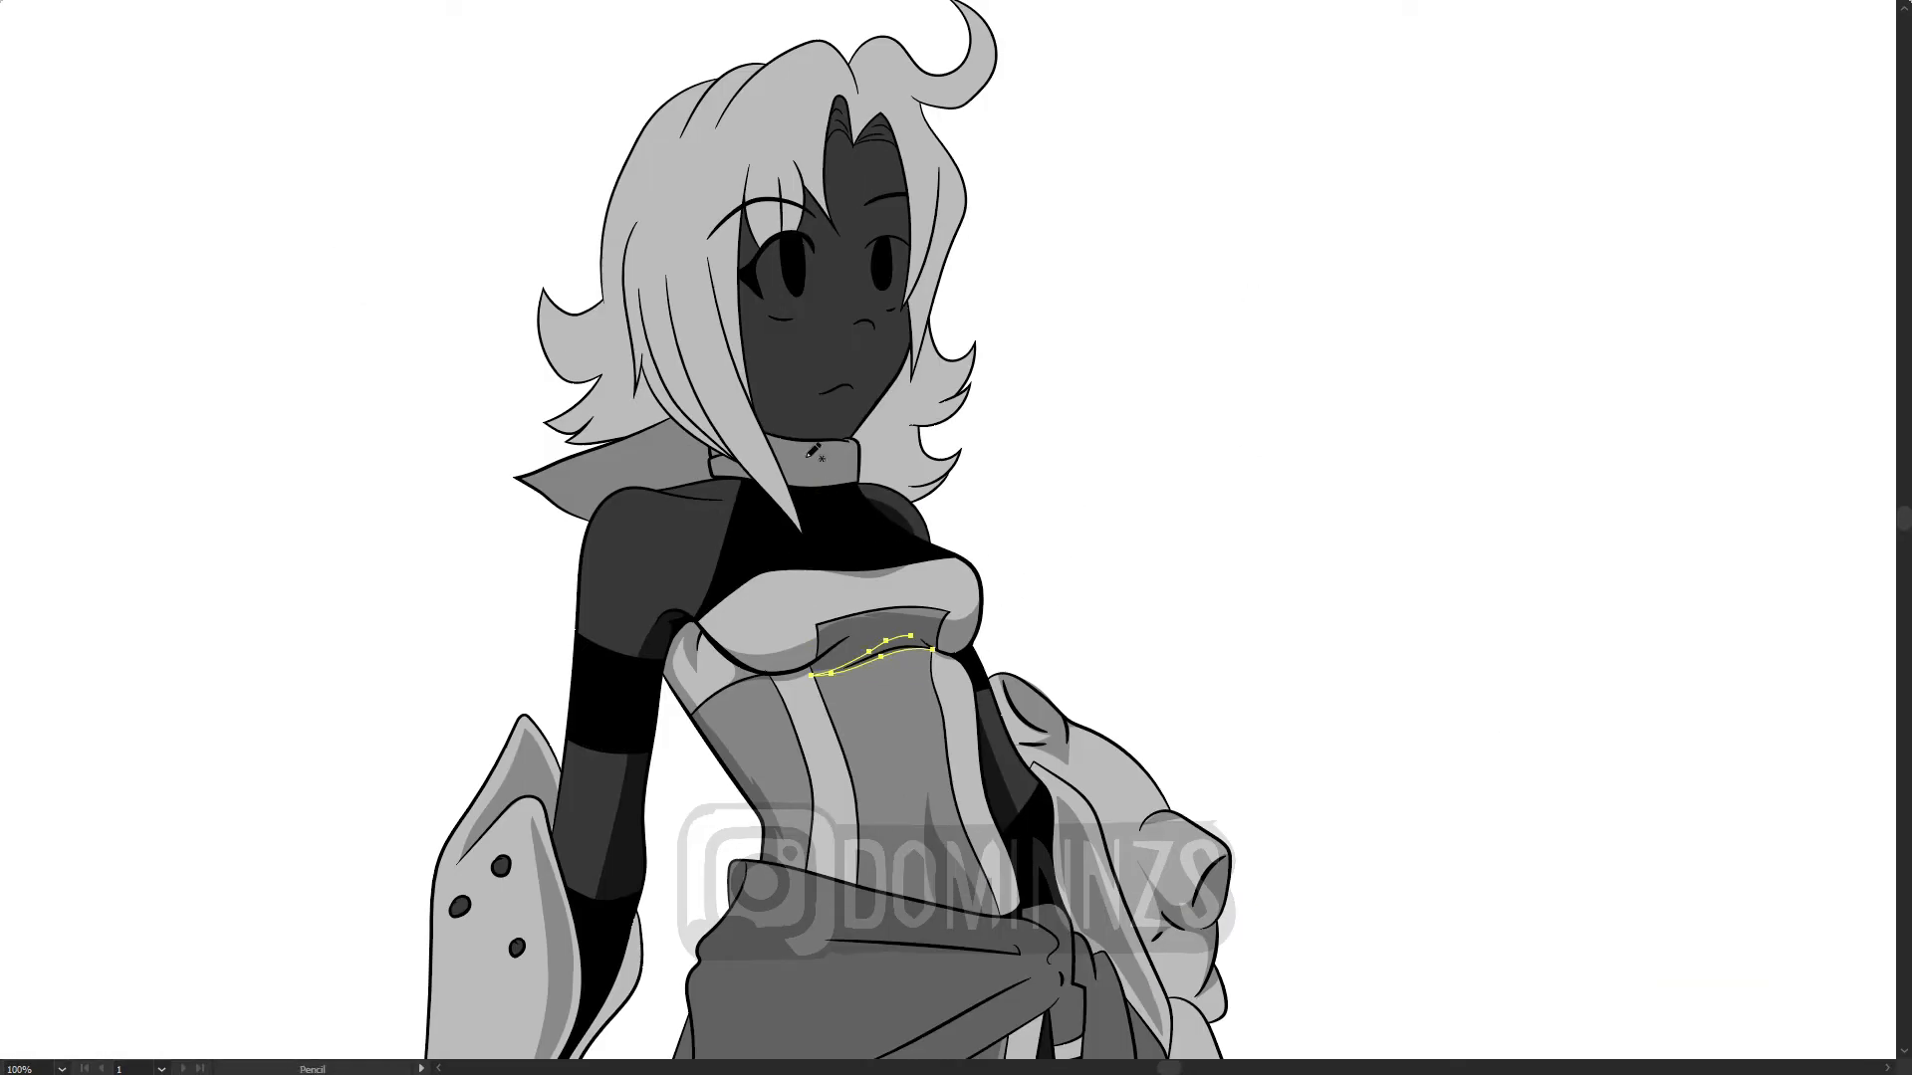
Step: Draw a darker grey Pencil shadow across the neck collar, extending behind the long hair strand and leaving its right end lit
key("ctrl+plus")
key("ctrl+plus")
key("ctrl+plus")
key("ctrl+plus")
left_click_drag(516, 422, 751, 580)
mouse_move(750, 504)
left_mouse_down()
mouse_move(670, 329)
mouse_move(749, 504)
left_mouse_up()
left_click_drag(697, 677, 1054, 788)
mouse_move(771, 605)
left_mouse_down()
mouse_move(639, 491)
mouse_move(774, 715)
left_mouse_up()
Step: Draw a jagged darker grey Pencil shadow on the left flared collar flap, beneath the hair and beside the neck
key("ctrl+minus")
key("ctrl+minus")
key("ctrl+minus")
key("ctrl+plus")
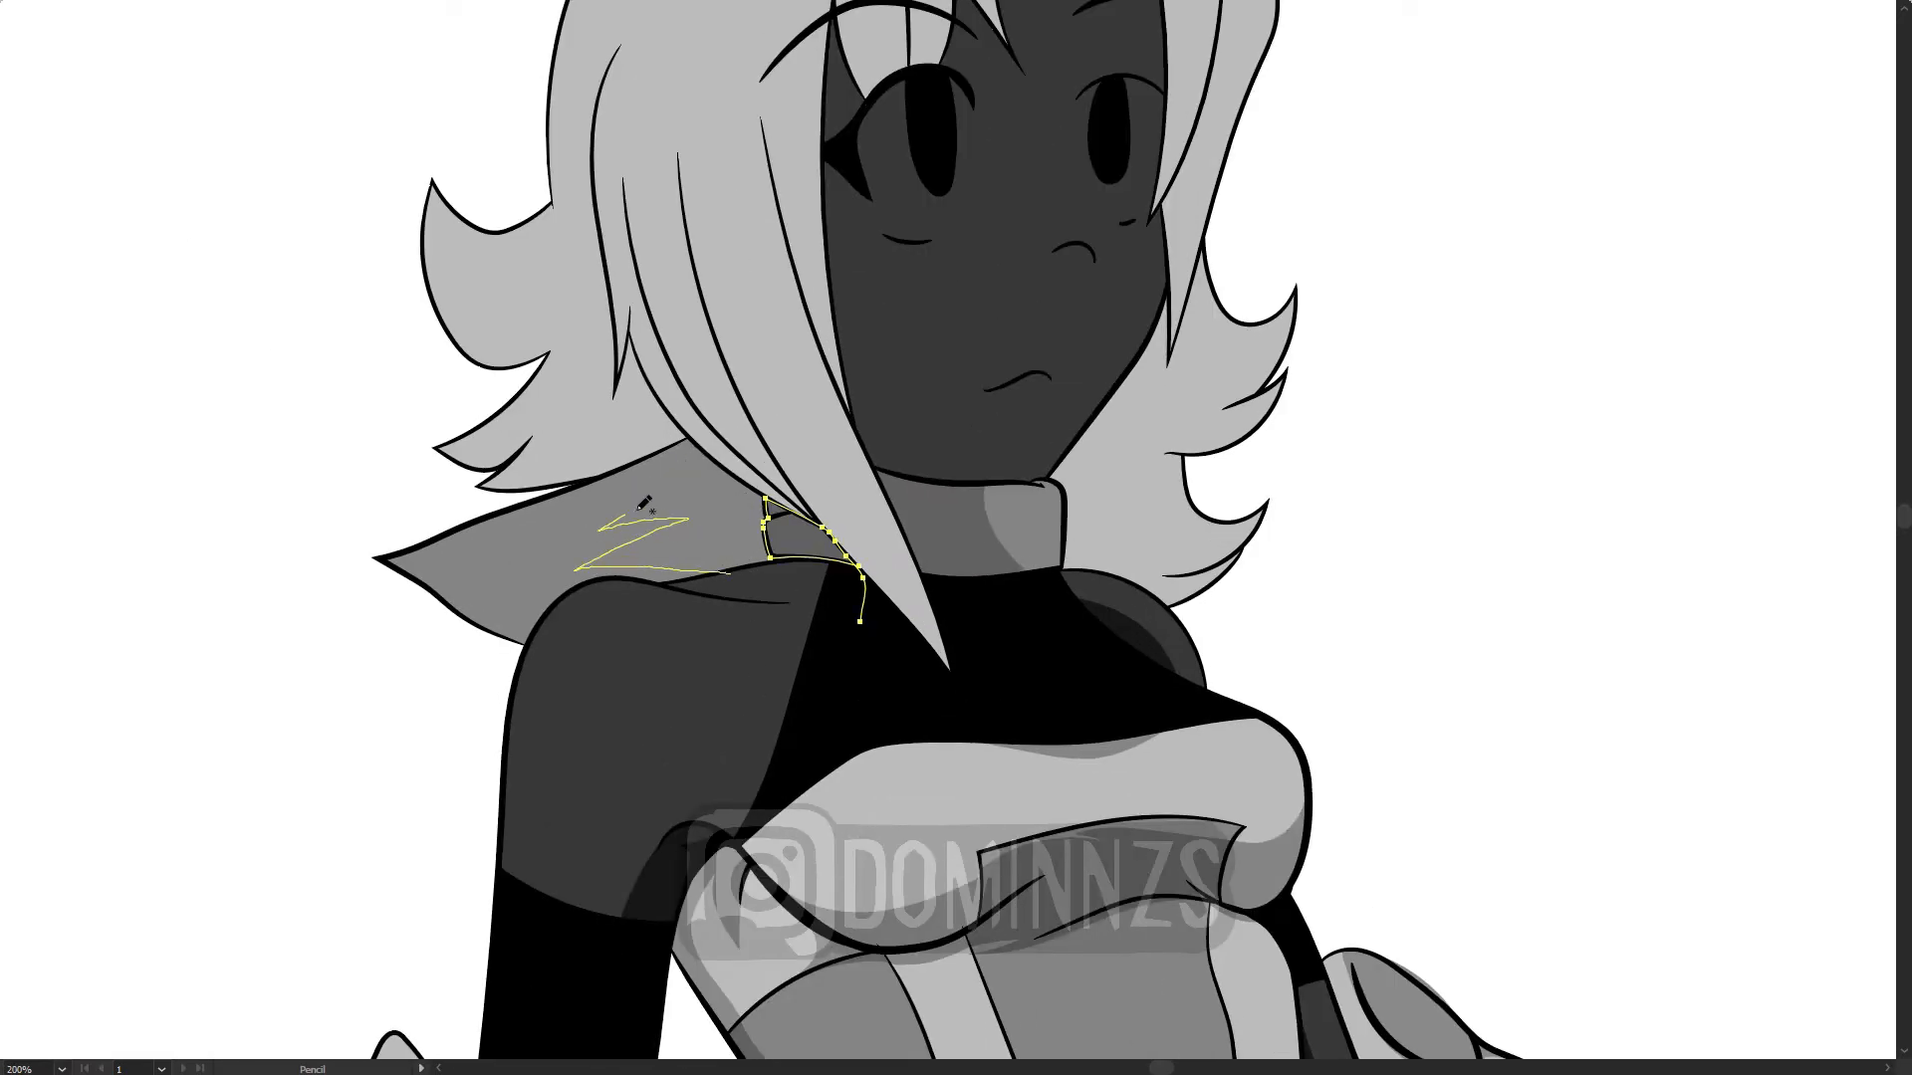
left_click_drag(764, 538, 763, 528)
key("ctrl+minus")
key("ctrl+minus")
key("ctrl+plus")
key("ctrl+plus")
key("ctrl+plus")
left_click(697, 652)
left_click(367, 599)
Step: Draw a Pencil shadow along the crease line at the top of the left shoulder
left_click_drag(618, 328, 626, 576)
key("n")
left_click_drag(695, 449, 735, 462)
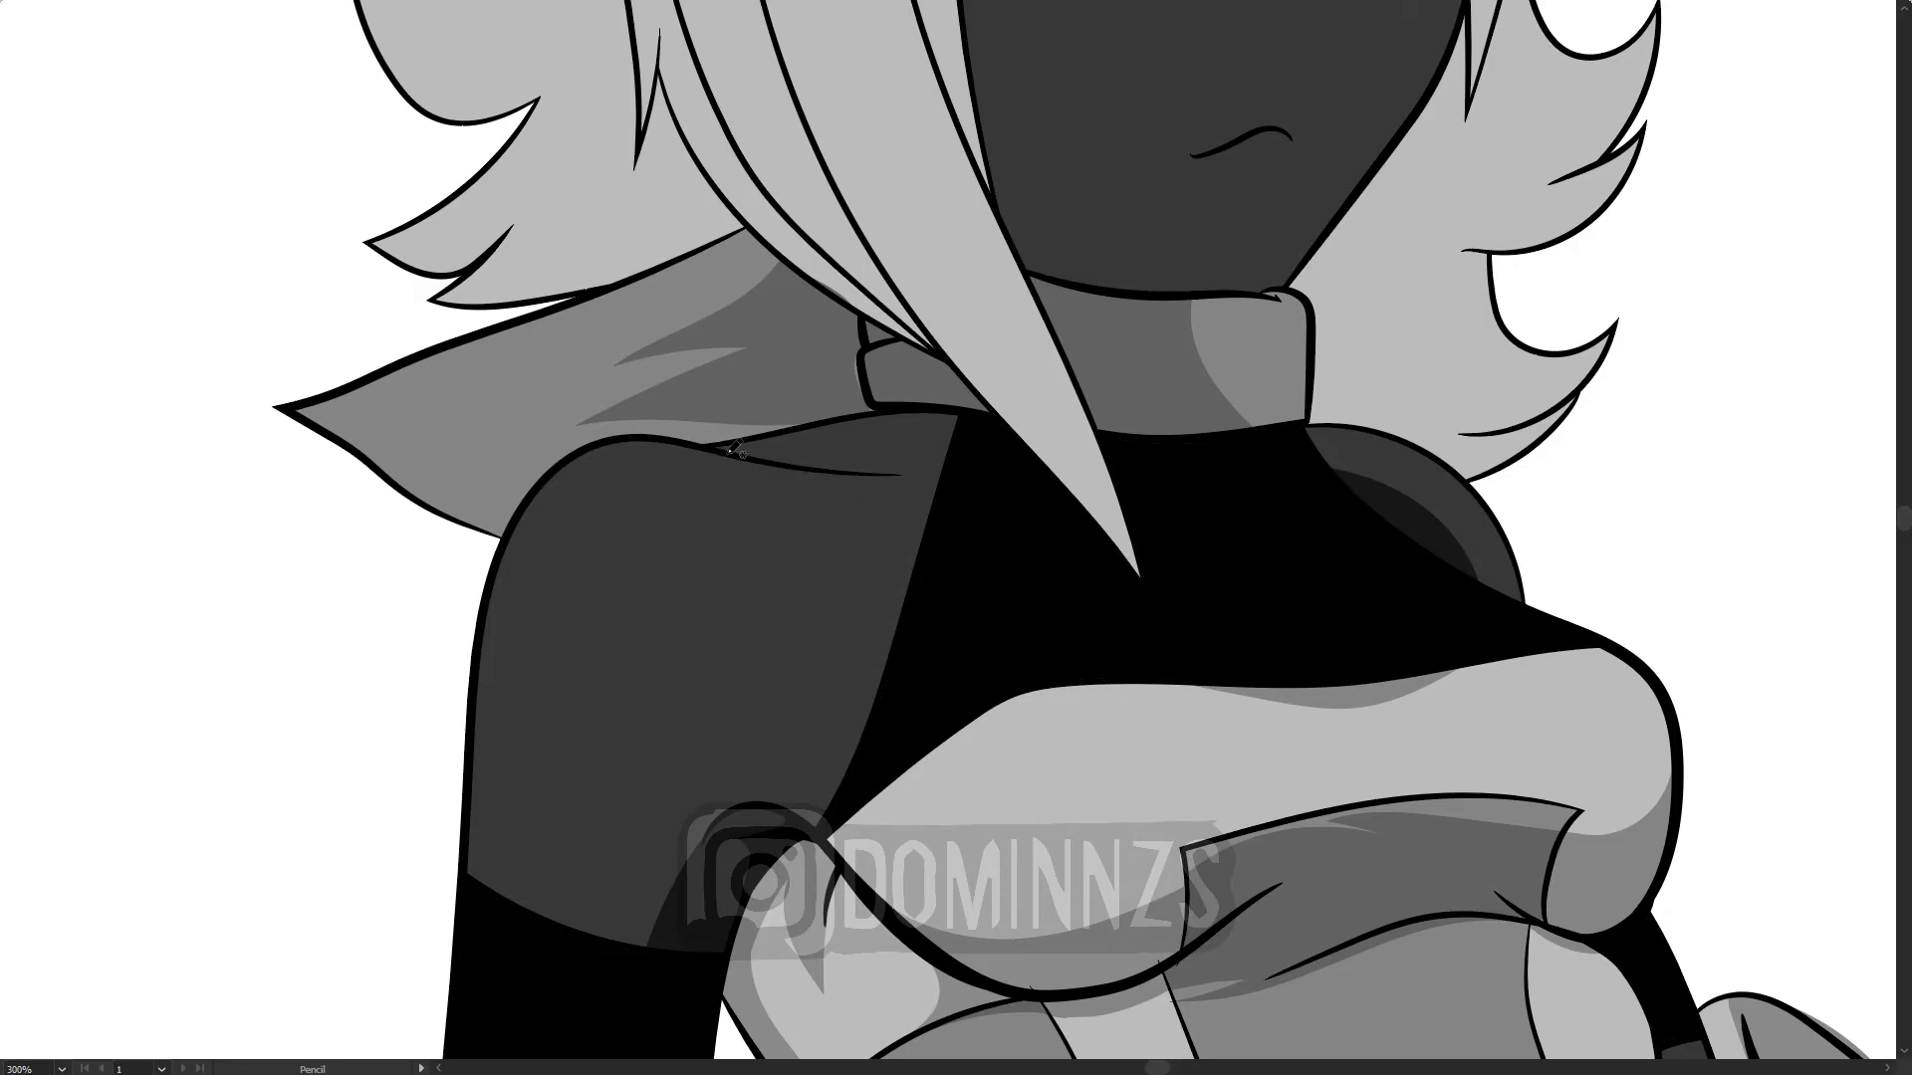
left_click_drag(869, 414, 702, 447)
key("v")
Step: Draw a pointed darker grey Pencil shadow on the waist sash, following the folds beside the knot and the lower edge
key("ctrl+minus")
key("ctrl+minus")
key("ctrl+minus")
key("ctrl+minus")
mouse_move(1349, 1004)
left_mouse_down()
mouse_move(1122, 606)
mouse_move(1647, 414)
left_mouse_up()
key("ctrl+plus")
key("a")
key("n")
left_click_drag(1636, 170, 1237, 404)
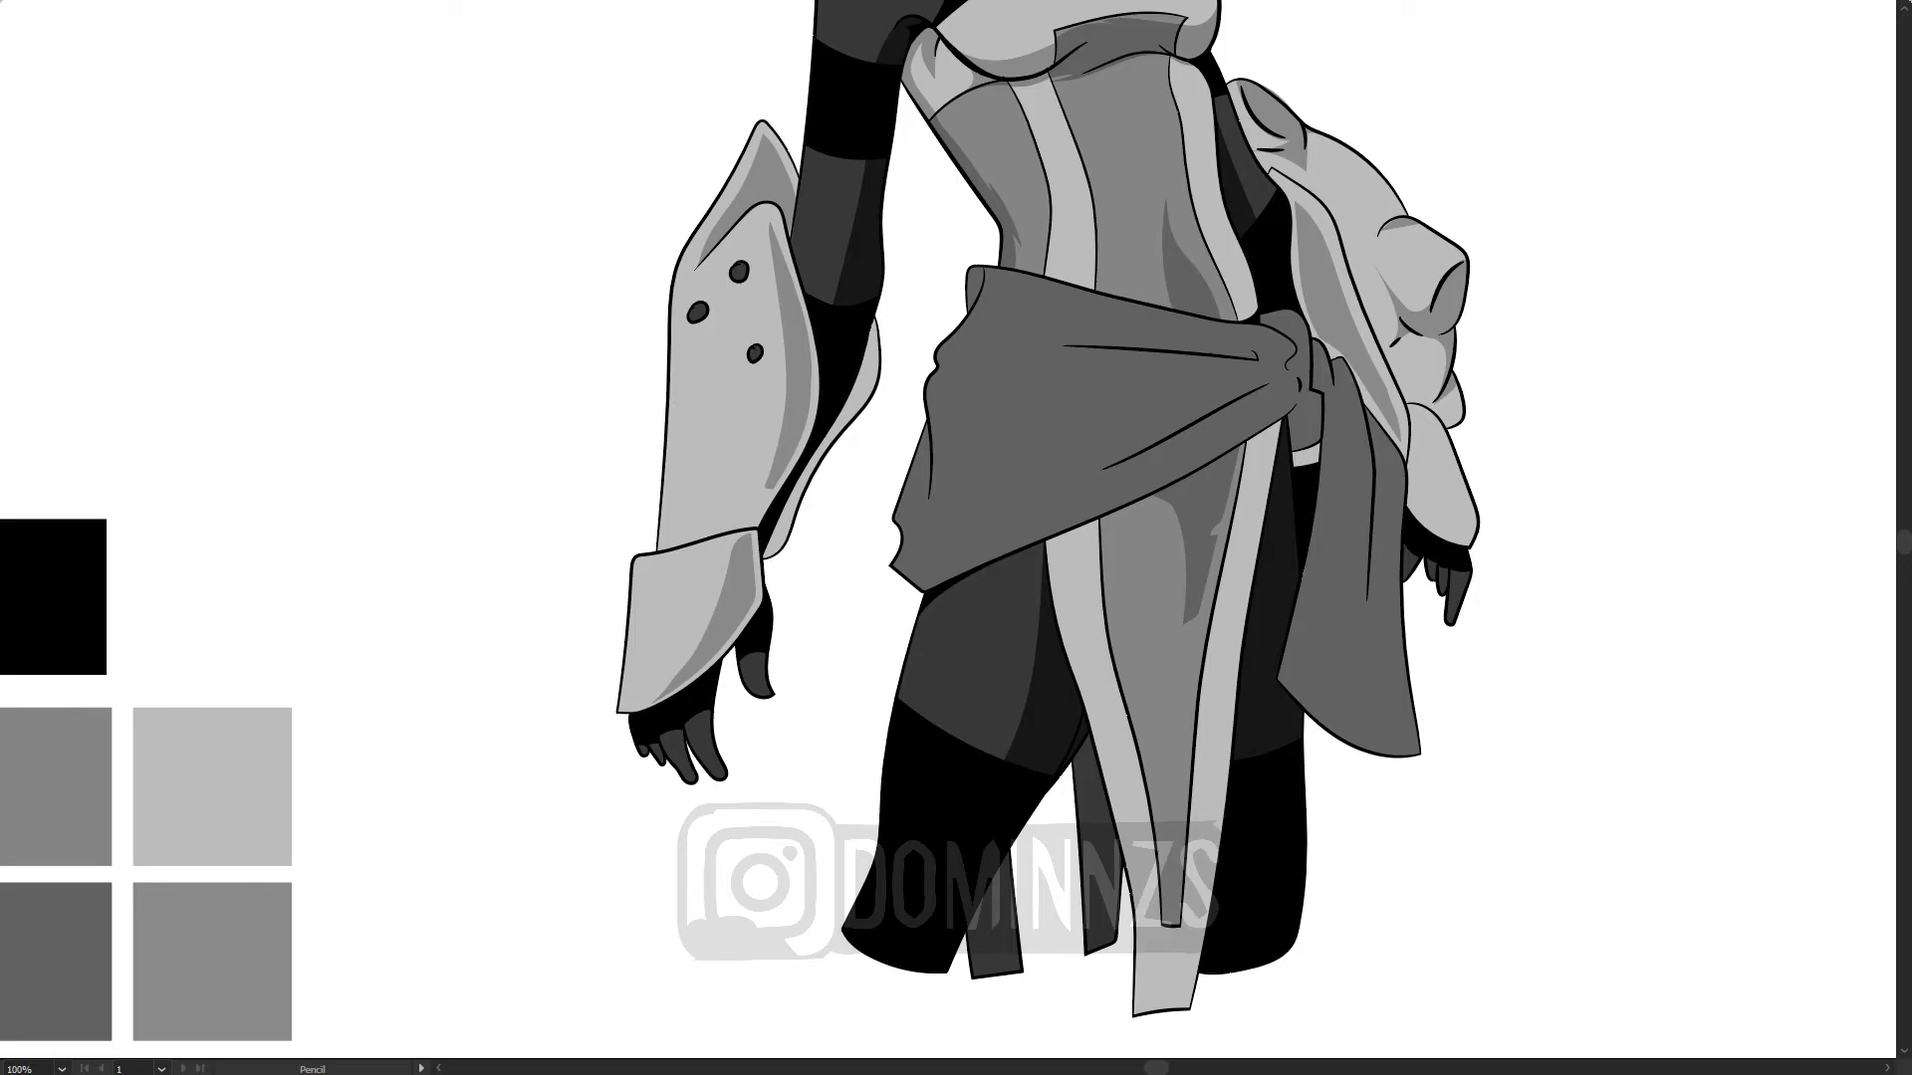
left_click_drag(1238, 488, 890, 764)
key("ctrl+plus")
key("ctrl+plus")
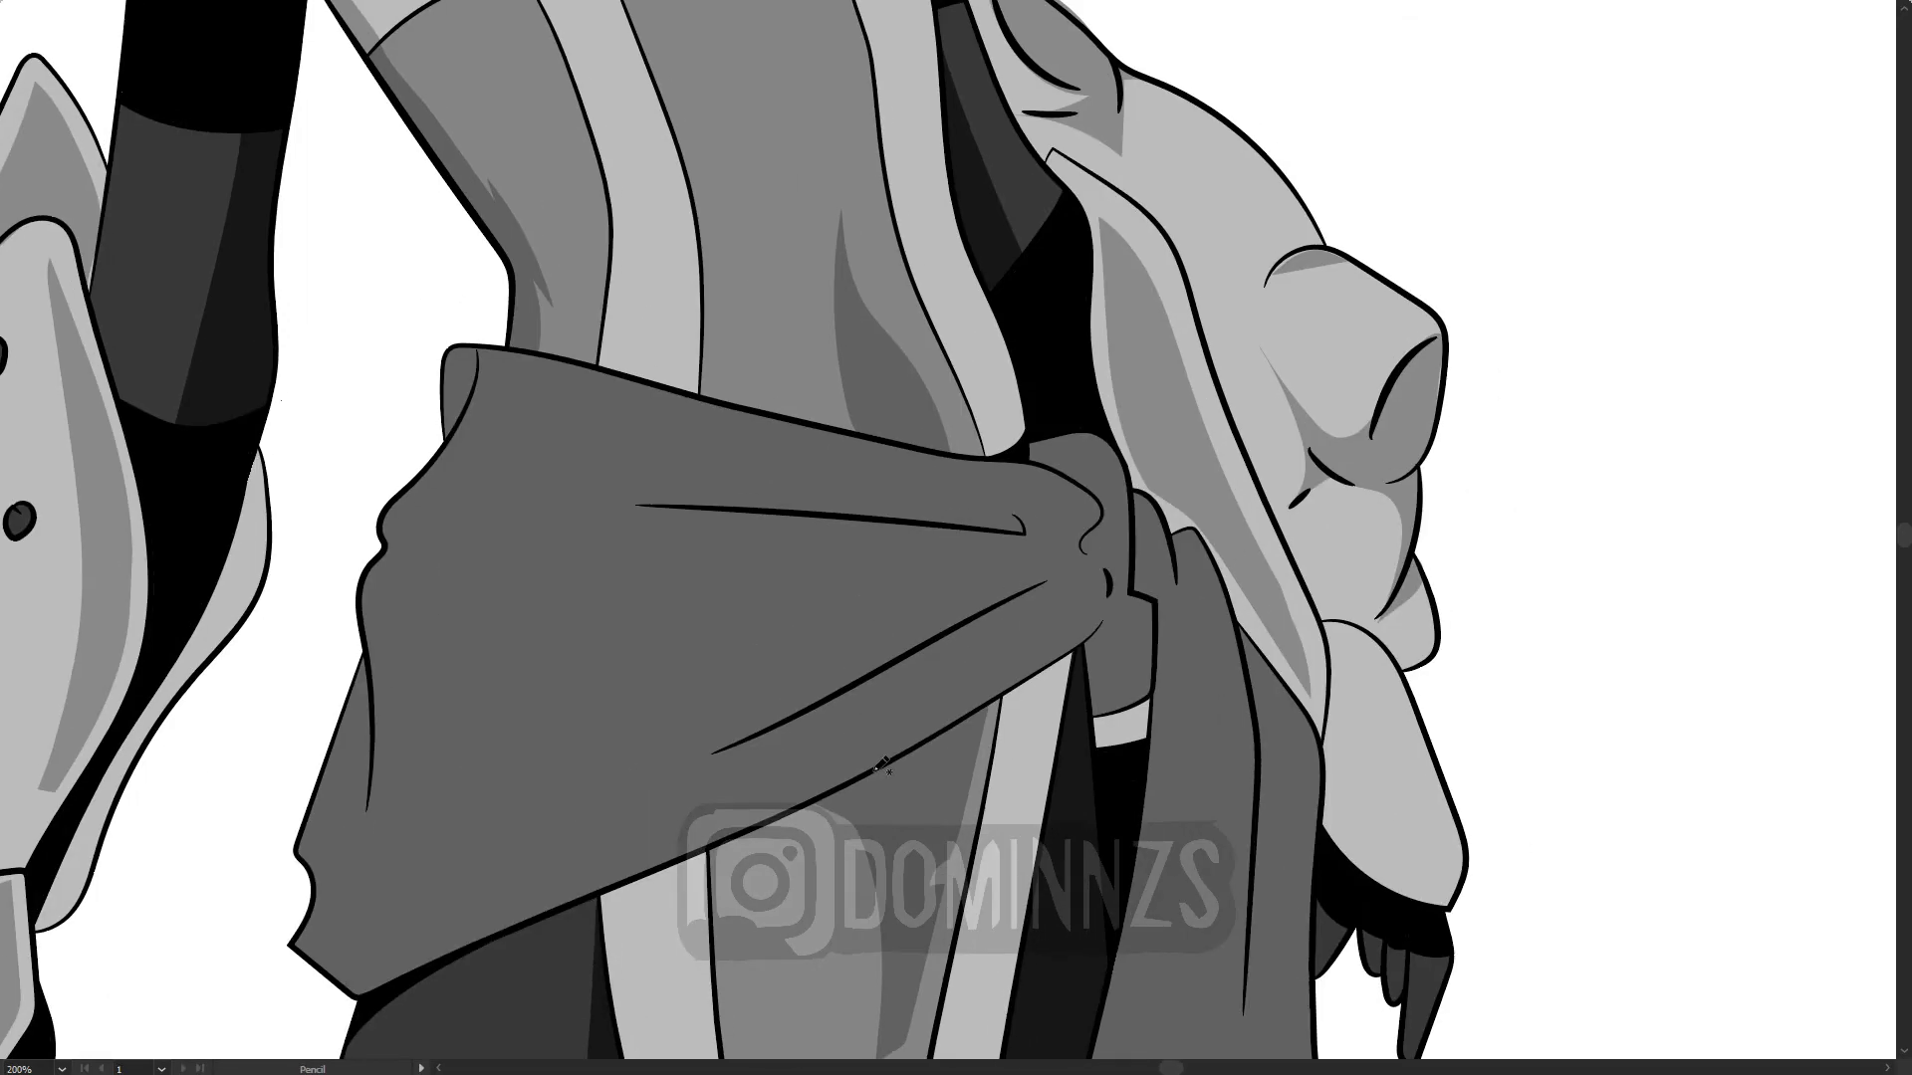
left_click_drag(1108, 595, 877, 773)
mouse_move(1516, 709)
left_mouse_down()
mouse_move(1370, 371)
mouse_move(879, 176)
left_mouse_up()
key("p")
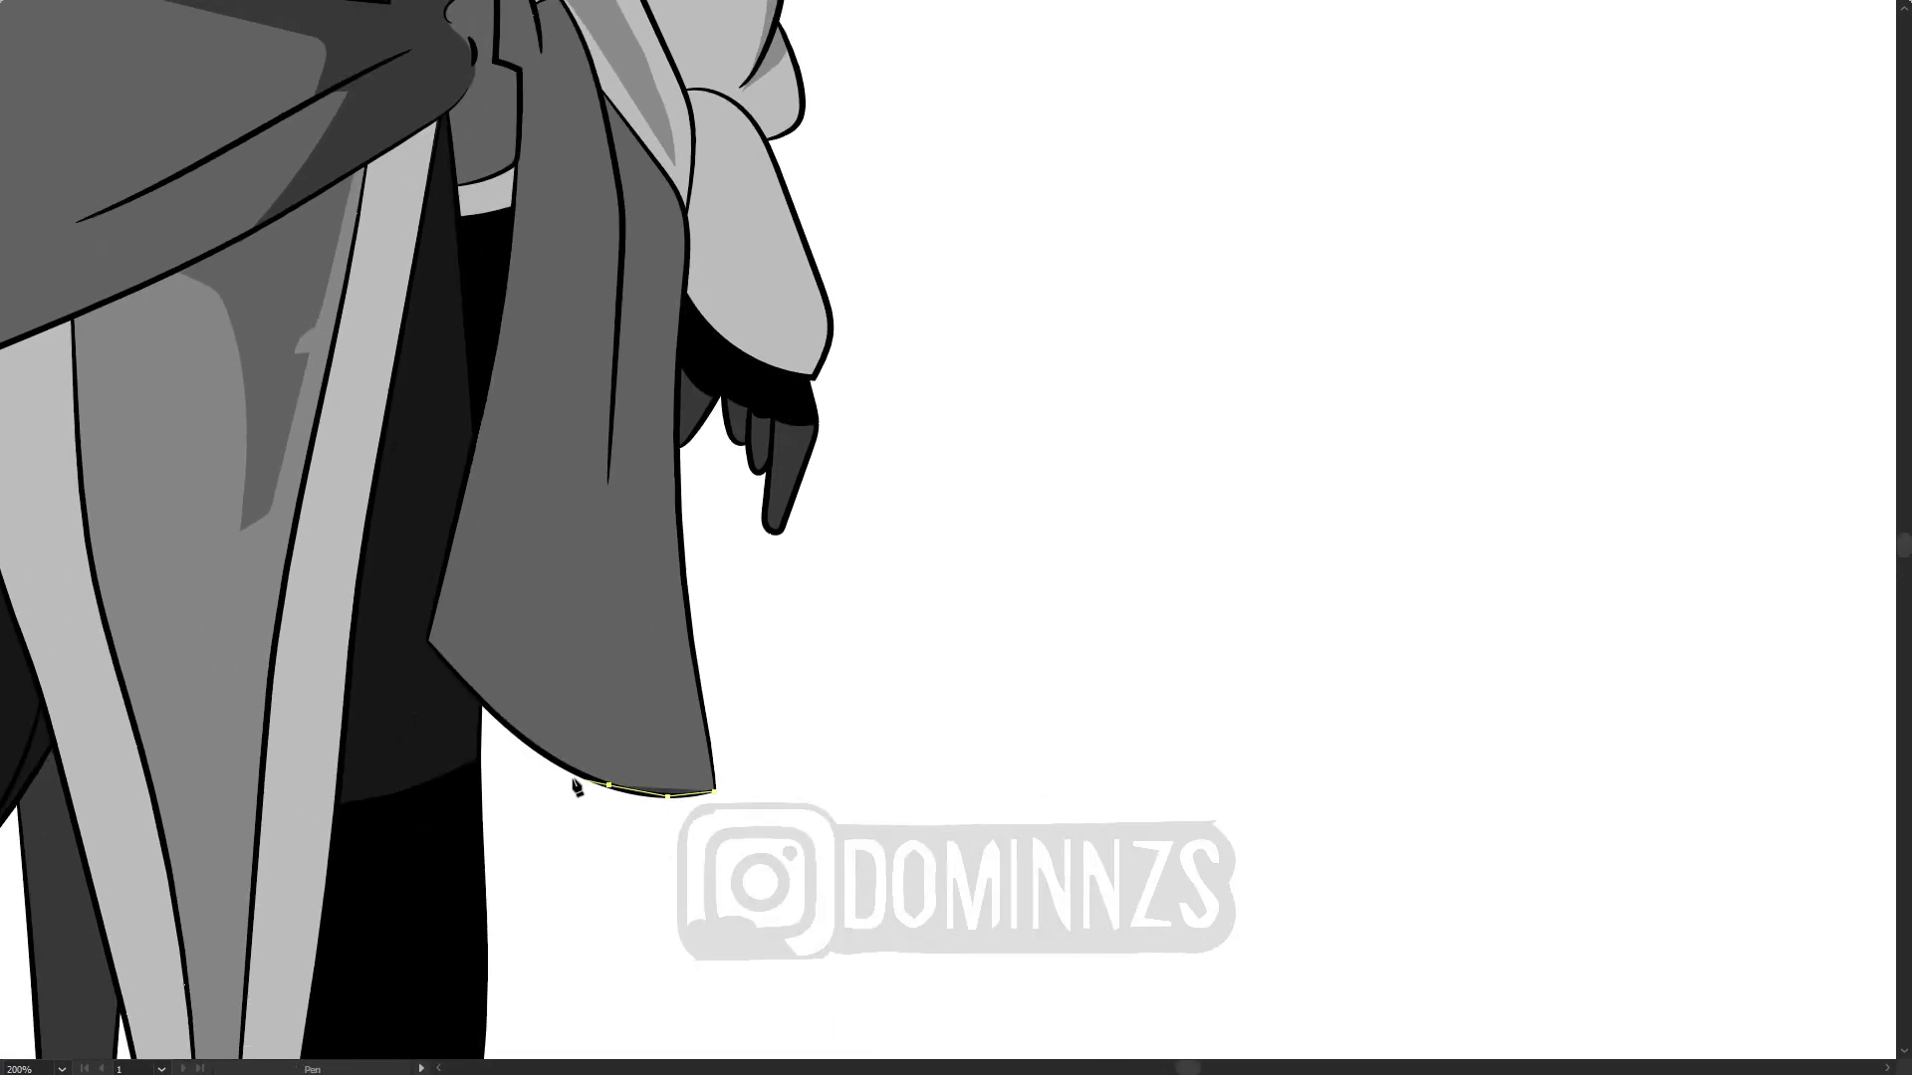
key("ctrl+z")
key("ctrl+z")
key("ctrl+z")
key("ctrl+z")
Step: Outline a shadow on the hanging sash tail with the Pen tool, curving from the inner fold line down to the hem
left_click(620, 305)
left_click_drag(599, 591, 581, 652)
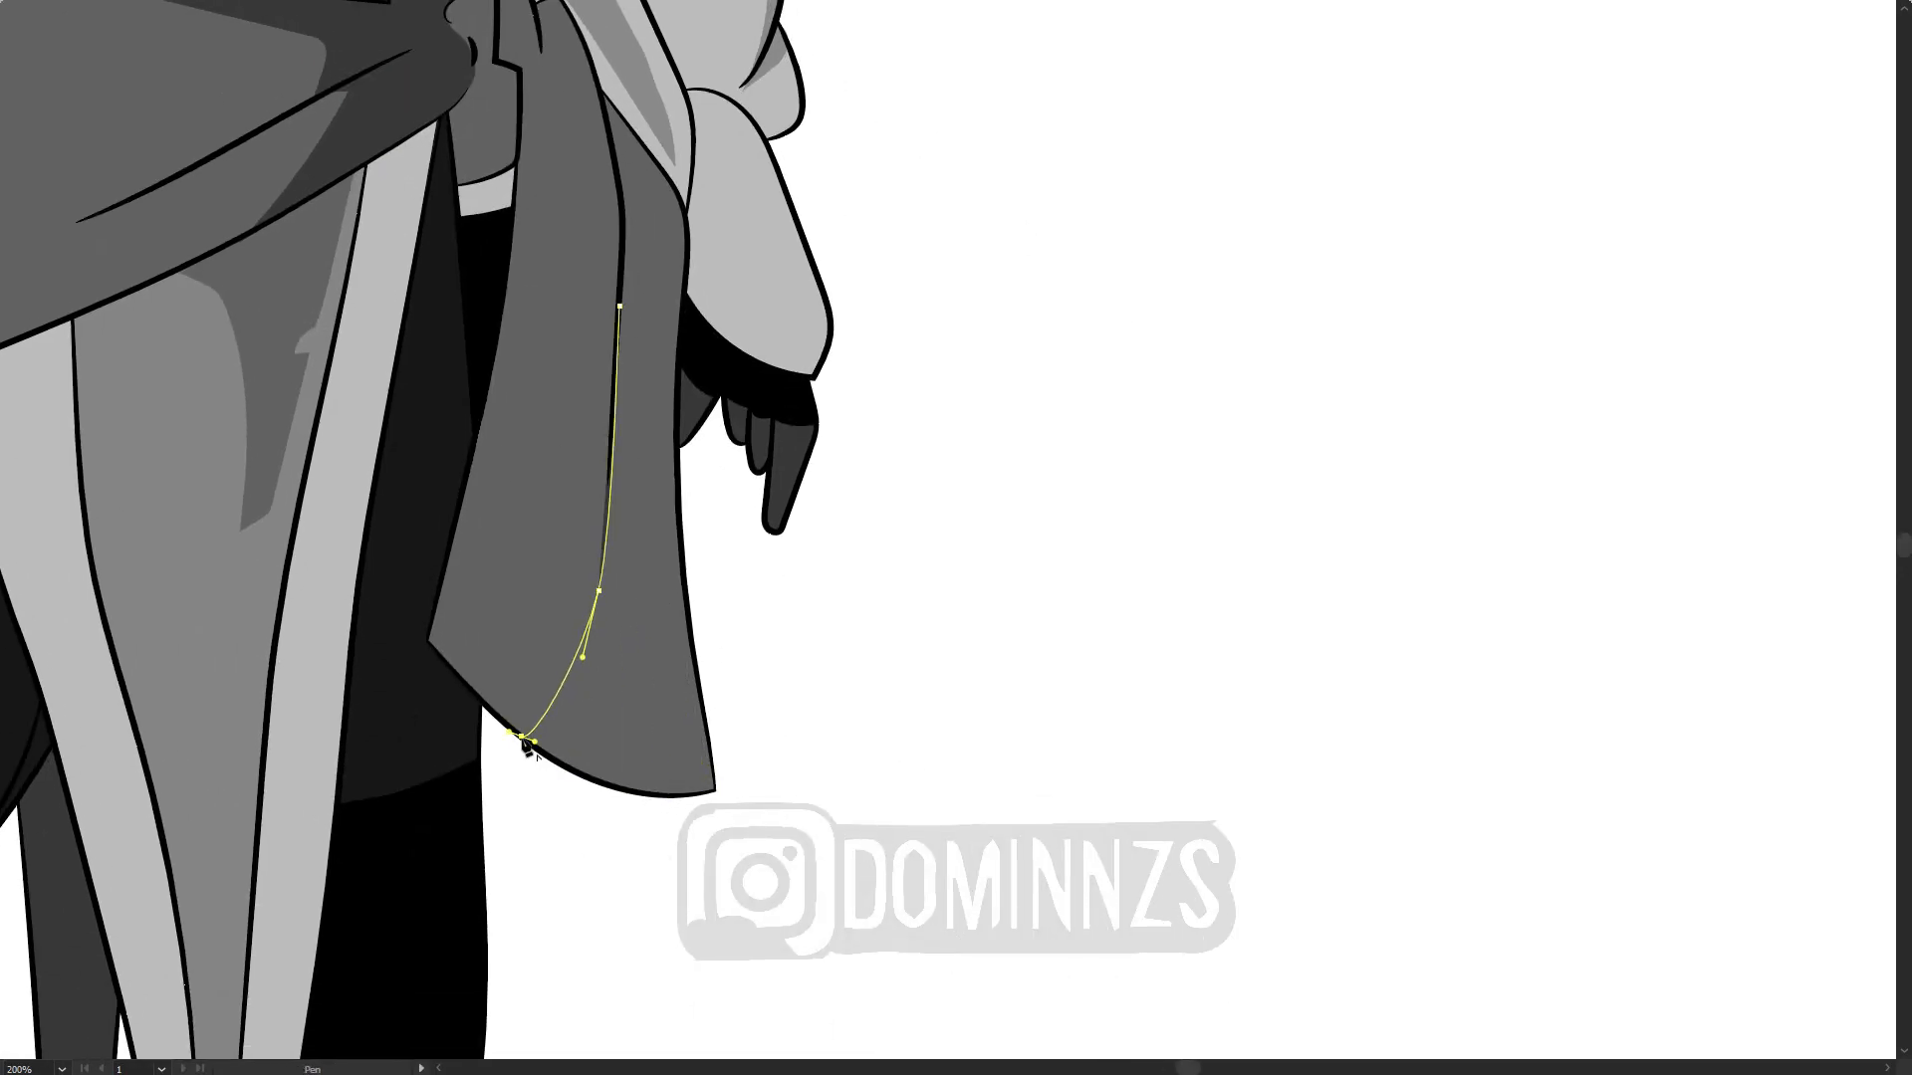